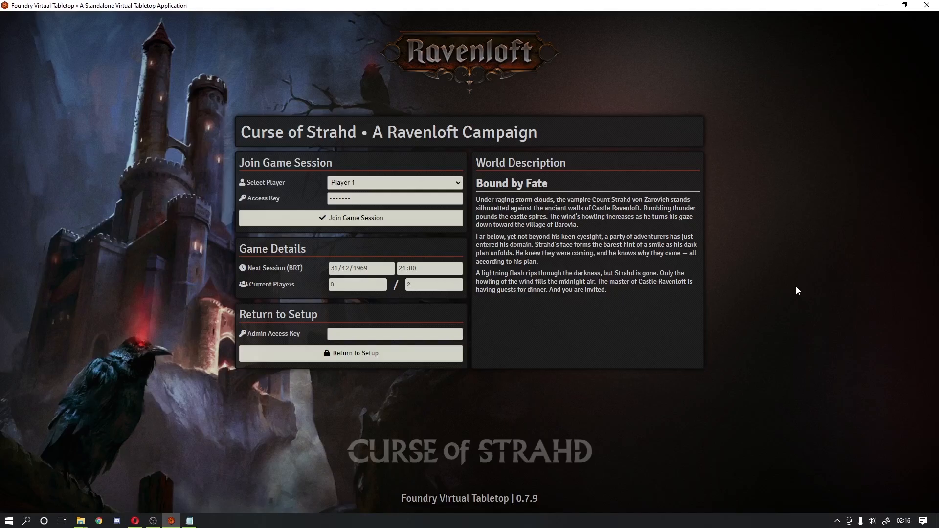
Step: Join the Curse of Strahd game session as Player 1
click(404, 215)
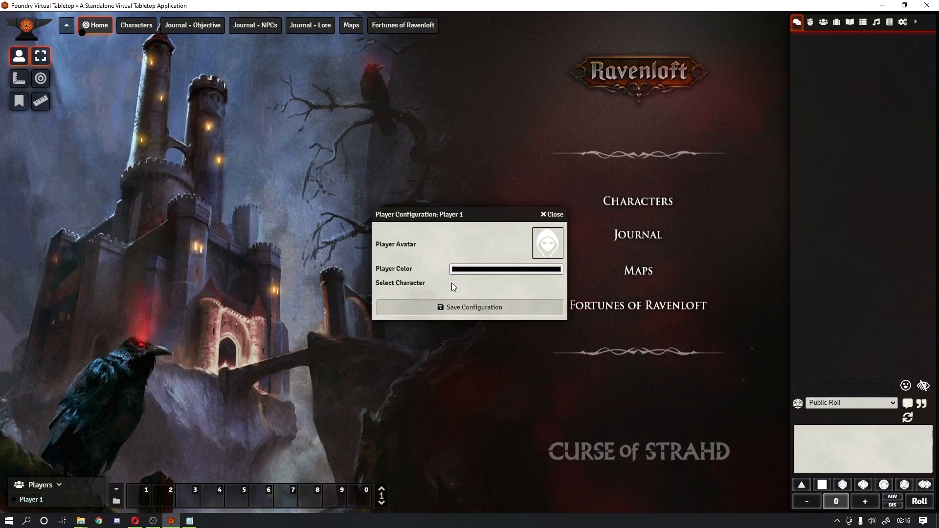
Step: Save Player 1's configuration, closing the dialog over the Ravenloft menu
click(457, 308)
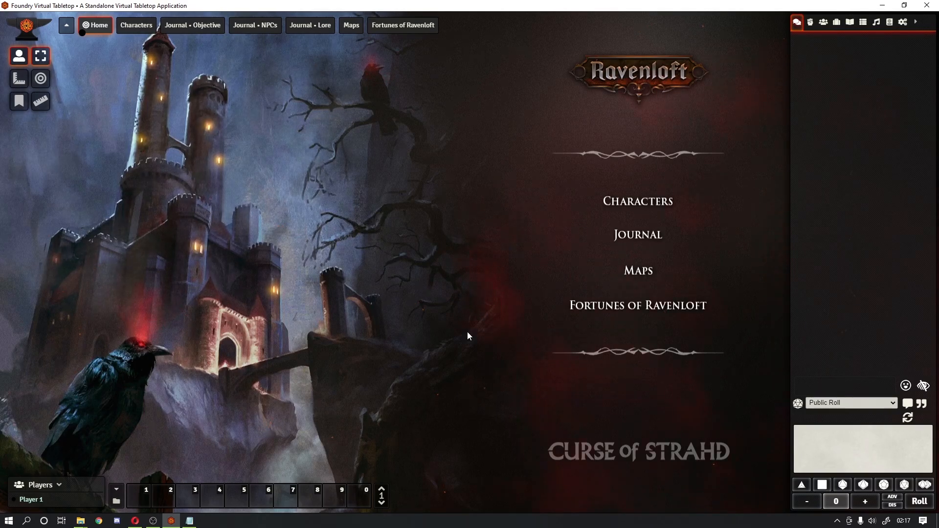
Step: Hide the scene list and collapse the chat and dice sidebar
click(67, 31)
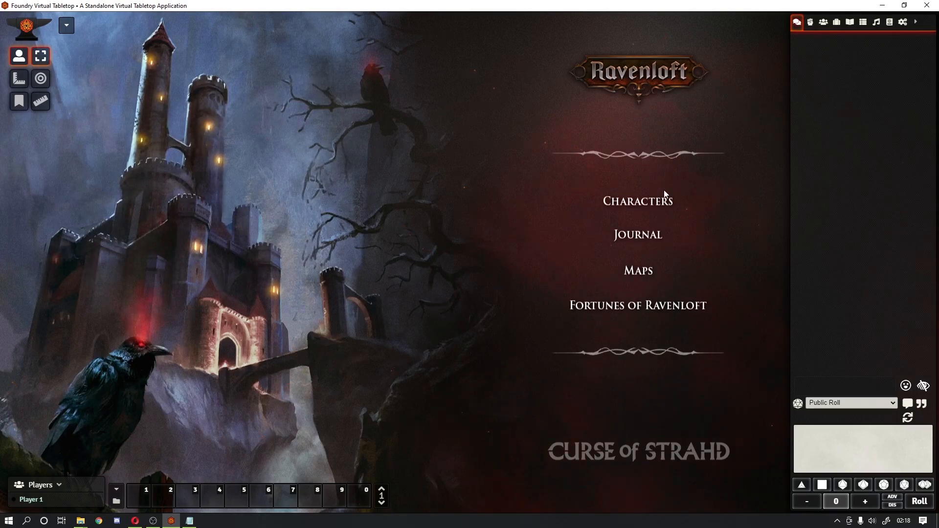
click(915, 21)
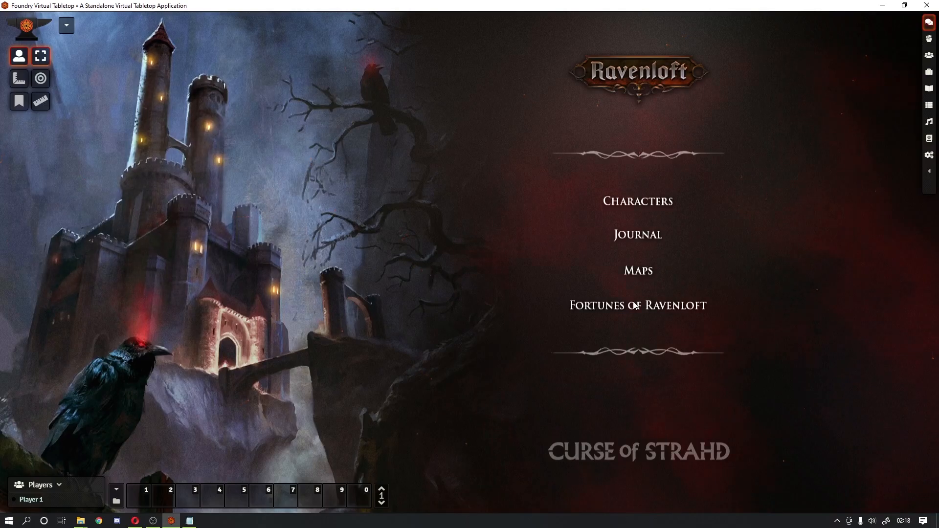
Step: Visit the Characters section, then open the Journal with its Objectives and Personal Notes pages
click(643, 203)
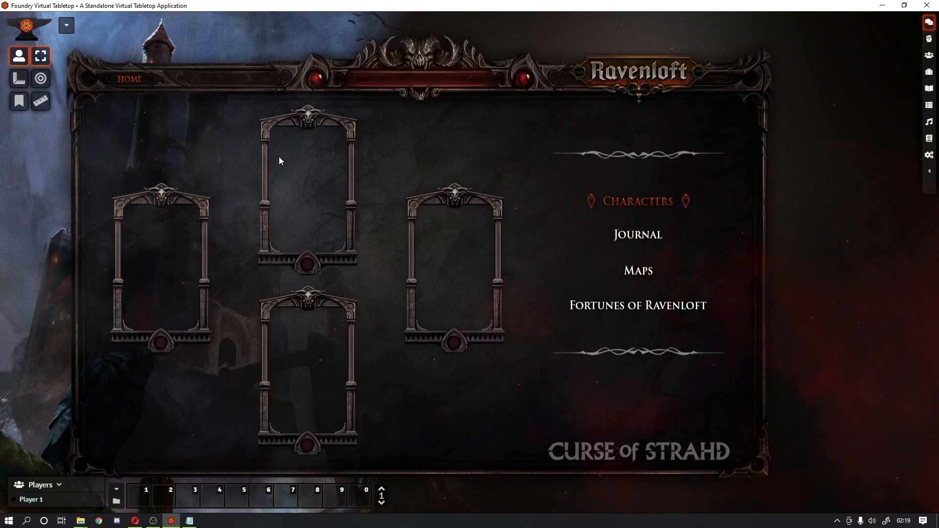
drag(251, 112, 324, 183)
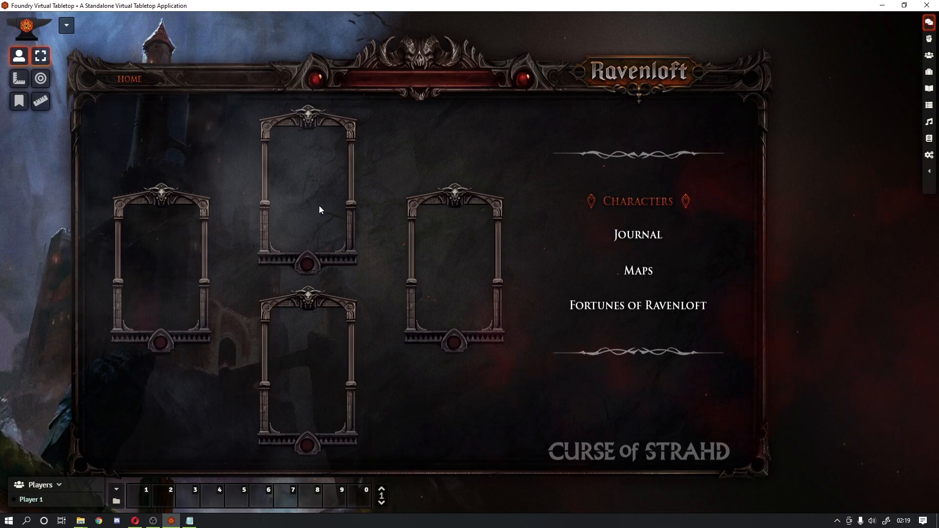
click(647, 239)
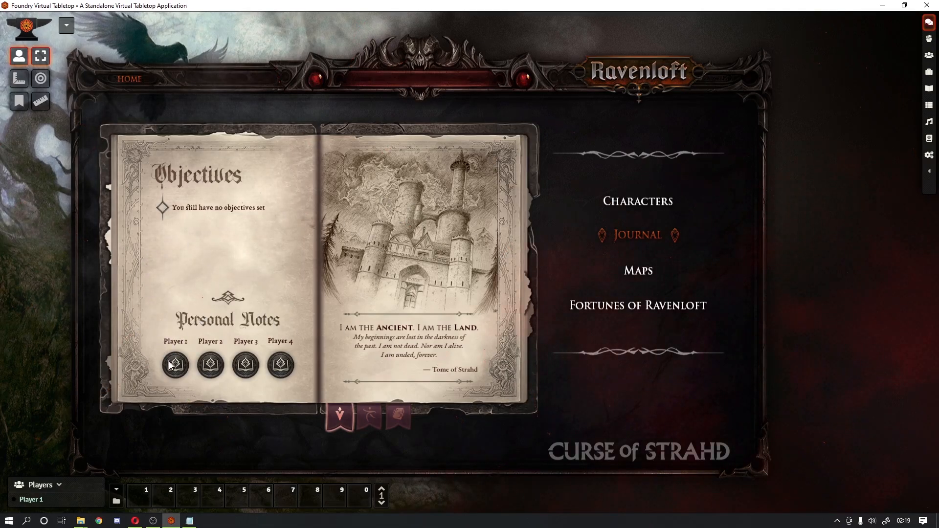
Step: Flip through the Dramatis Personae and Lore of the Land tabs, then open Player 1's notes
click(368, 419)
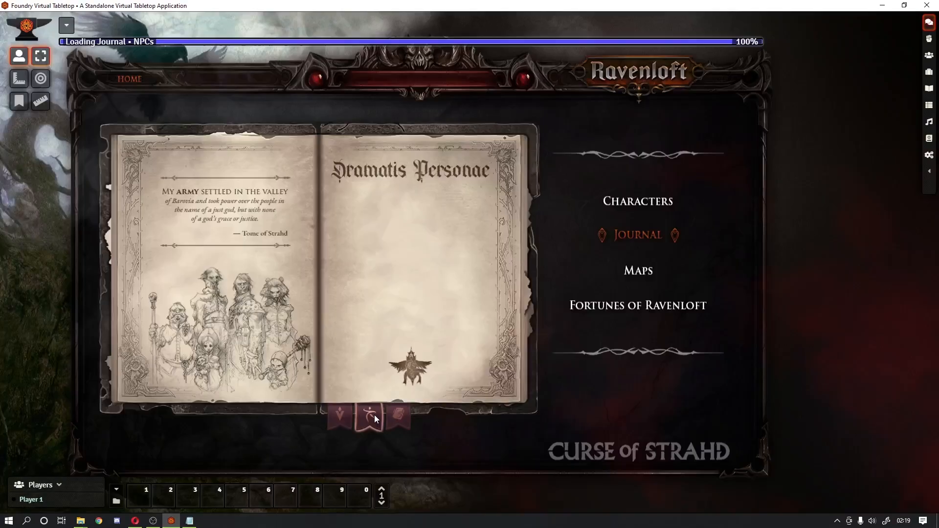
click(399, 421)
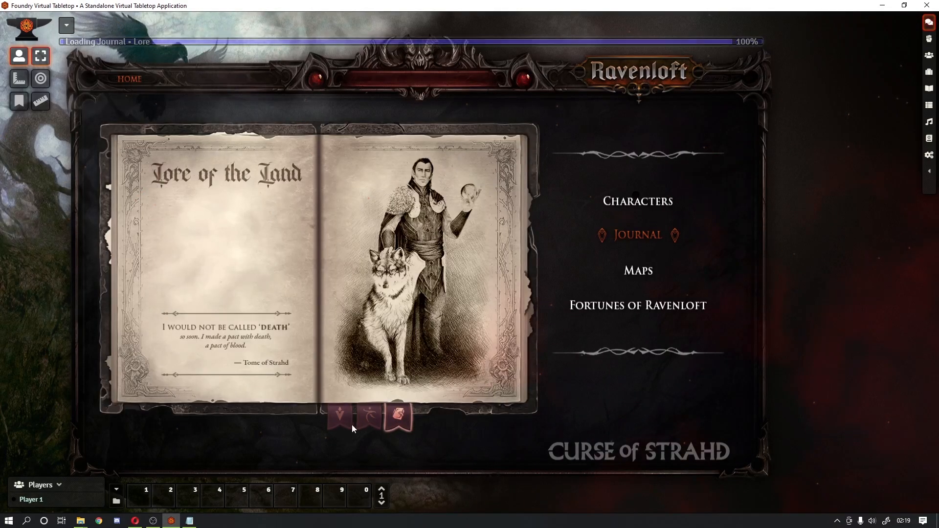
click(338, 421)
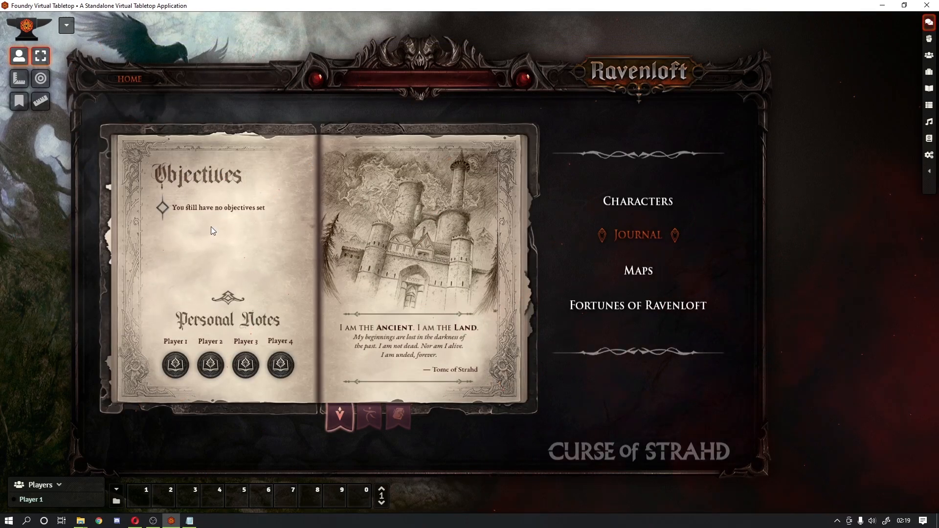
click(180, 364)
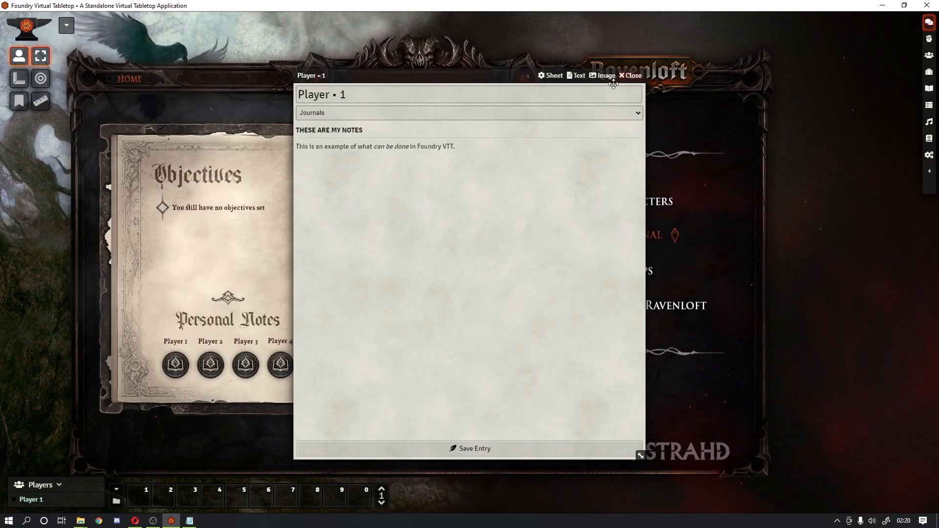
Step: Enter edit mode on Player 1's notes and dismiss the text format list unchanged
click(633, 131)
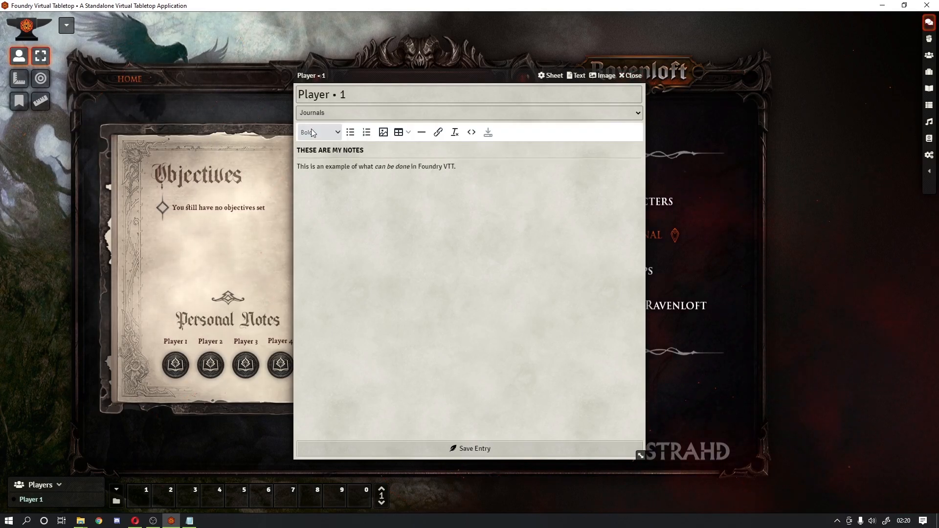
click(337, 135)
mouse_move(344, 218)
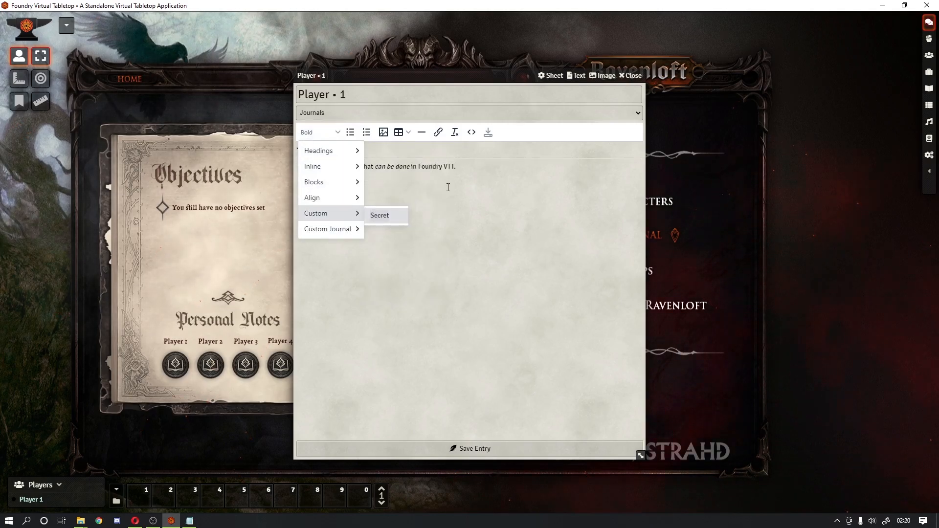
click(448, 166)
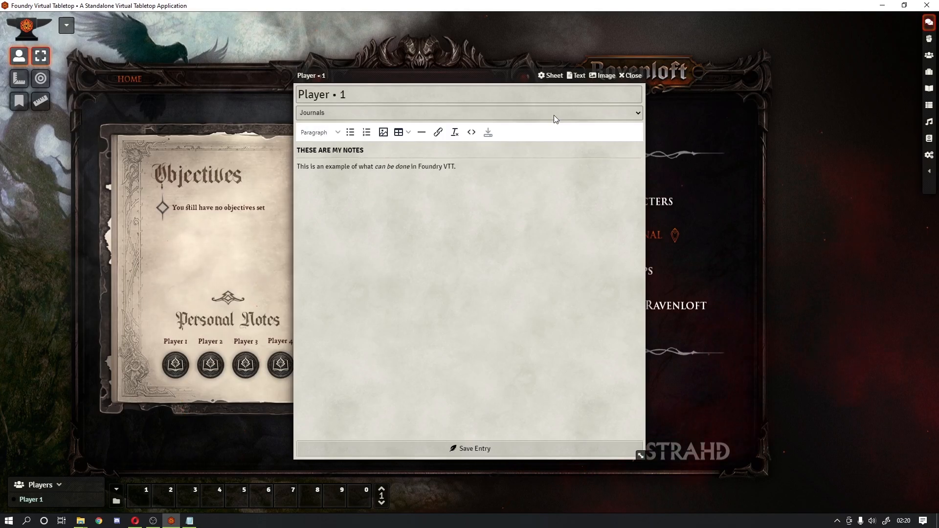
Step: Close Player 1's notes, then open and close Player 2's notes
click(628, 77)
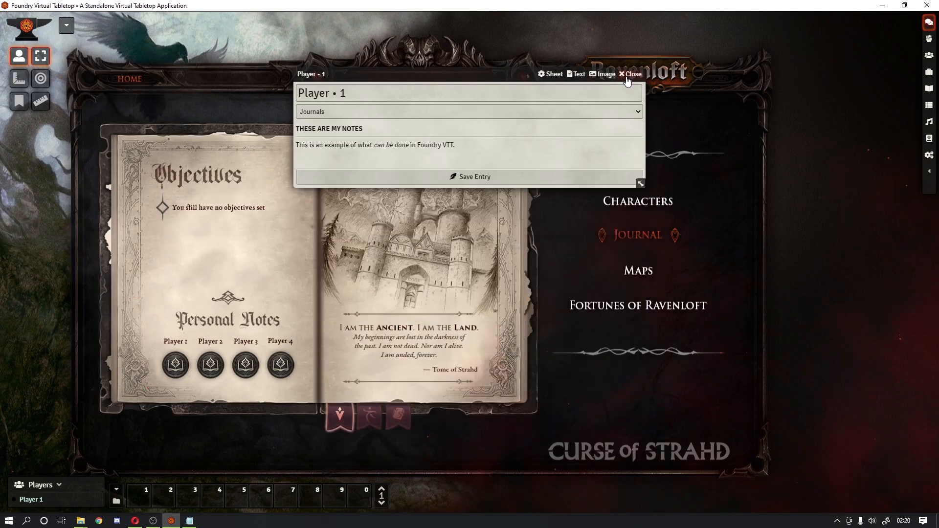
click(209, 364)
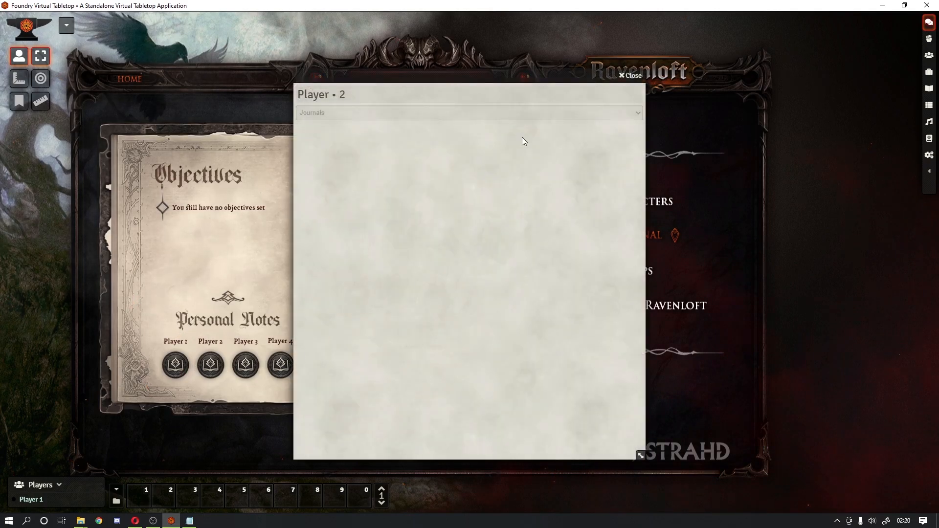
click(628, 76)
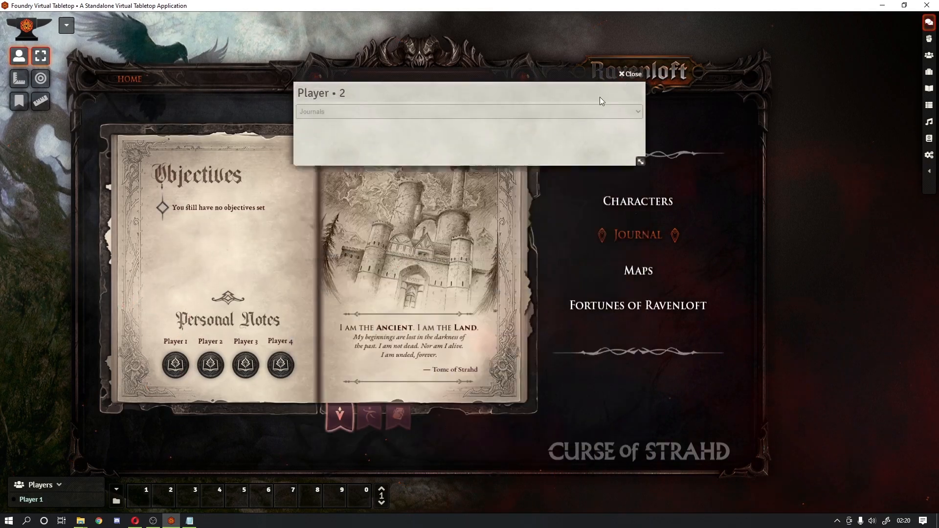
Step: Open and close the Player 3 and Player 4 personal notes
click(246, 365)
click(630, 76)
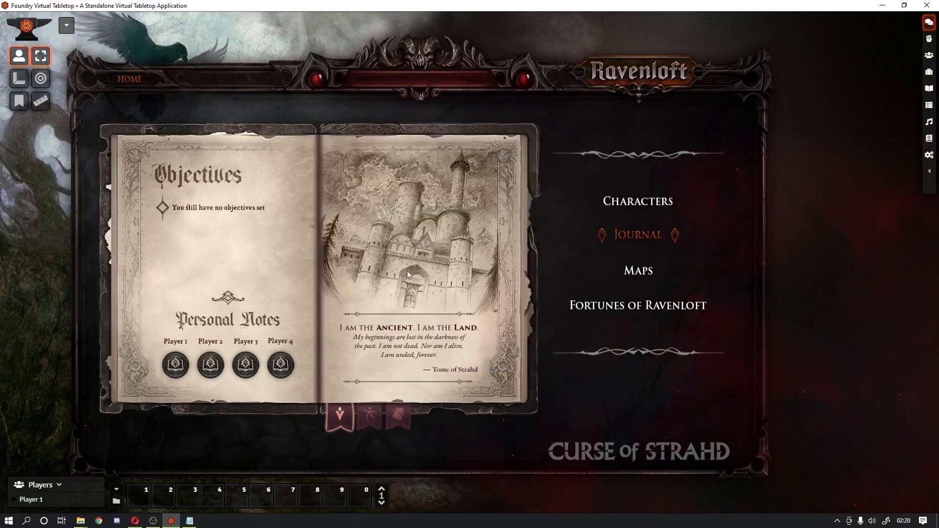
click(281, 364)
click(631, 77)
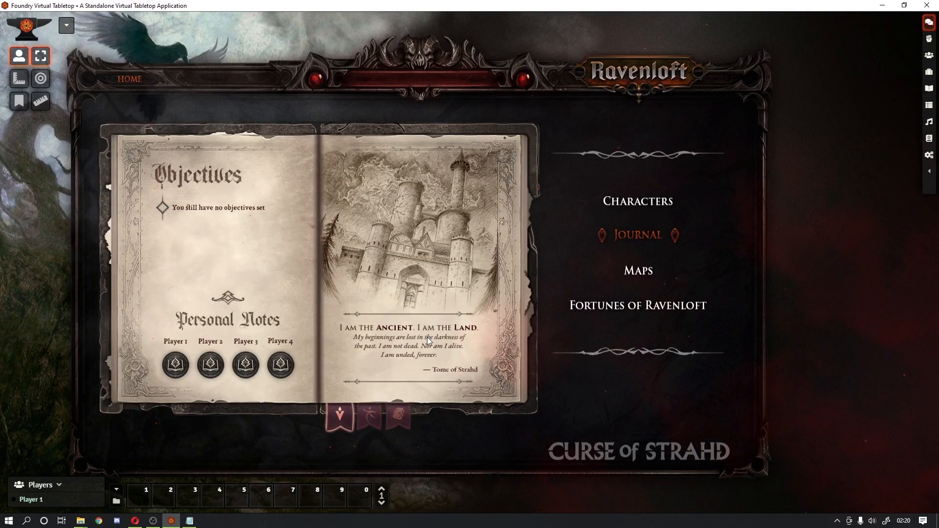
Step: Flip through the journal's bookmark tabs, ending on the Lore of the Land pages
click(371, 419)
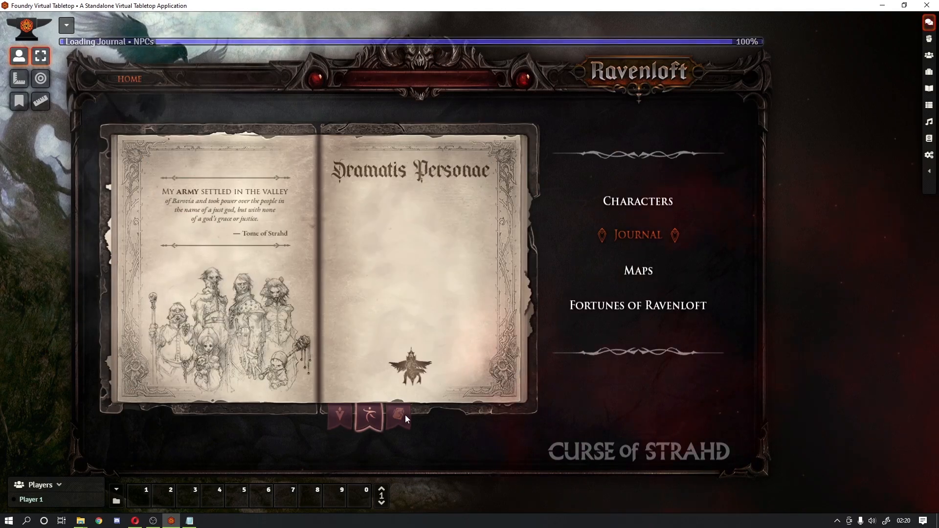
click(400, 415)
click(372, 420)
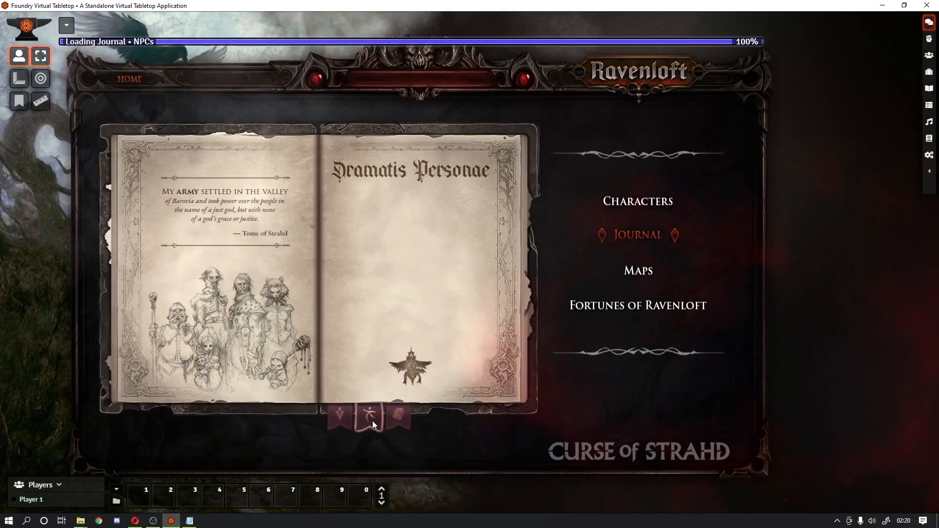
click(341, 420)
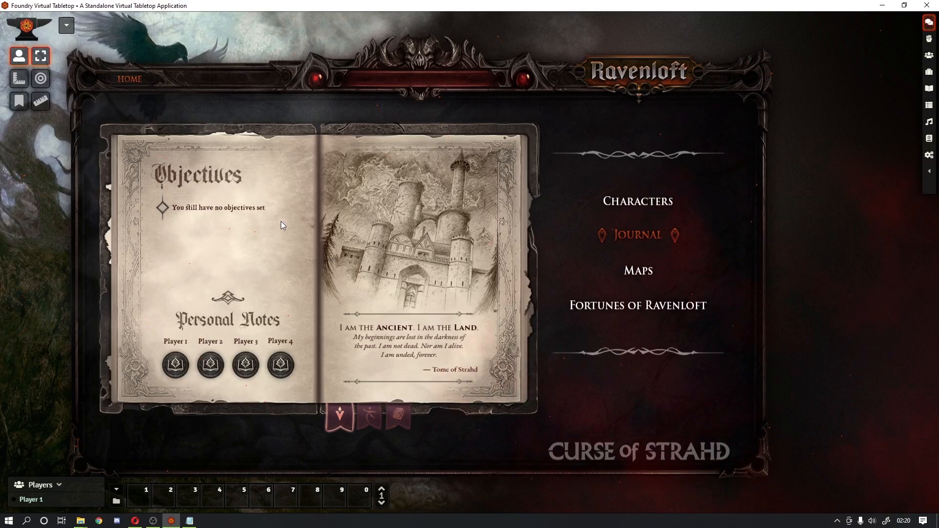
click(369, 417)
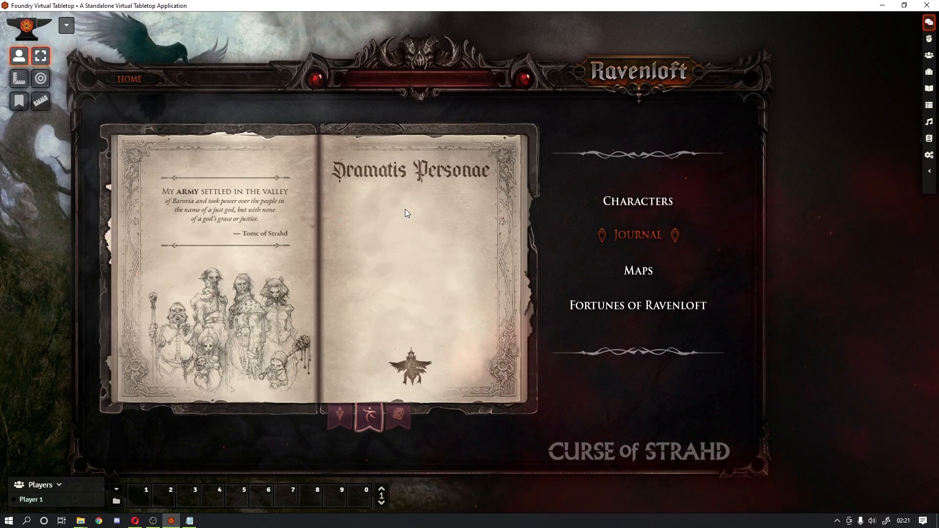
click(397, 416)
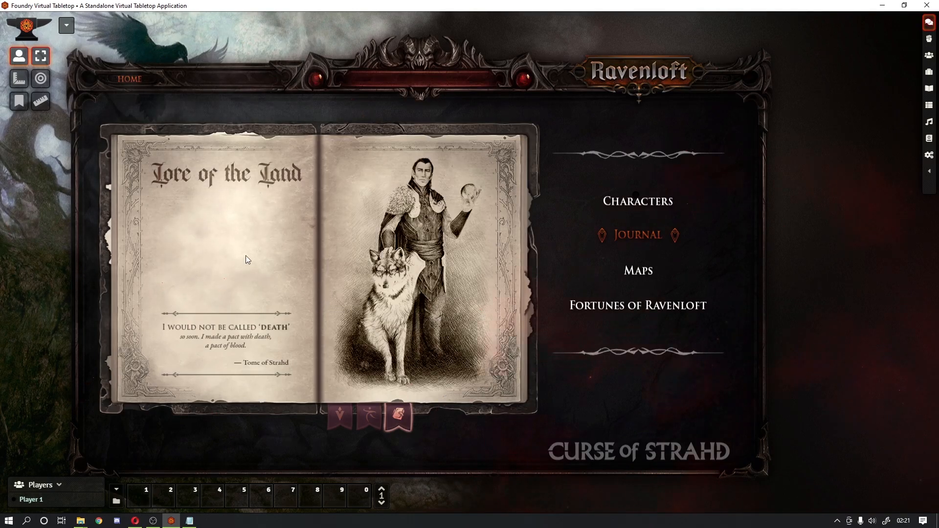
click(338, 415)
click(177, 369)
click(214, 370)
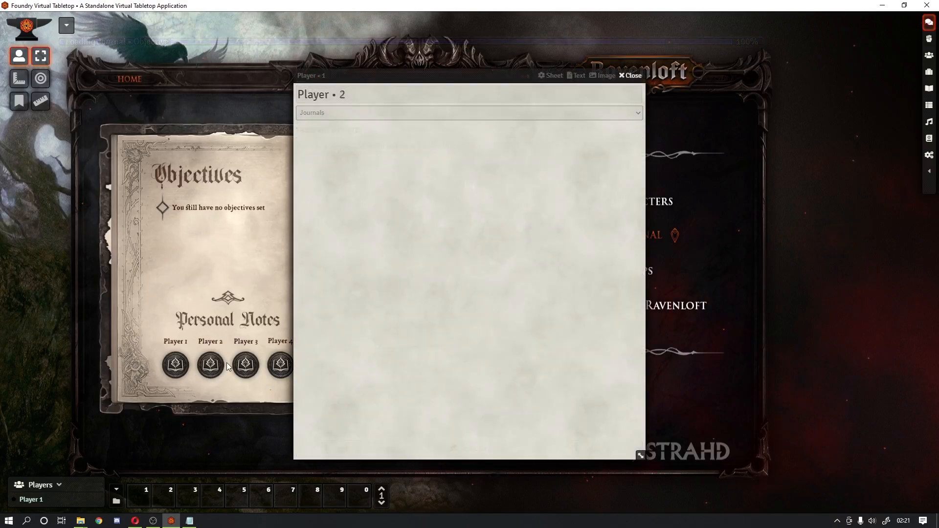
click(246, 367)
click(280, 365)
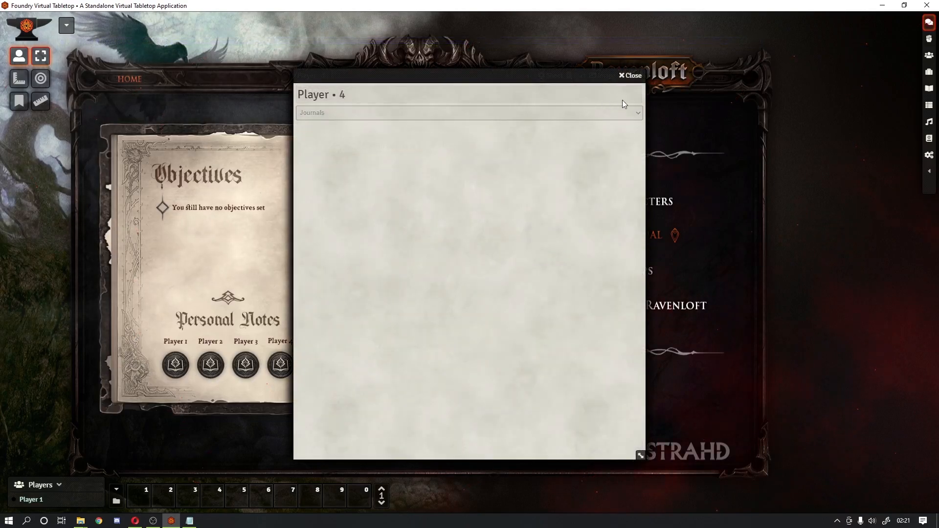
click(631, 77)
click(631, 77)
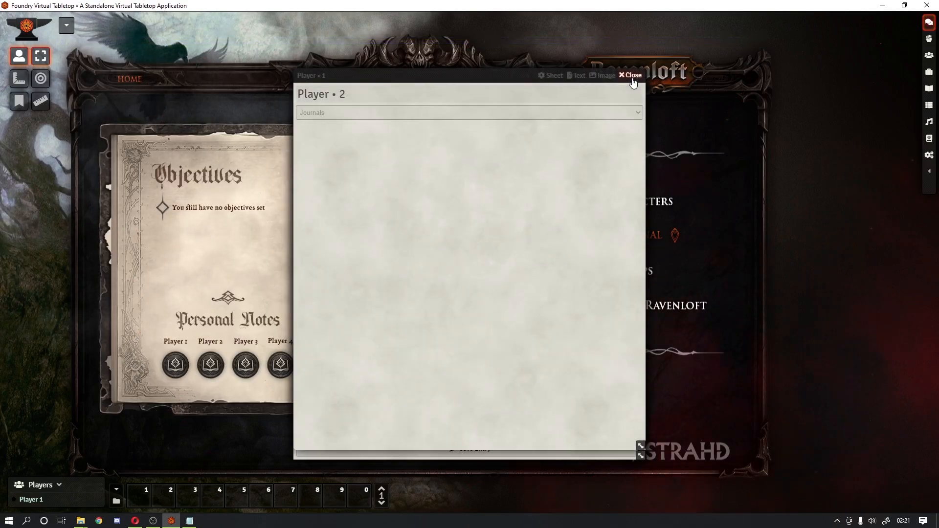
click(631, 77)
click(631, 77)
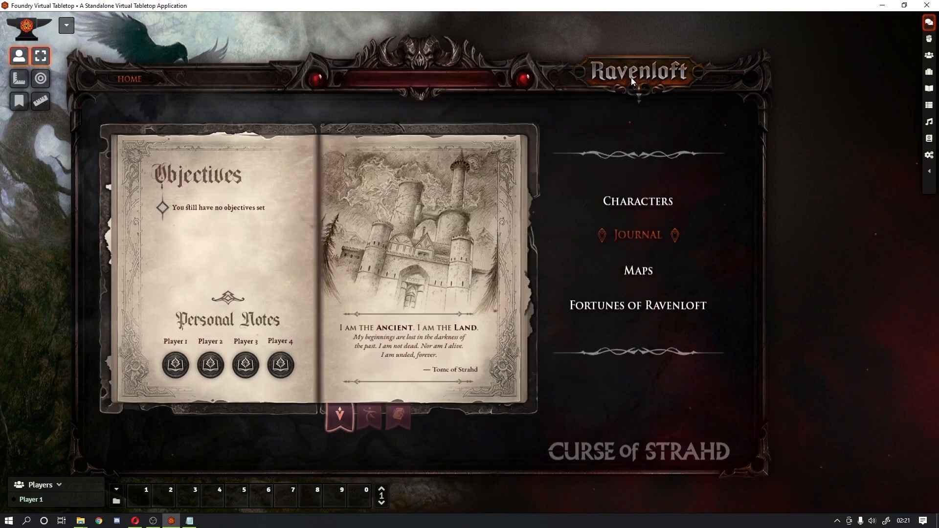
click(515, 255)
click(514, 255)
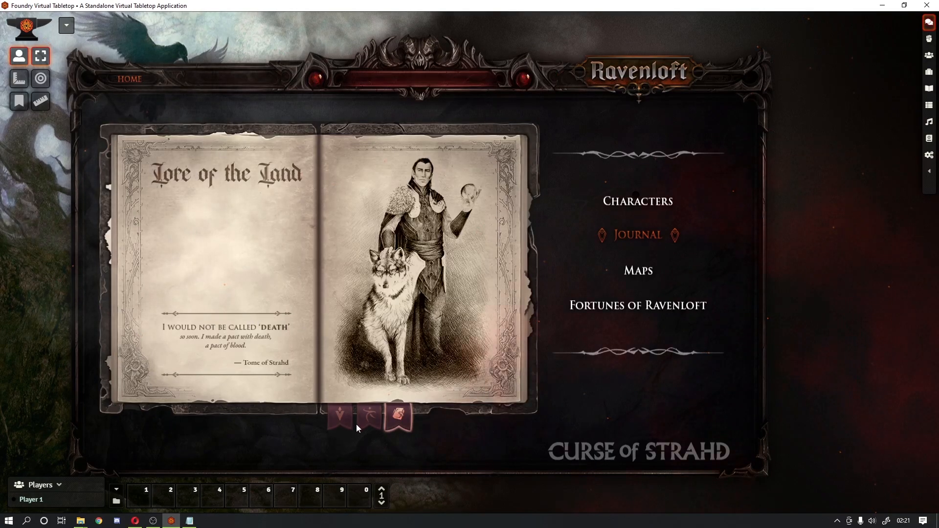
click(373, 420)
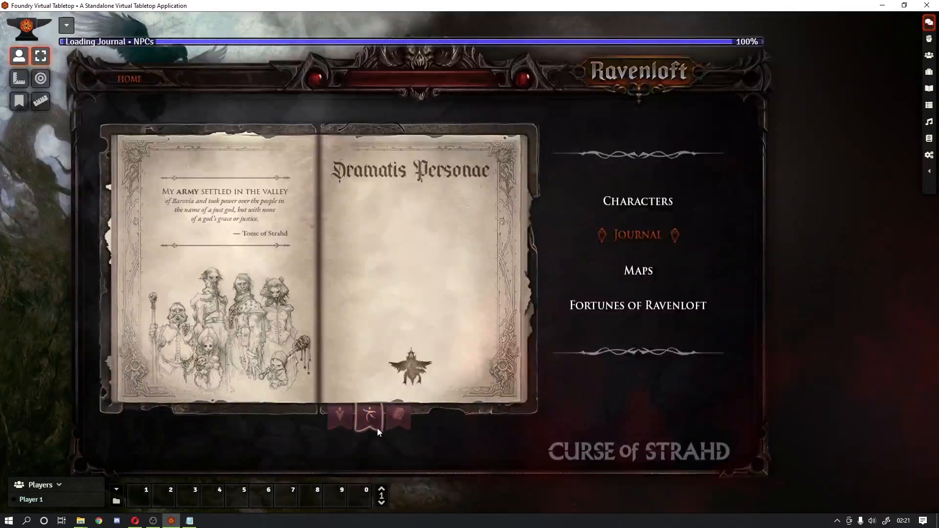
click(342, 419)
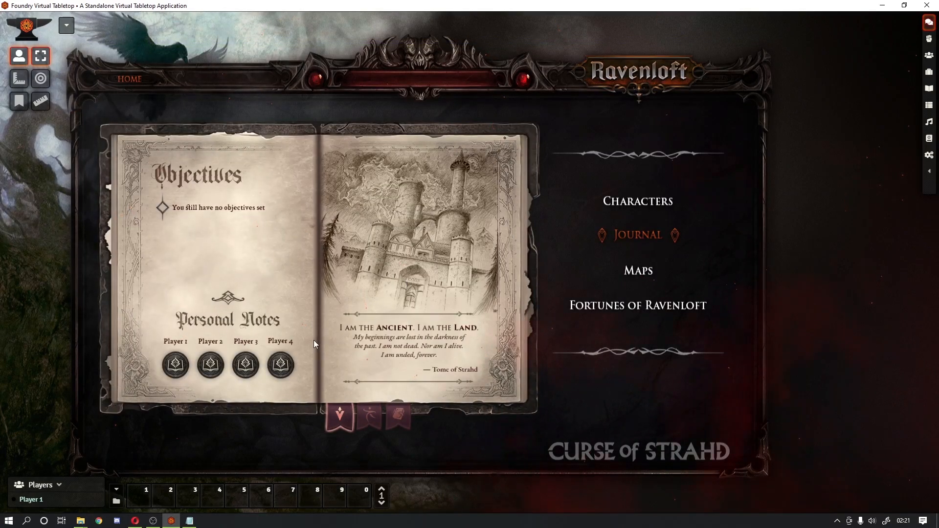
click(509, 272)
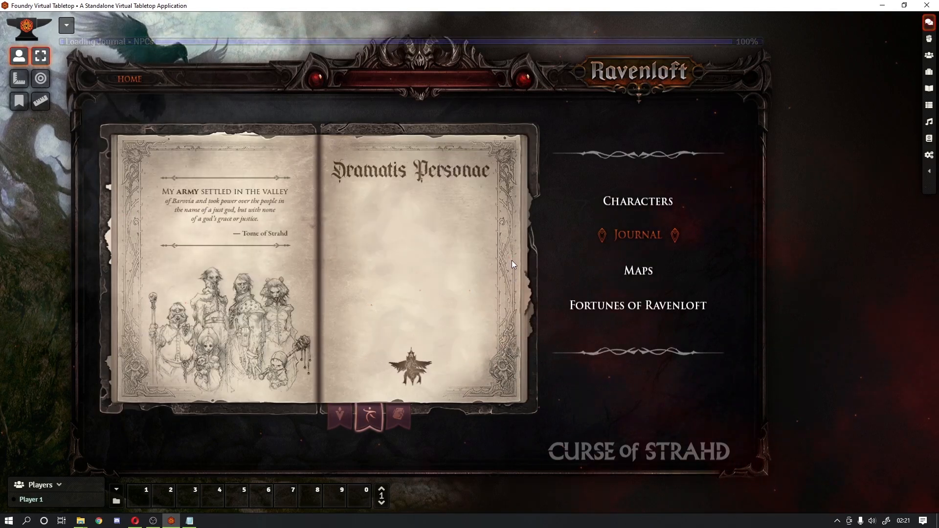
click(512, 260)
click(130, 253)
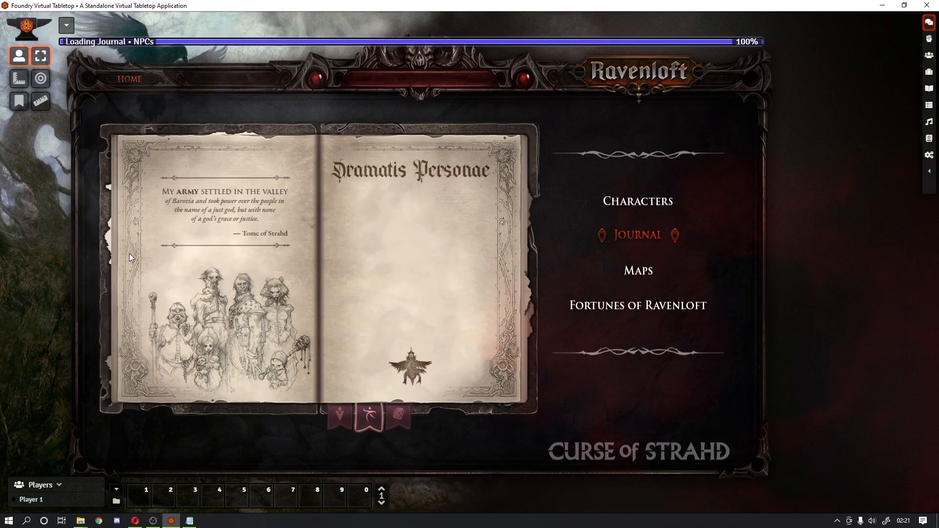
click(516, 276)
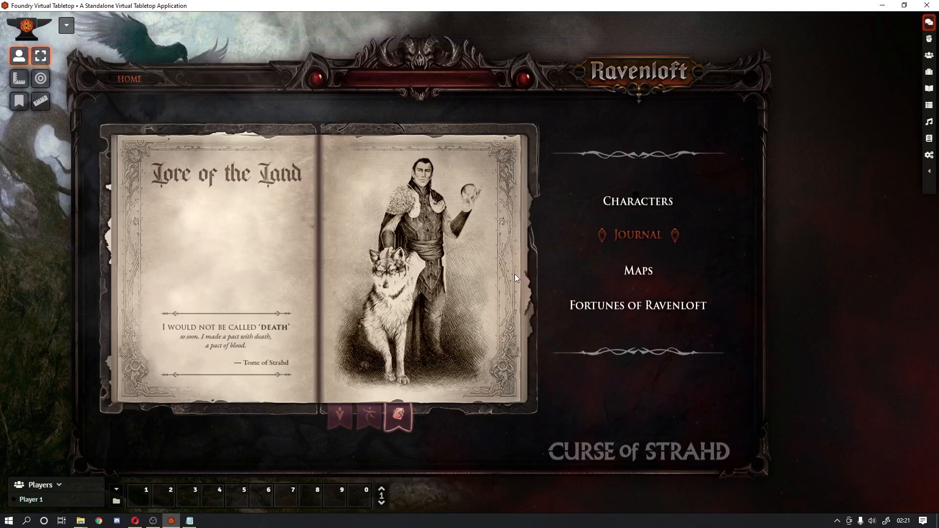
click(515, 275)
click(131, 266)
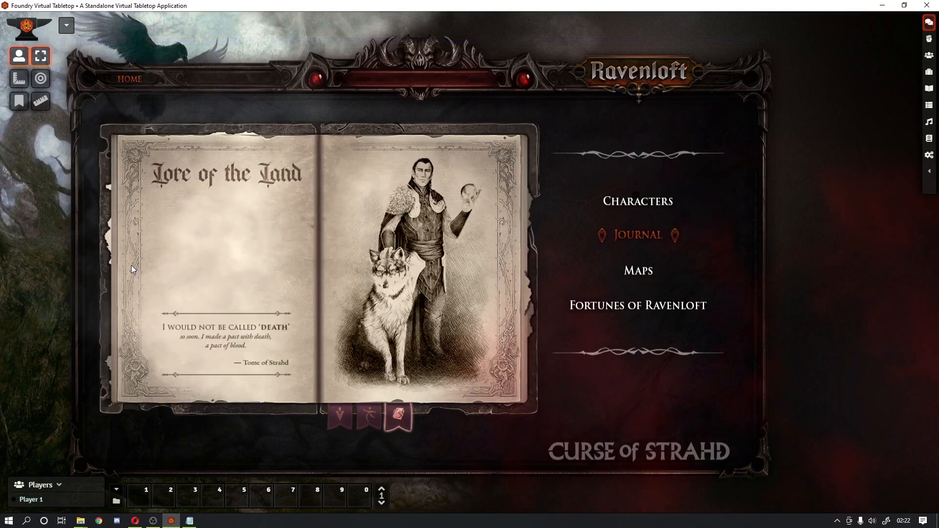
click(512, 274)
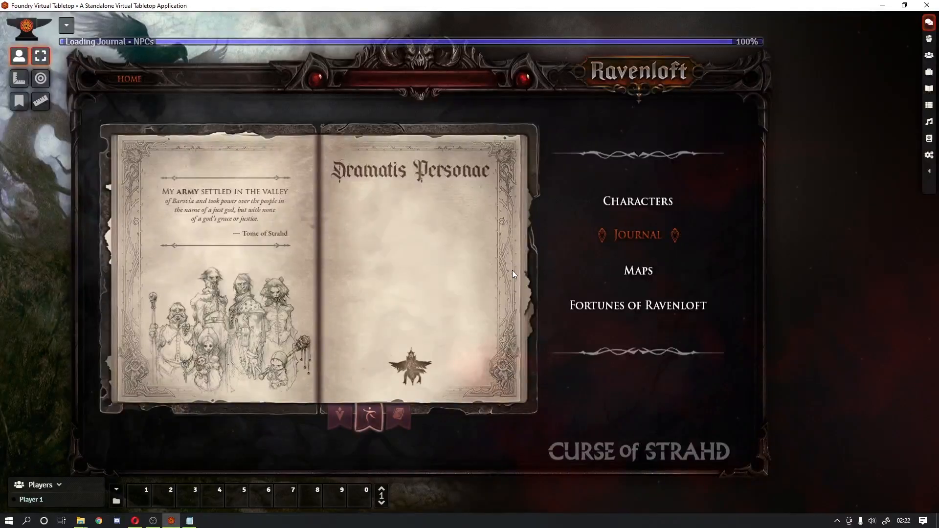
click(512, 274)
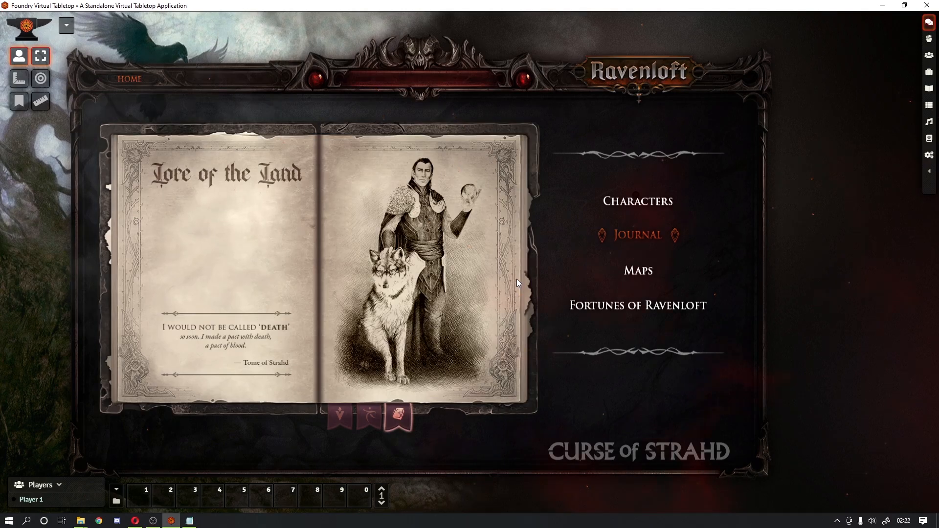
click(333, 418)
click(361, 418)
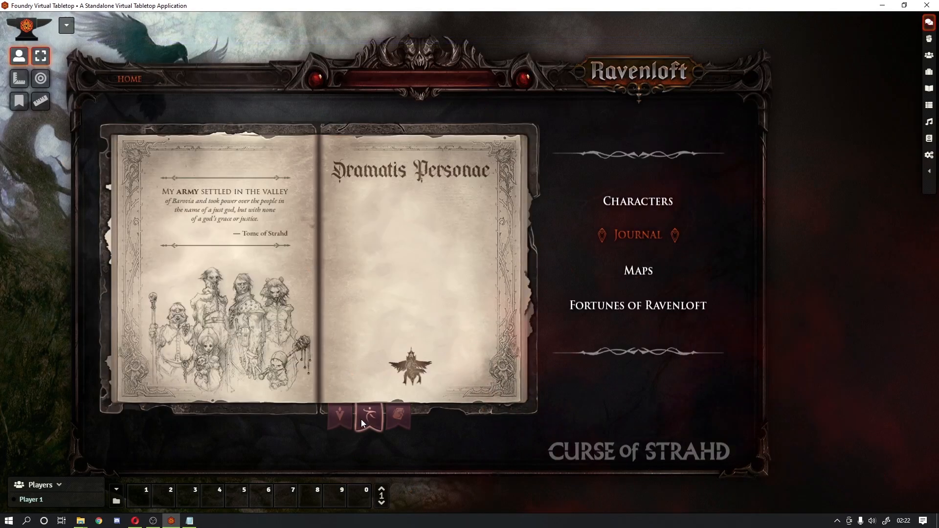
click(391, 419)
click(338, 424)
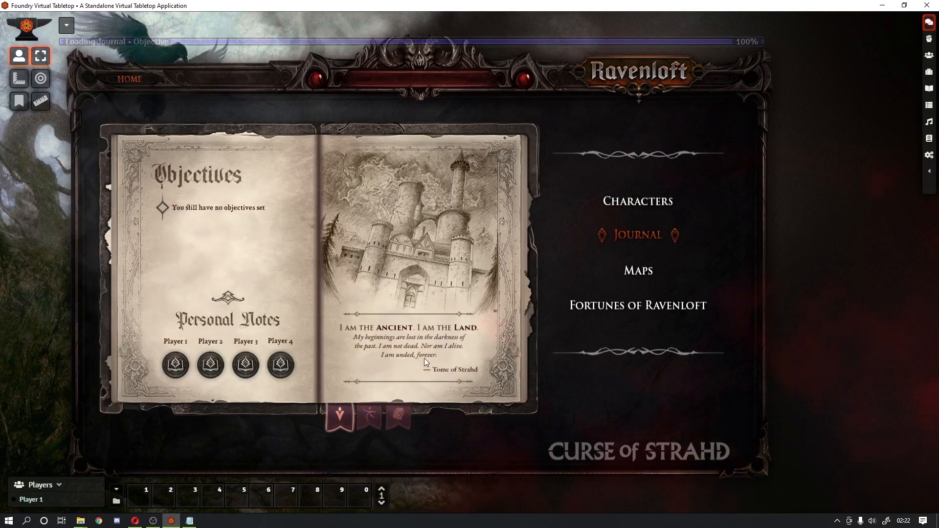
click(636, 205)
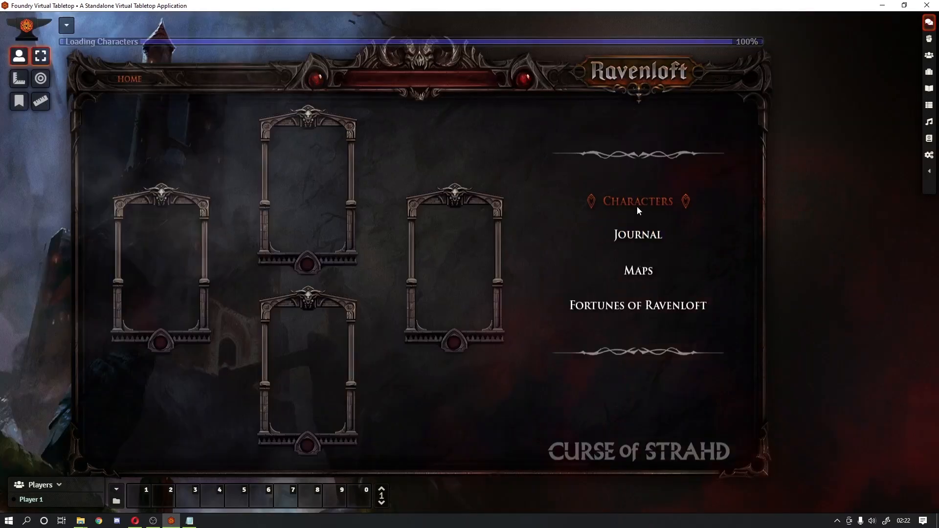
click(637, 234)
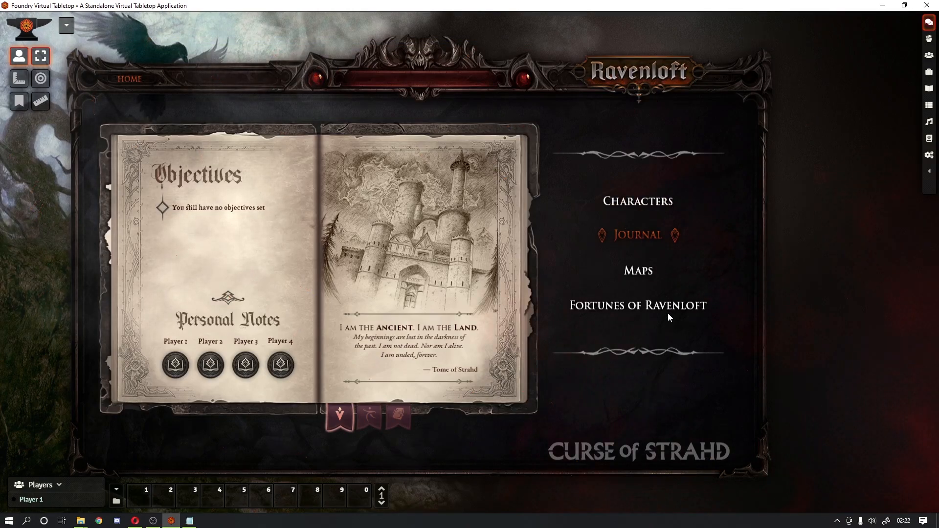
Step: Load the Maps scene showing the map of Barovia
click(638, 274)
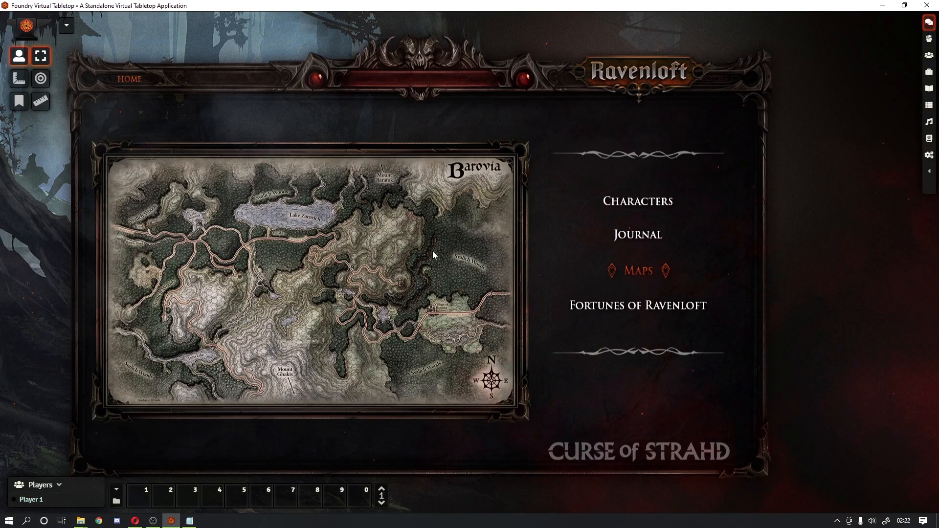
Step: Load the Fortunes of Ravenloft scene with its five face-down tarot cards
click(632, 307)
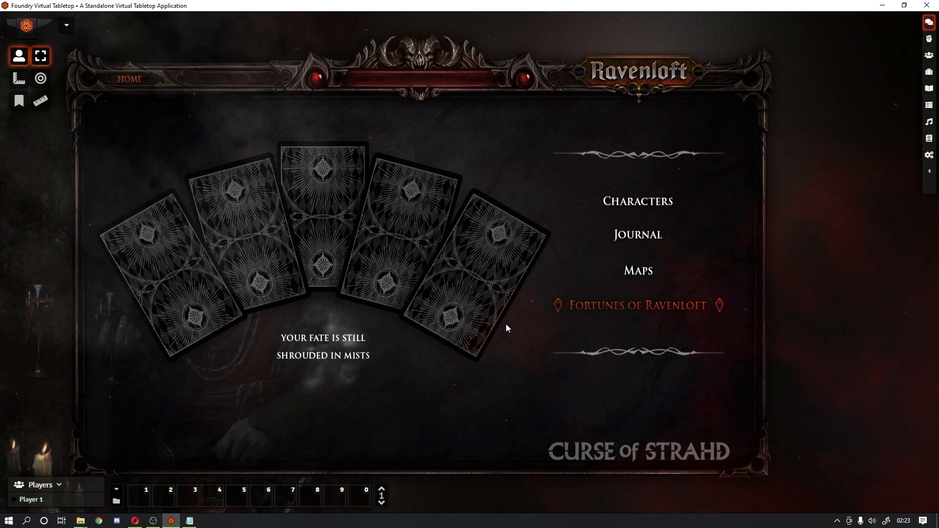
Step: Return Home, then visit Characters, Journal, Maps and Fortunes of Ravenloft in turn
click(131, 79)
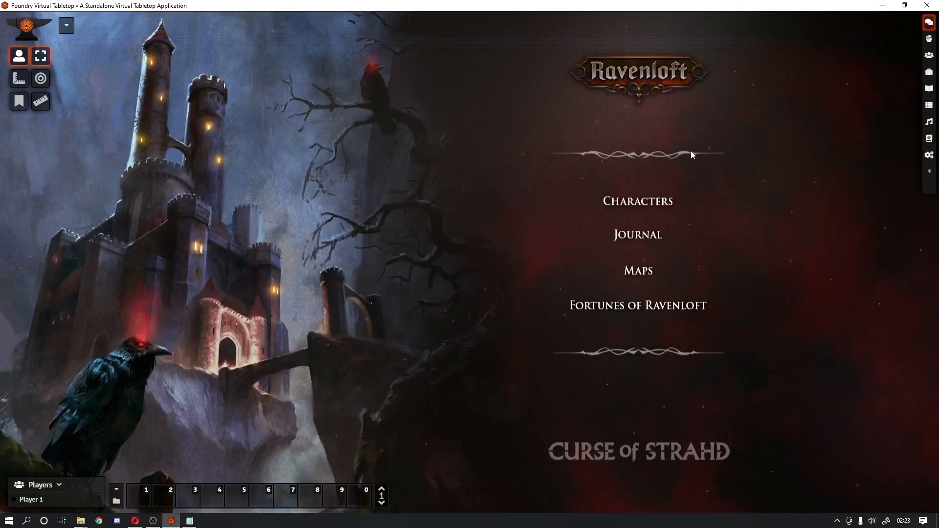
click(653, 201)
click(647, 237)
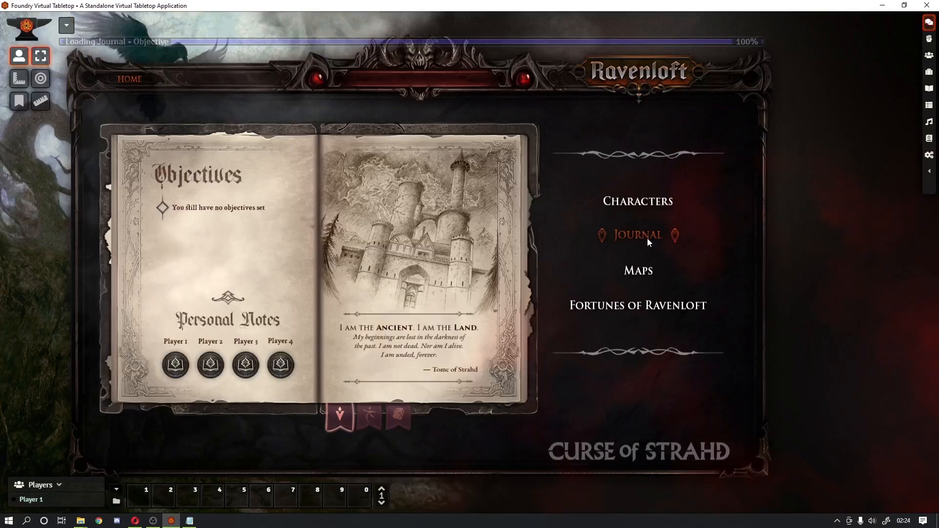
click(649, 271)
click(652, 306)
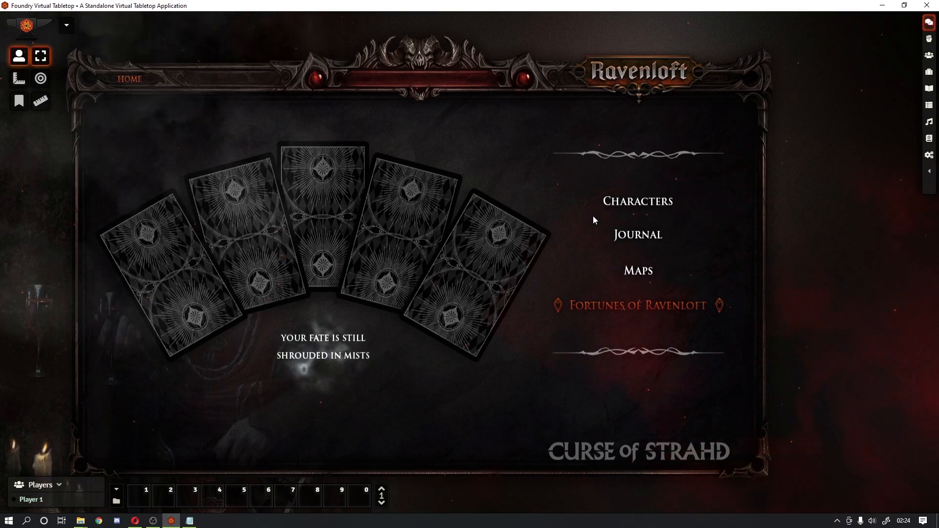
Step: Revisit Characters, Journal and Maps, then return to the castle Home scene
click(630, 202)
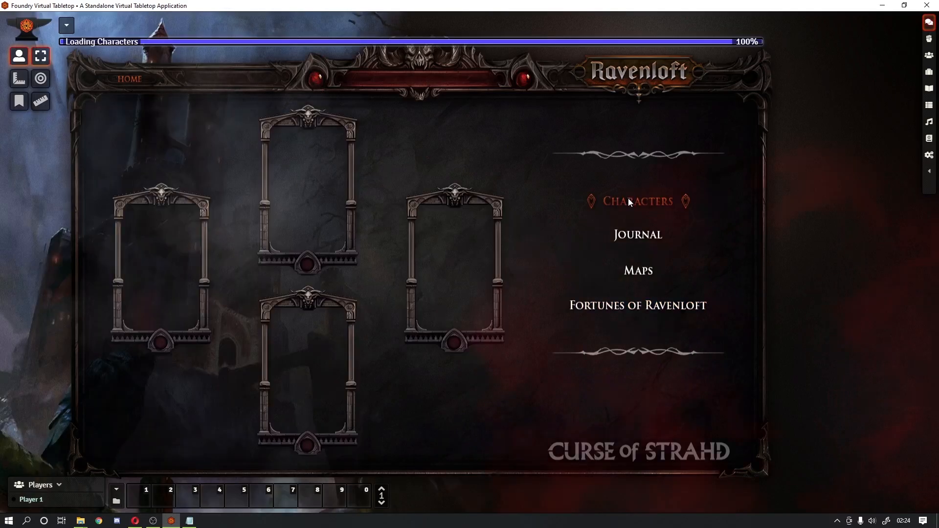
click(638, 235)
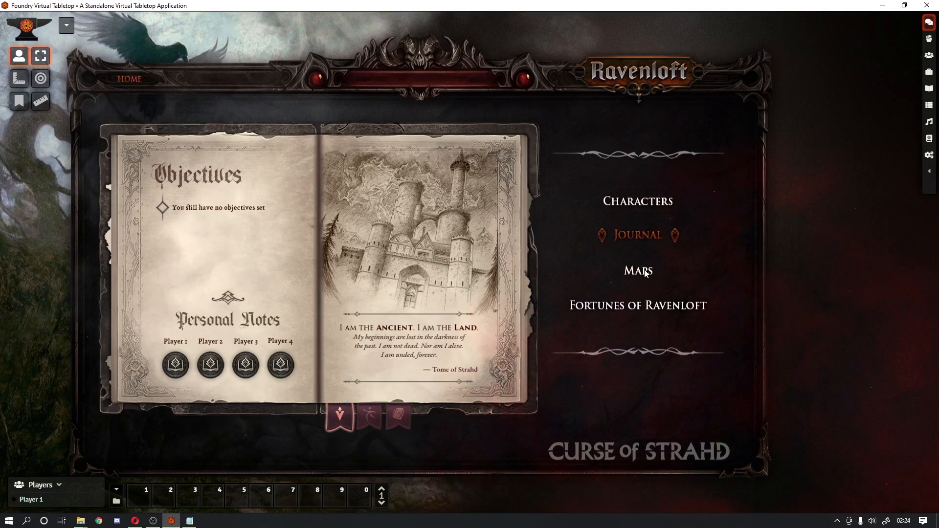
click(638, 271)
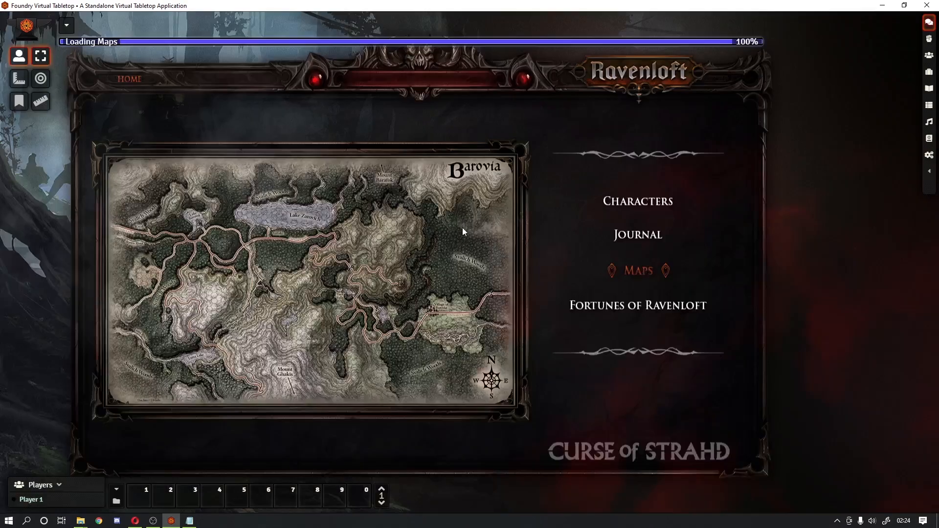
click(131, 79)
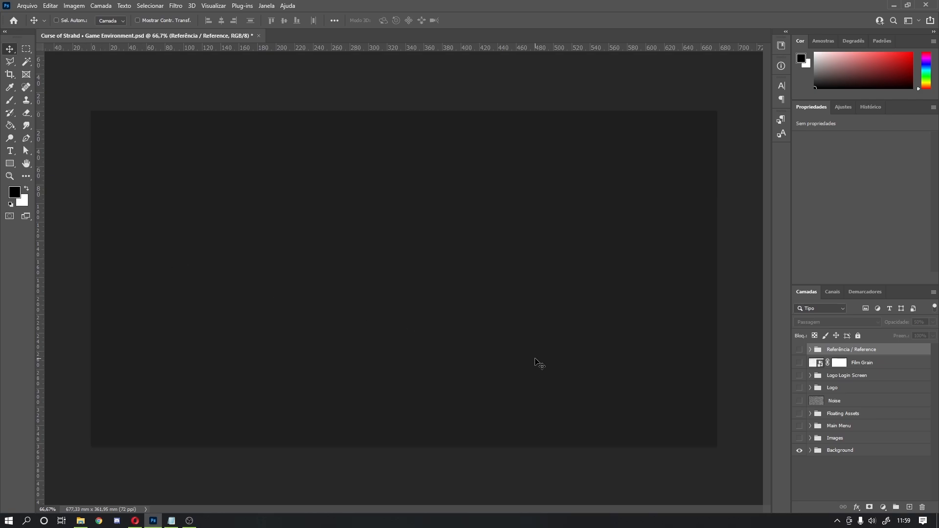
click(799, 350)
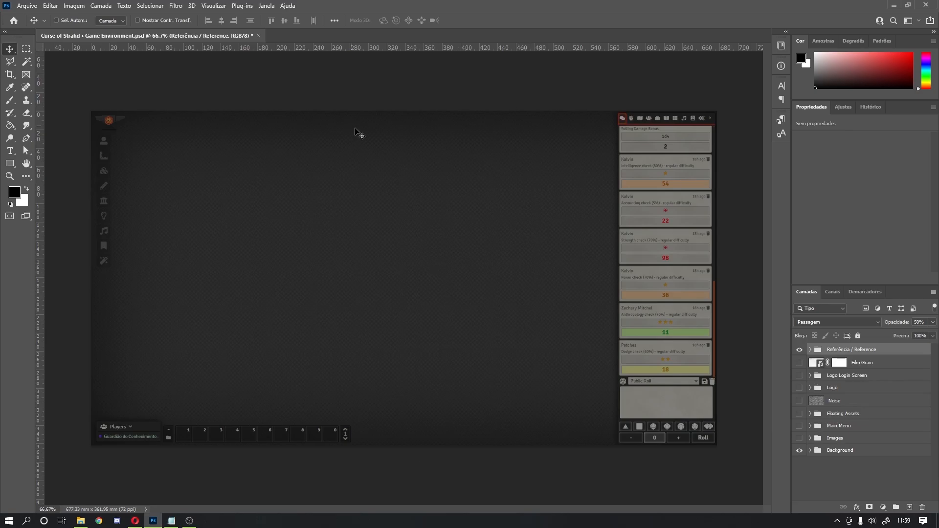
click(811, 350)
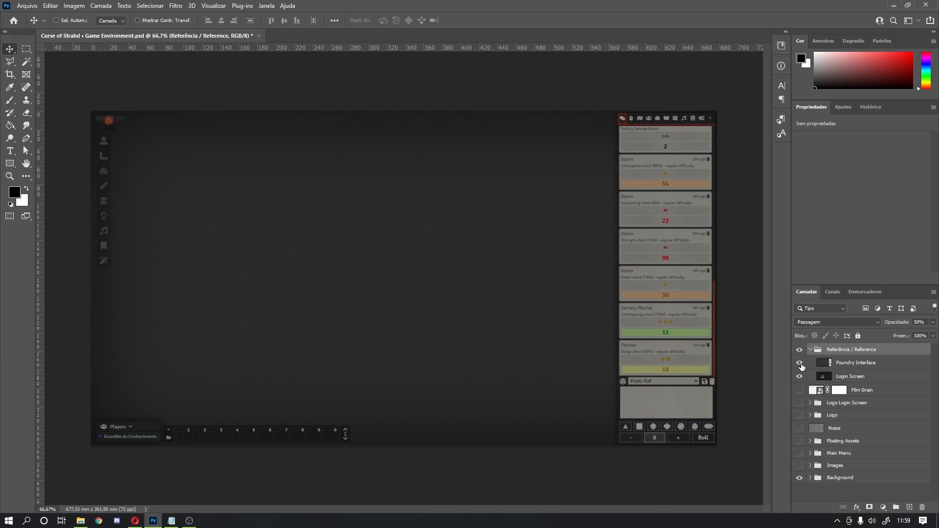
click(800, 364)
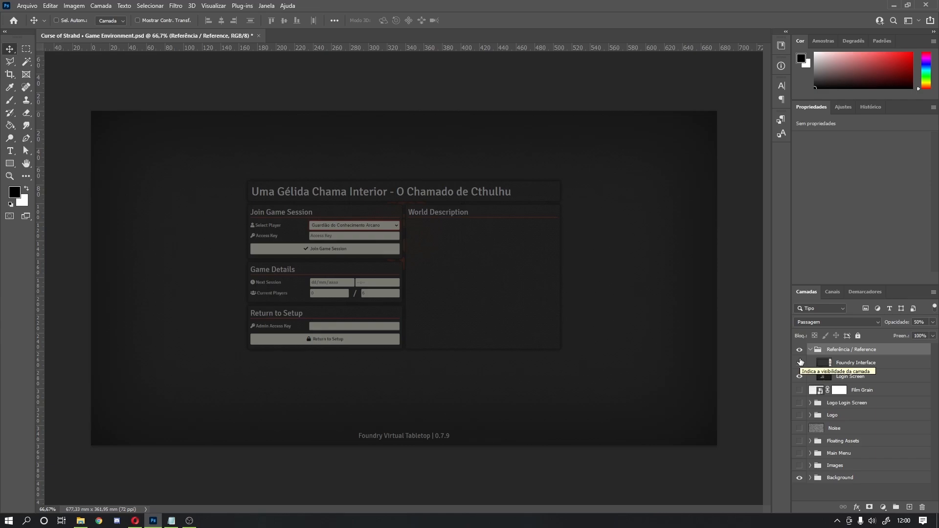
click(800, 362)
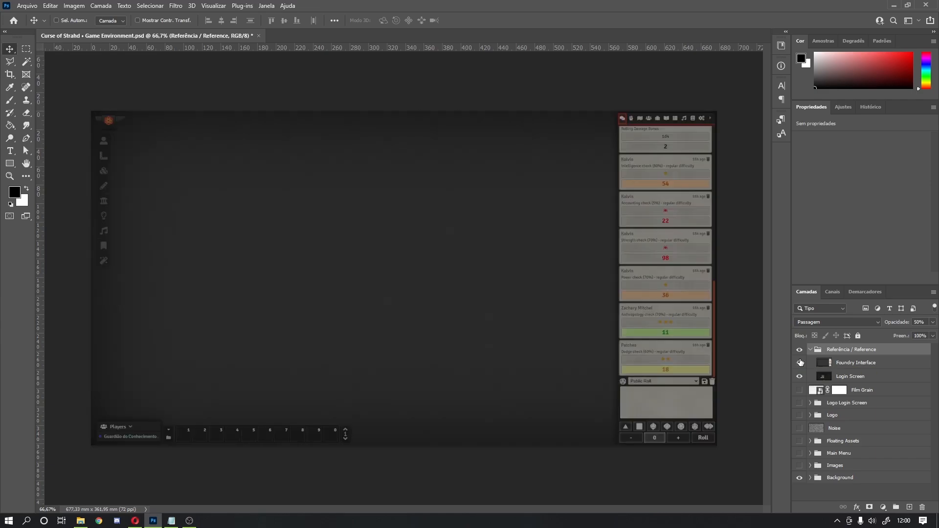
key(ctrl+semicolon)
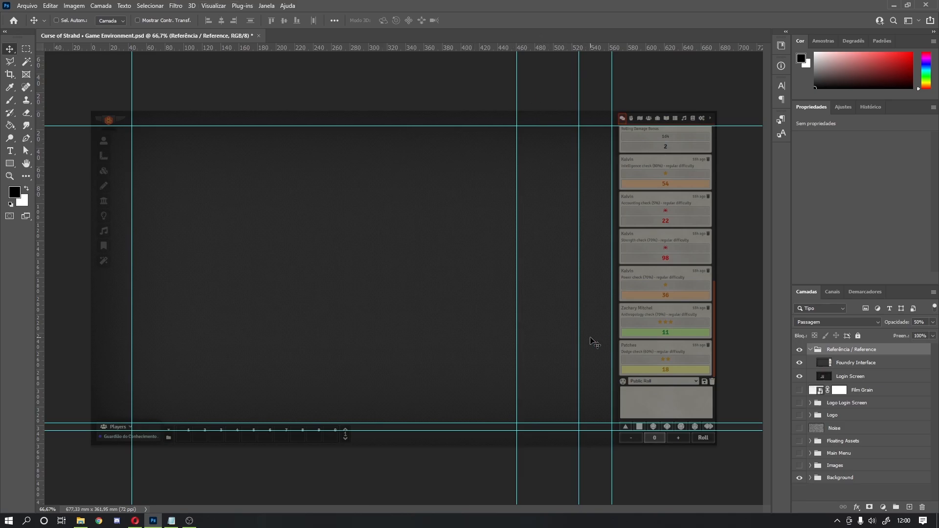
key(ctrl+semicolon)
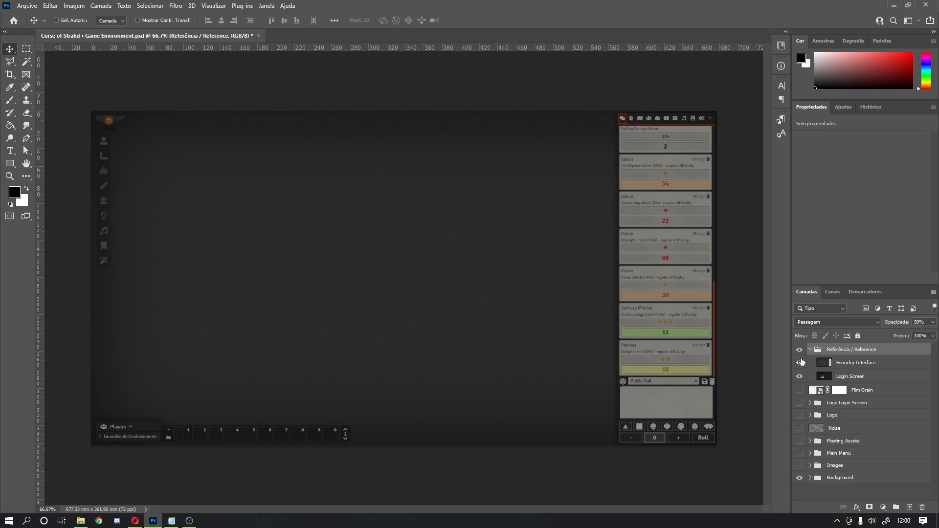
click(810, 350)
click(799, 350)
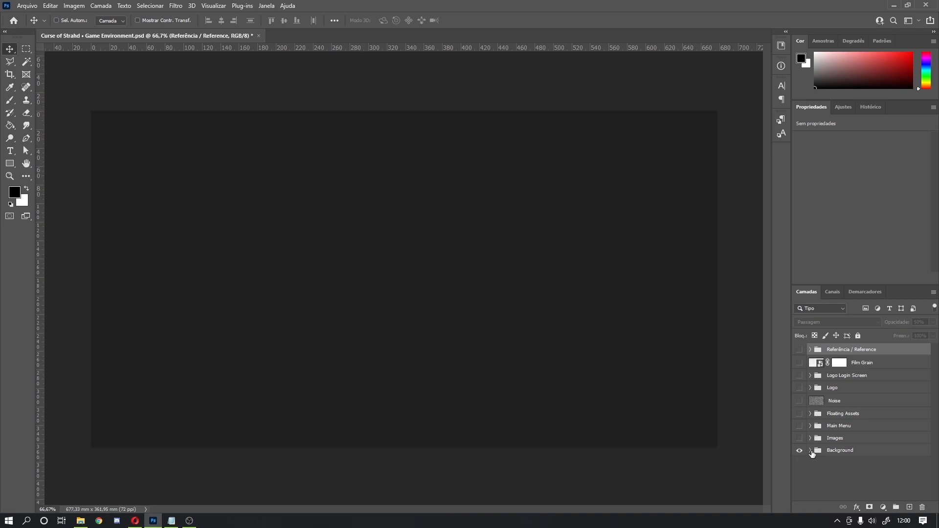
Step: Peek inside the Background group, then expand the Images group and turn on its castle-and-raven artwork
click(810, 450)
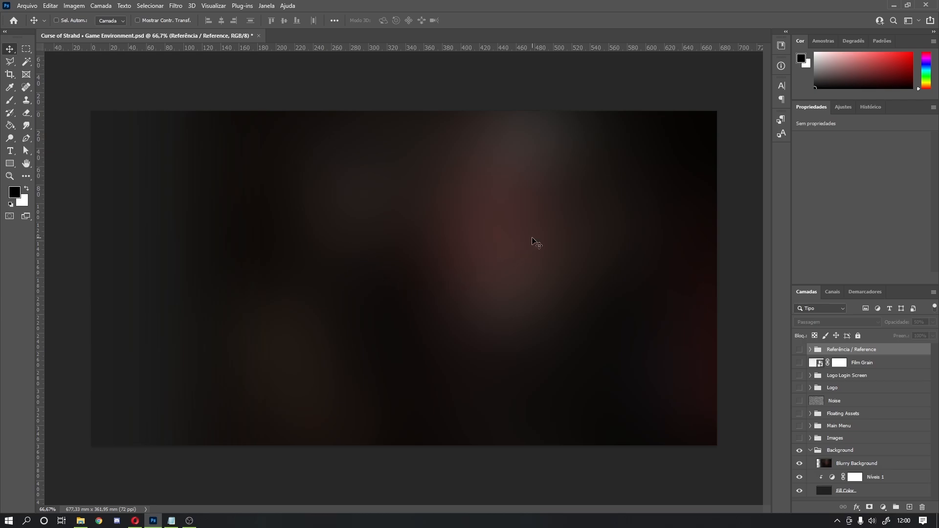
click(810, 451)
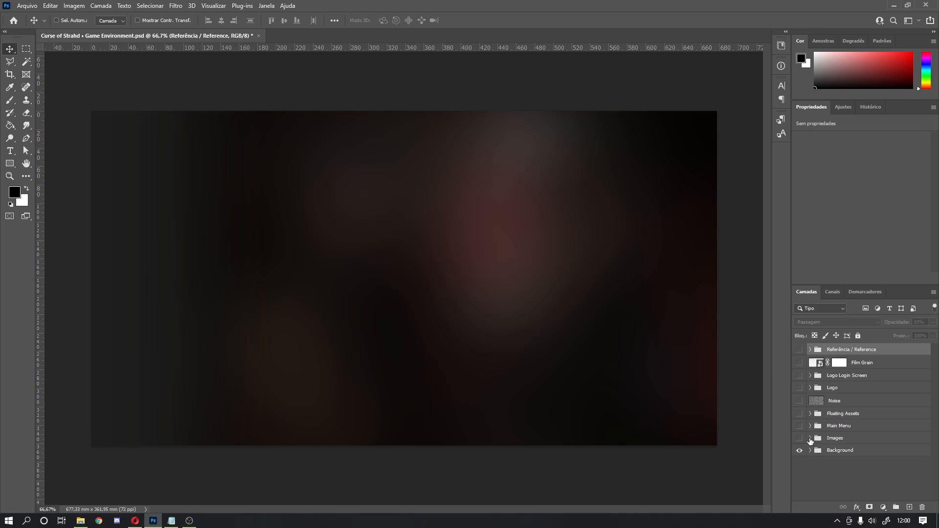
click(810, 439)
scroll(813, 442, down, 1)
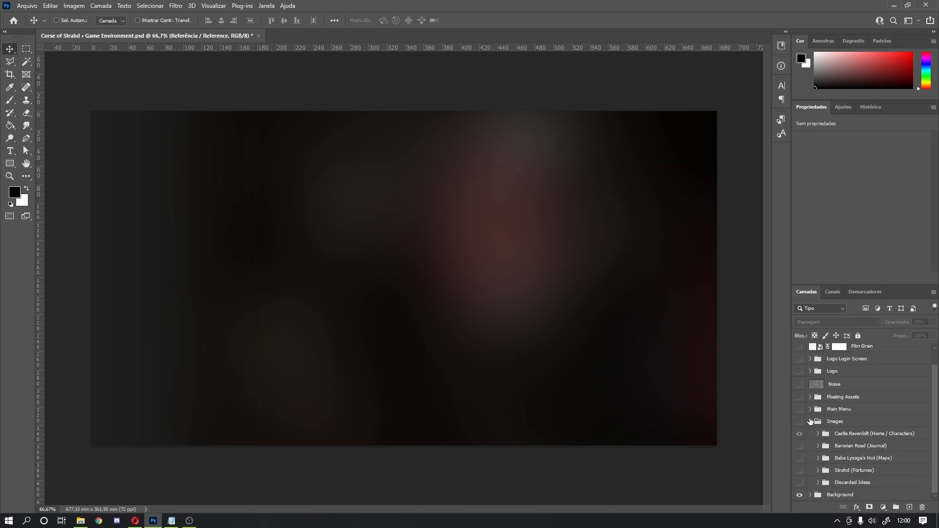
click(799, 420)
click(800, 434)
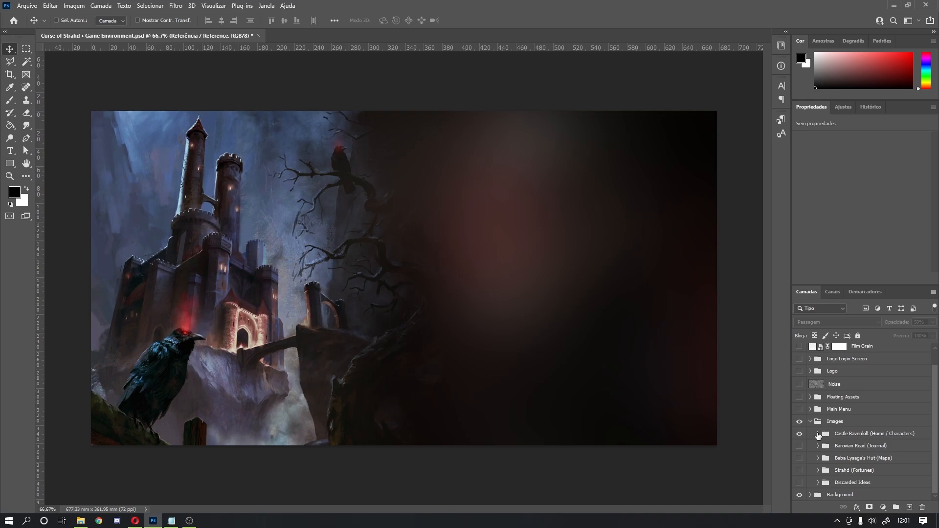
click(818, 434)
scroll(822, 438, down, 2)
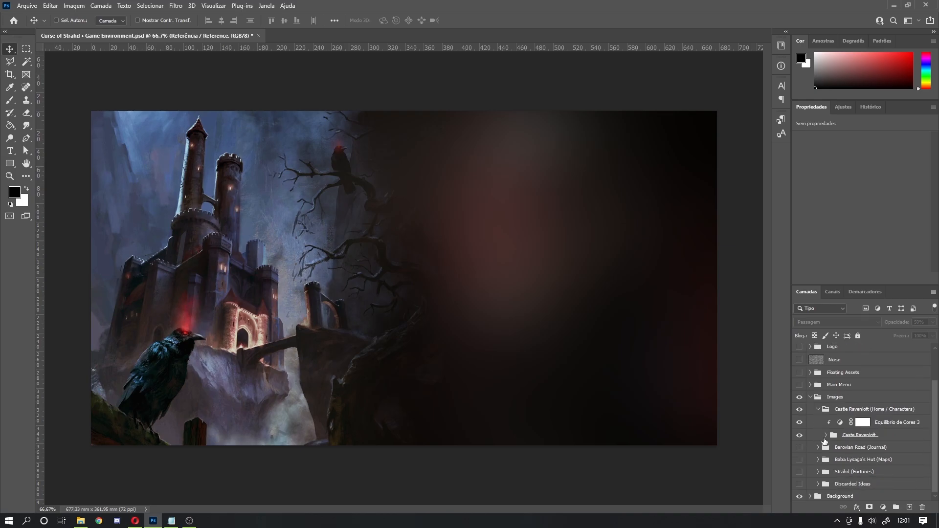
click(825, 438)
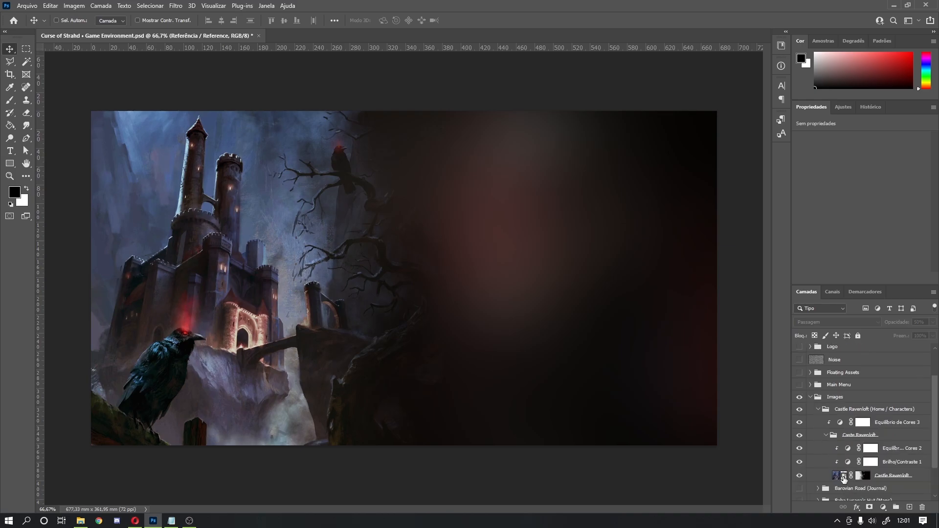
double_click(843, 476)
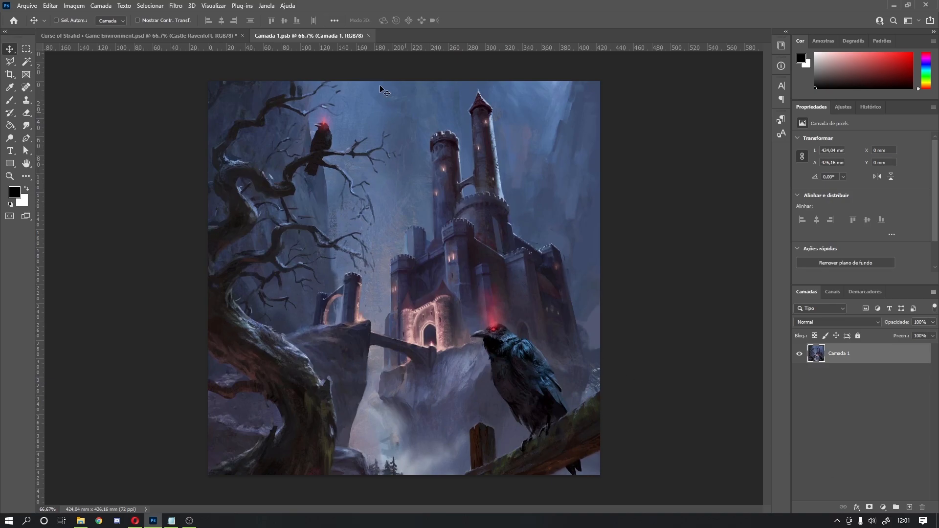
click(368, 36)
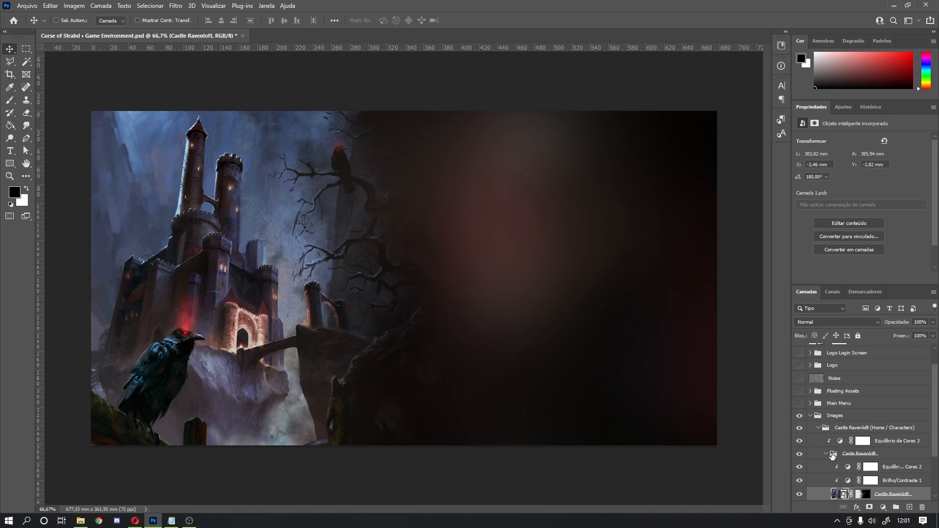
click(859, 494)
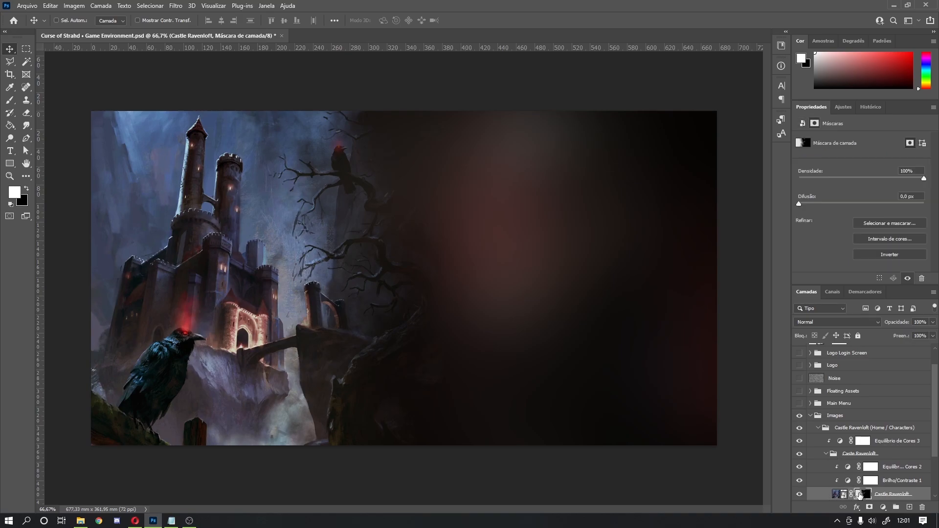
alt+click(859, 494)
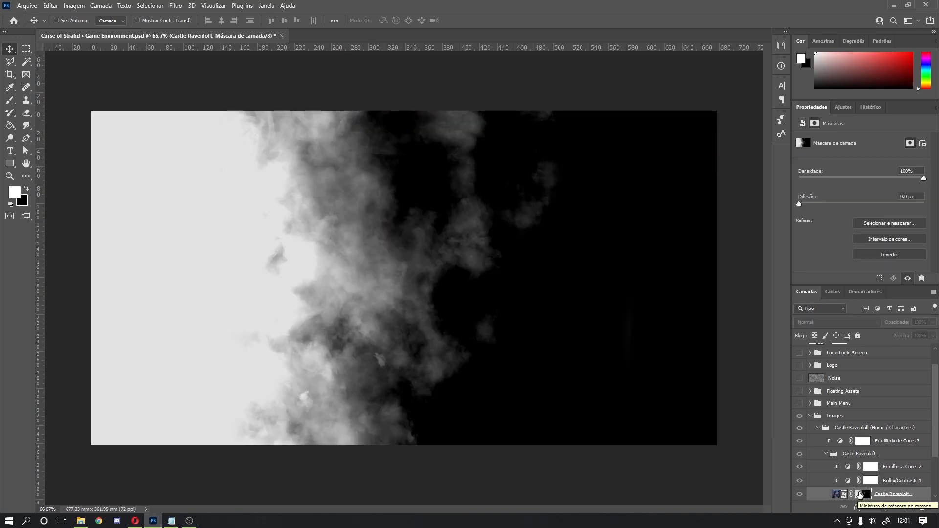
click(841, 495)
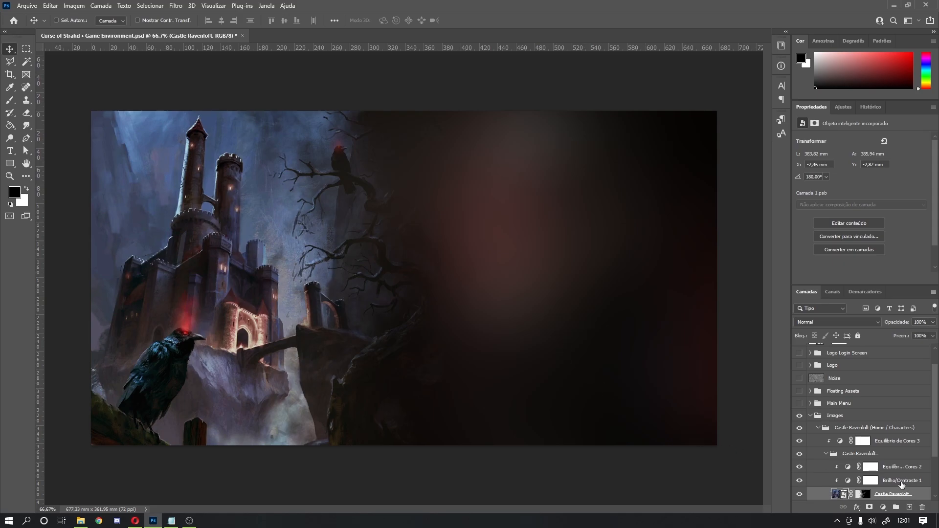
click(826, 454)
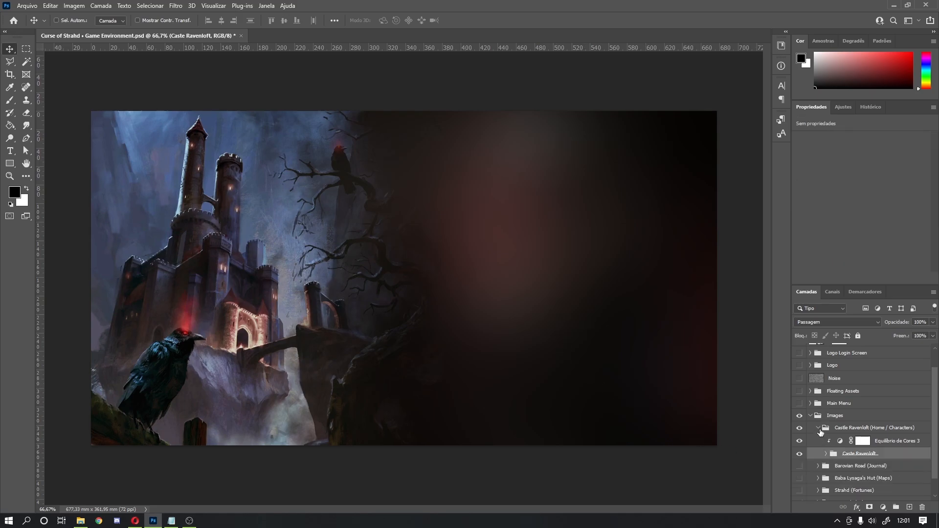
click(819, 429)
click(798, 434)
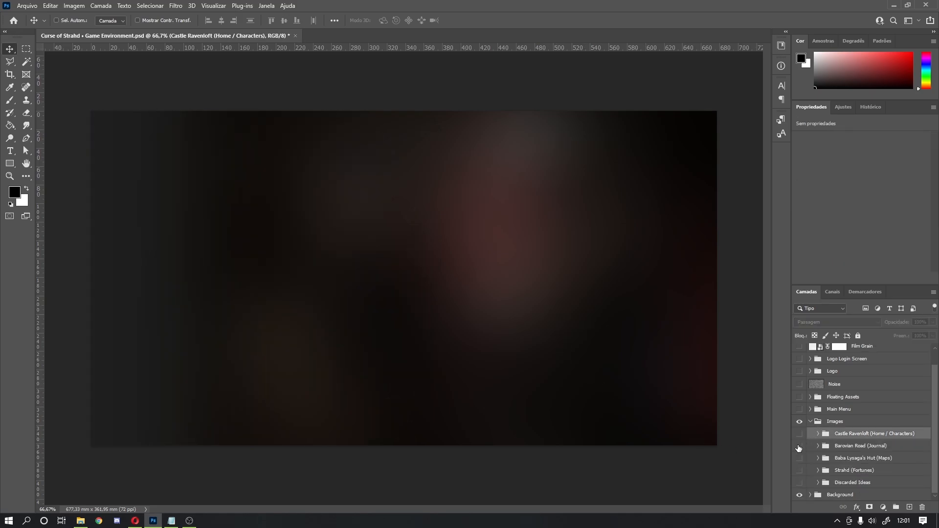
click(798, 446)
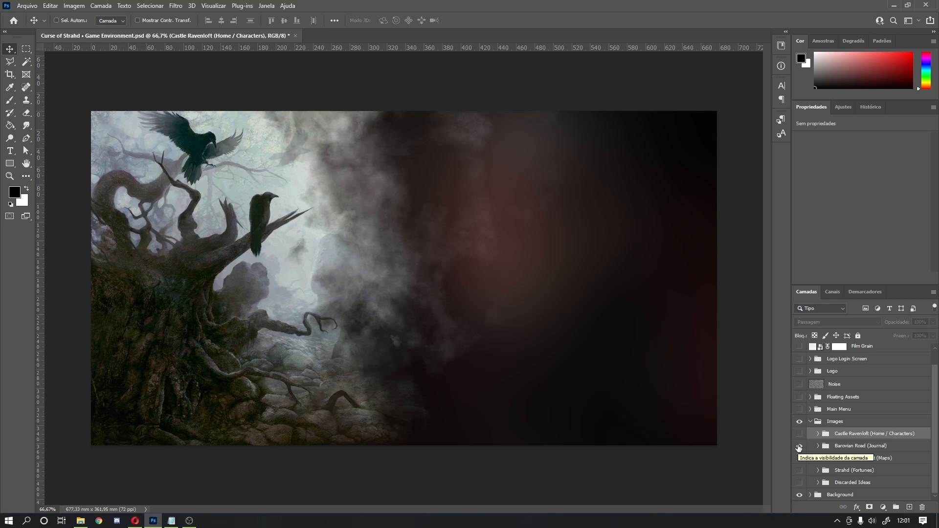
click(798, 446)
click(799, 471)
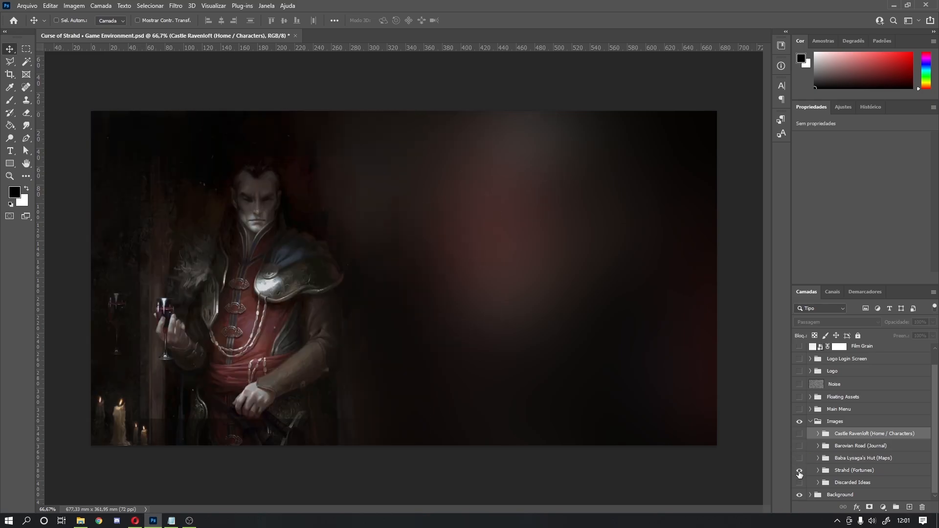
click(799, 472)
click(798, 472)
click(799, 471)
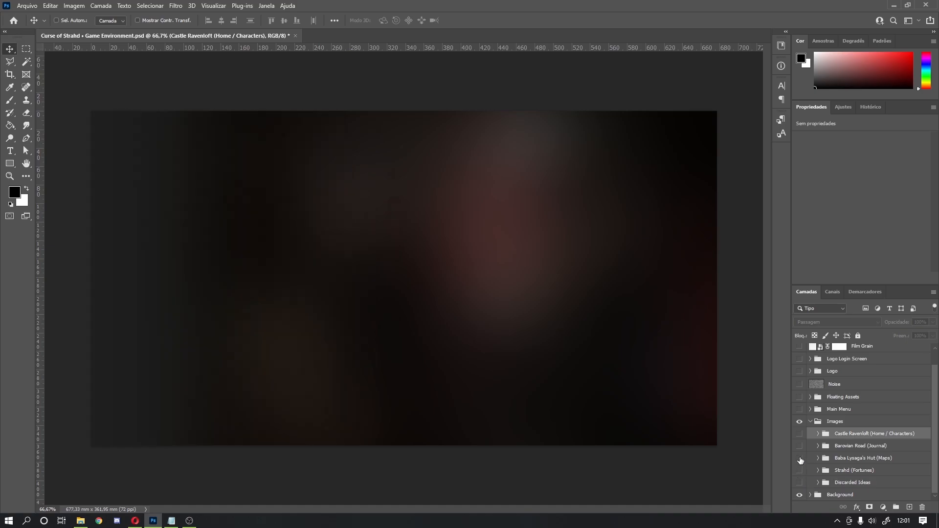
click(799, 458)
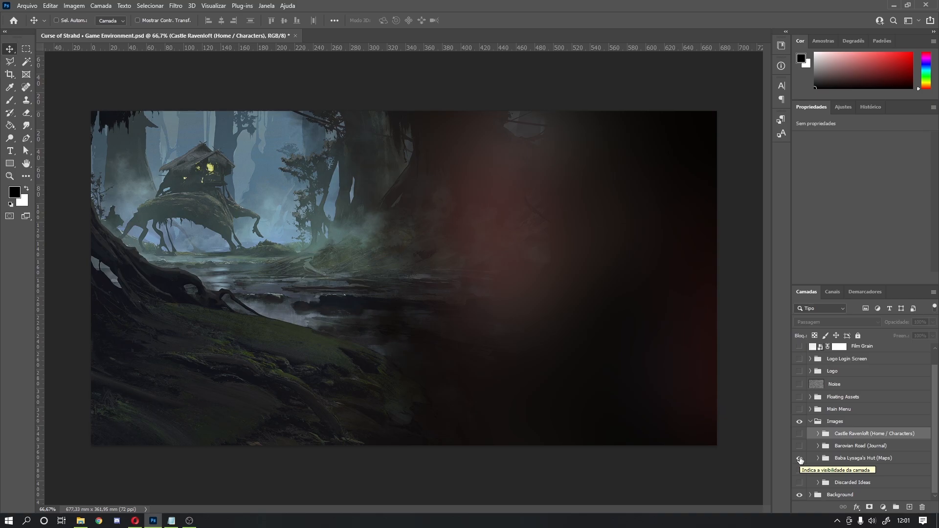
click(799, 458)
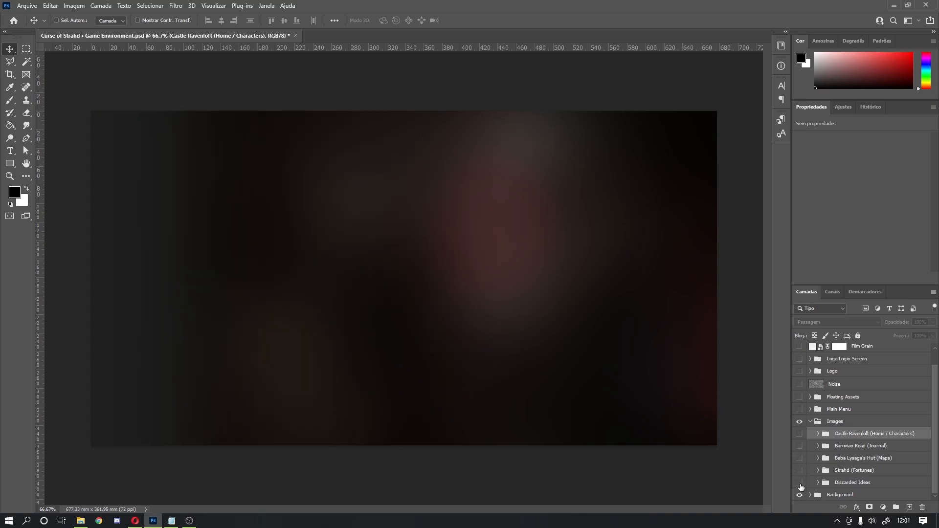
click(817, 482)
scroll(816, 484, down, 3)
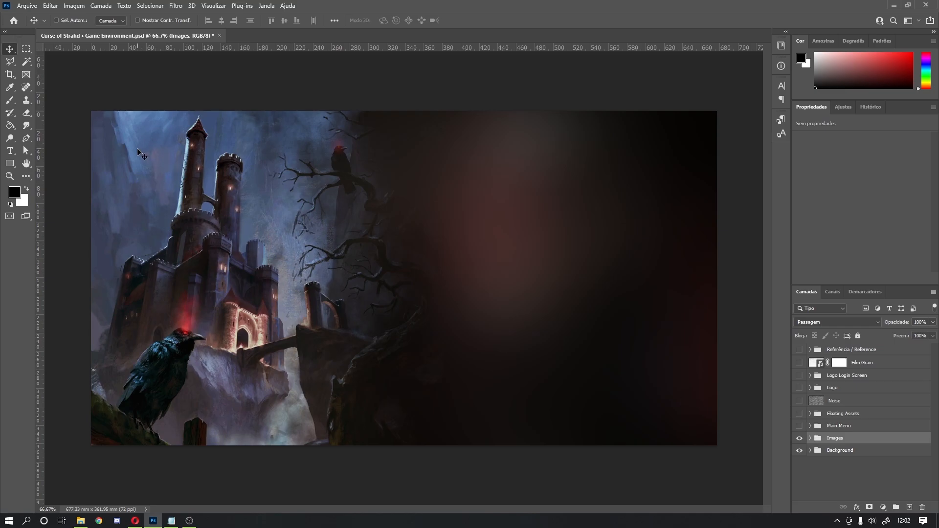
Step: Turn on the Main Menu group, hide its ornate box frame, and zoom in on the menu
click(799, 428)
click(810, 426)
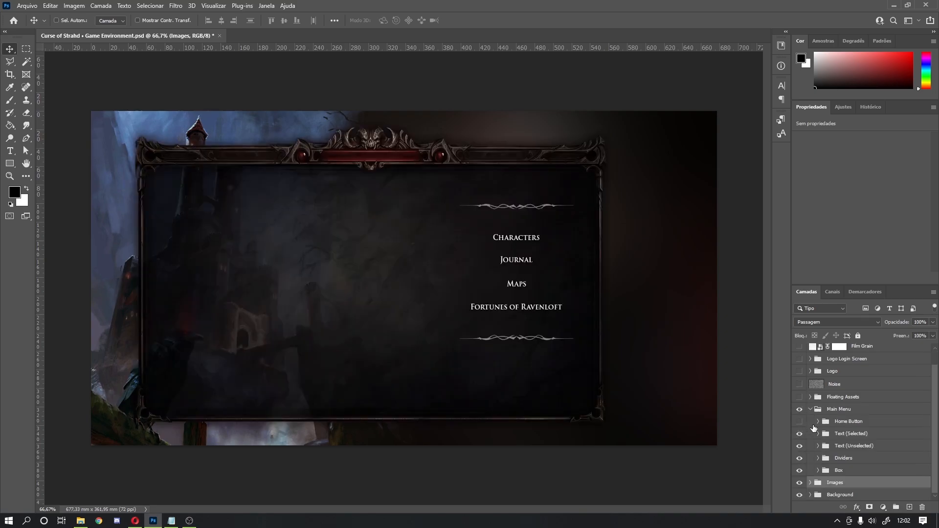
click(799, 470)
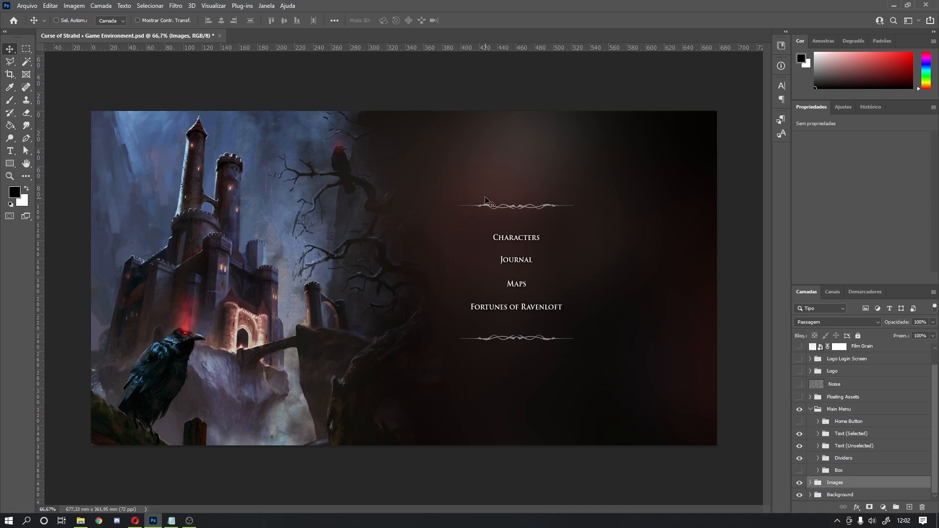
ctrl+click(539, 236)
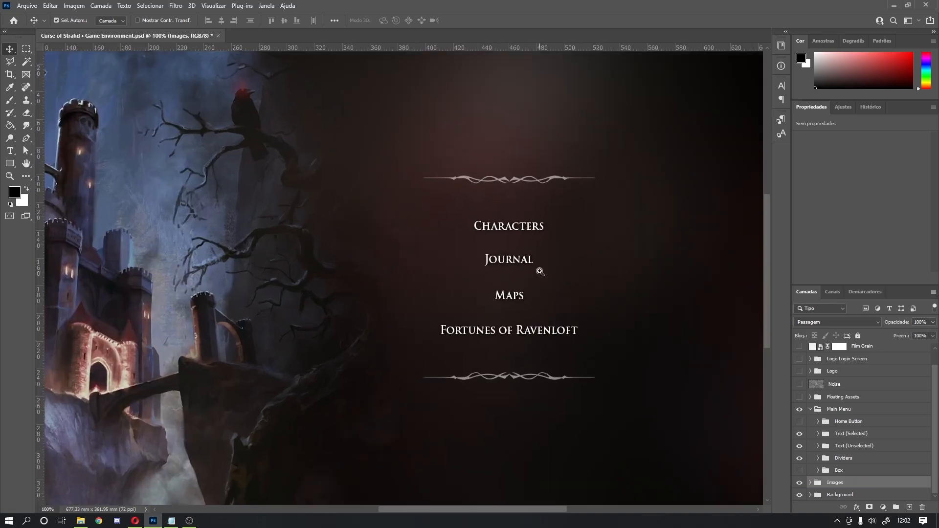
ctrl+click(540, 272)
ctrl+alt+click(543, 277)
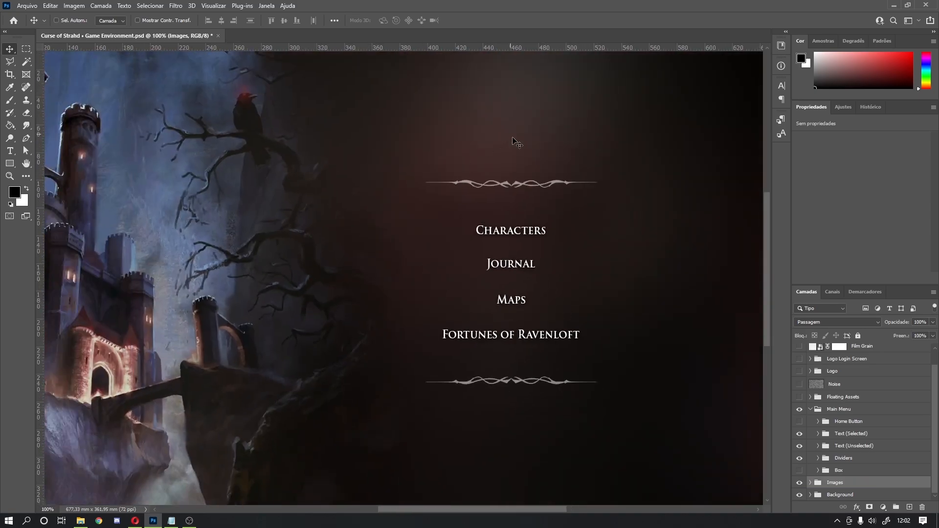
Step: Toggle the top and bottom divider ornaments and Black BG darkening to compare, leaving all visible
click(799, 458)
click(800, 458)
click(818, 458)
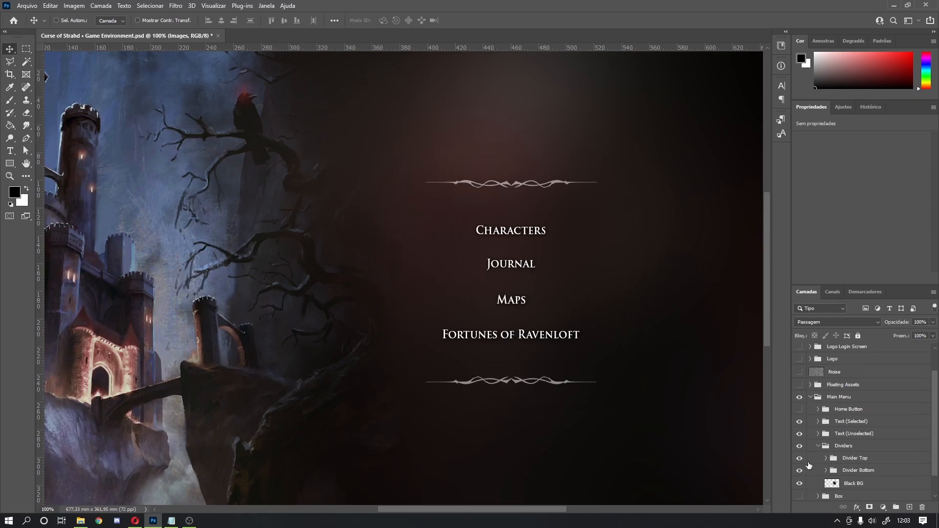
click(800, 458)
click(799, 458)
click(800, 471)
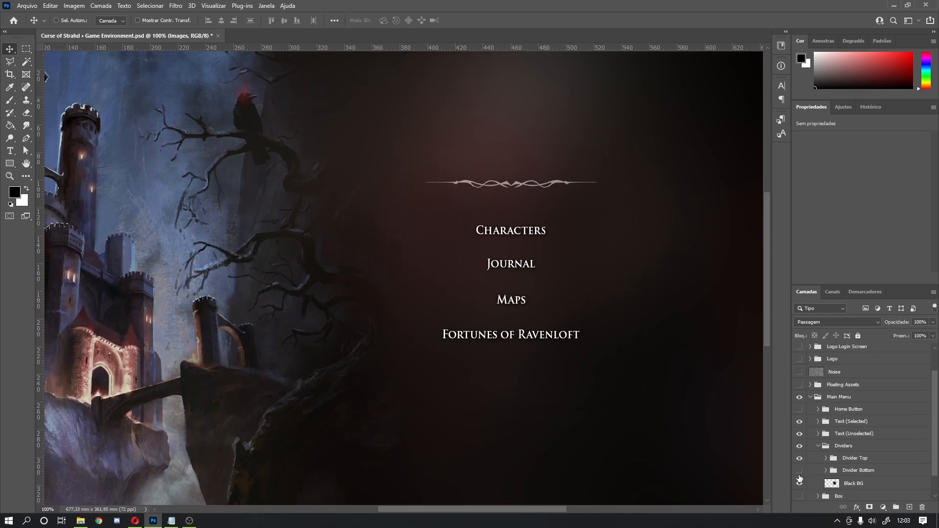
click(800, 471)
click(799, 484)
click(799, 484)
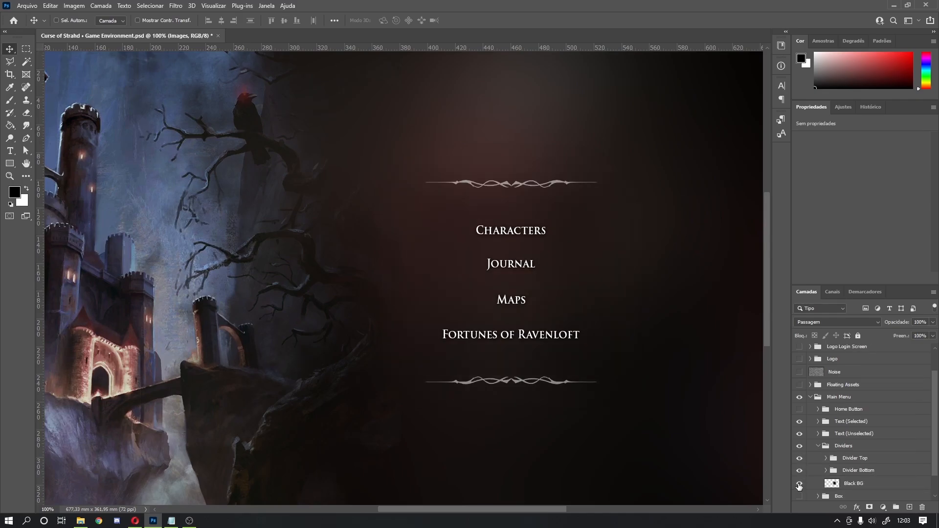
click(799, 484)
click(799, 484)
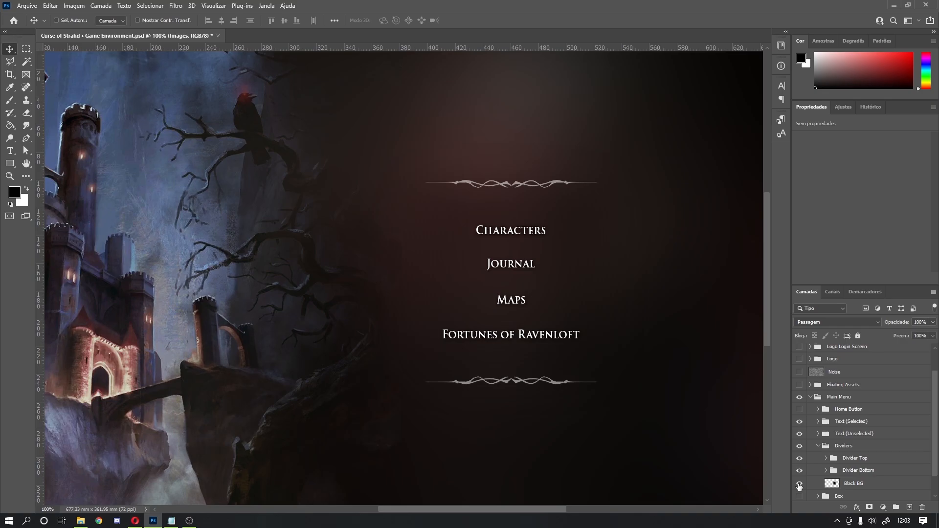
click(818, 445)
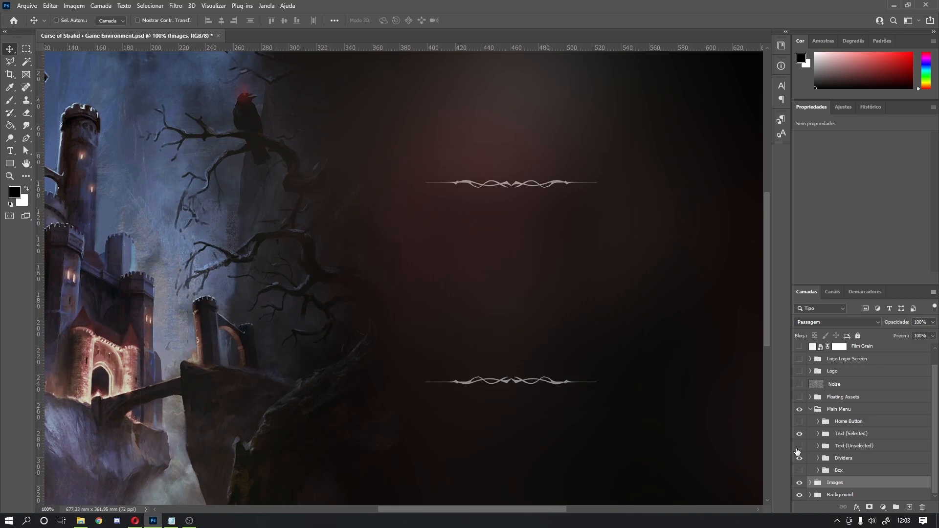
Step: Compare the white menu text against the Text (Selected) group, then hide the white Characters label
click(797, 448)
click(798, 436)
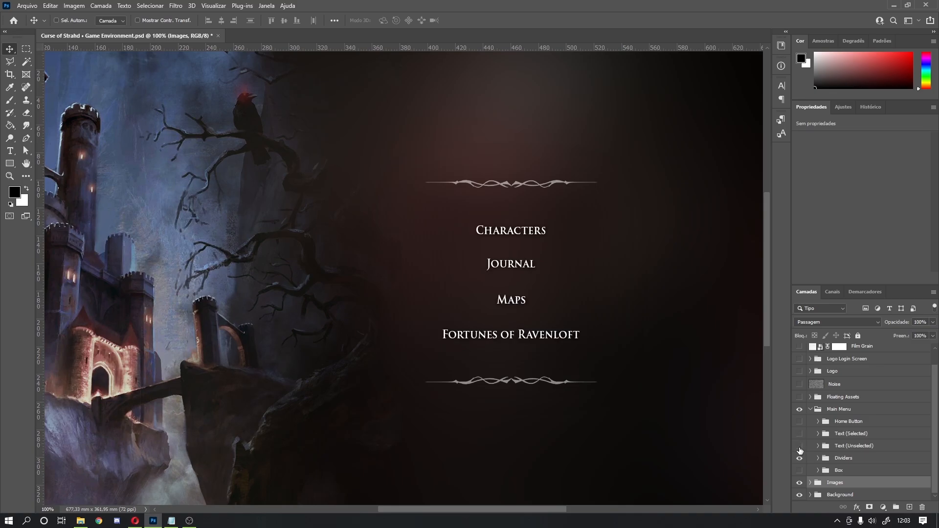
click(799, 448)
click(817, 446)
scroll(818, 449, down, 1)
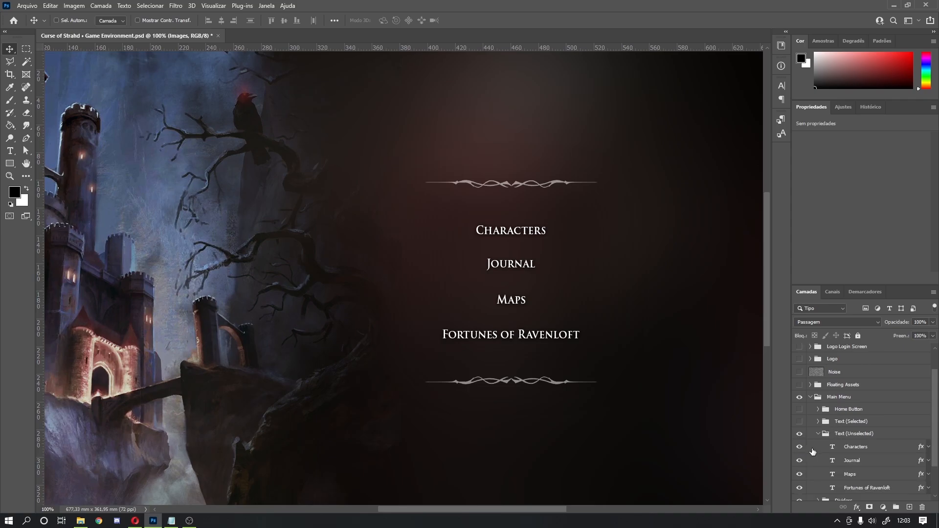
click(799, 447)
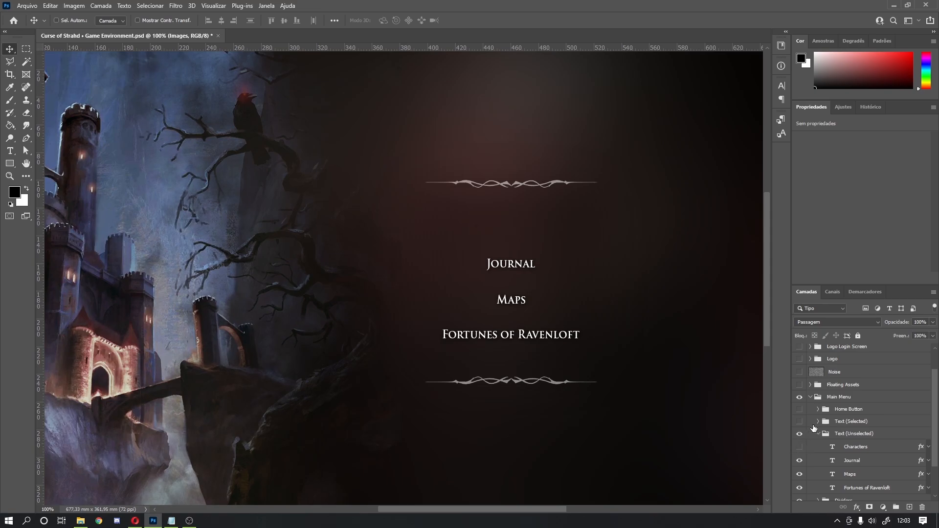
Step: Turn on Text (Selected), preview the red Characters highlight, then restore the white Characters text
click(800, 421)
click(818, 421)
click(799, 434)
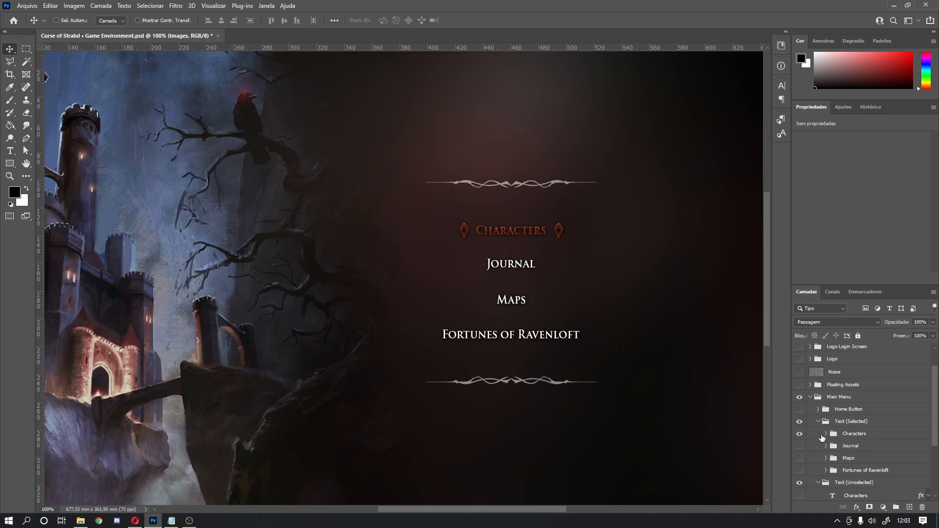
scroll(822, 437, down, 2)
click(799, 372)
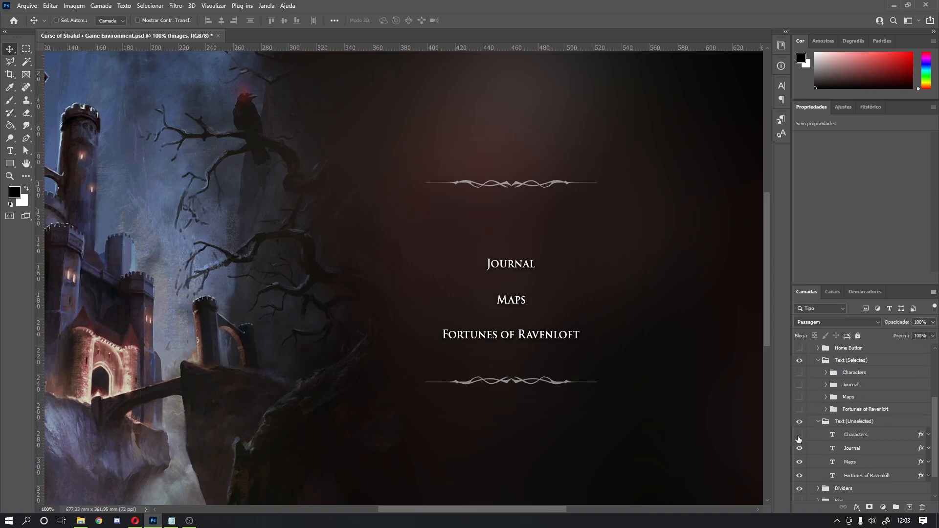
click(799, 435)
Step: Preview the red Journal highlight, then settle on the red selected style for Characters
click(799, 448)
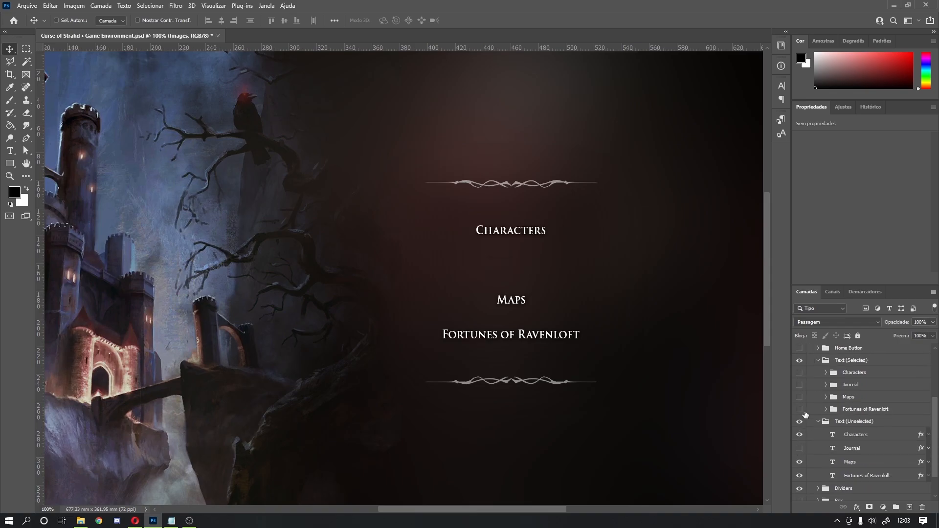
click(799, 384)
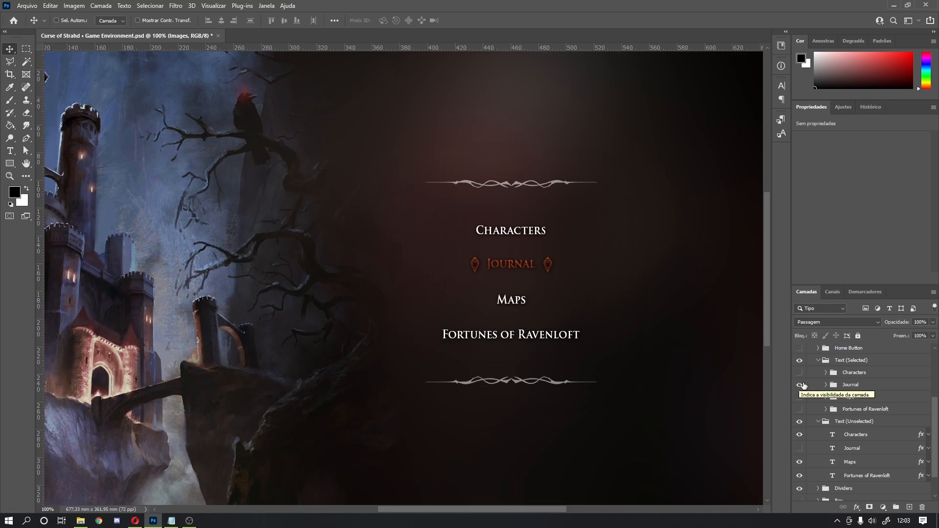
click(799, 385)
click(799, 447)
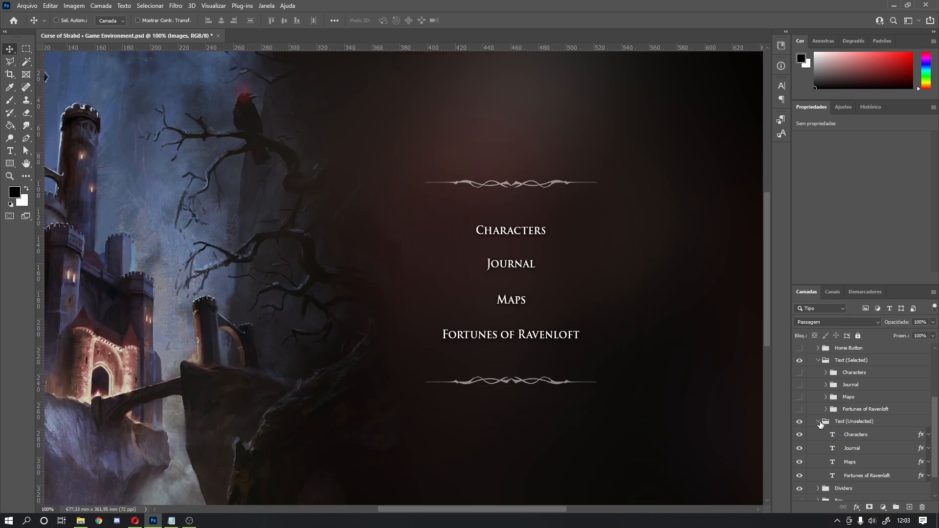
click(819, 422)
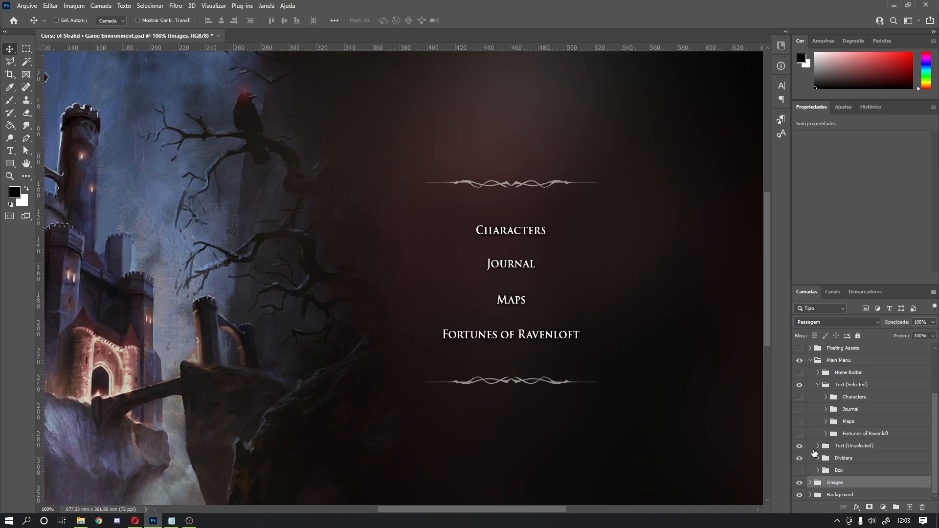
click(800, 397)
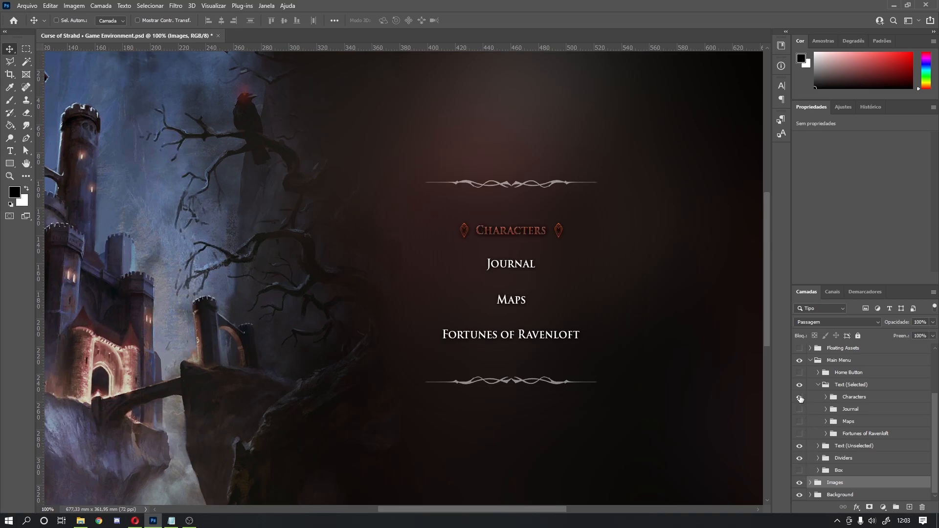
click(817, 446)
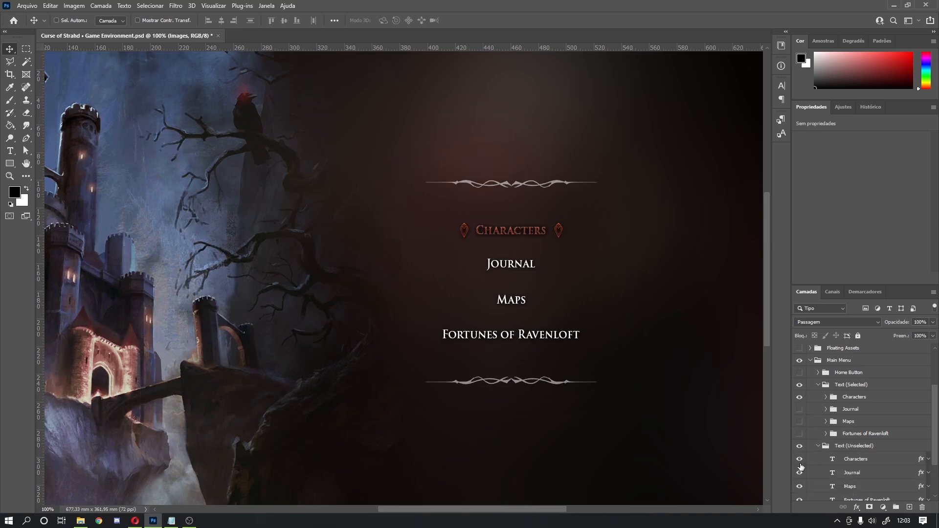
Step: Hide the white unselected Characters layer, collapse both text groups, and zoom out to the full canvas
drag(484, 240, 542, 250)
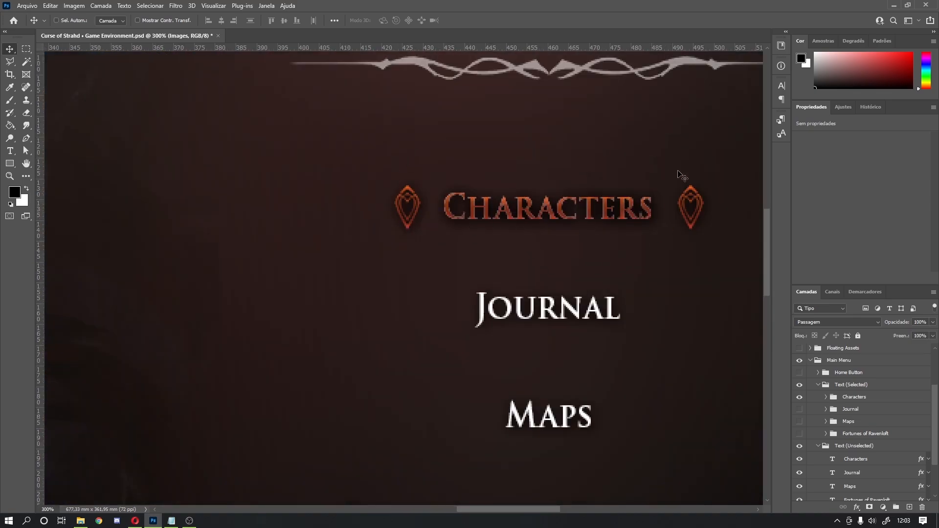
click(801, 460)
click(802, 460)
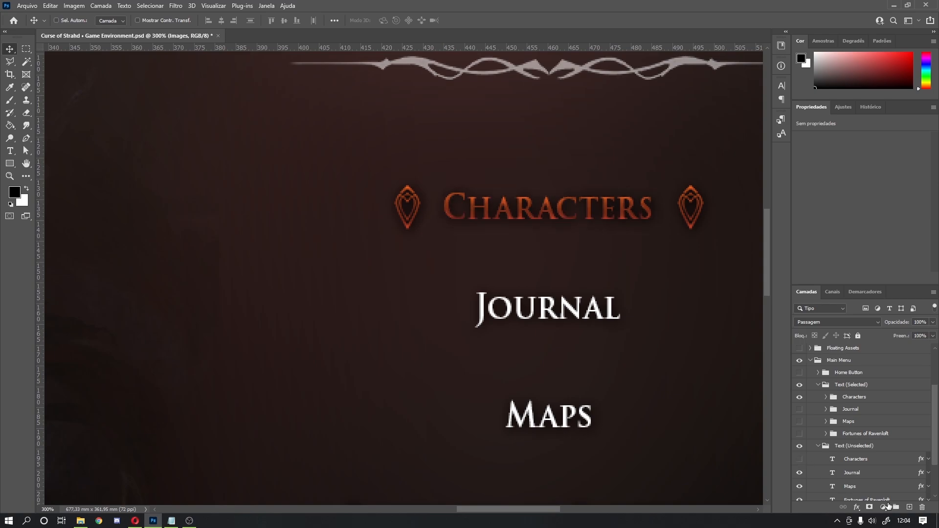
click(818, 446)
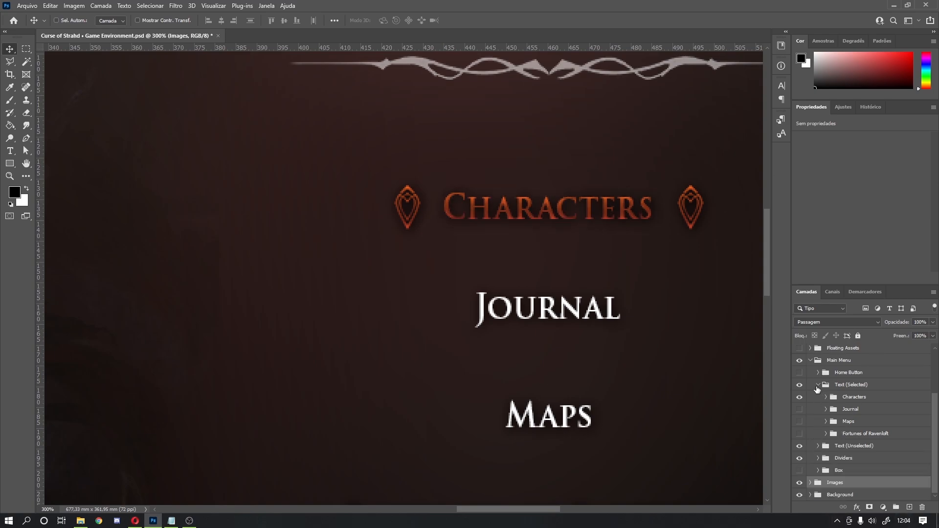
click(817, 387)
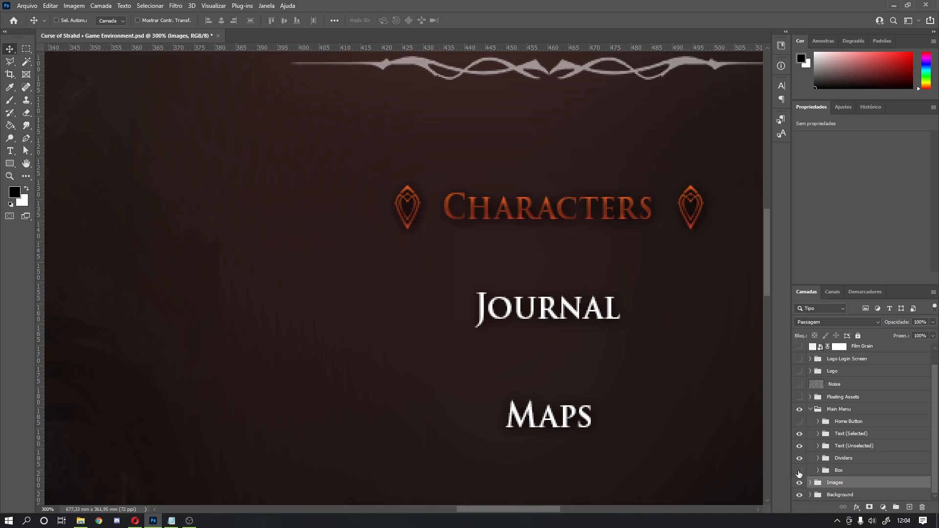
ctrl+alt+click(596, 309)
ctrl+alt+click(596, 309)
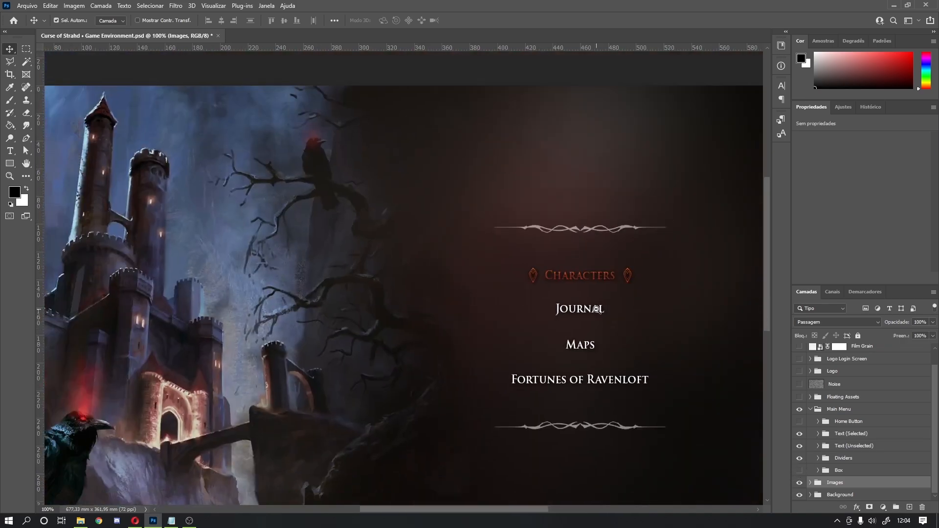
ctrl+alt+click(596, 309)
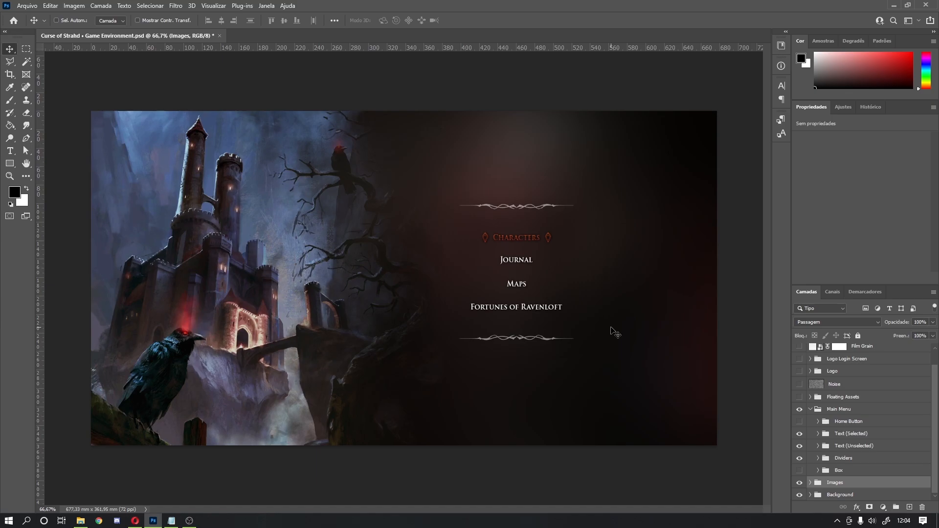
Step: Show the ornate Box frame and zoom and pan around its corners and ornaments to inspect it
click(798, 470)
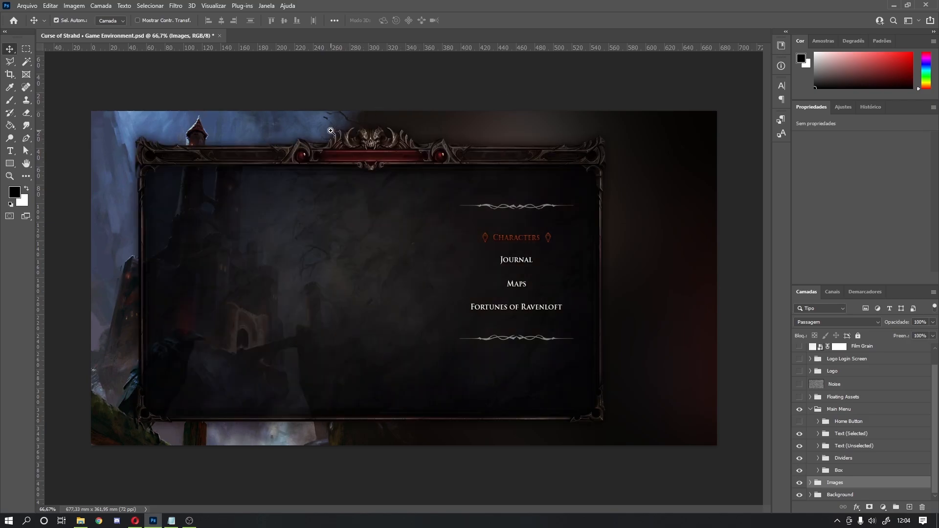
ctrl+click(366, 143)
ctrl+click(356, 147)
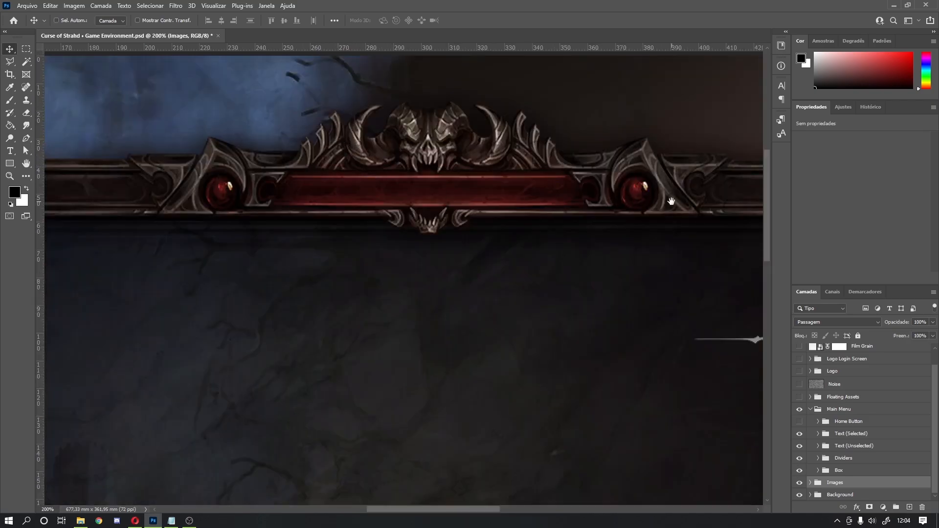
drag(670, 203, 518, 201)
drag(589, 206, 441, 208)
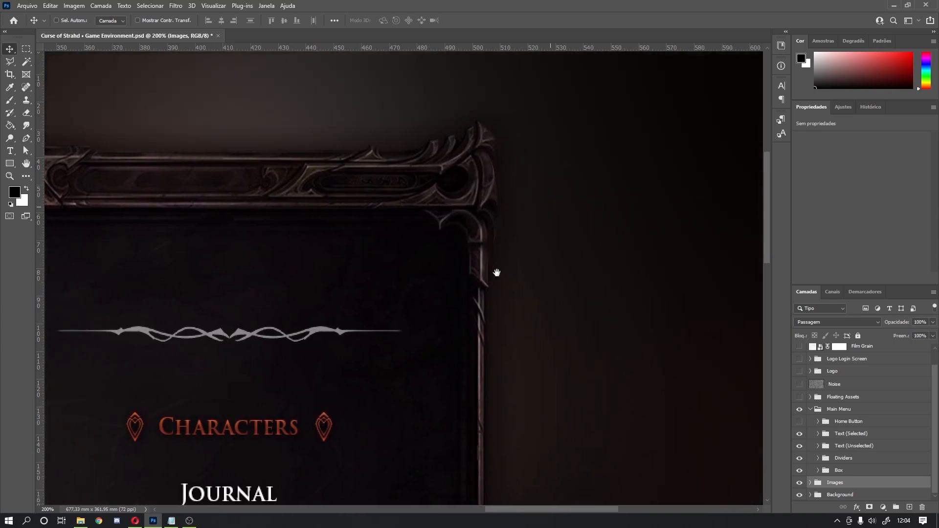
drag(509, 331, 532, 94)
drag(489, 469, 587, 59)
drag(614, 357, 679, 455)
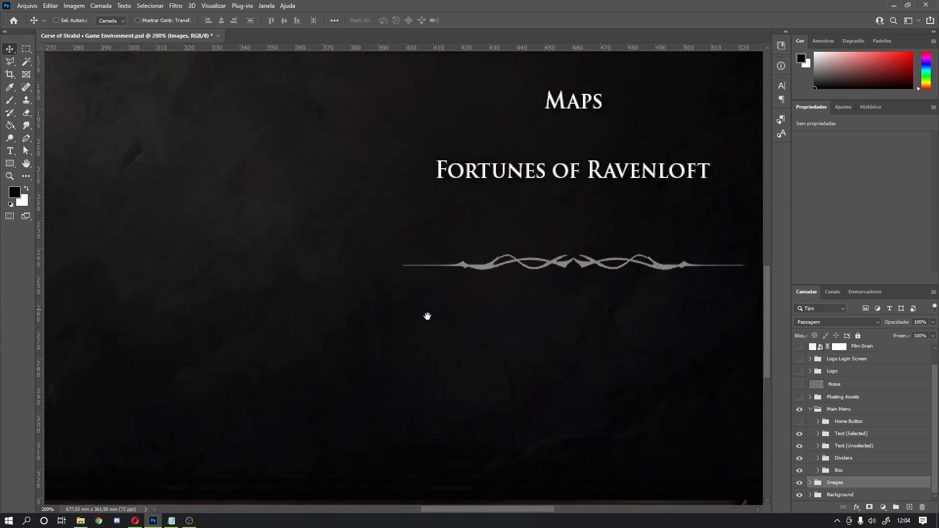
drag(428, 316, 675, 347)
drag(396, 262, 412, 235)
ctrl+alt+click(414, 237)
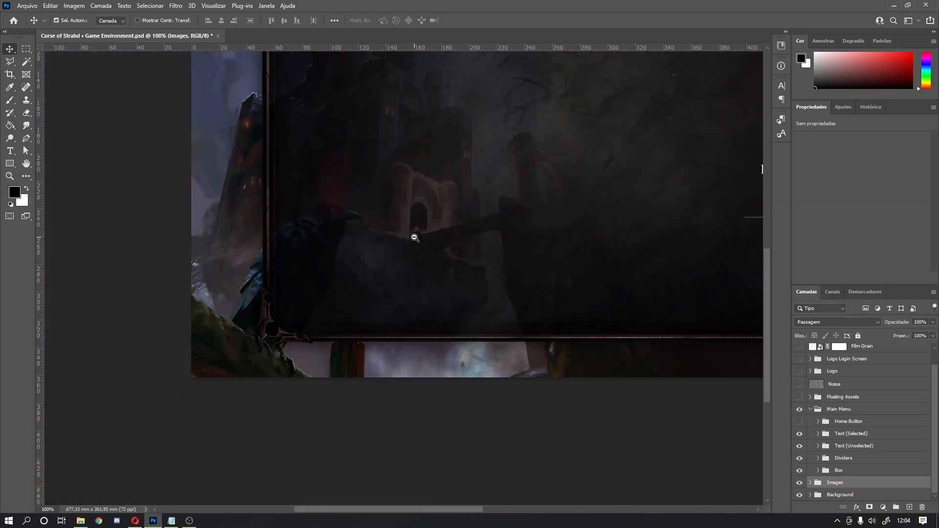
ctrl+alt+click(414, 237)
ctrl+click(387, 133)
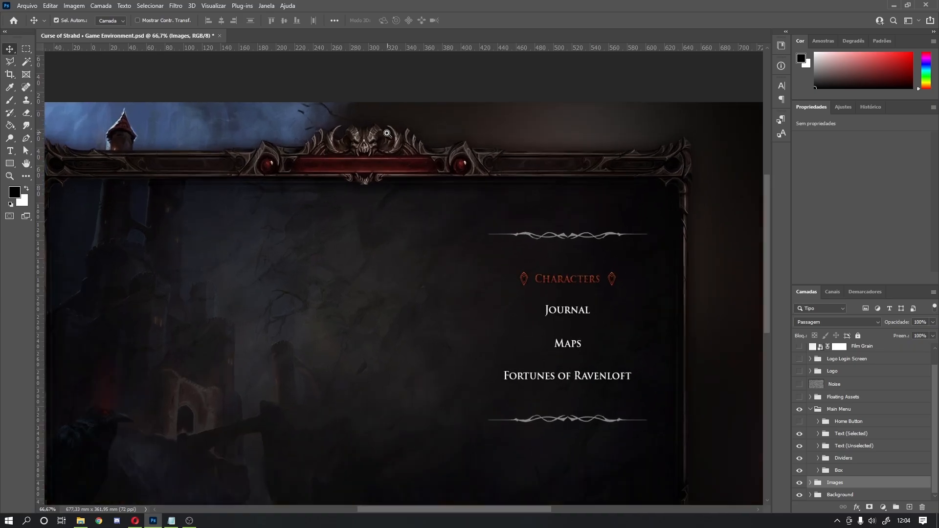
ctrl+click(387, 133)
ctrl+alt+click(335, 217)
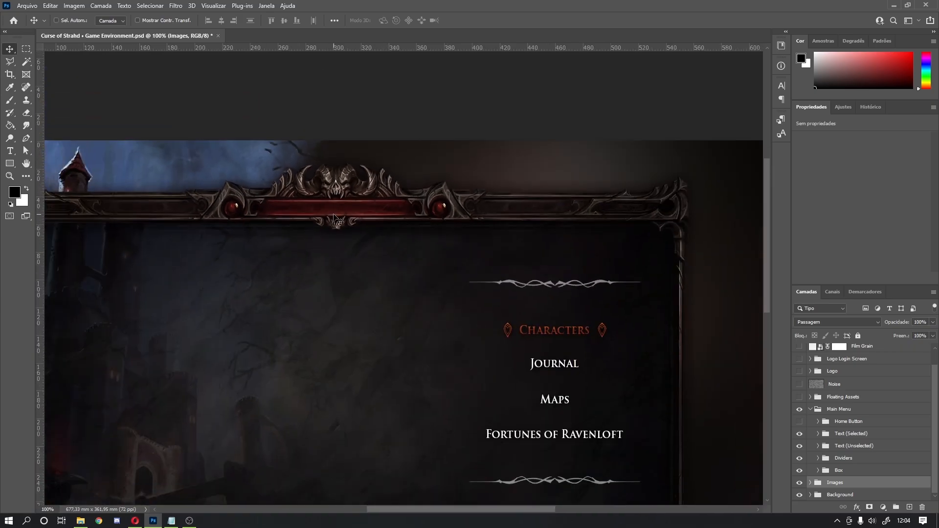
drag(349, 261, 395, 154)
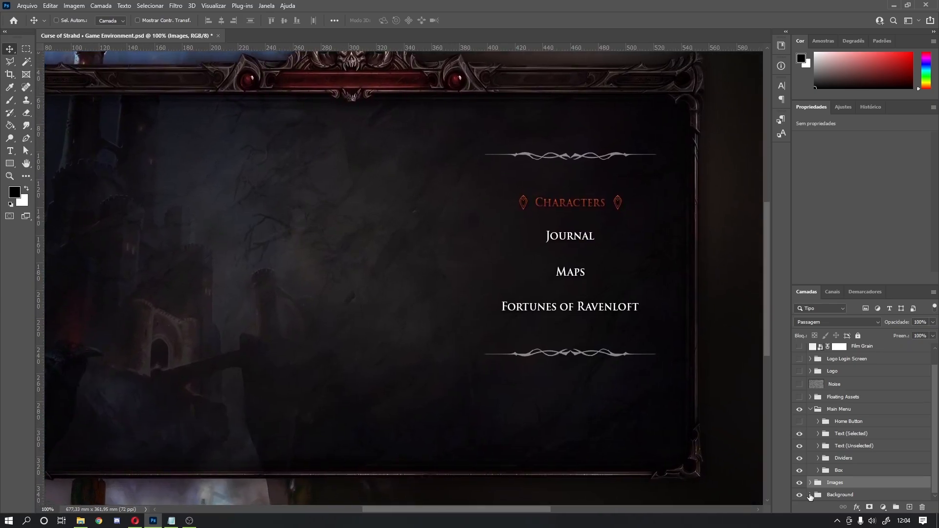
Step: Compare the Box frame and Box Background by toggling each, then open the Box smart object
click(810, 482)
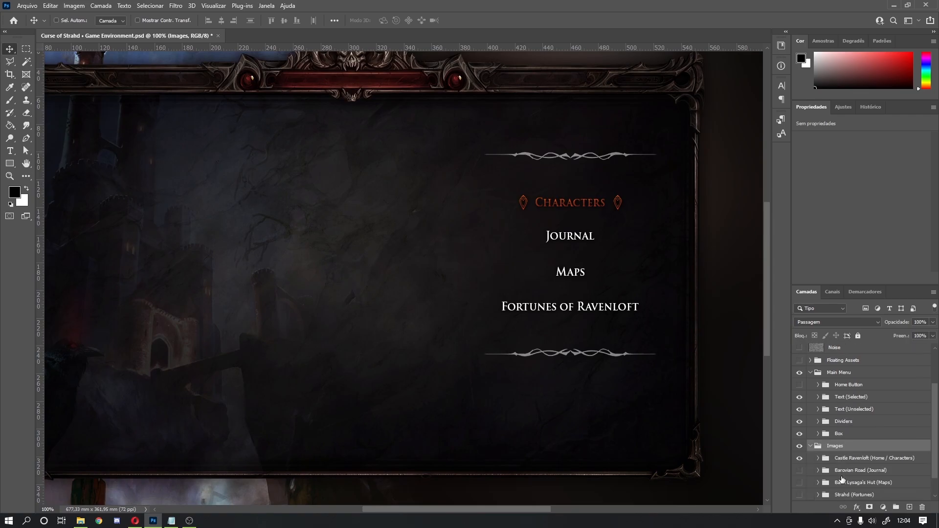
click(810, 446)
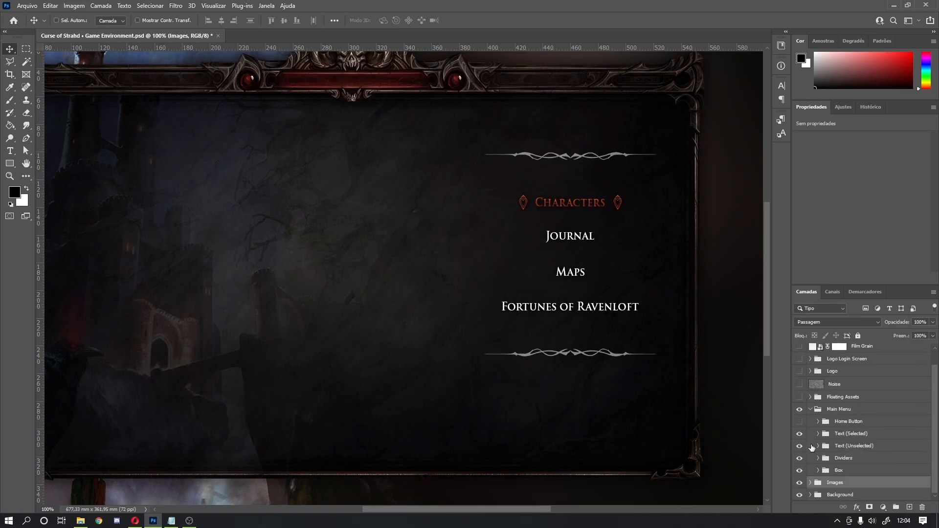
click(820, 471)
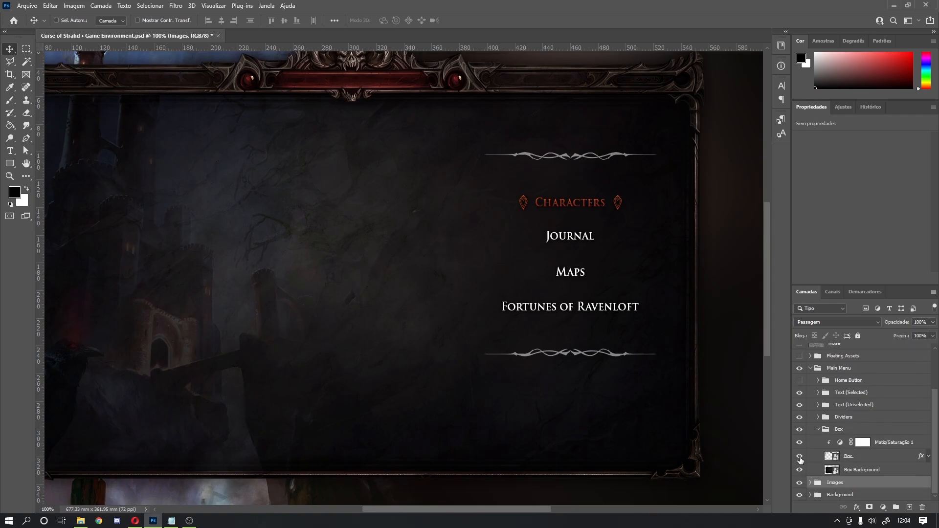
click(800, 457)
click(800, 457)
click(800, 470)
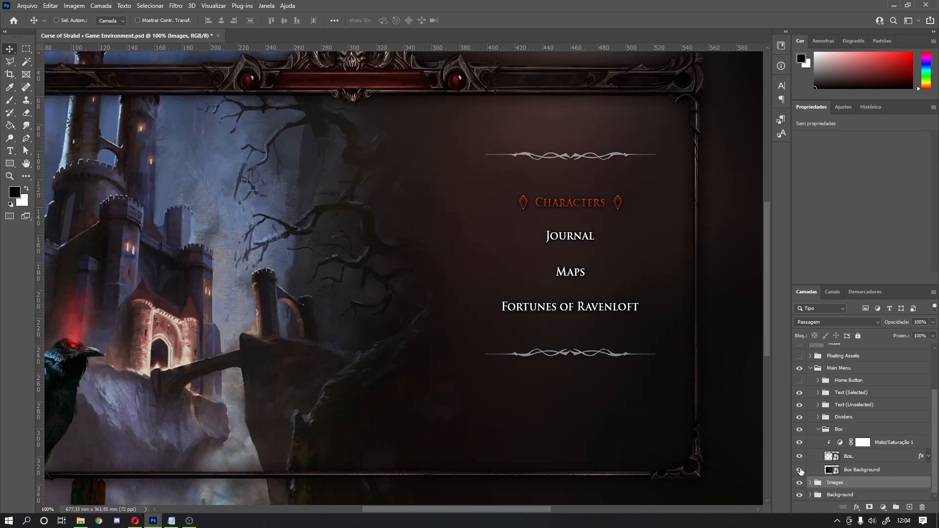
click(799, 469)
click(799, 470)
click(800, 470)
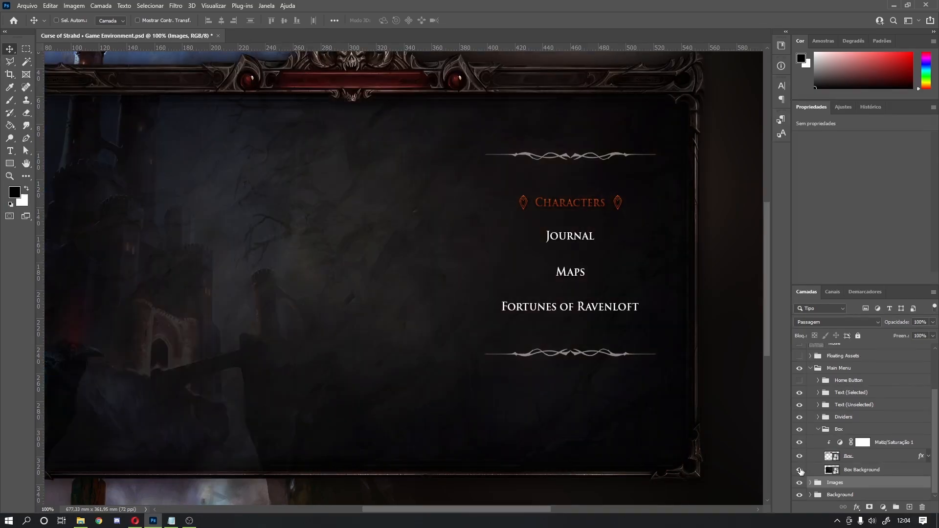
double_click(833, 456)
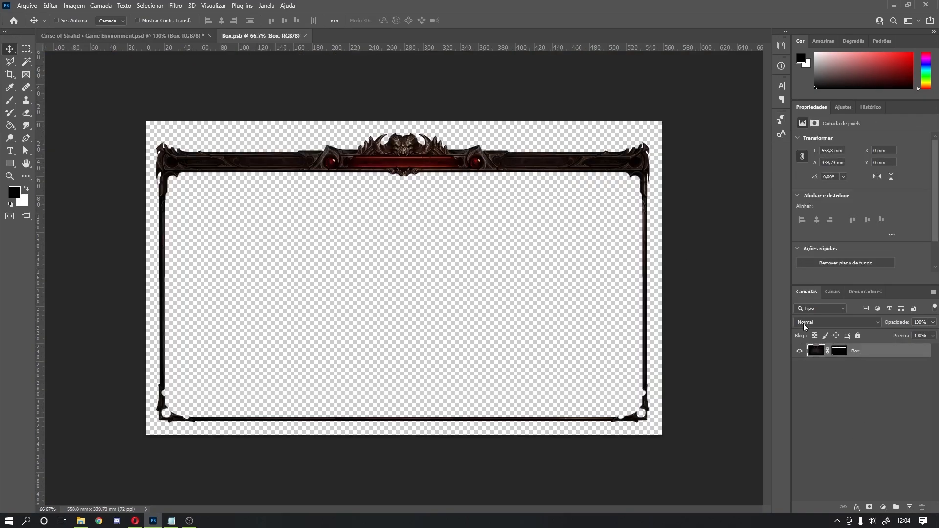
Step: Disable and re-enable the Box layer mask, then close Box.psb, answering the save prompt
click(843, 354)
right_click(842, 354)
click(842, 360)
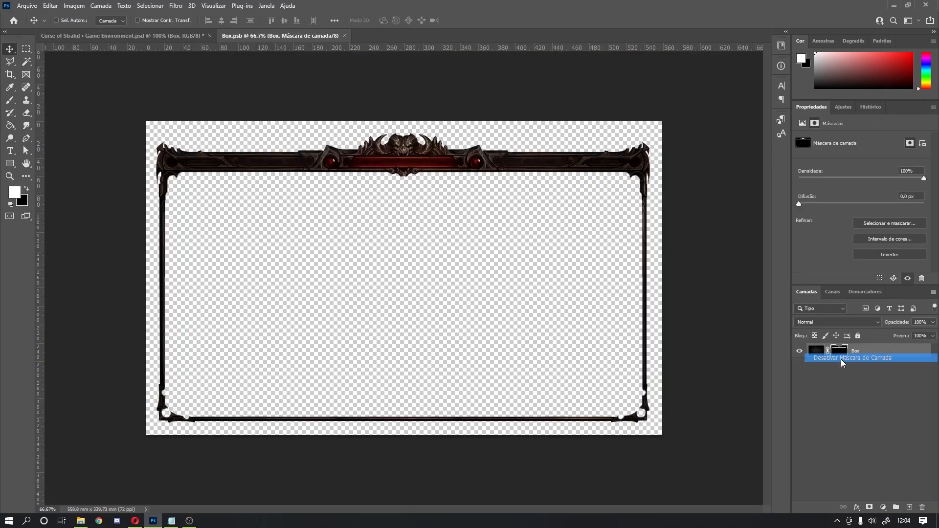
right_click(839, 348)
click(843, 353)
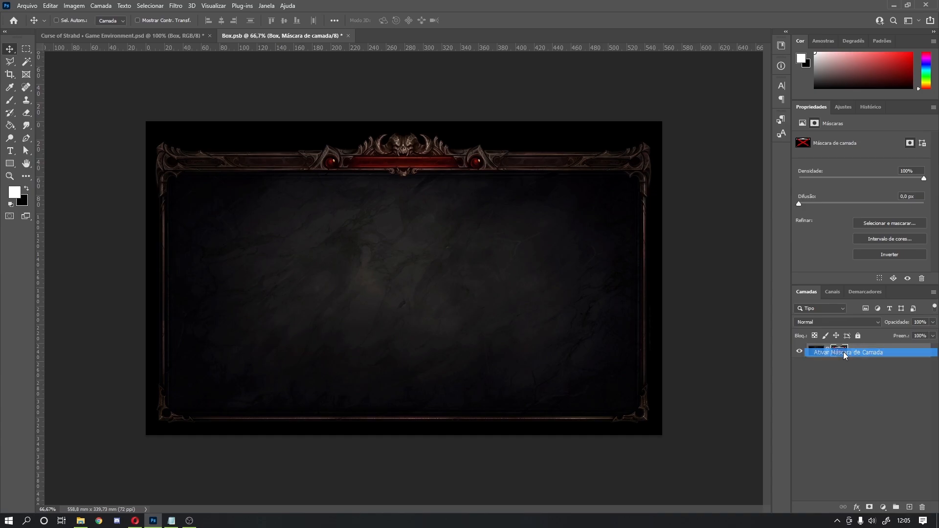
click(812, 355)
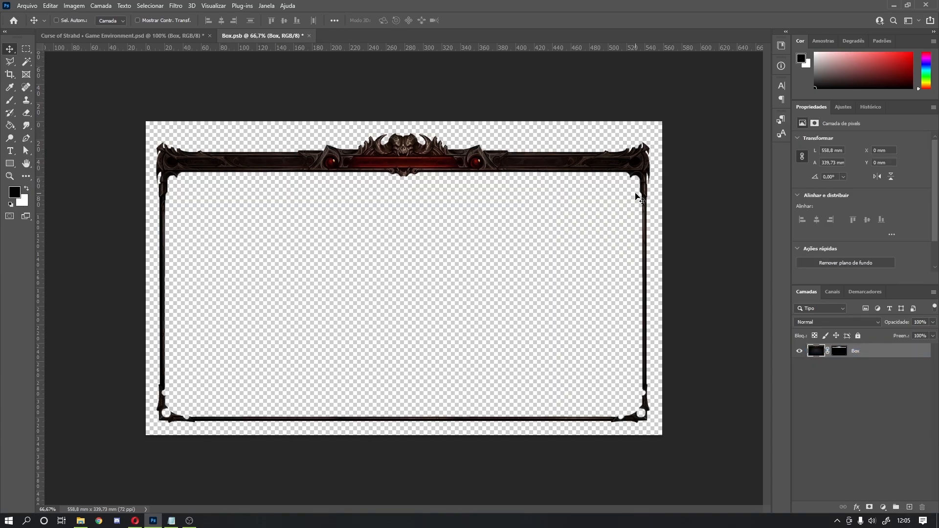
click(310, 36)
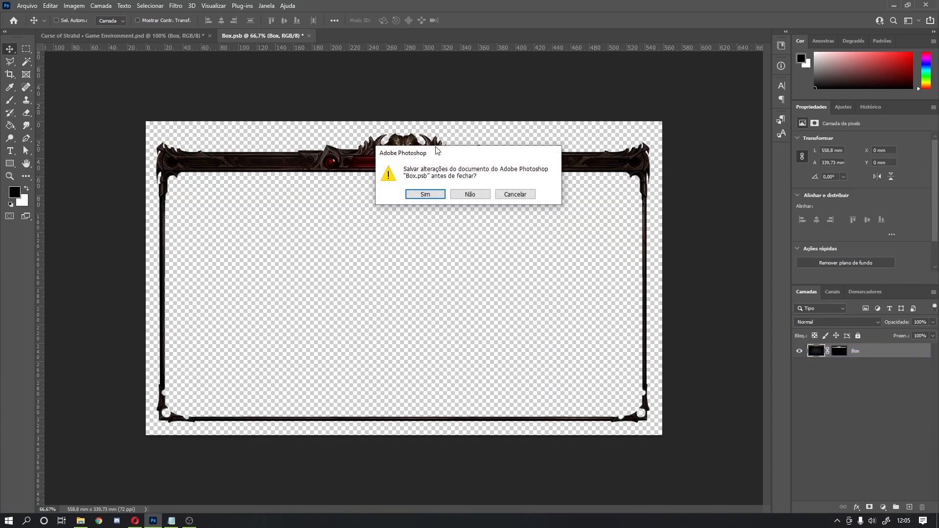
click(458, 196)
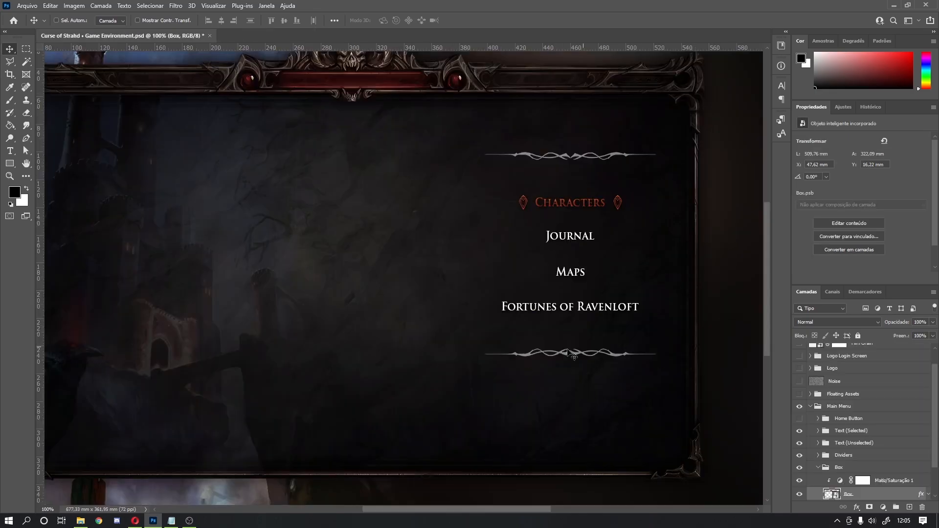
Step: Lower the Box Background layer's opacity to 85%
click(819, 467)
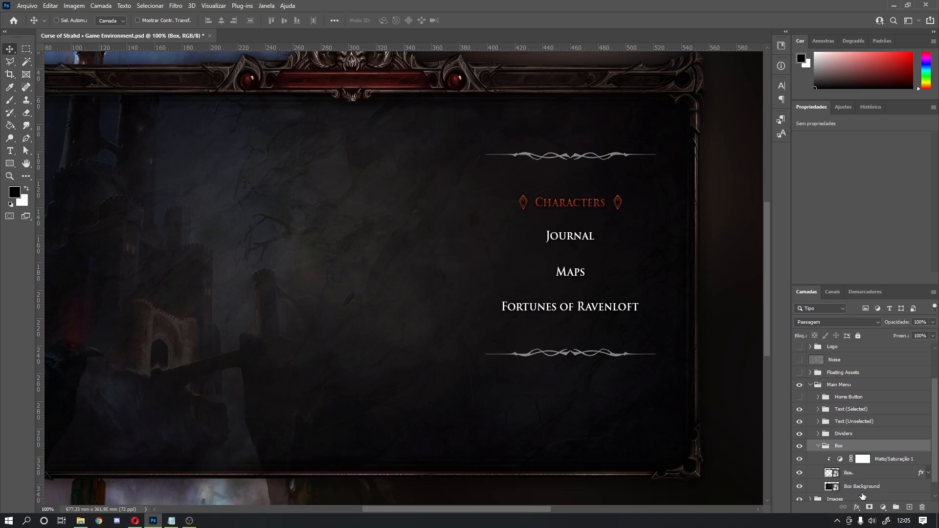
click(860, 486)
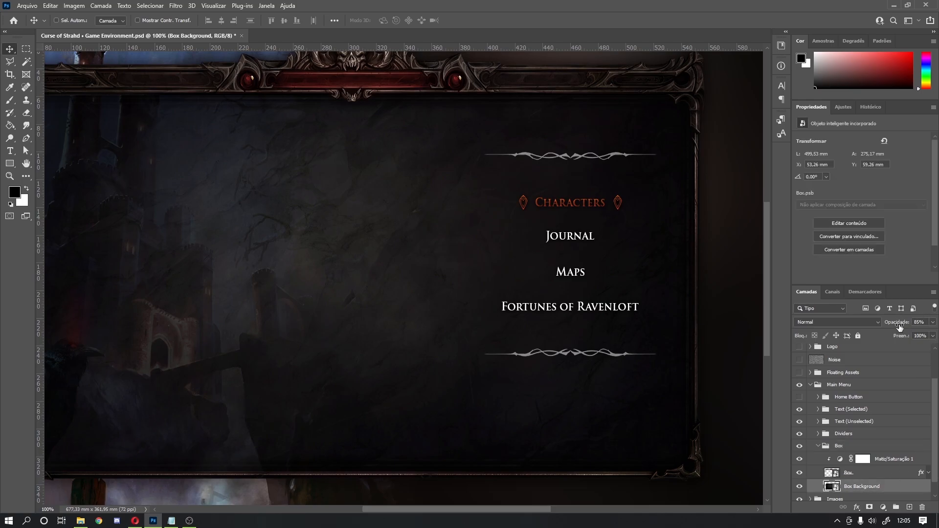
drag(905, 325, 839, 338)
text(85)
Step: Collapse the Box group and switch on the Home Button, adding a red Home label
click(856, 473)
click(817, 445)
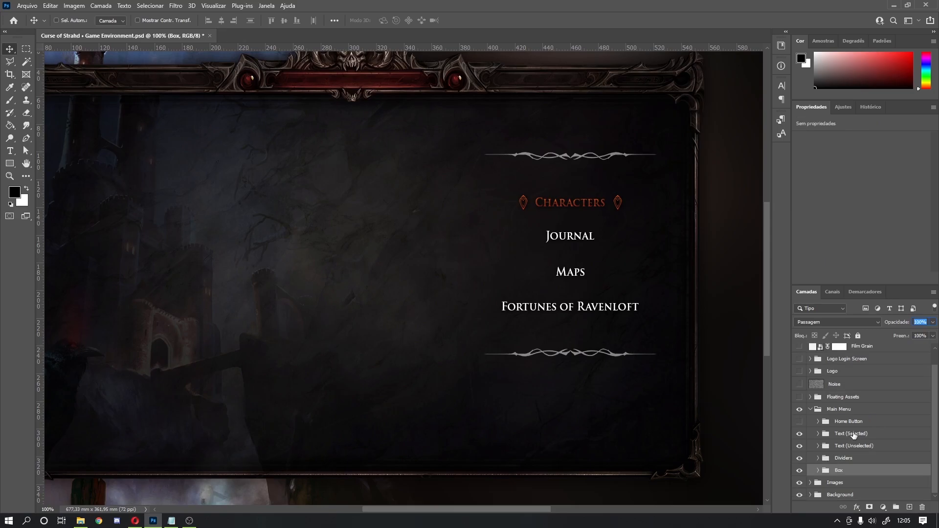
drag(273, 258, 392, 293)
click(798, 421)
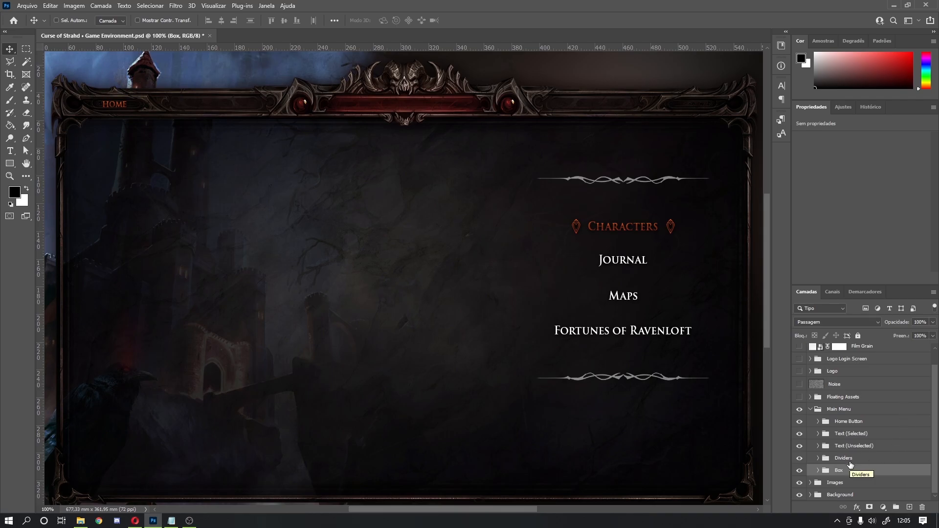
Step: Turn on Floating Assets, hide Map of Barovia, and show and expand the Character Frame group
click(810, 409)
click(825, 414)
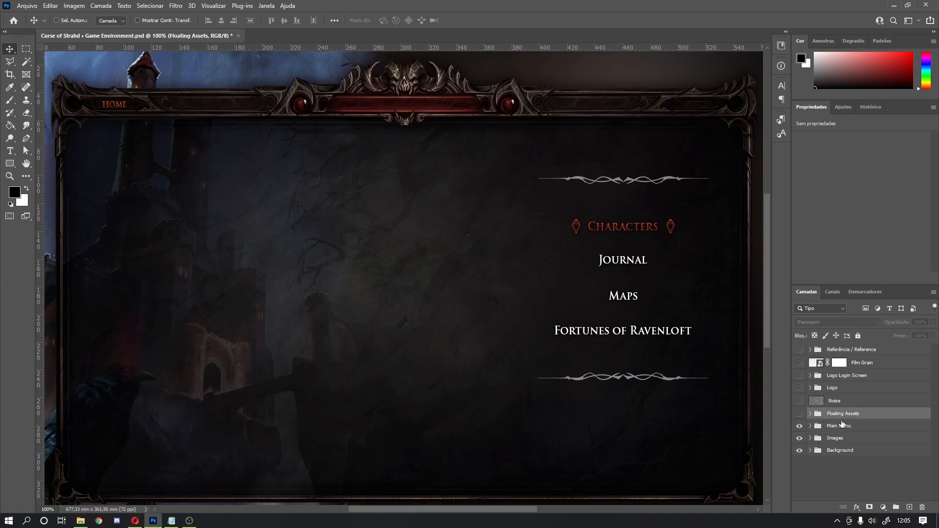
click(809, 414)
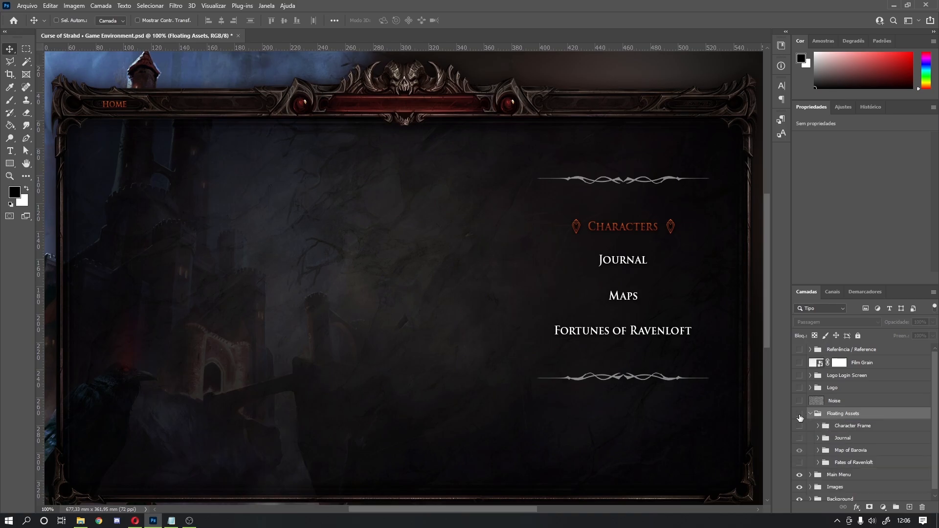
click(800, 414)
click(799, 449)
click(799, 425)
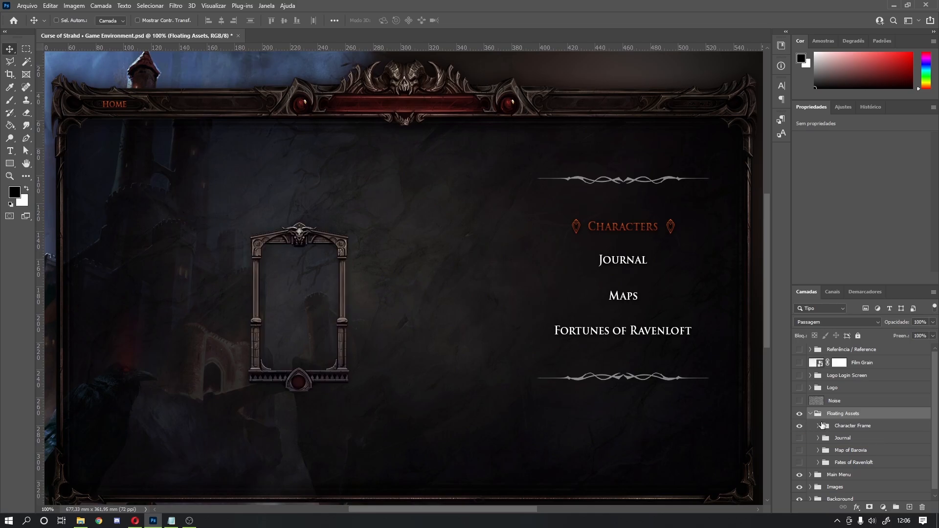
click(818, 426)
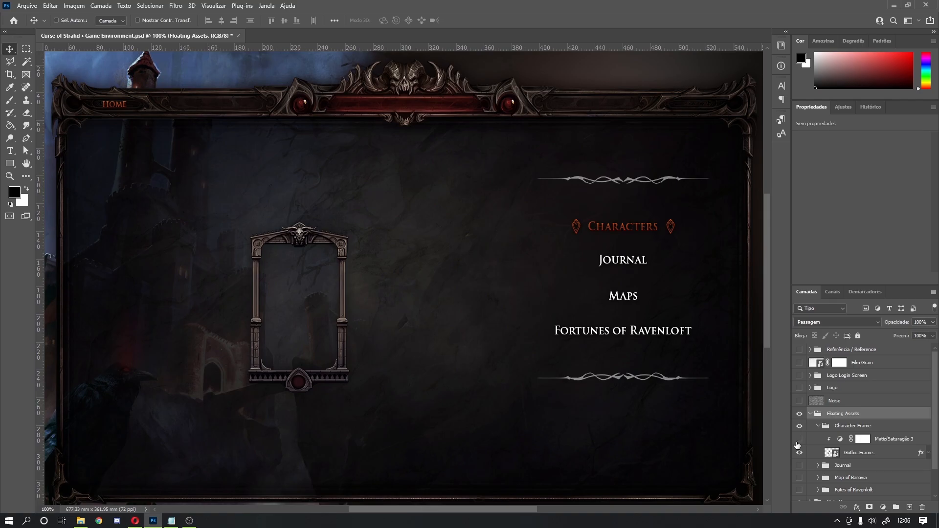
double_click(831, 452)
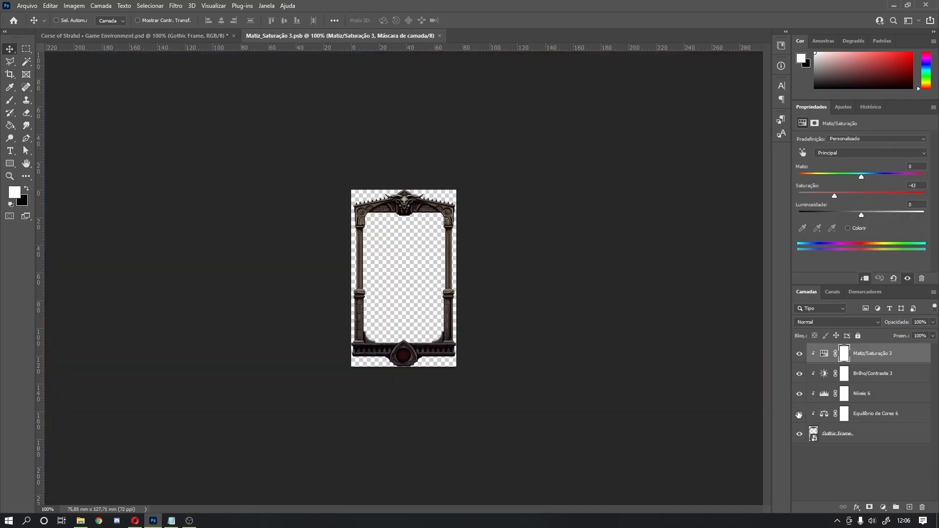
drag(798, 415, 799, 352)
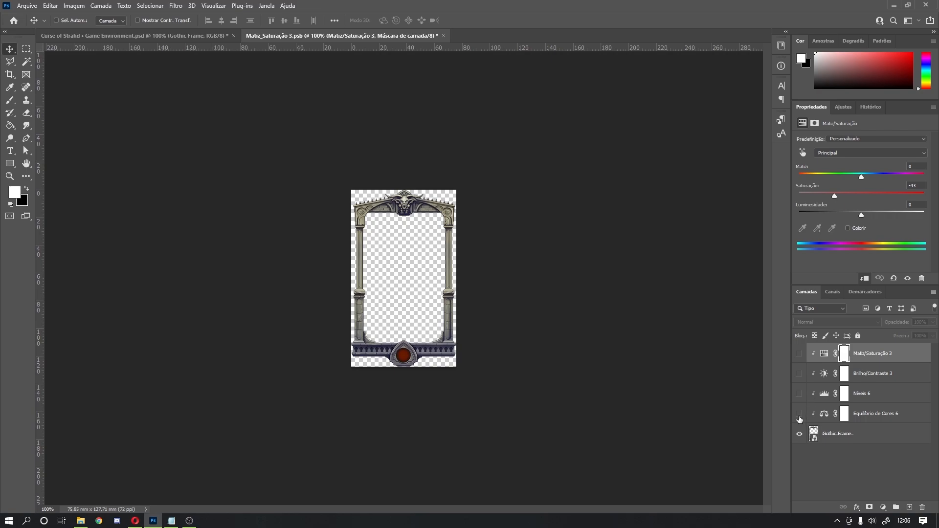
drag(799, 417, 800, 353)
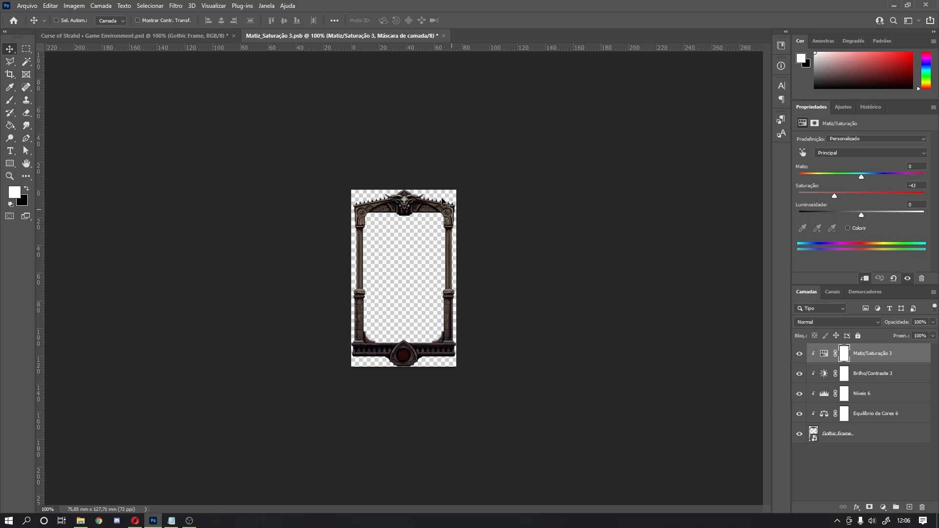
click(444, 36)
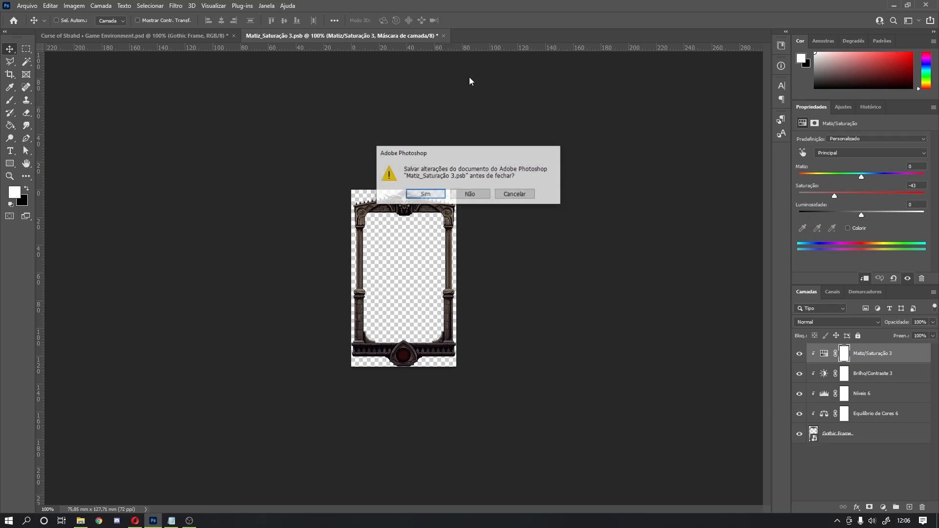
click(470, 194)
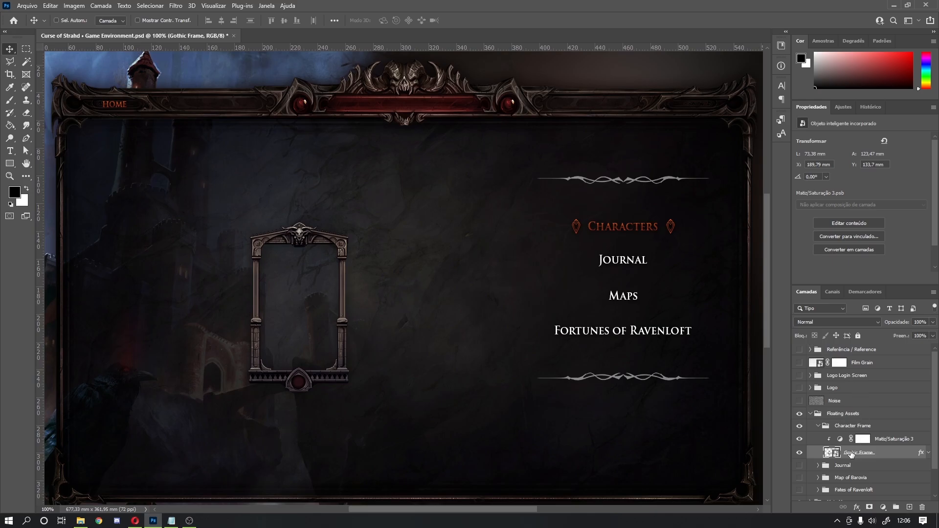
Step: Hide the Character Frame and show and expand the Journal group
click(817, 425)
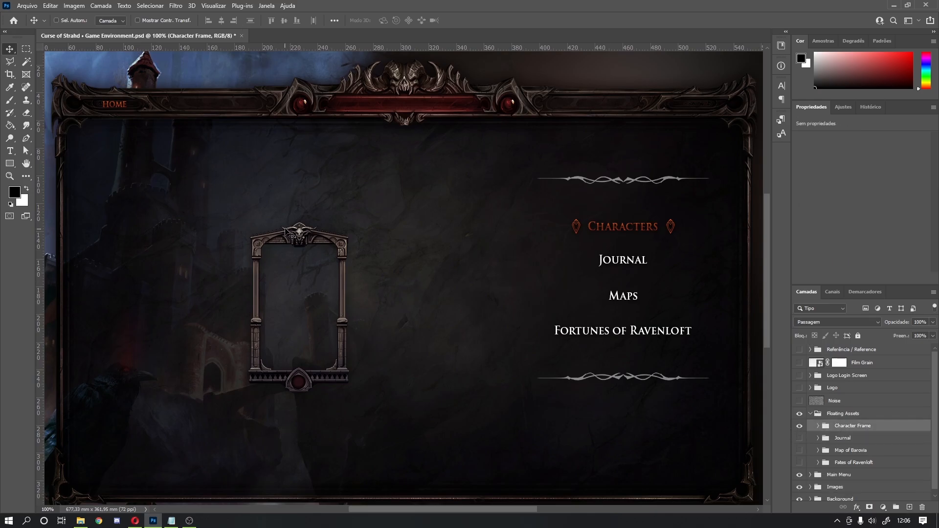
click(799, 426)
click(799, 438)
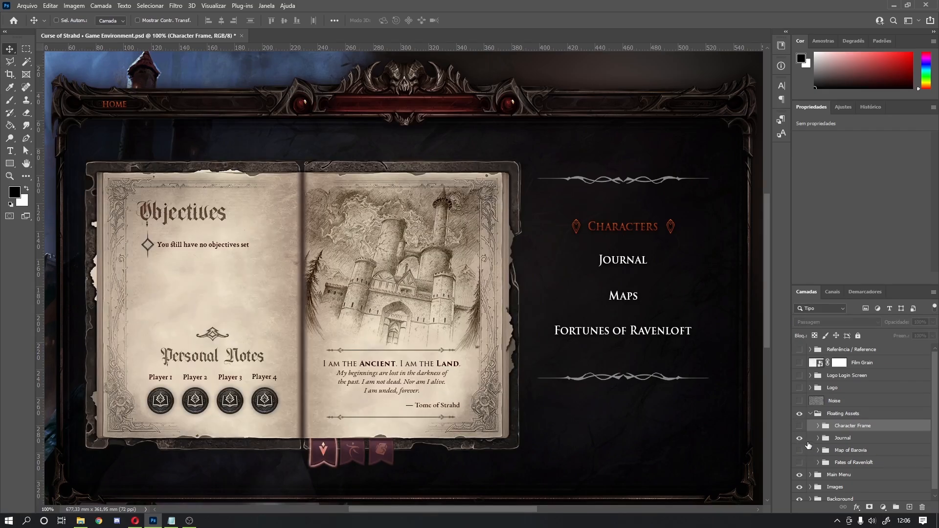
scroll(803, 441, down, 1)
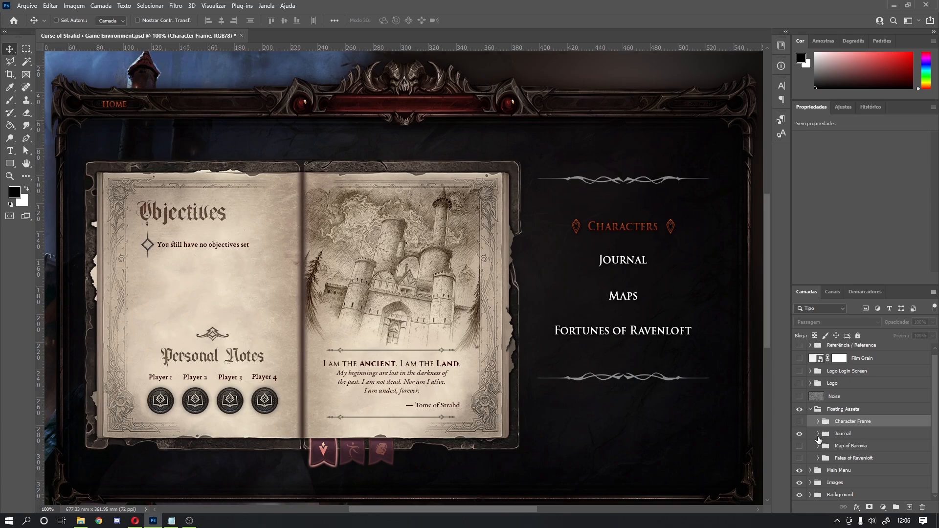
click(817, 433)
Step: Toggle the Journal A pages on and off to compare, leaving them hidden
click(850, 449)
scroll(850, 449, down, 3)
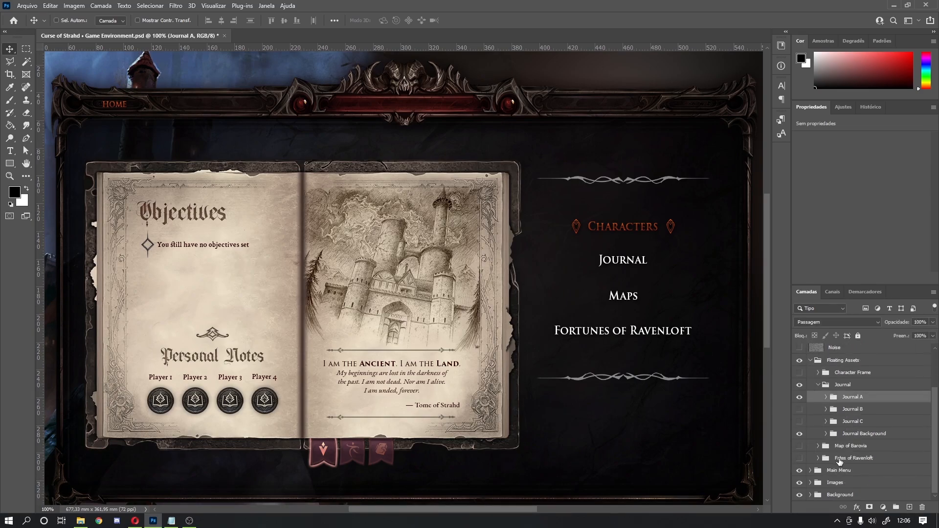
click(800, 397)
click(799, 397)
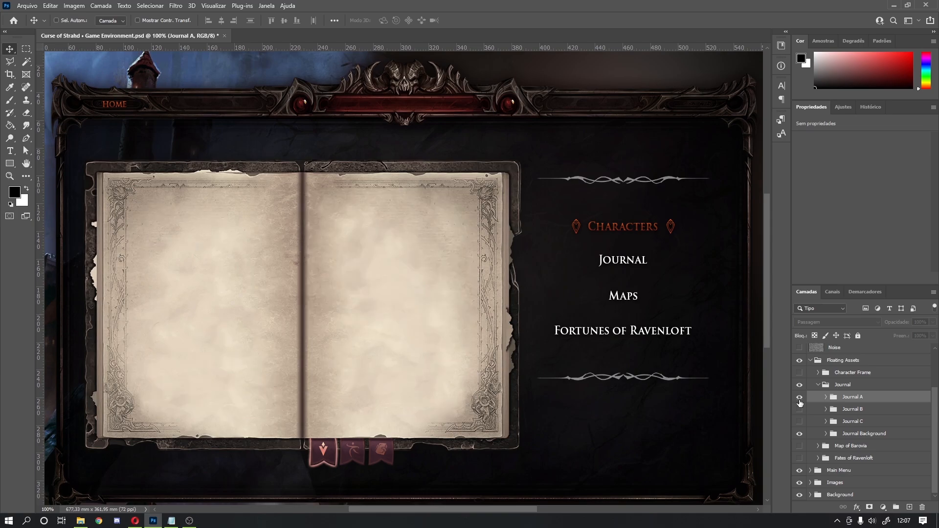
click(799, 397)
click(799, 399)
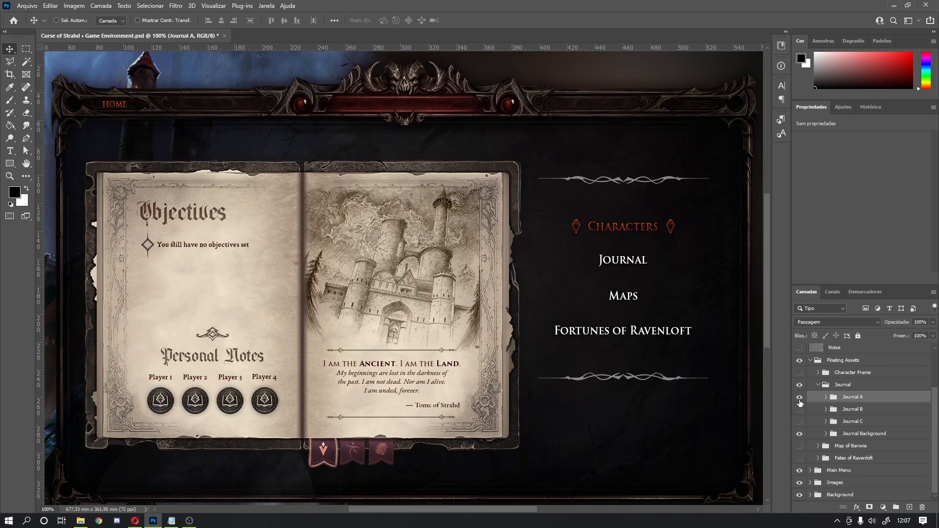
click(799, 398)
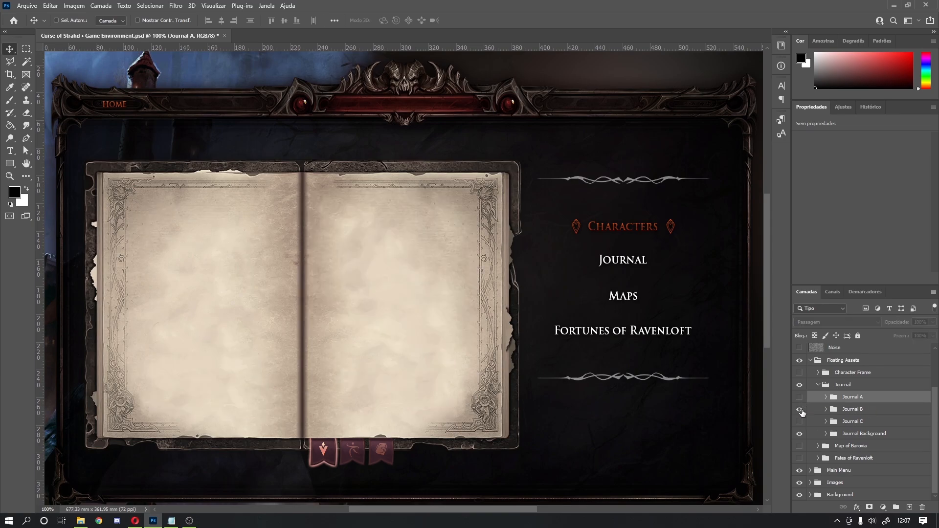
Step: Preview the Dramatis Personae and Lore of the Land pages, then restore and expand Journal A
click(800, 410)
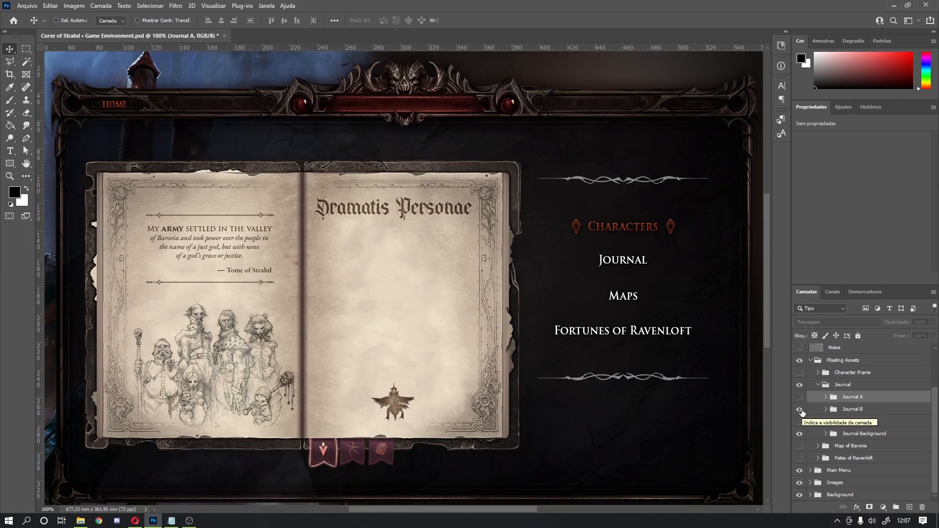
click(800, 409)
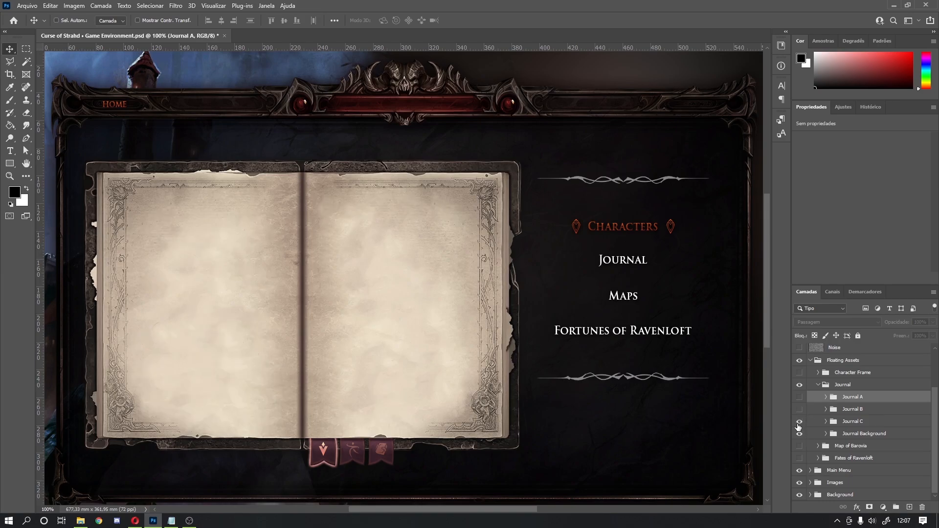
click(798, 421)
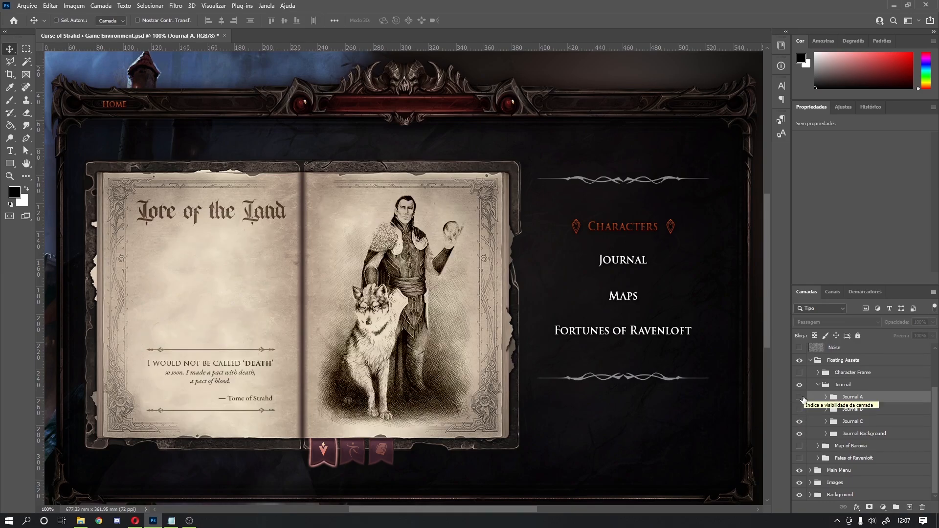
click(800, 423)
click(799, 396)
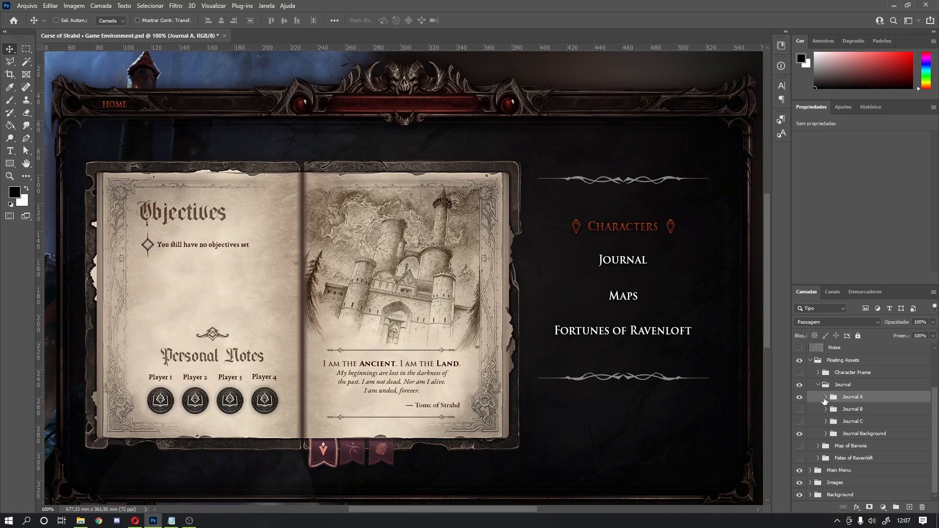
click(826, 397)
scroll(826, 400, down, 3)
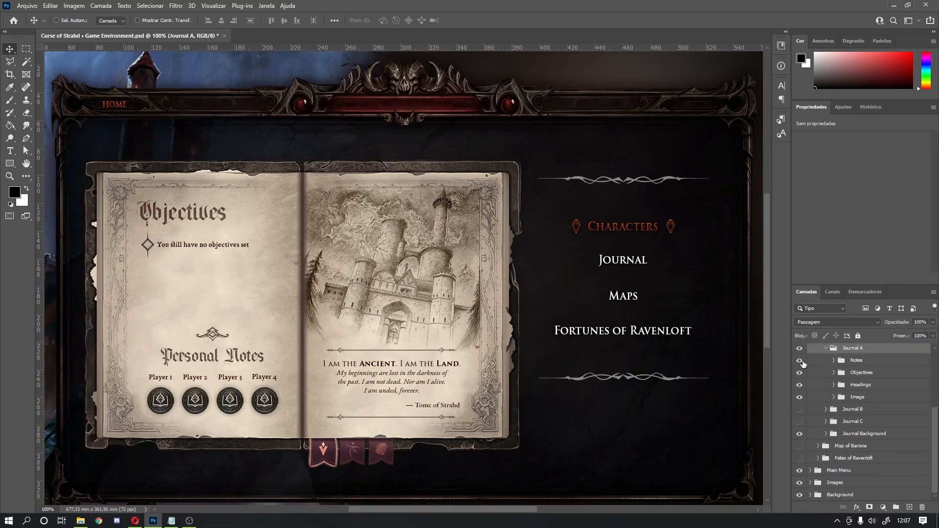
click(834, 360)
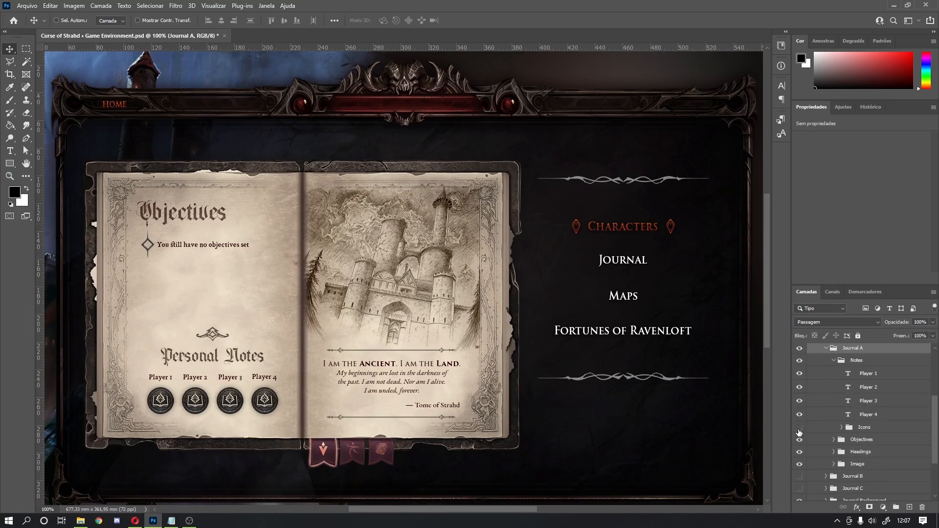
click(799, 430)
click(798, 430)
click(833, 360)
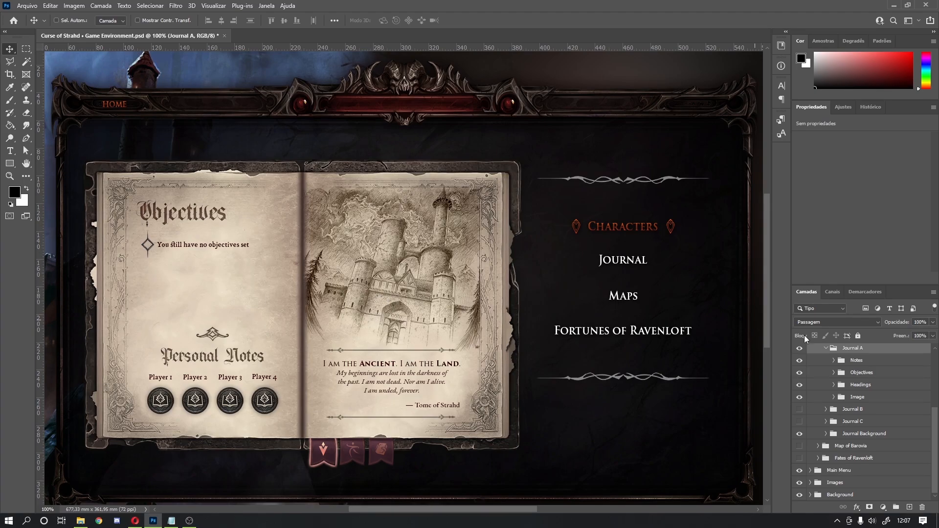
click(799, 373)
click(799, 372)
click(799, 386)
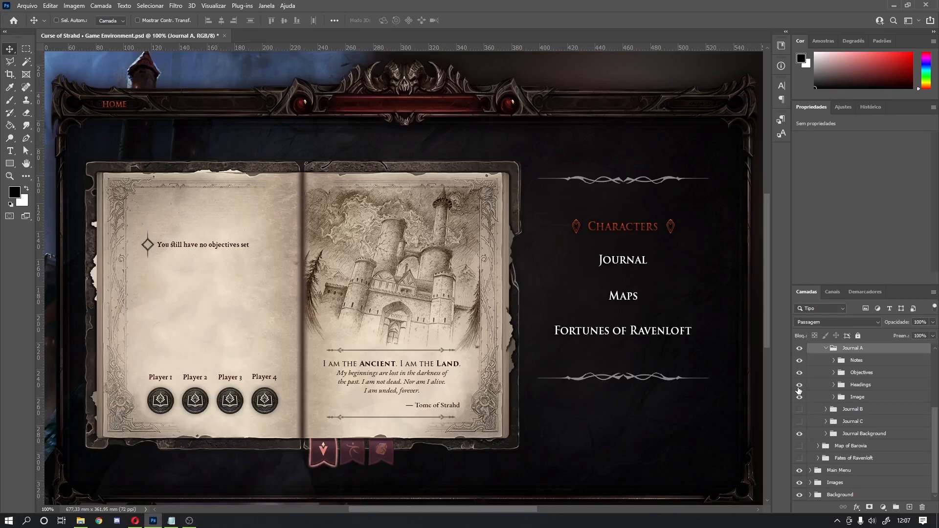
click(799, 385)
click(799, 386)
click(799, 385)
click(834, 386)
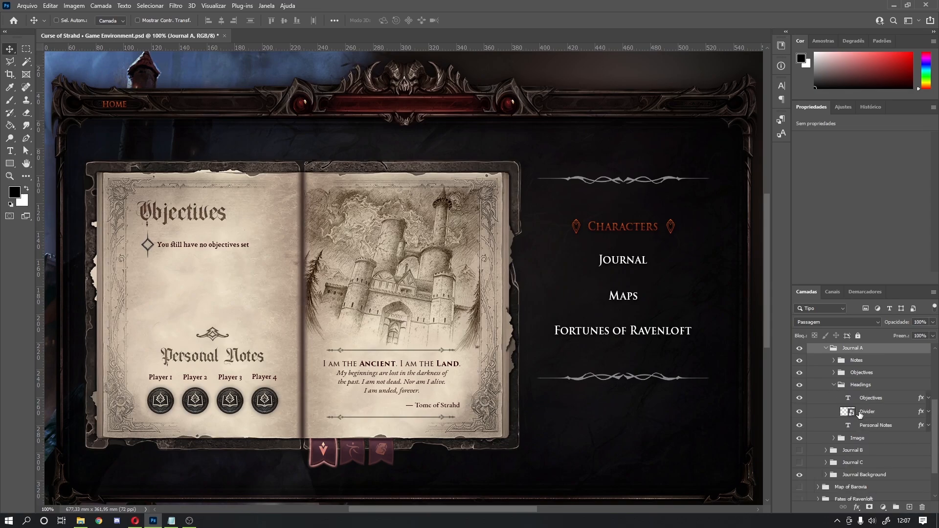
click(799, 412)
click(799, 412)
click(798, 414)
click(798, 414)
click(798, 413)
click(798, 414)
click(833, 384)
click(799, 397)
click(799, 397)
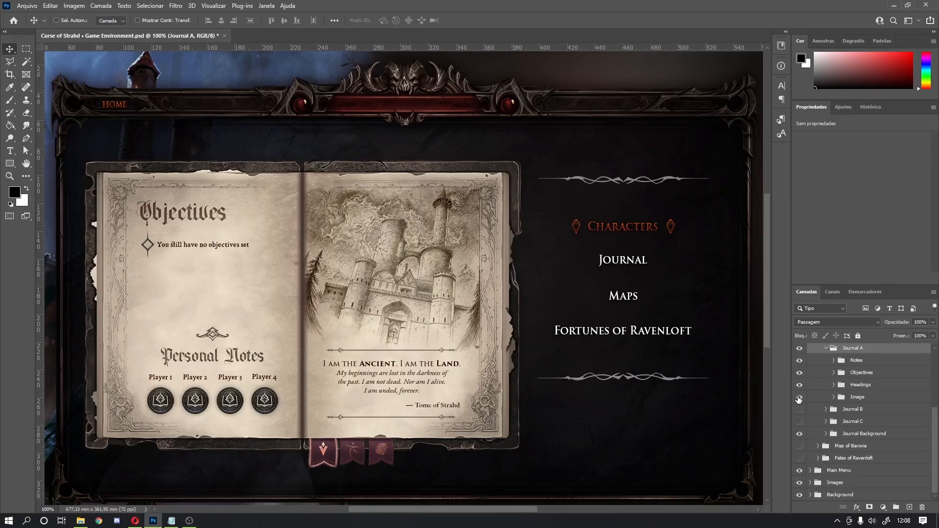
click(834, 397)
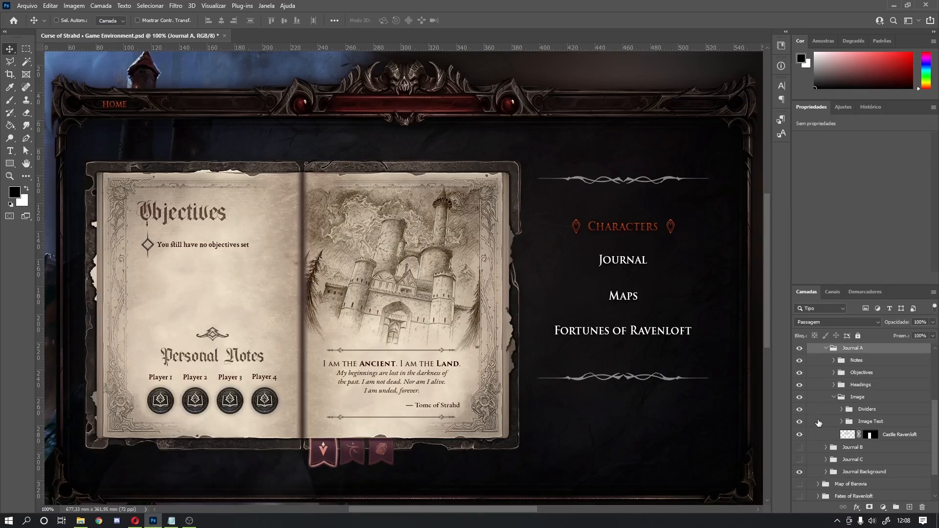
click(799, 422)
click(799, 421)
click(800, 410)
click(798, 435)
click(798, 435)
click(798, 435)
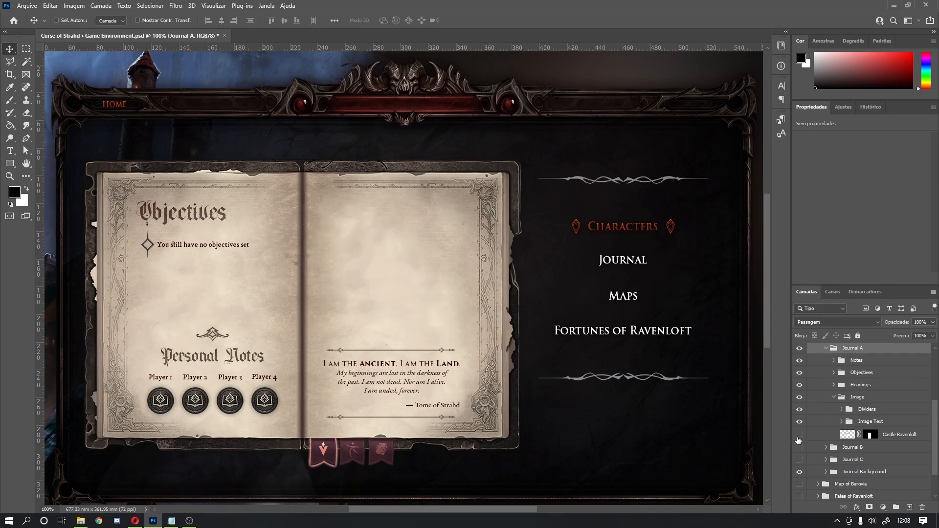
click(799, 435)
click(798, 436)
click(798, 436)
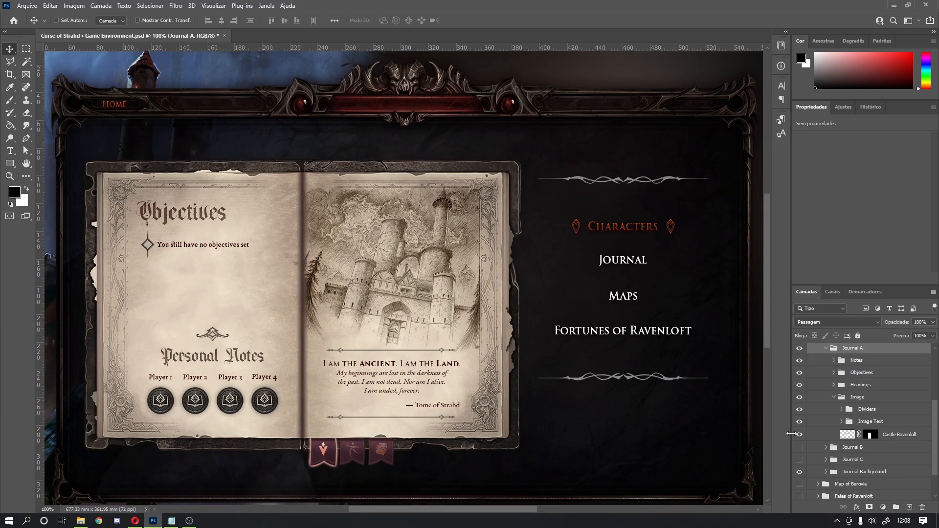
click(825, 349)
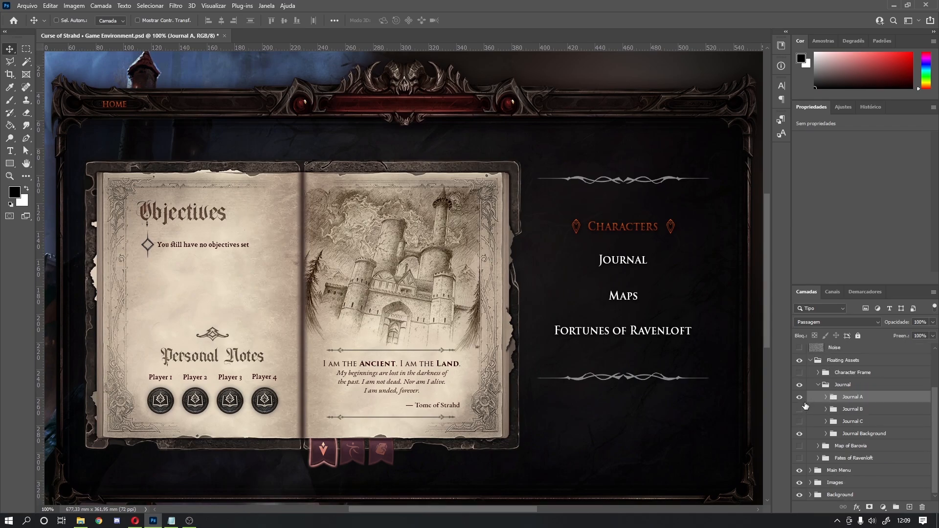
Step: Toggle the Journal Background to compare, expand it, and toggle the bookmark-tab Icons group
click(798, 433)
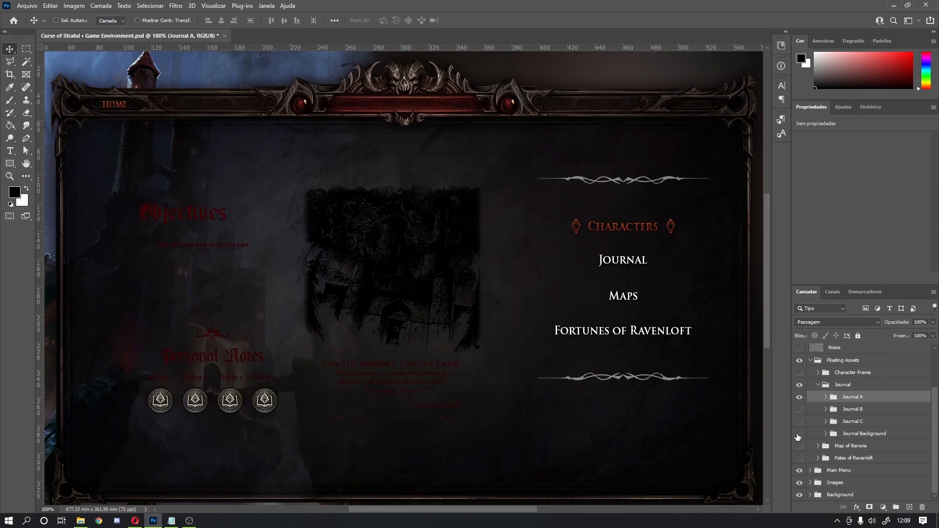
click(799, 433)
click(798, 434)
click(799, 434)
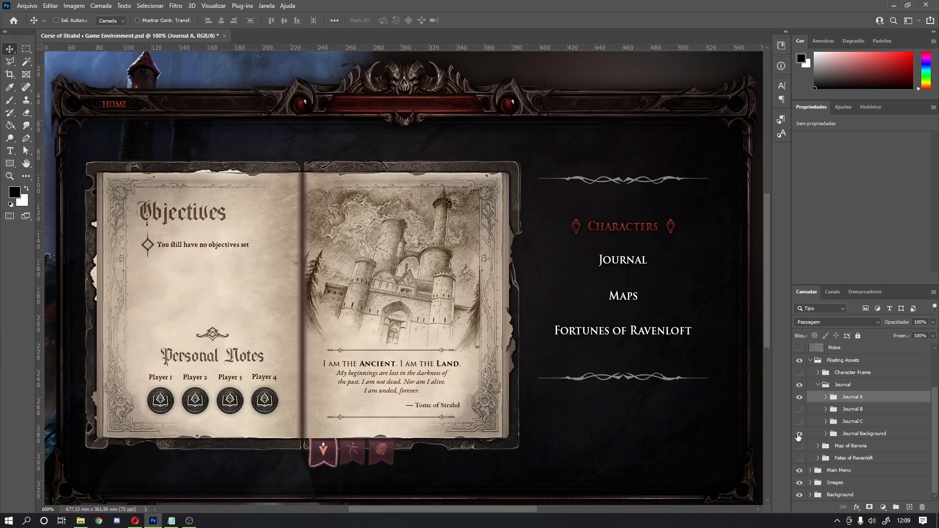
click(825, 434)
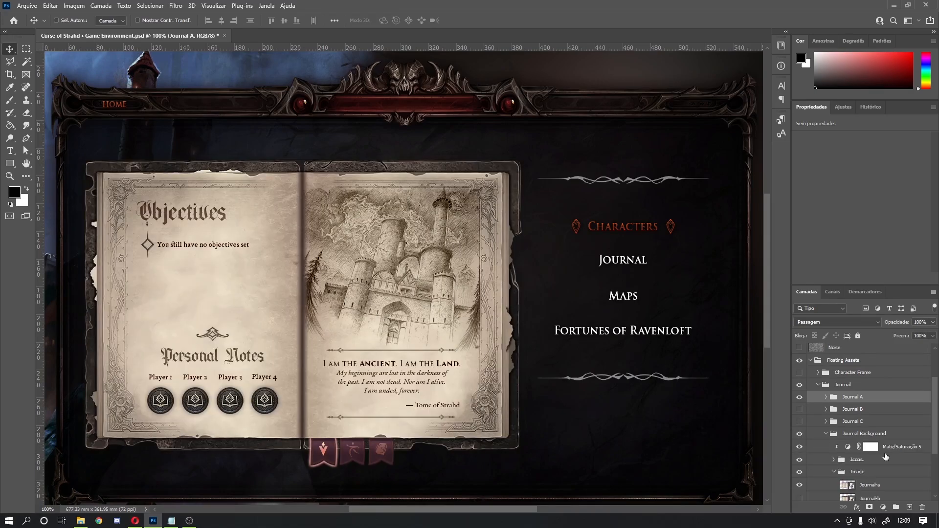
scroll(902, 451, down, 2)
scroll(888, 441, down, 1)
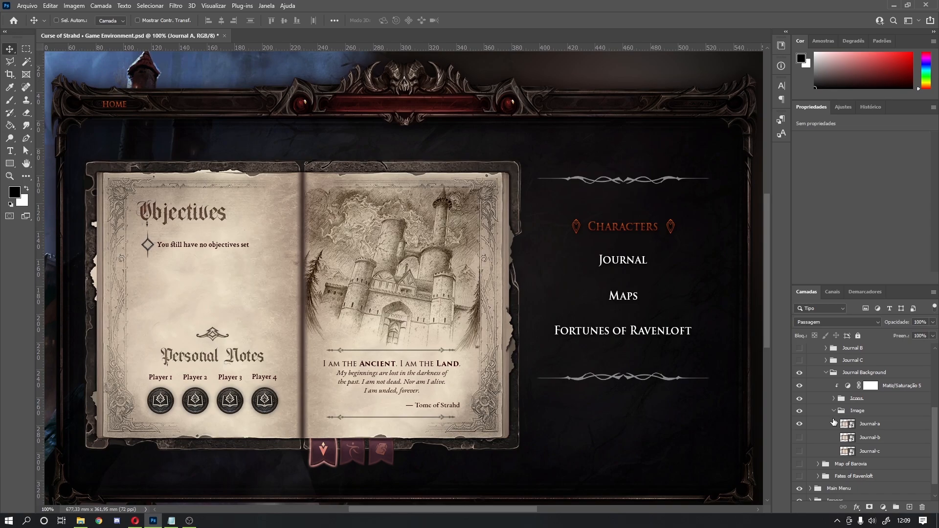
click(798, 399)
click(798, 400)
click(845, 424)
double_click(844, 424)
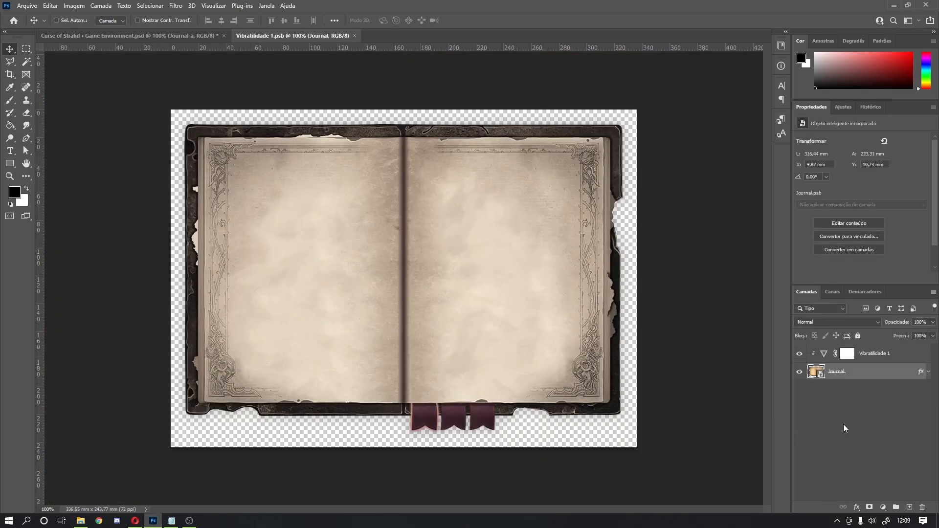
double_click(819, 373)
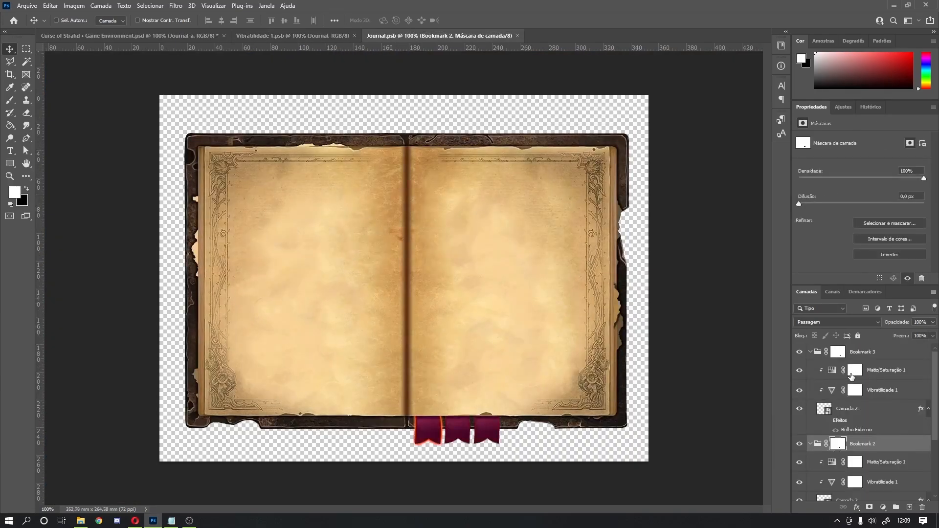
scroll(863, 434, up, 3)
scroll(849, 450, up, 3)
scroll(850, 450, down, 3)
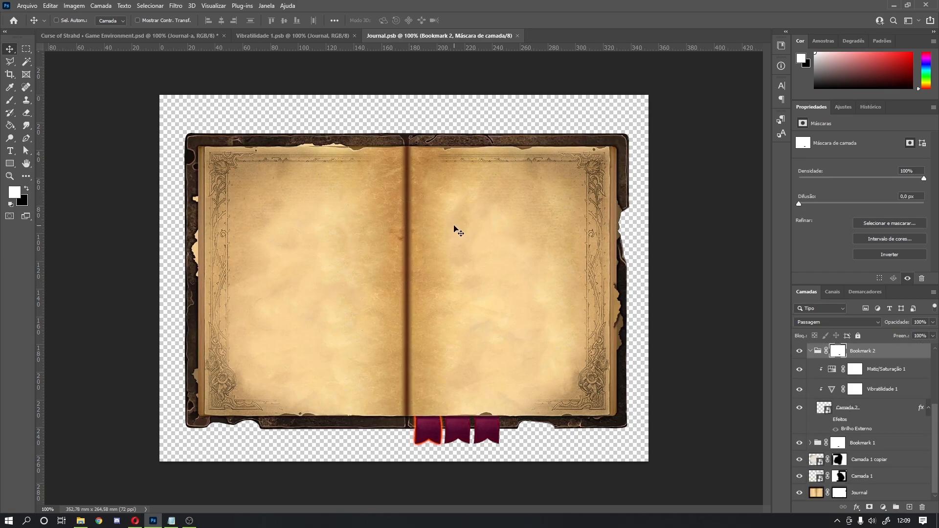
click(802, 459)
click(802, 459)
scroll(803, 462, up, 1)
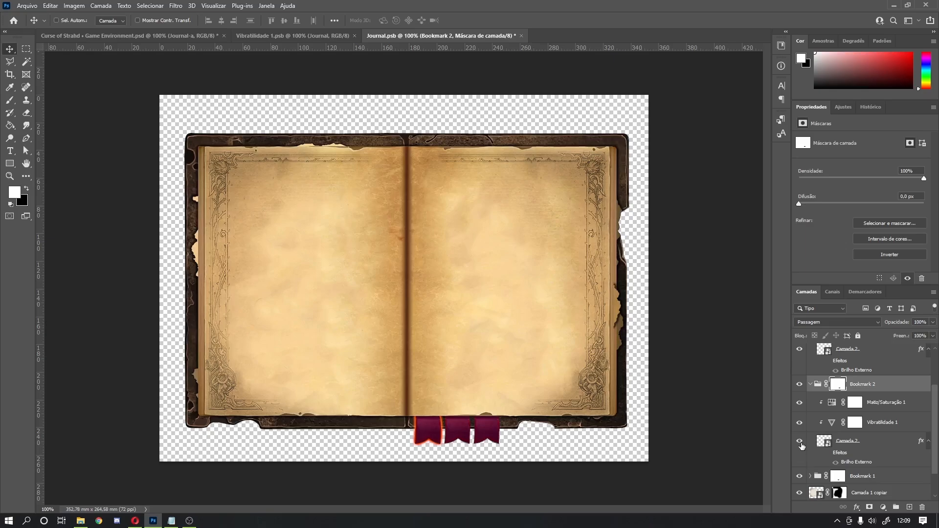
click(800, 384)
click(800, 385)
scroll(804, 396, down, 1)
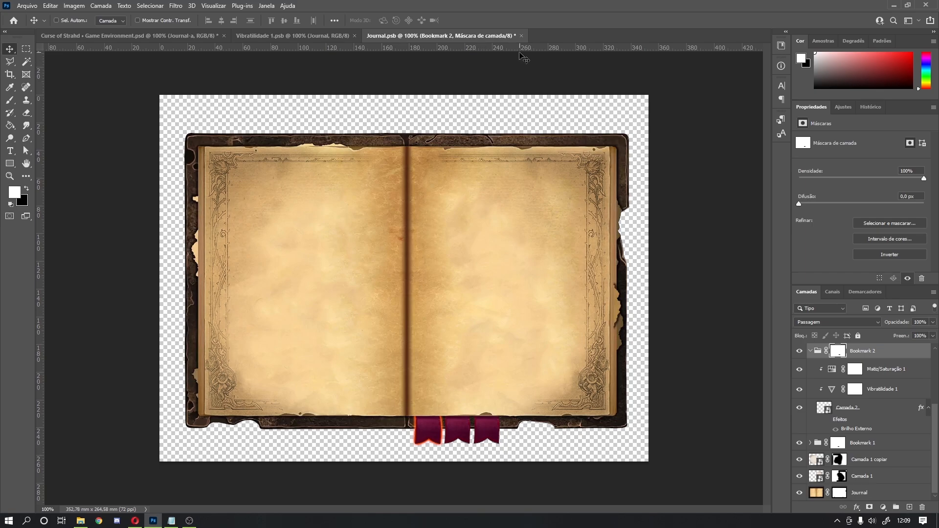
click(522, 36)
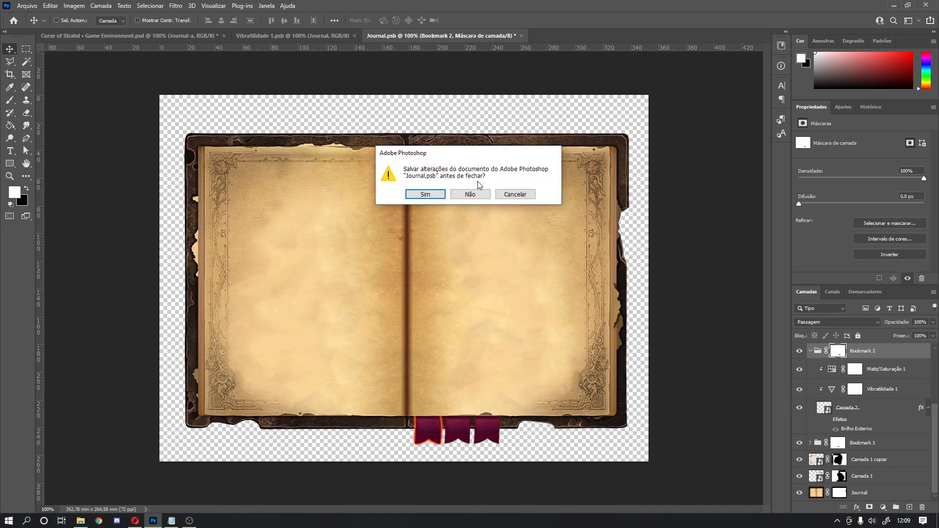
click(471, 195)
click(354, 36)
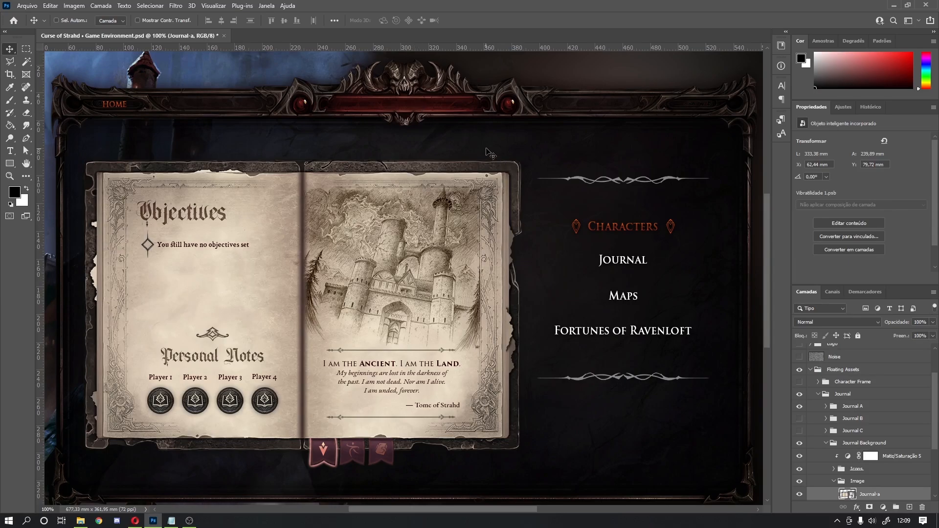
Step: Collapse and hide the Journal group, then briefly preview the Map of Barovia panel
click(826, 443)
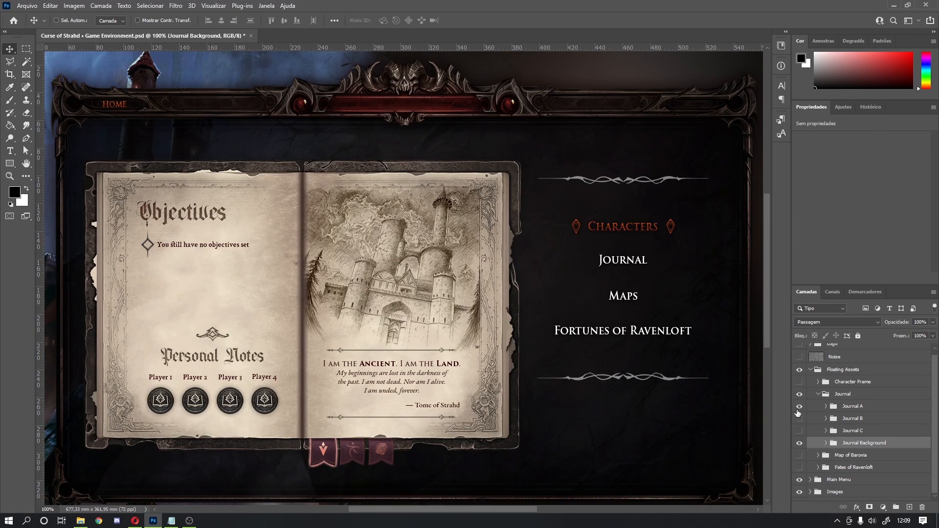
click(818, 394)
click(798, 434)
click(799, 447)
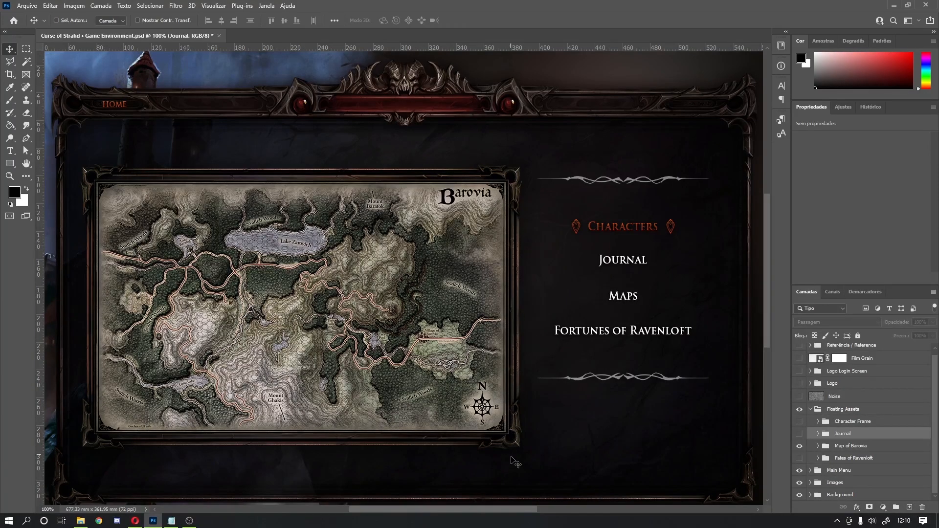
click(799, 445)
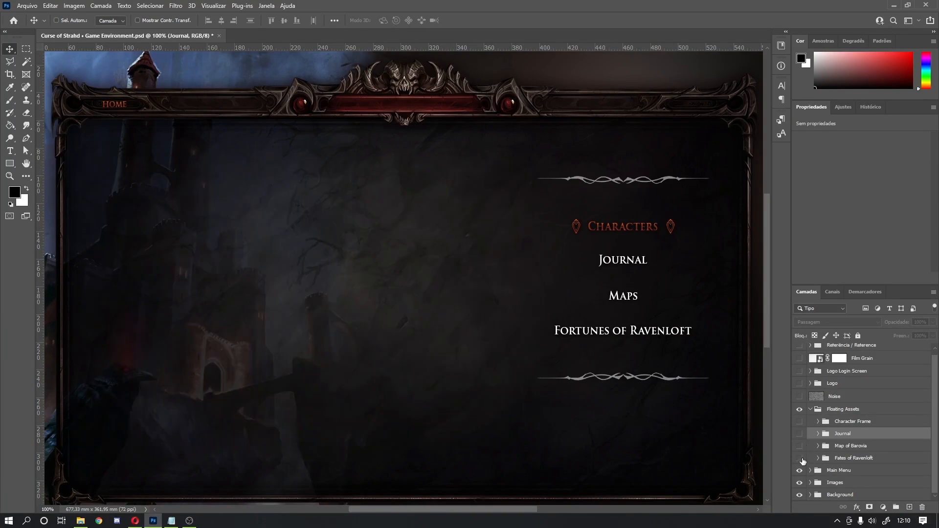
Step: Preview the Fates of Ravenloft tarot cards, leaving them hidden, and turn the character frame back on
click(800, 458)
click(801, 460)
click(801, 459)
click(801, 460)
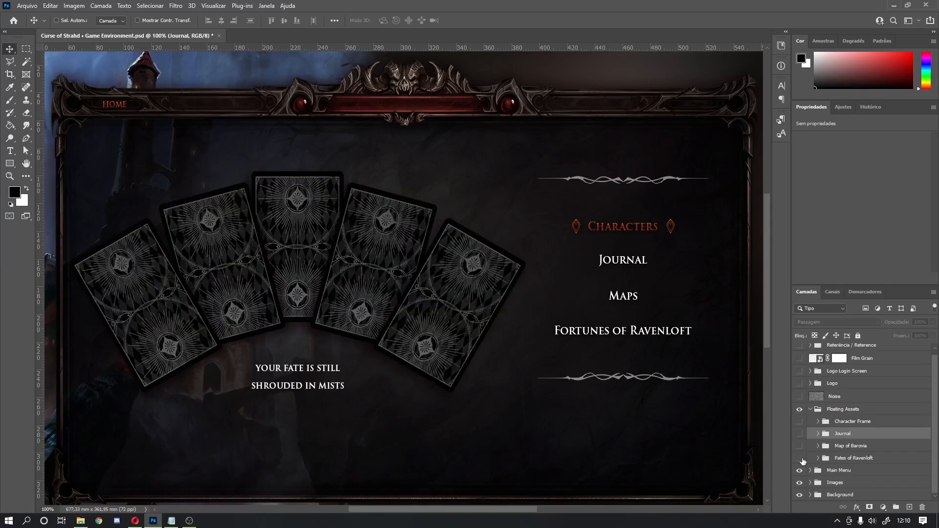
click(800, 458)
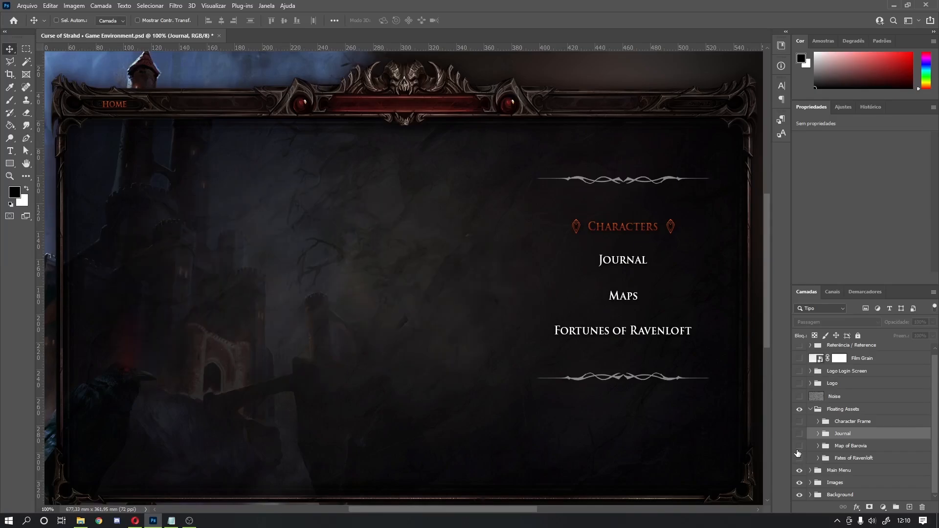
click(800, 421)
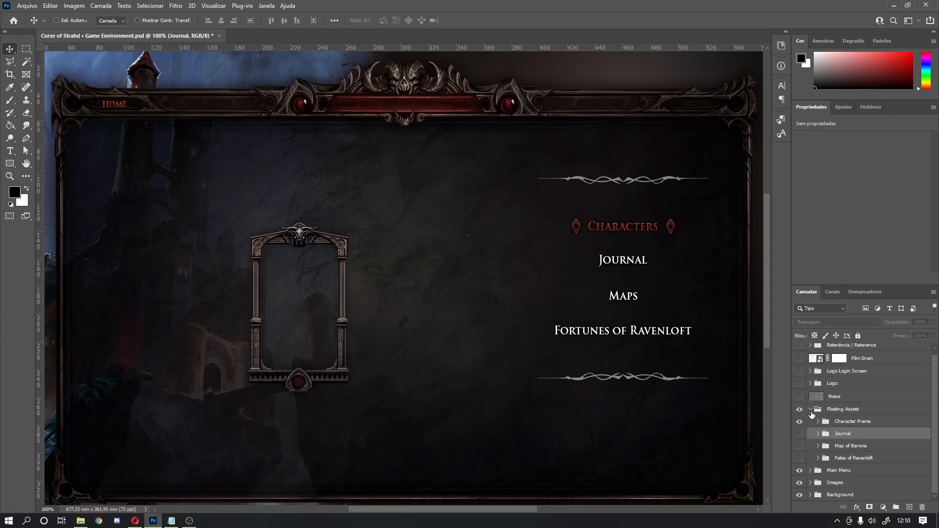
click(810, 410)
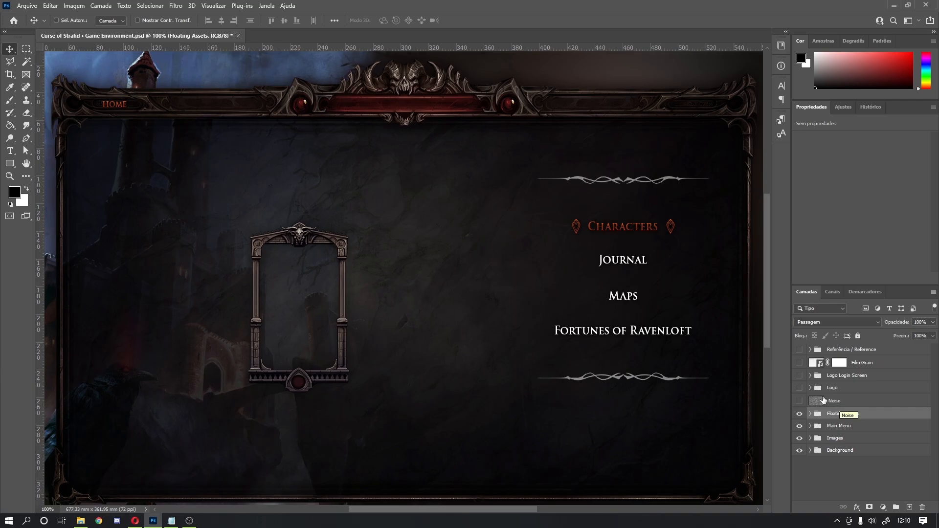
Step: Show the Noise layer and pan across the mockup to review the menu and HOME bar
click(800, 402)
drag(595, 163, 451, 314)
drag(102, 379, 491, 294)
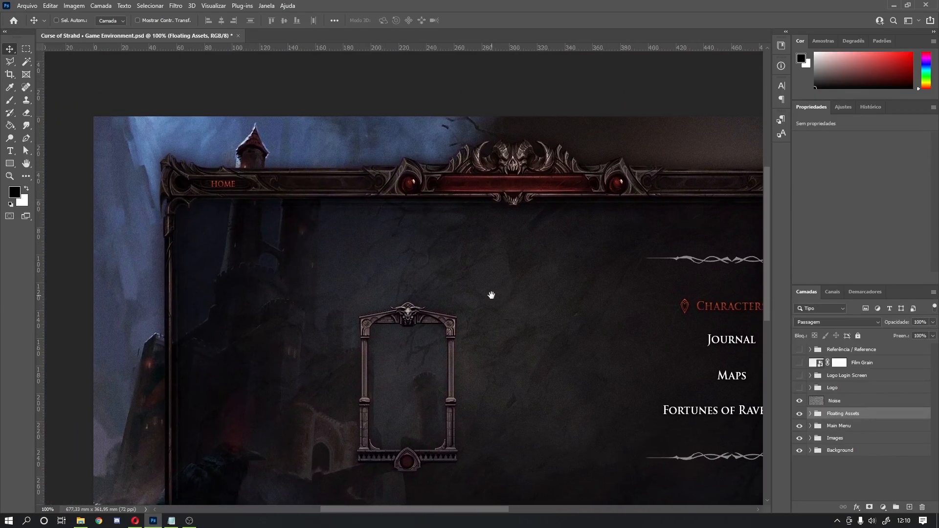
drag(465, 203, 397, 241)
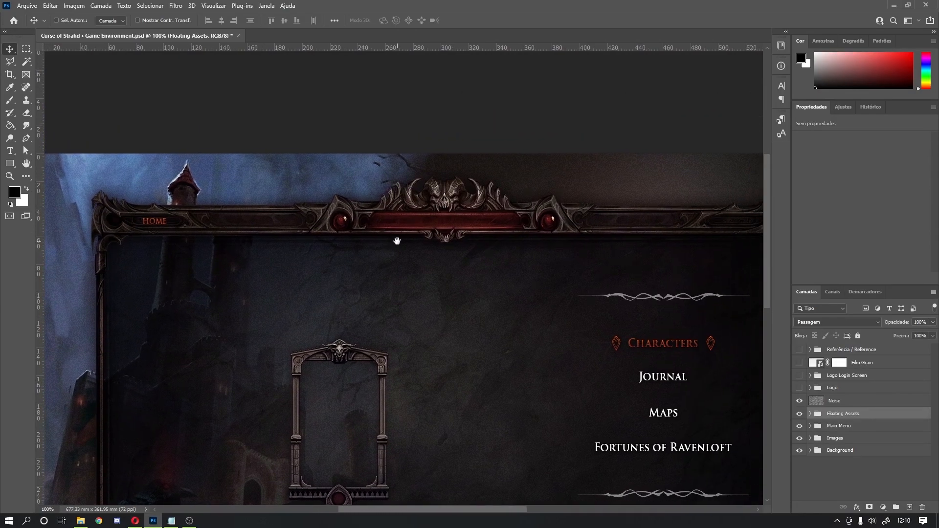
drag(458, 282, 381, 183)
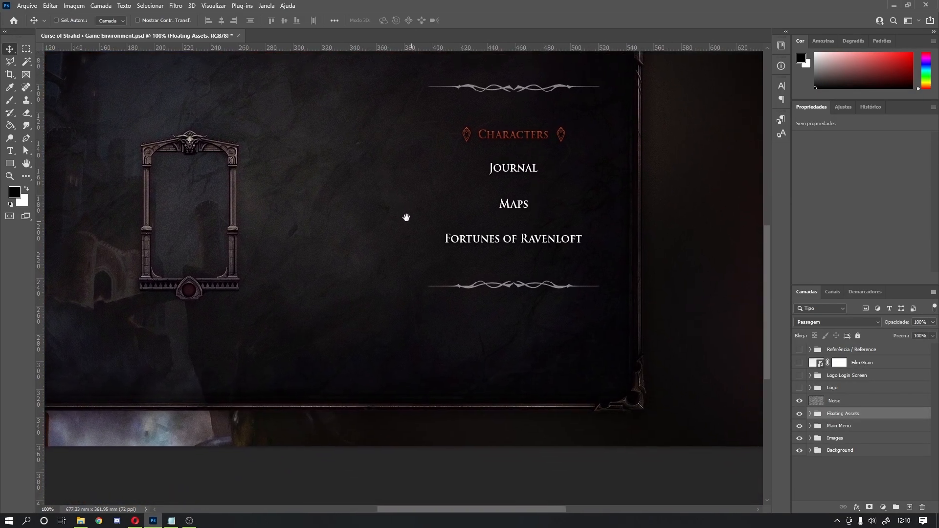
drag(342, 220, 268, 391)
drag(434, 270, 381, 303)
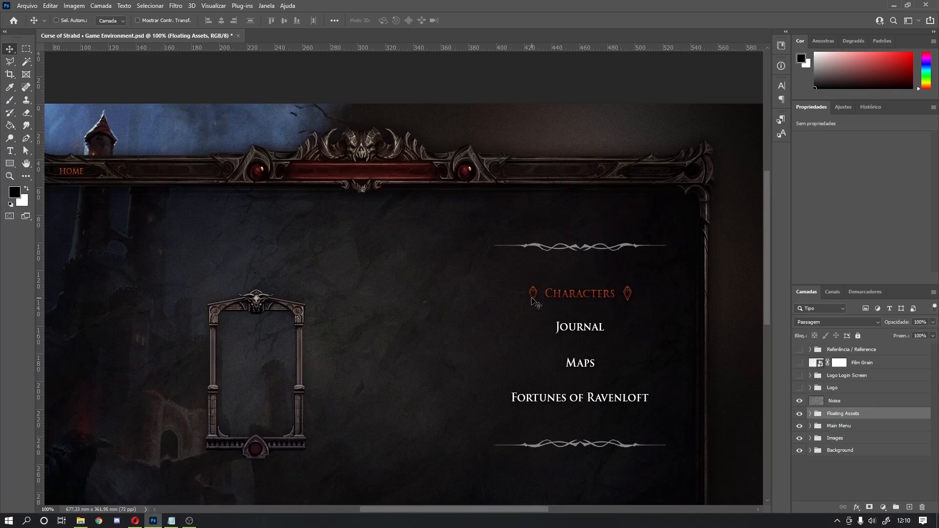
Step: Turn on the Logo group and zoom to 200% on the Ravenloft plaque, then return to 100%
click(799, 389)
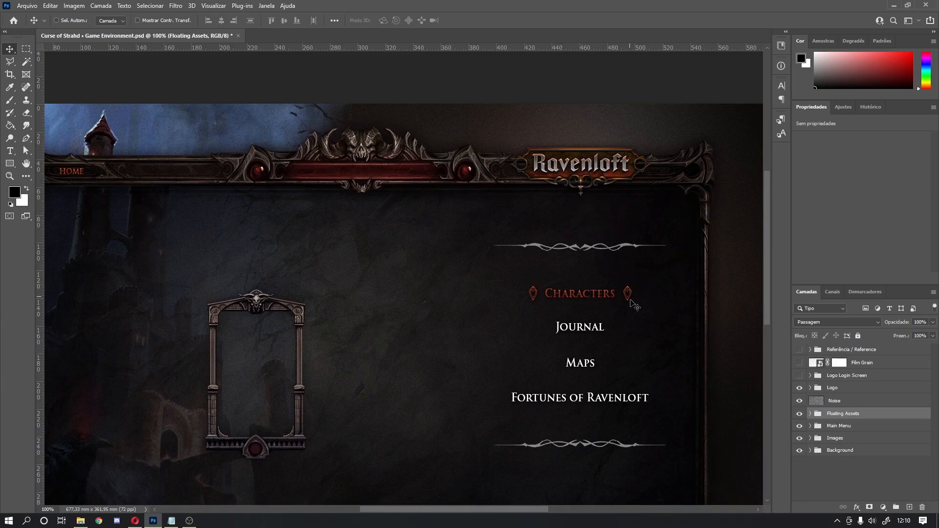
drag(641, 405, 606, 364)
ctrl+click(609, 368)
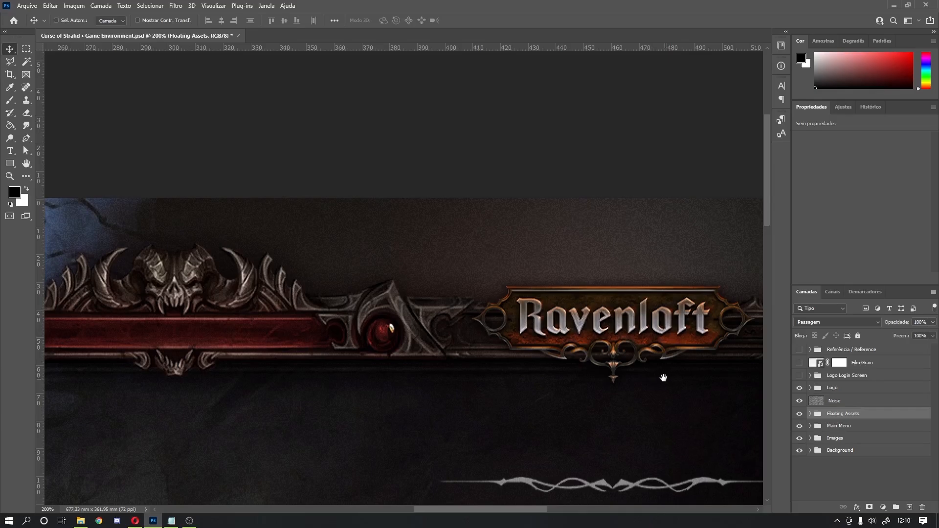
drag(663, 378, 609, 371)
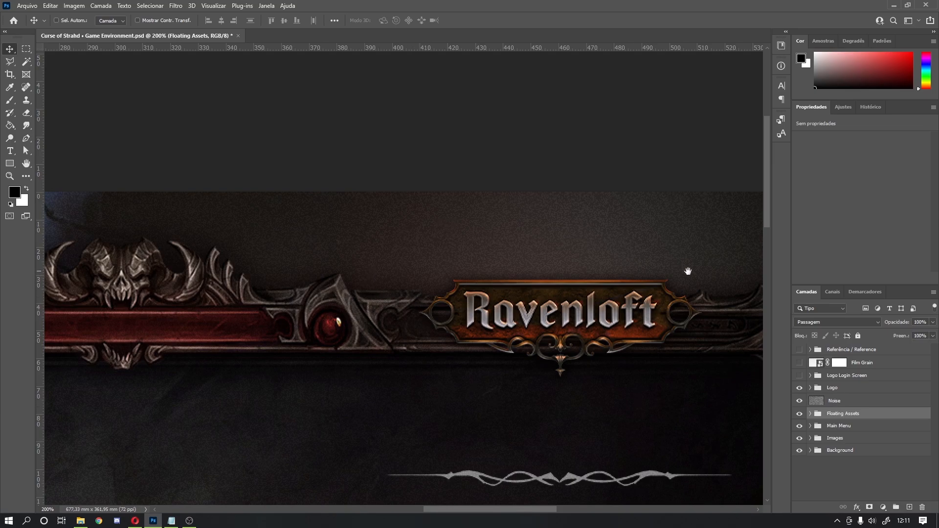
alt+click(574, 361)
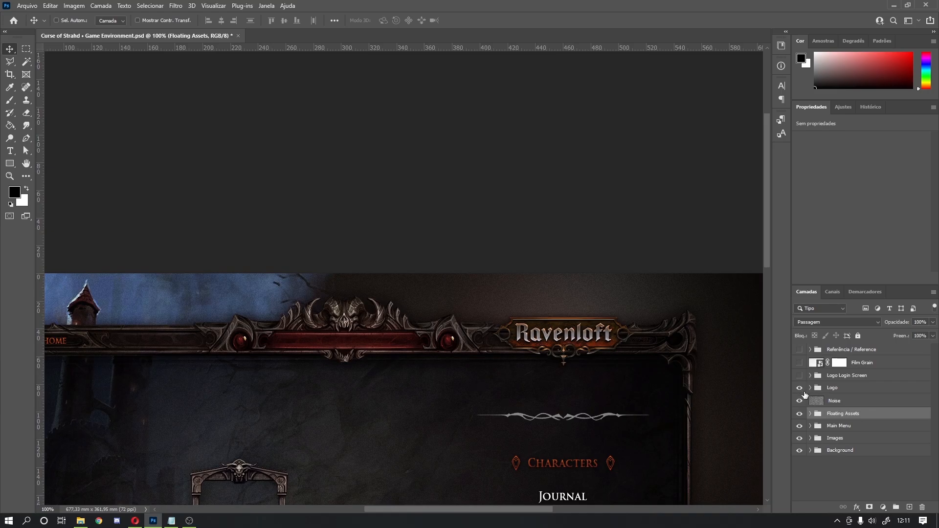
Step: Hide the logo, noise, floating assets and main menu layers, and show the login screen logo and title
scroll(809, 403, down, 1)
drag(799, 391, 798, 426)
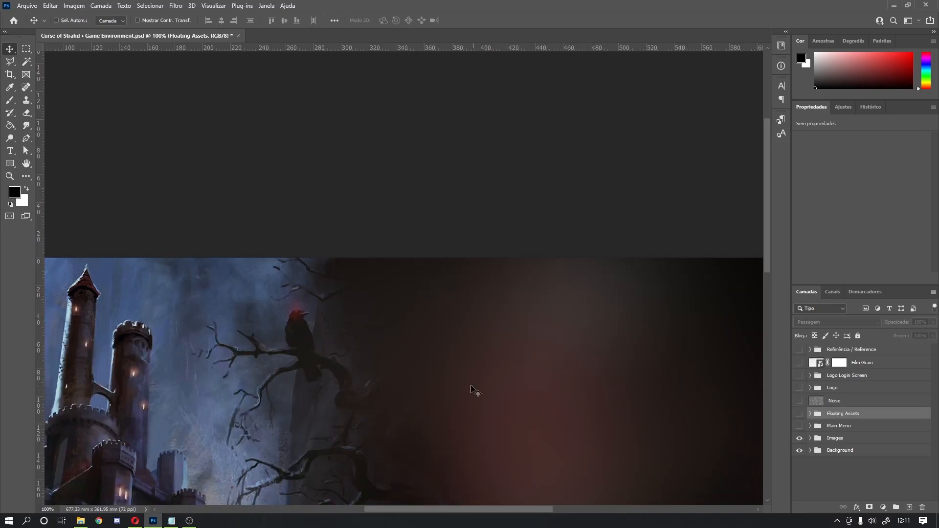
drag(480, 348, 505, 246)
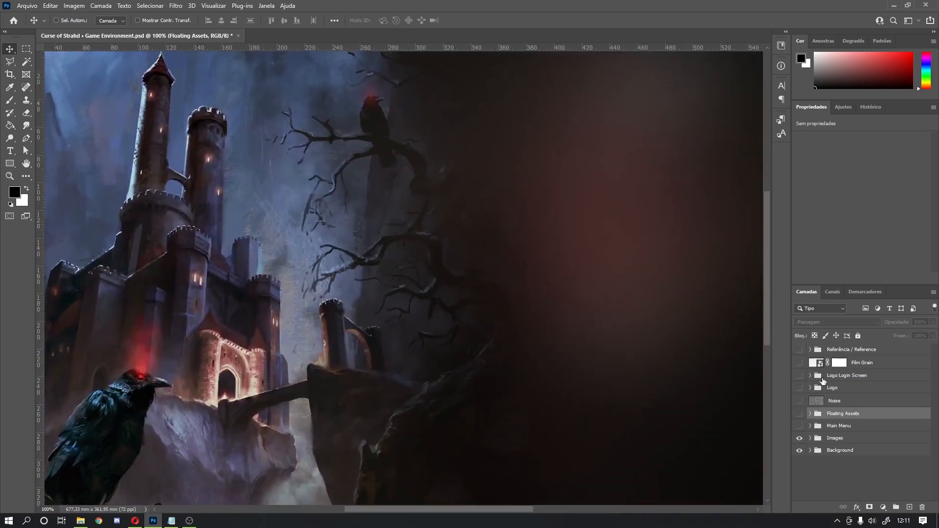
click(801, 376)
key(ctrl+minus)
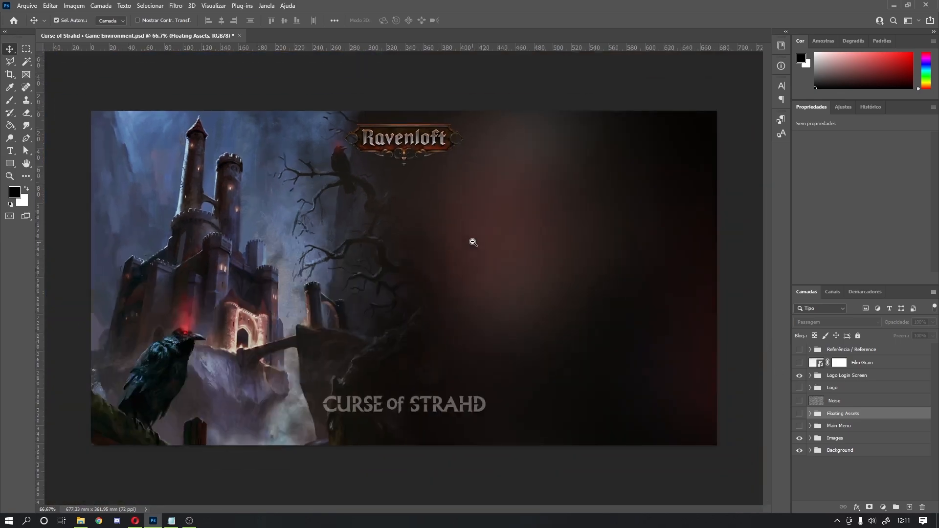
Step: Show the Reference group overlay and hide the Foundry interface reference layer
click(811, 350)
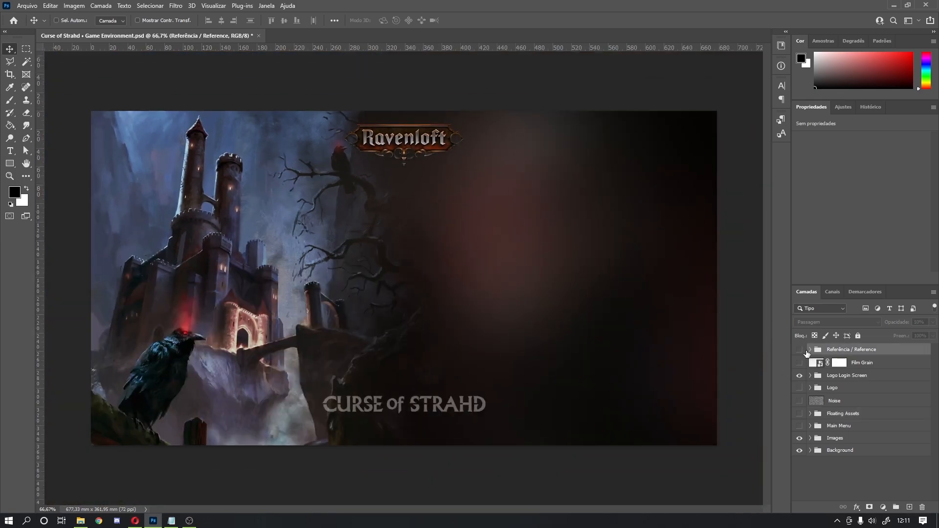
click(799, 350)
click(809, 350)
click(802, 364)
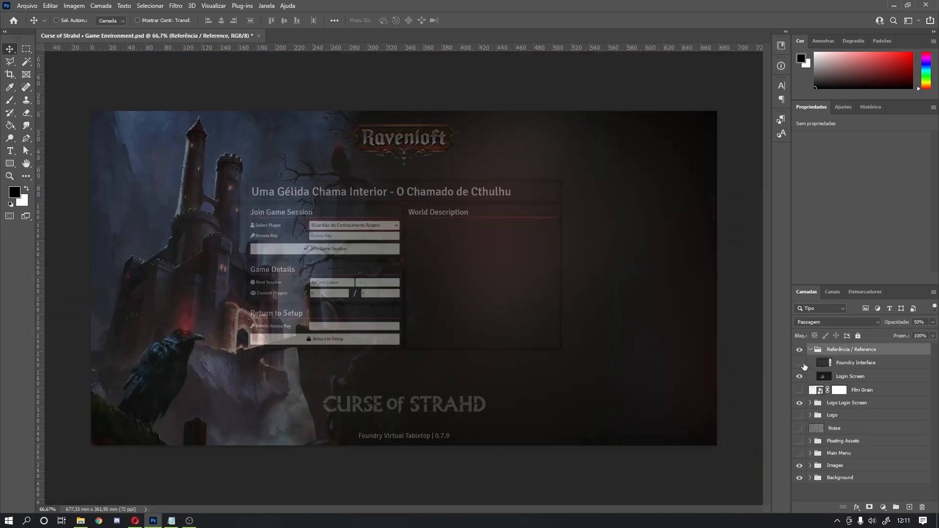
Step: Inspect the login reference at 100%, then hide the Login Screen layer and collapse the Reference group
ctrl+click(345, 201)
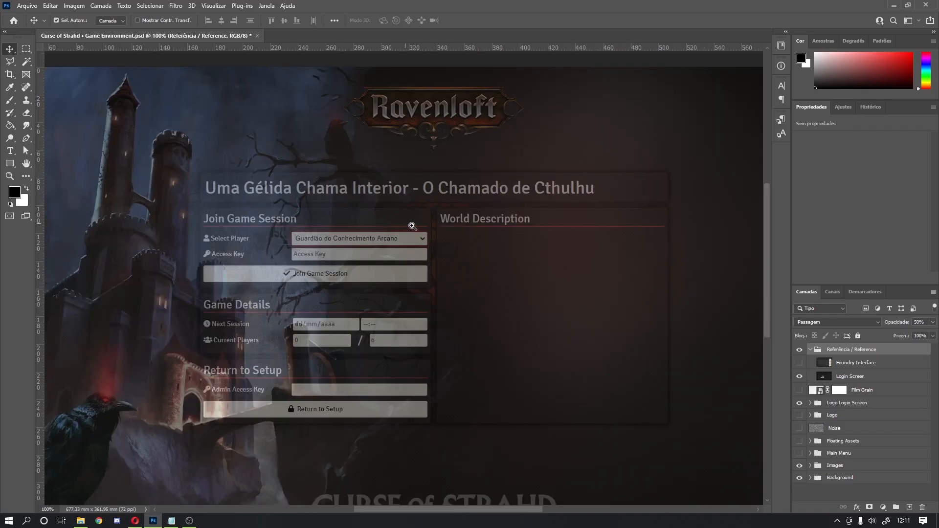
drag(498, 357, 559, 342)
ctrl+alt+click(559, 342)
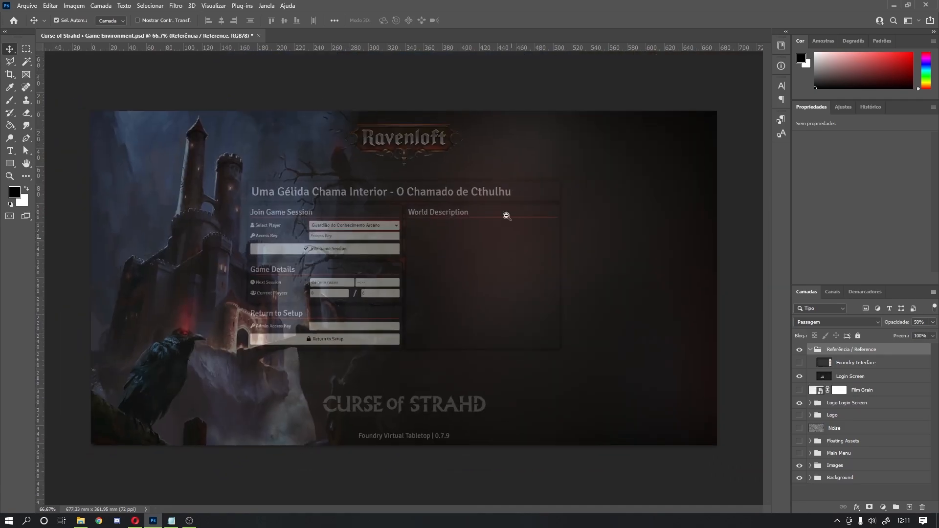
click(799, 376)
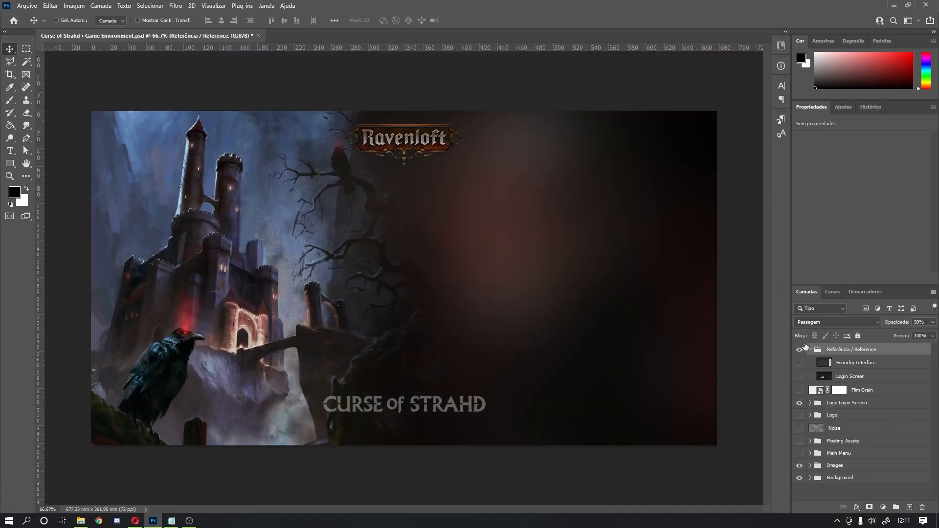
click(809, 349)
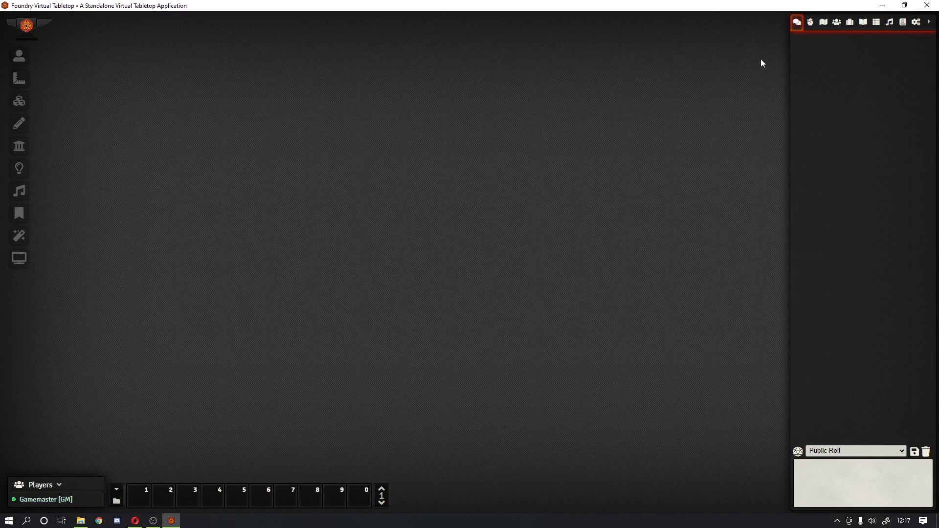
Step: Switch the Foundry sidebar to the Scenes directory
click(821, 24)
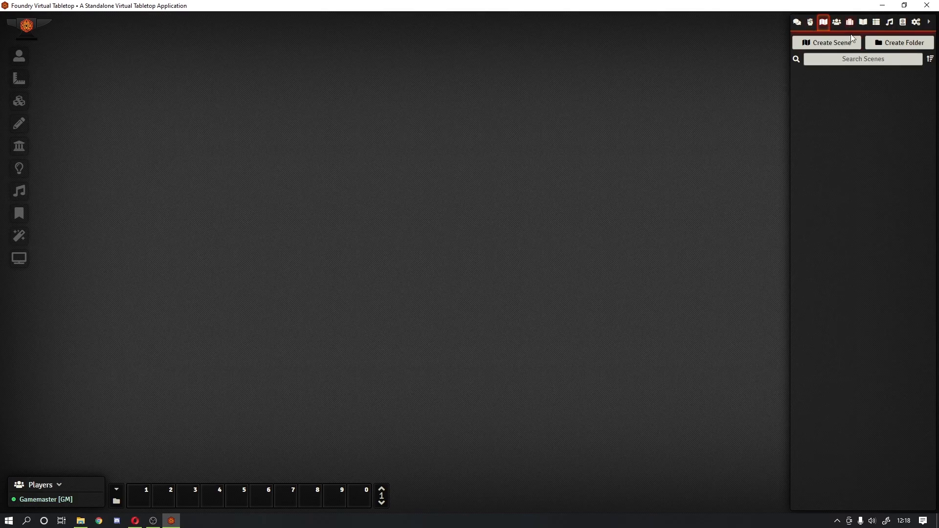
Step: Create a new scene named 'Home'
click(826, 45)
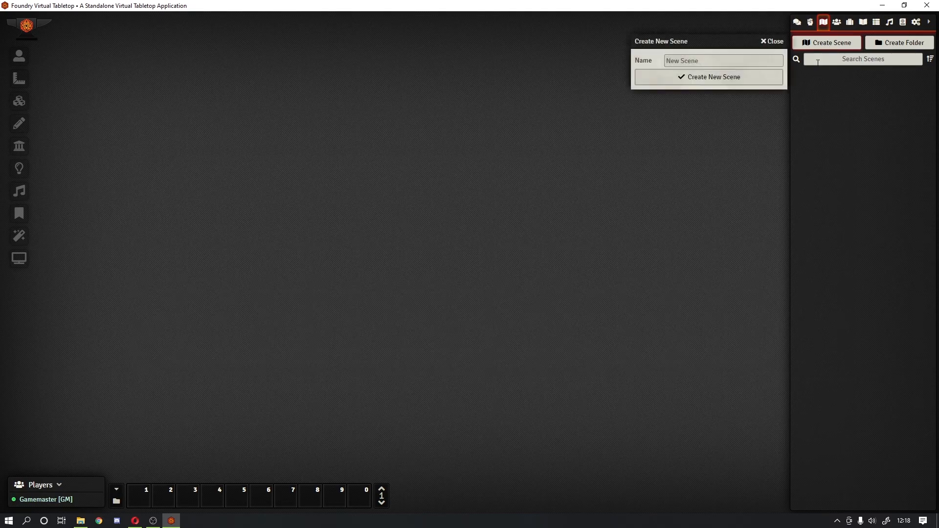
click(705, 56)
text(Home)
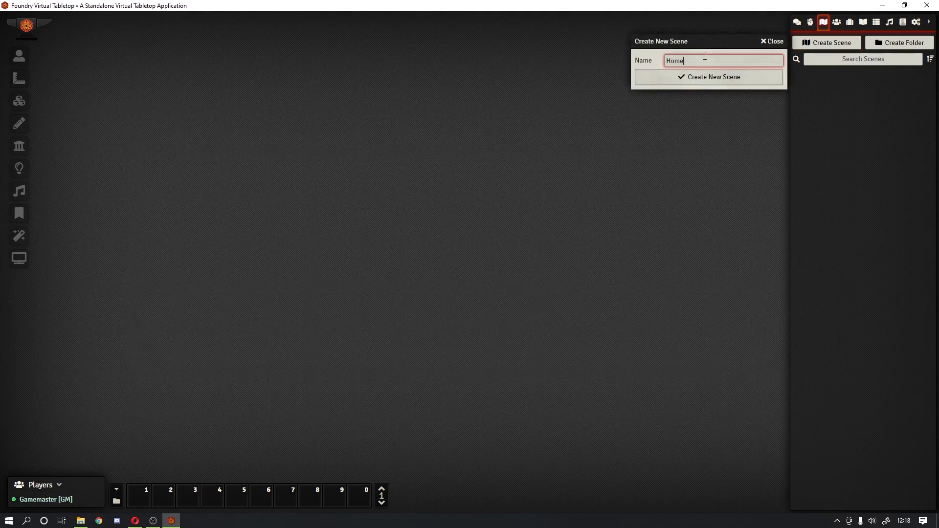
key(Return)
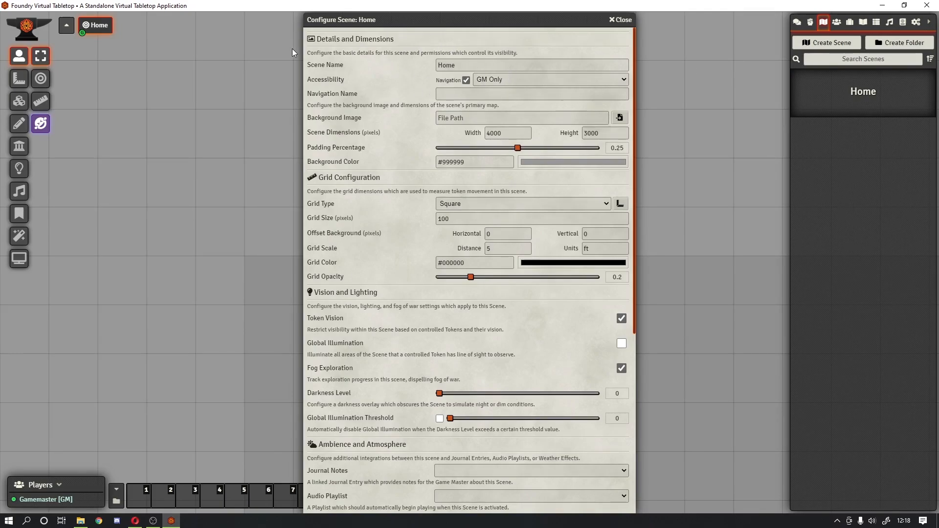
Step: Set the scene's Accessibility to All Players and its Navigation Name to 'Home'
click(496, 81)
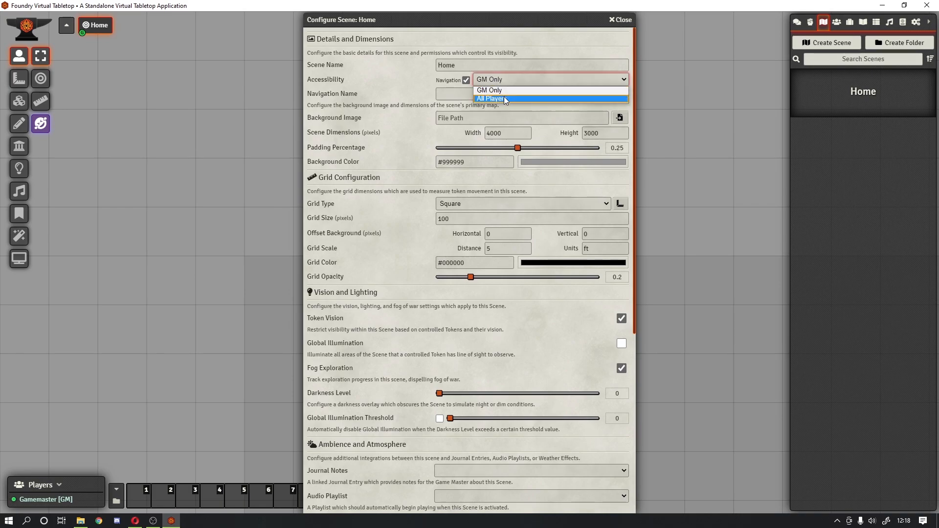
click(504, 98)
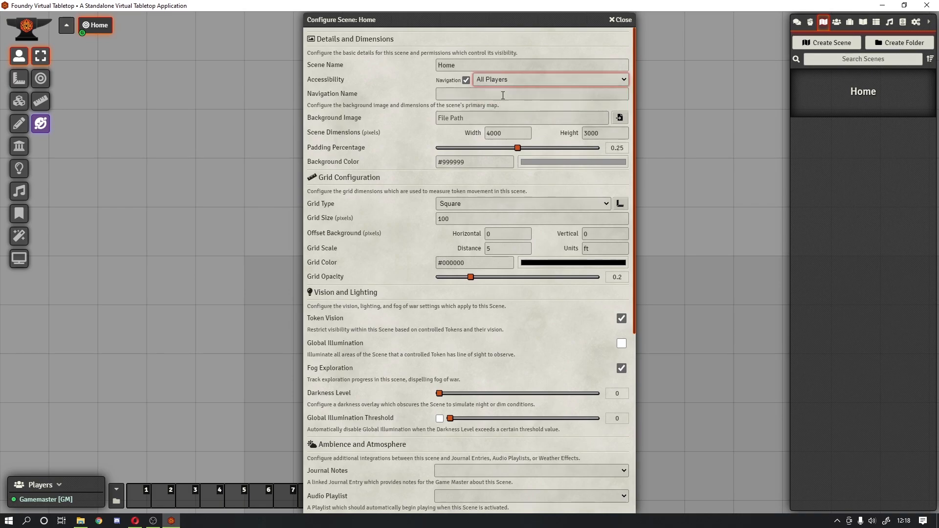
click(466, 82)
click(466, 82)
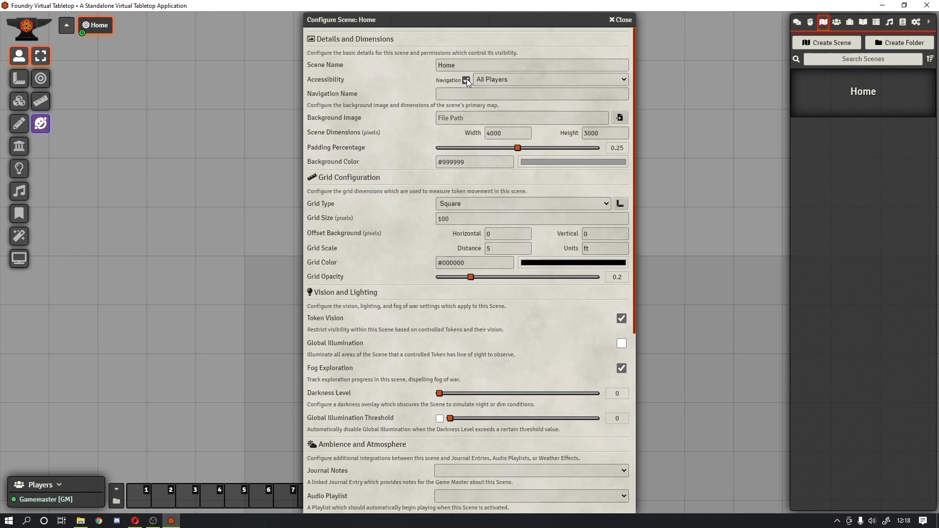
click(453, 92)
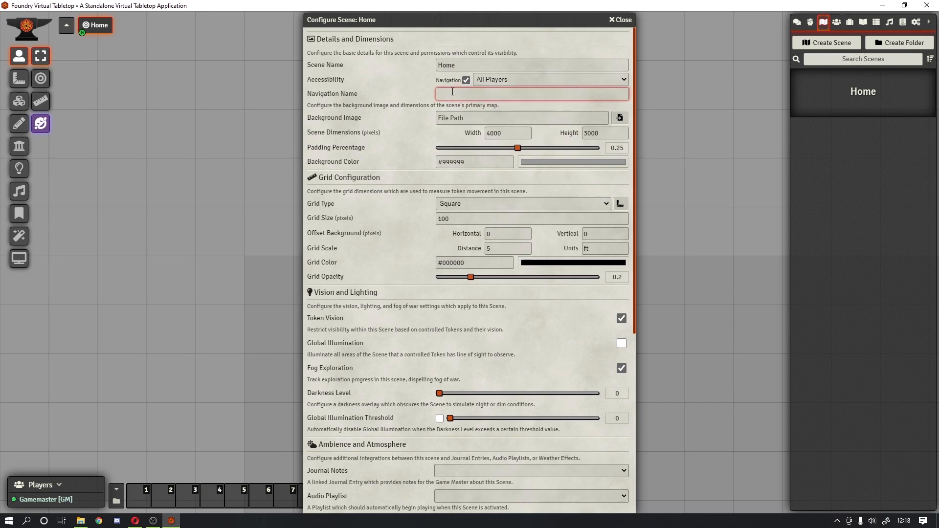
double_click(447, 64)
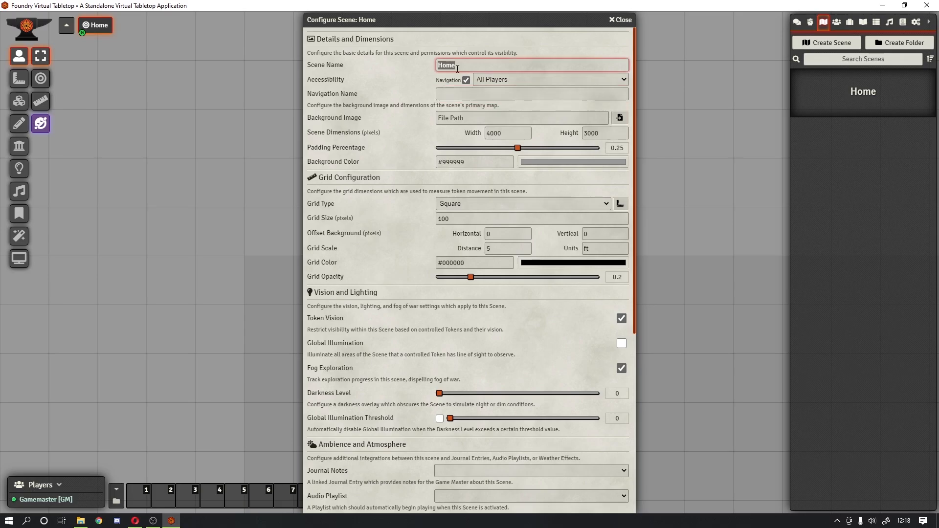
click(457, 93)
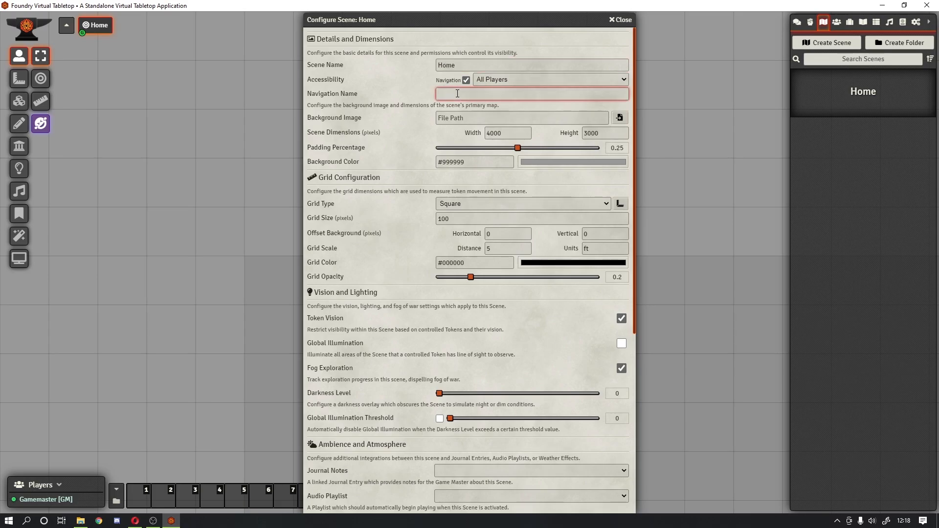
text(Hom)
key(BackSpace)
key(BackSpace)
text(ome)
Step: Use ravenloft/ui-assets/main-menu/ravenloft-home-v01.jpg as the Home scene's background image
click(619, 117)
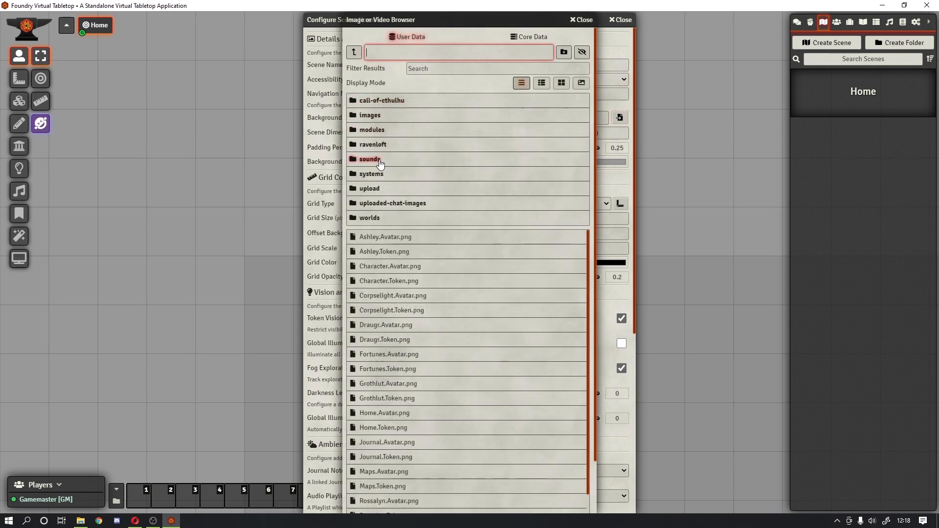
click(376, 145)
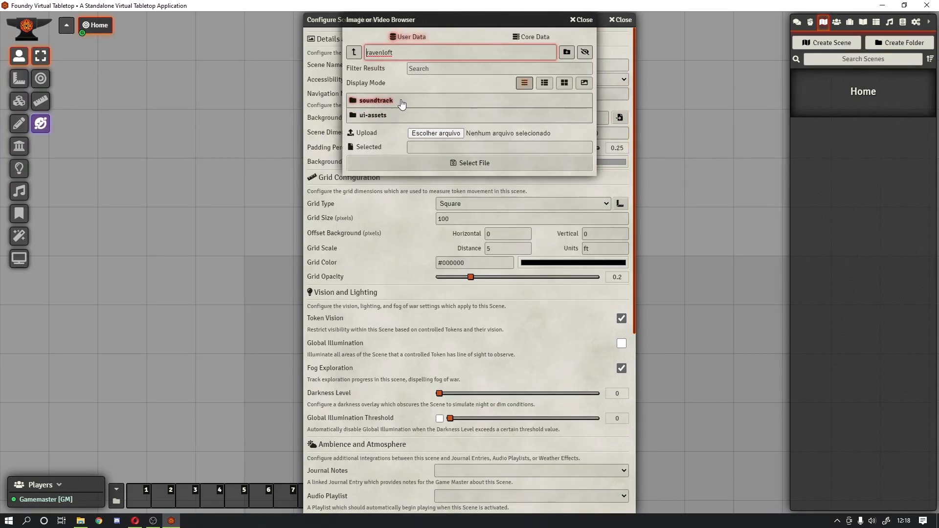
click(398, 116)
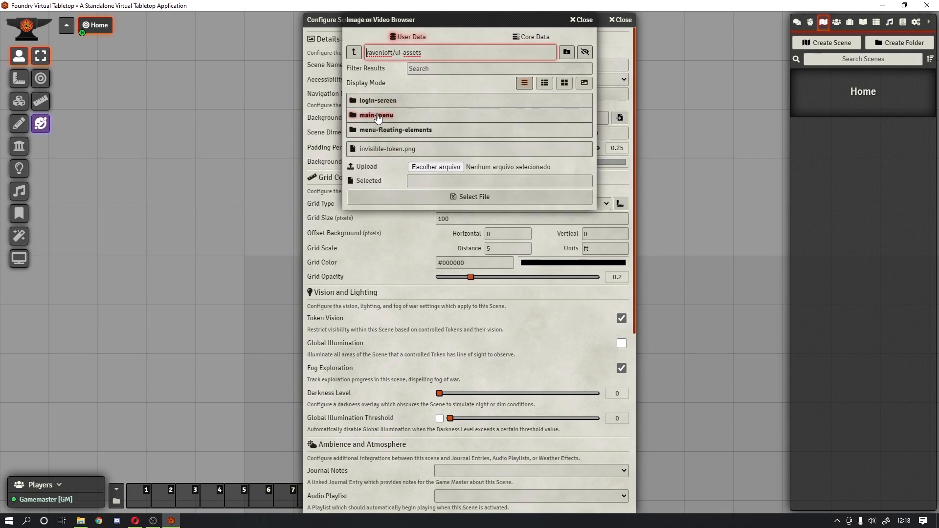
click(395, 115)
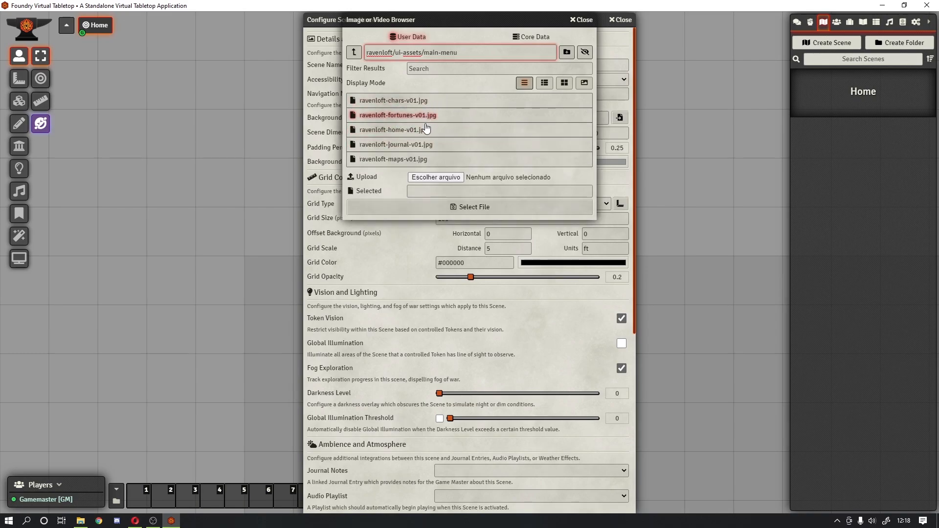
click(425, 137)
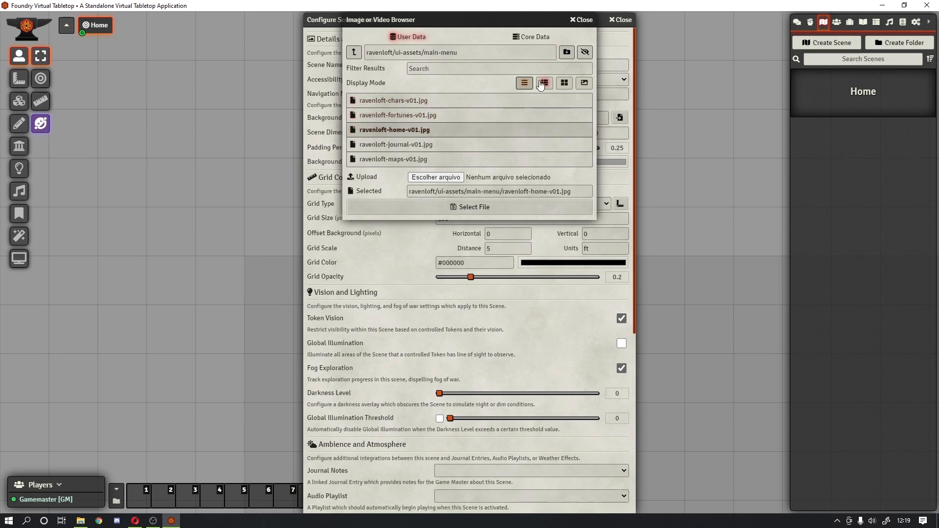
click(544, 84)
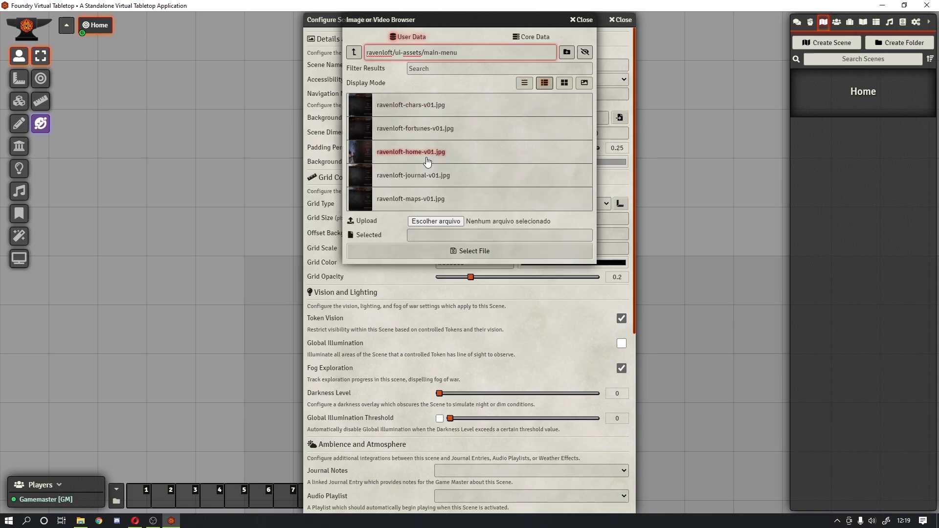
click(427, 161)
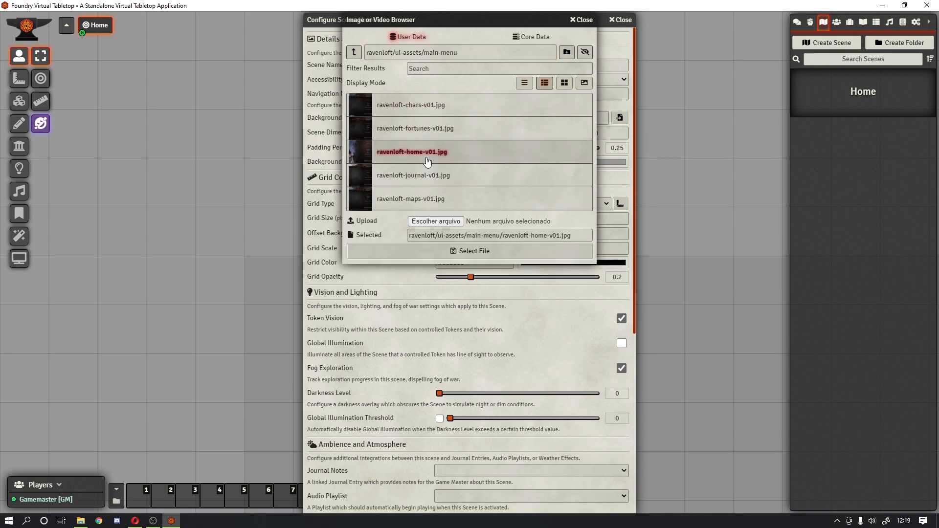
click(473, 252)
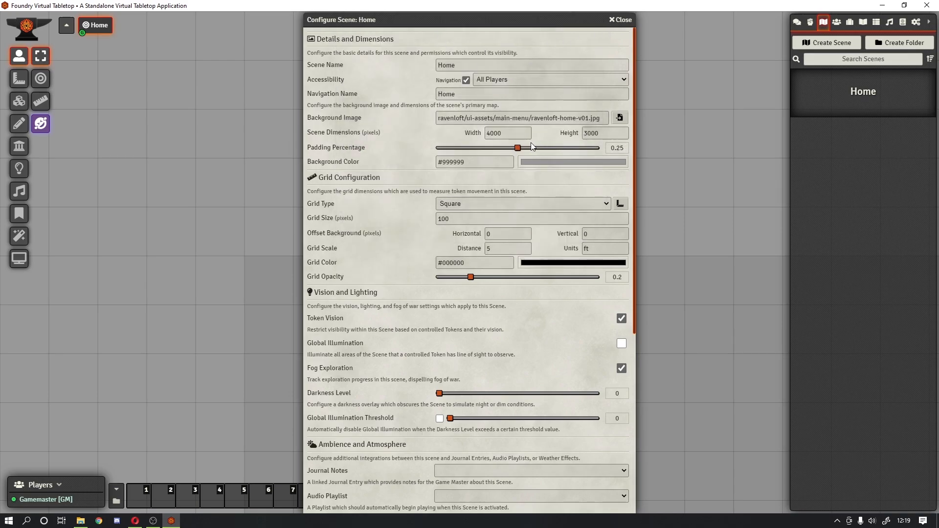
Step: Set the scene size to 1920 × 1026 and the background color to black #000000
click(465, 136)
key(ctrl+a)
text(1920)
key(Tab)
text(1026)
click(531, 166)
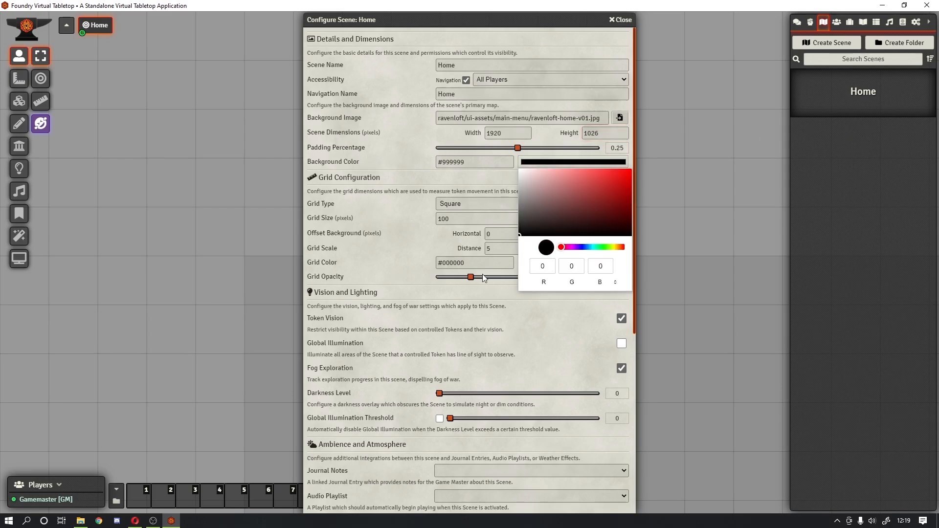
click(388, 158)
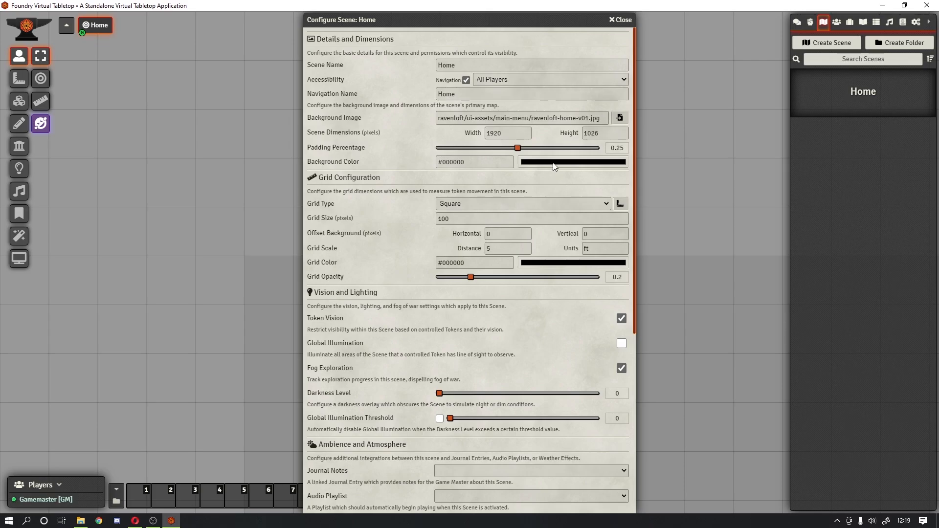
Step: Make the scene Gridless with a grid size of 50
click(558, 203)
click(476, 213)
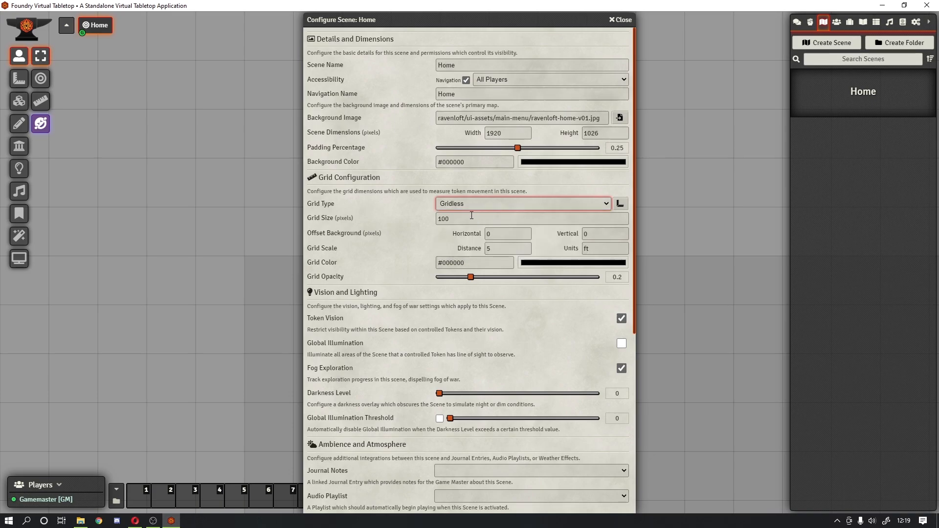
double_click(472, 218)
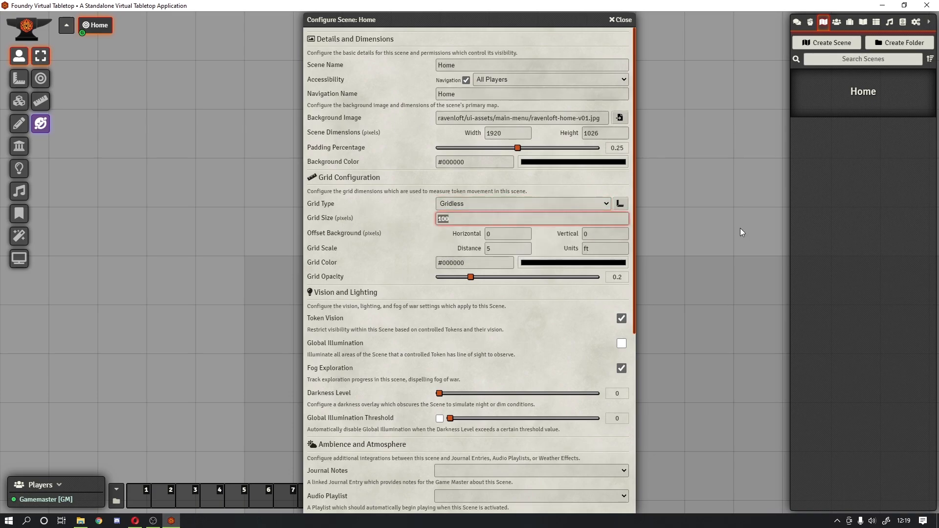
text(50)
click(375, 225)
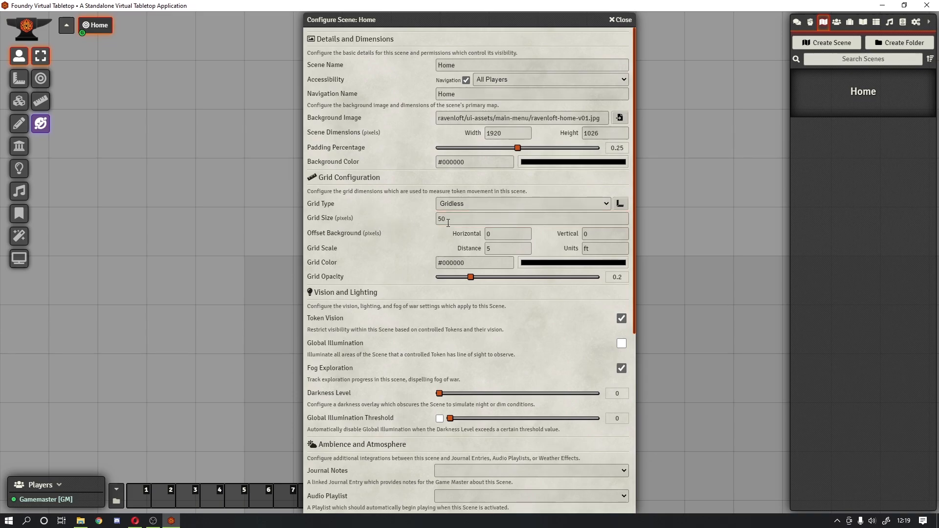
click(448, 216)
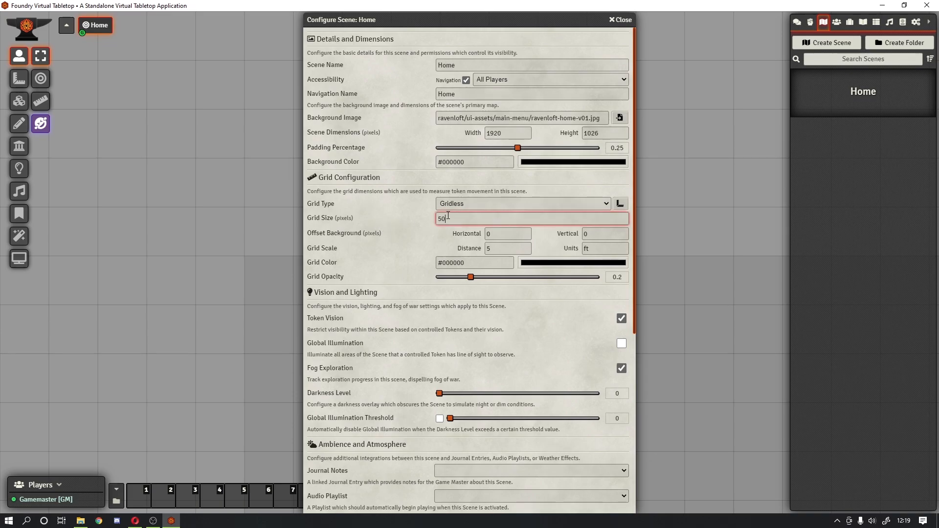
double_click(447, 216)
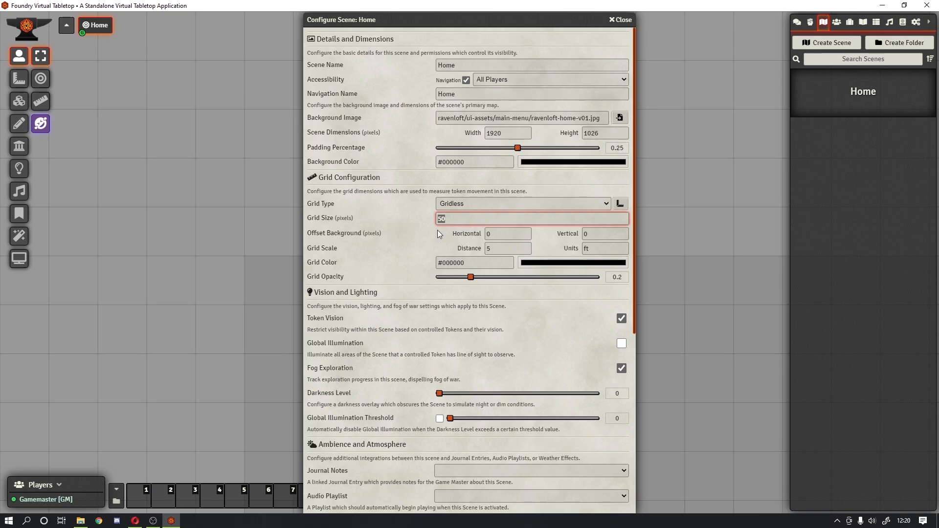
Step: Turn off Token Vision, keep Autoscale Off, and save the Home scene, accepting the new dimensions
scroll(439, 234, down, 3)
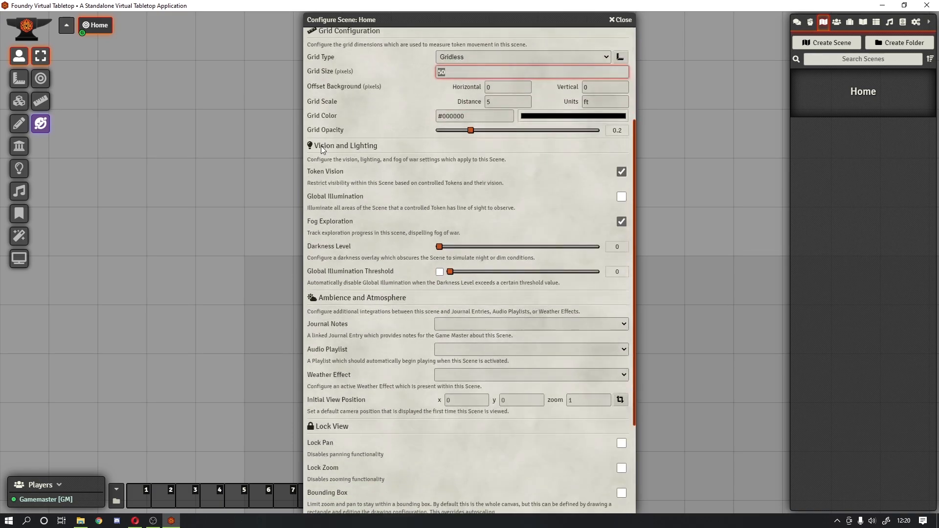
click(621, 172)
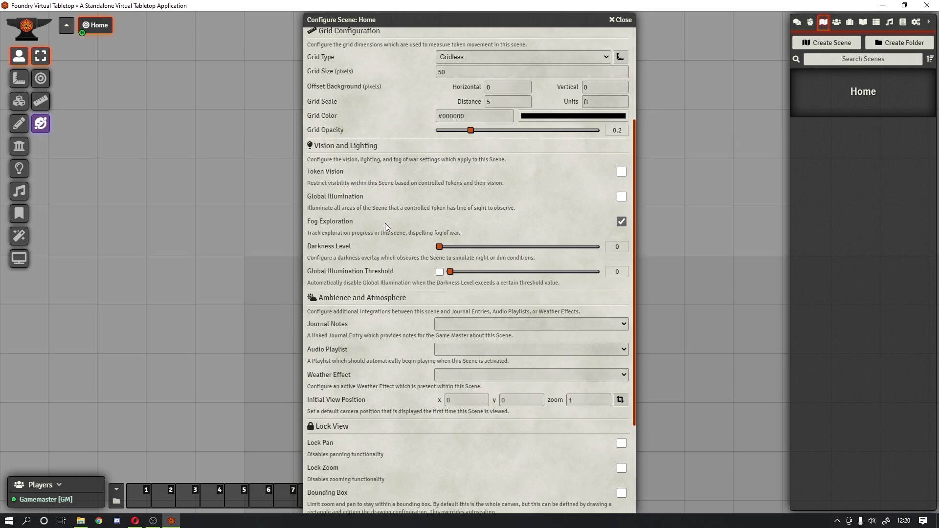
scroll(384, 224, down, 3)
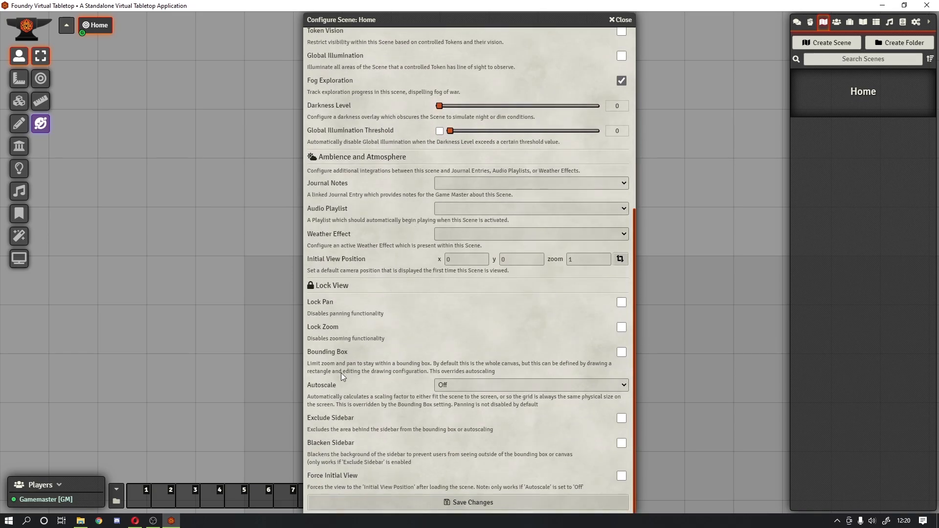
click(461, 382)
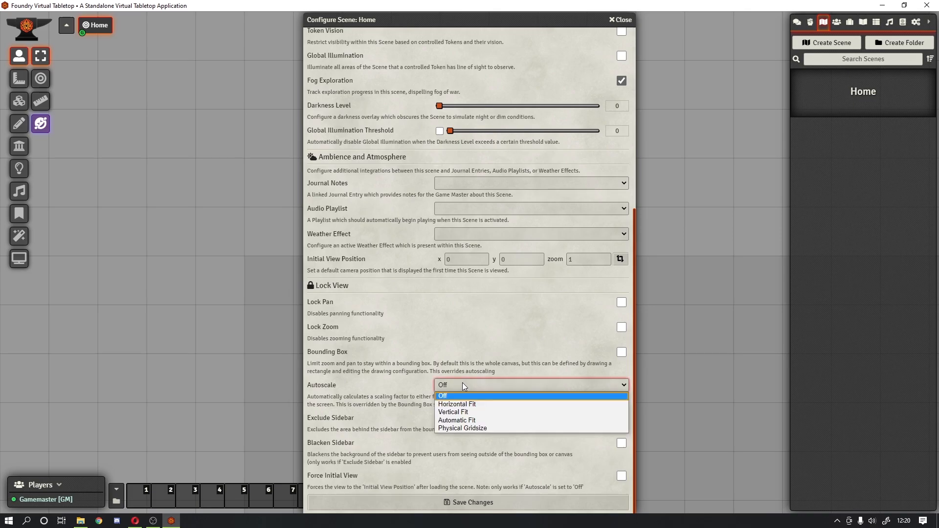
click(462, 382)
click(462, 382)
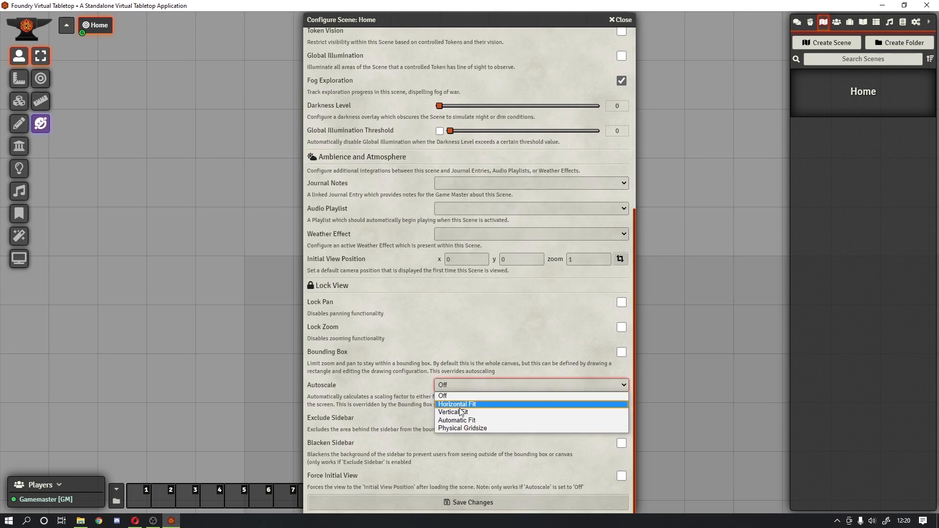
click(450, 386)
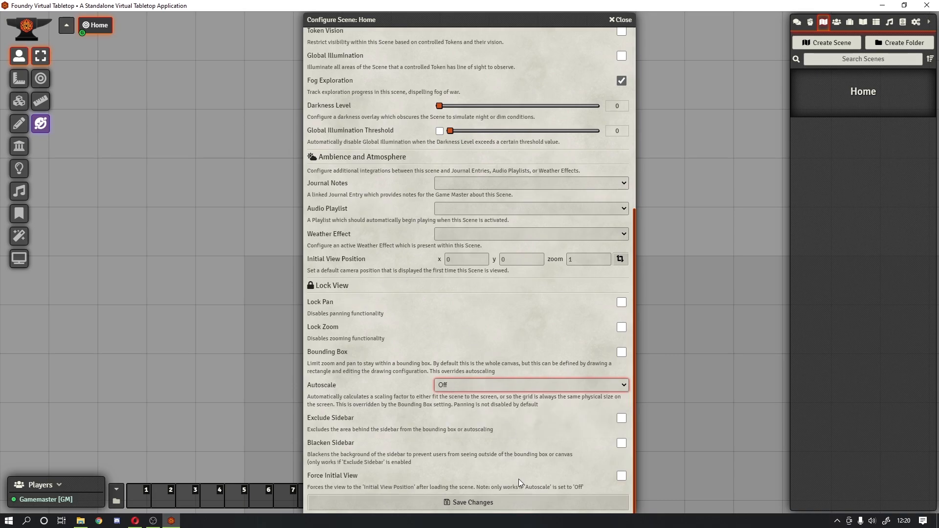
click(491, 499)
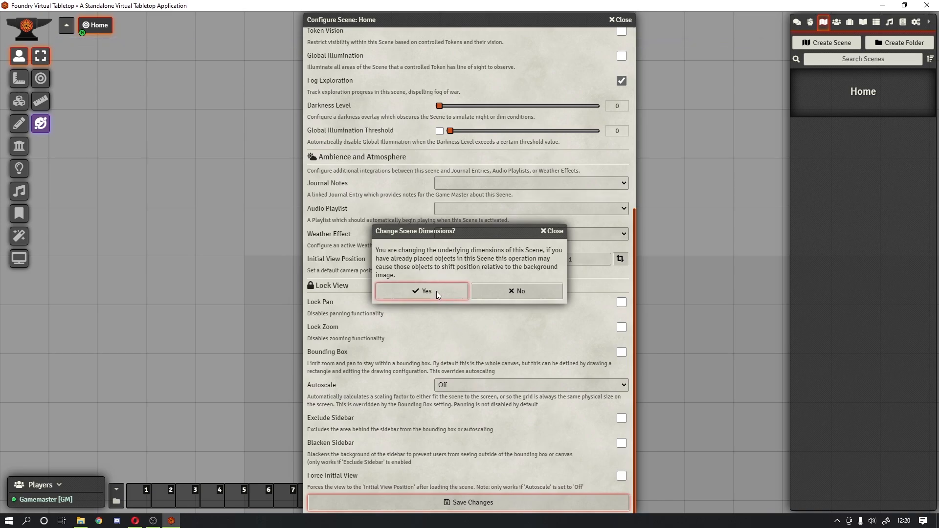
click(436, 292)
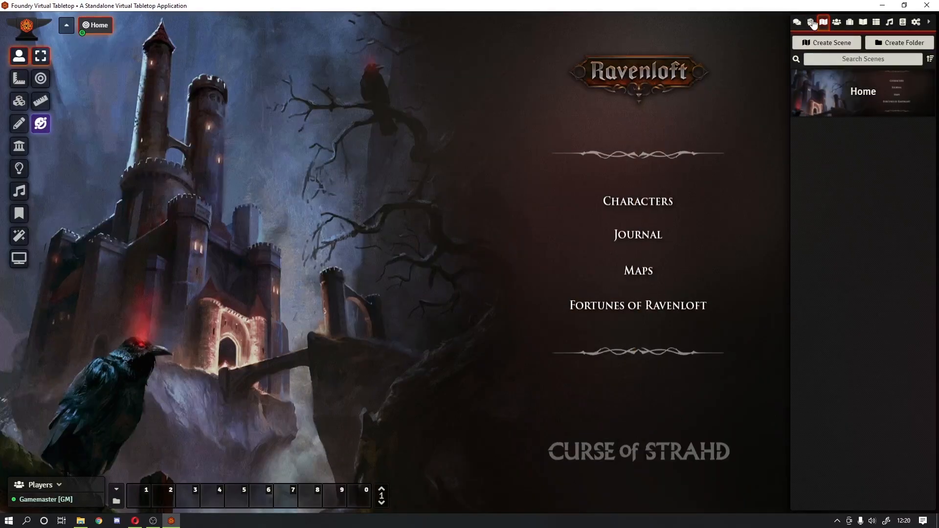
Step: Collapse the sidebar and zoom and pan around the Ravenloft menu artwork
click(928, 22)
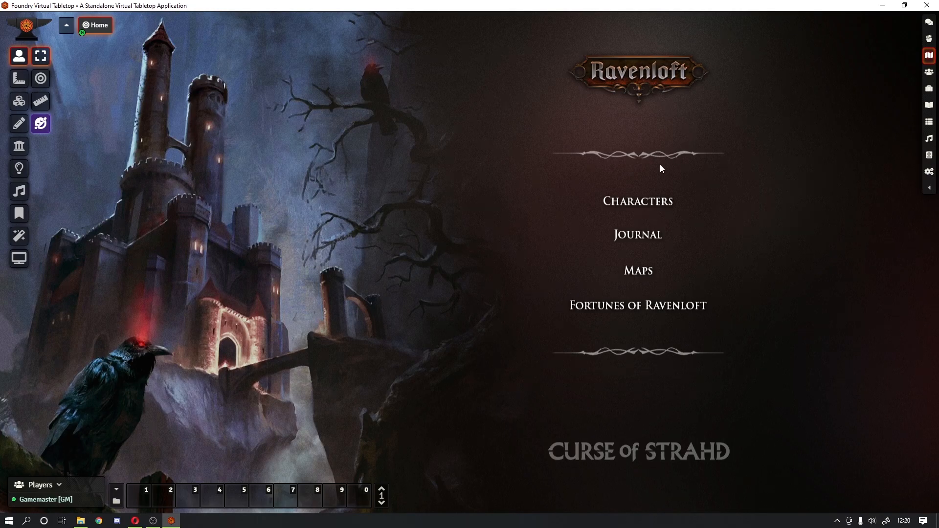
scroll(549, 217, down, 10)
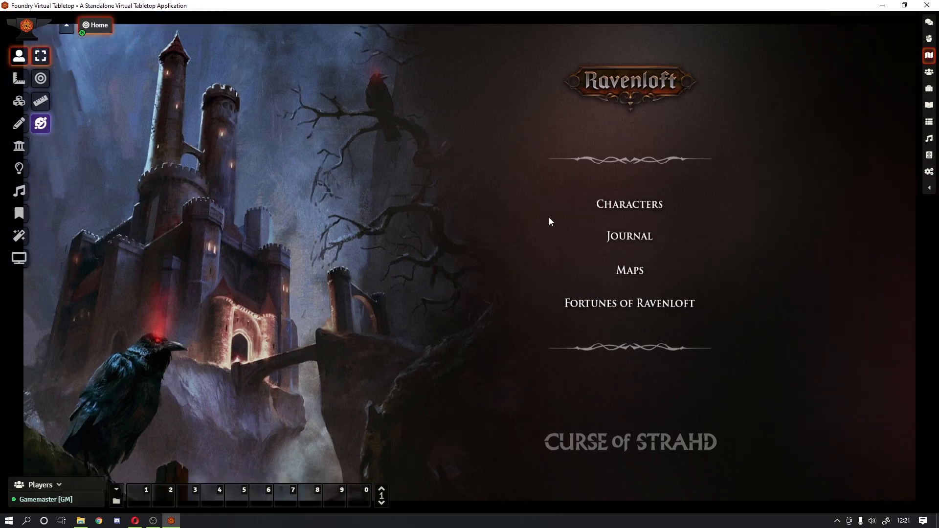
scroll(548, 217, up, 10)
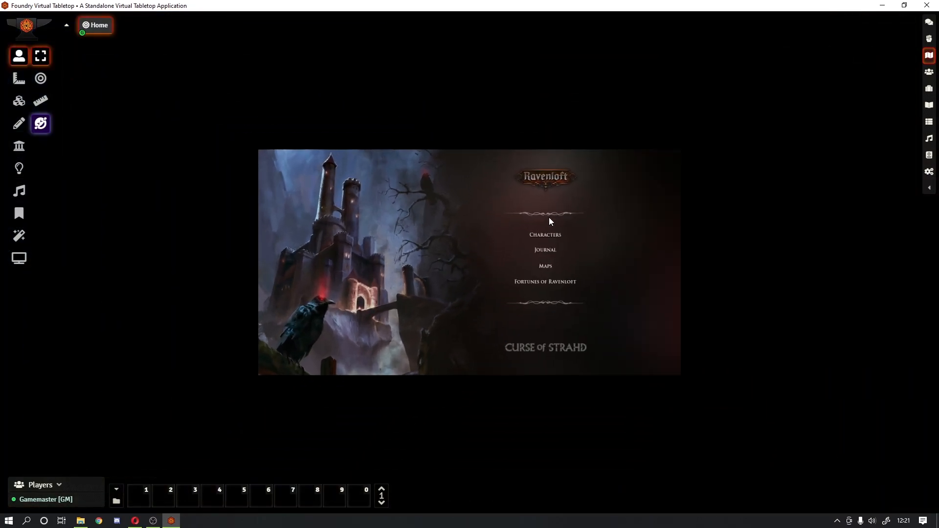
scroll(547, 215, down, 8)
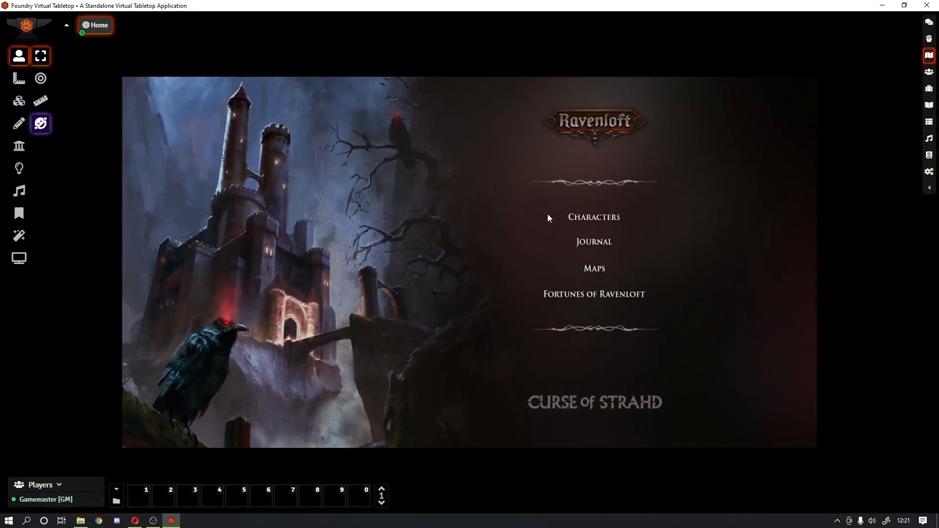
drag(547, 214, 484, 181)
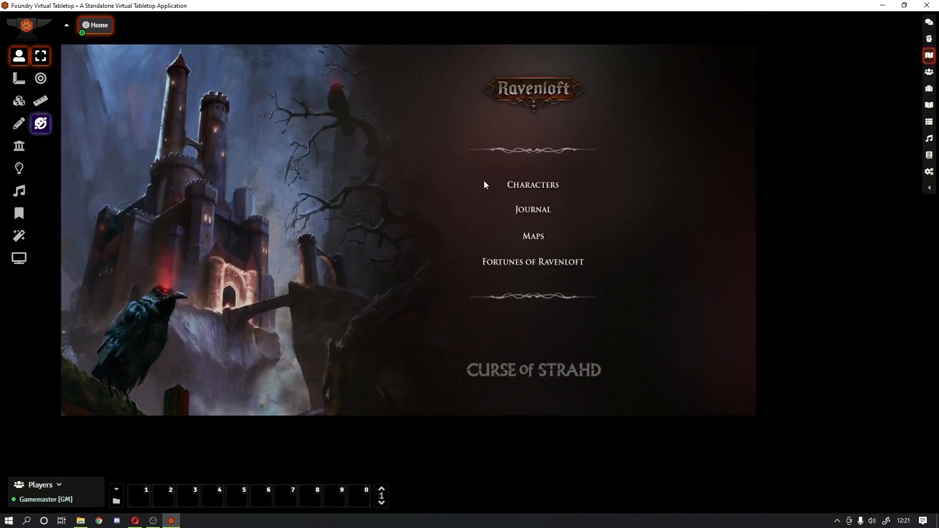
scroll(484, 181, down, 4)
scroll(484, 184, down, 3)
scroll(485, 184, up, 6)
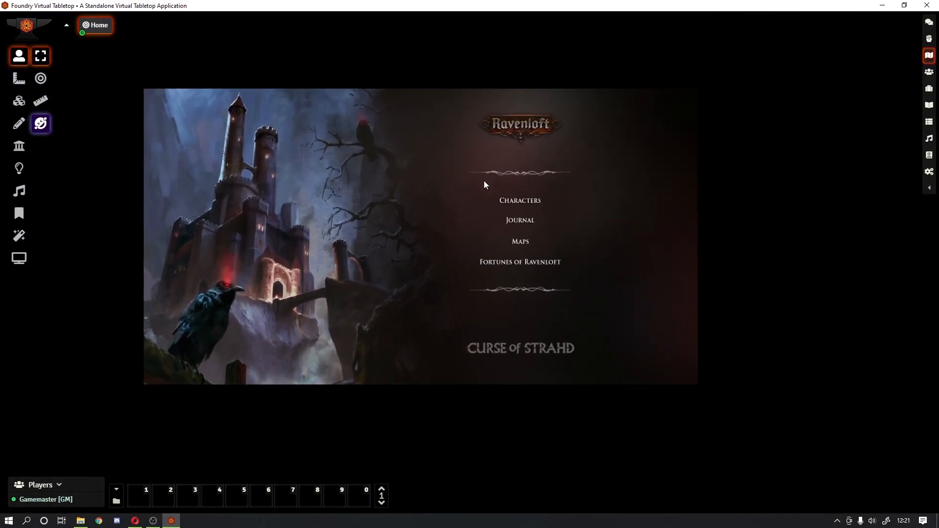
scroll(484, 184, down, 2)
drag(448, 147, 428, 162)
scroll(394, 177, up, 5)
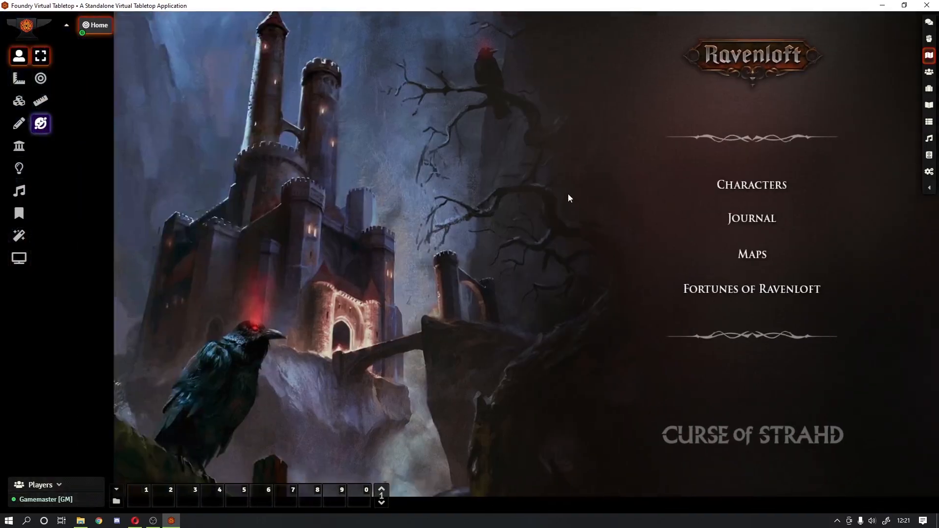
drag(568, 198, 447, 211)
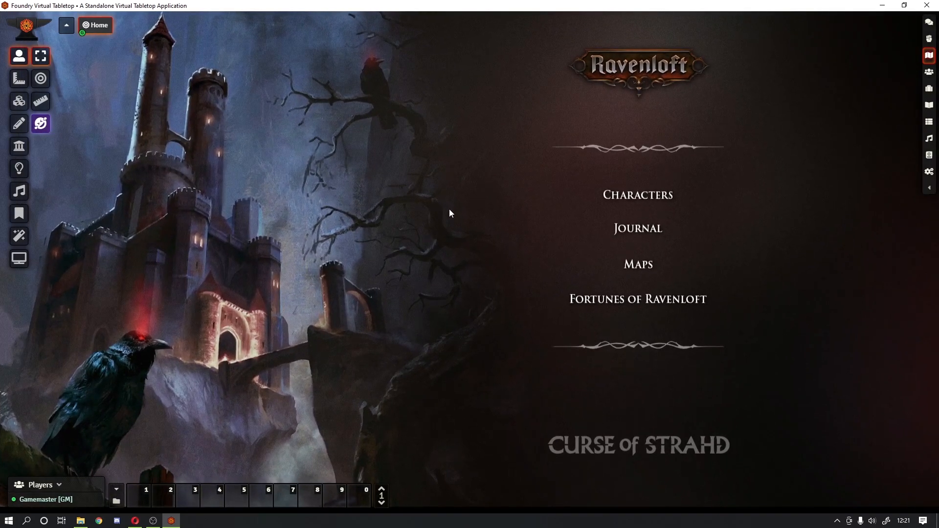
scroll(449, 209, down, 1)
scroll(450, 213, up, 1)
mouse_move(450, 210)
mouse_down()
mouse_move(445, 222)
mouse_move(452, 214)
mouse_up()
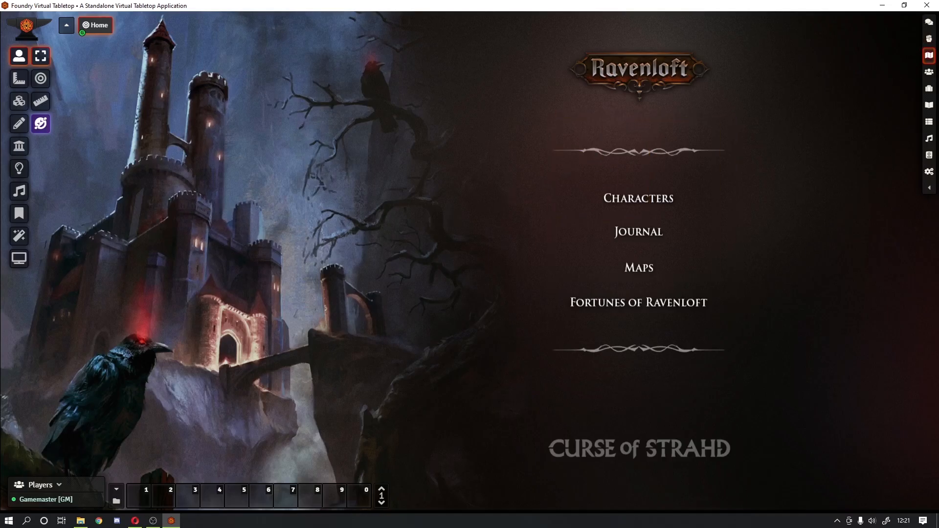
Step: Look over the Module Settings in Configure Settings, then close the window
click(930, 192)
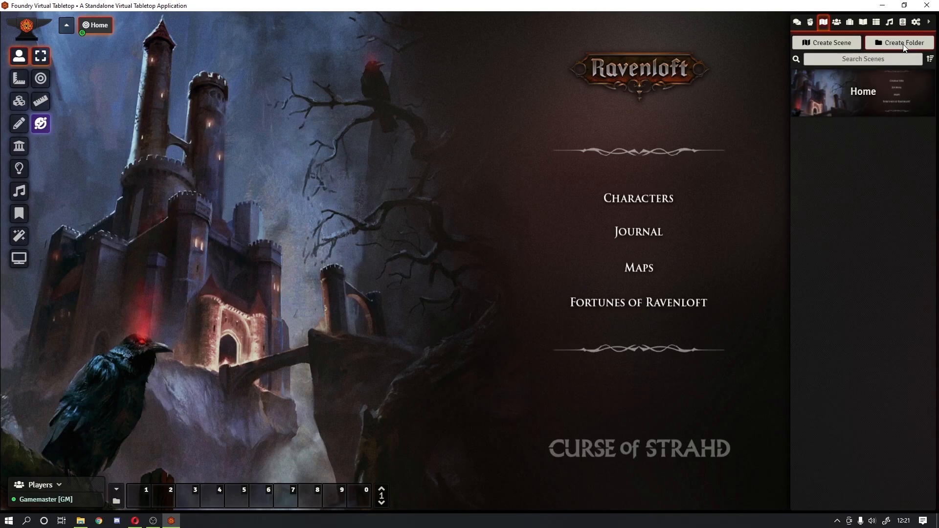
click(915, 23)
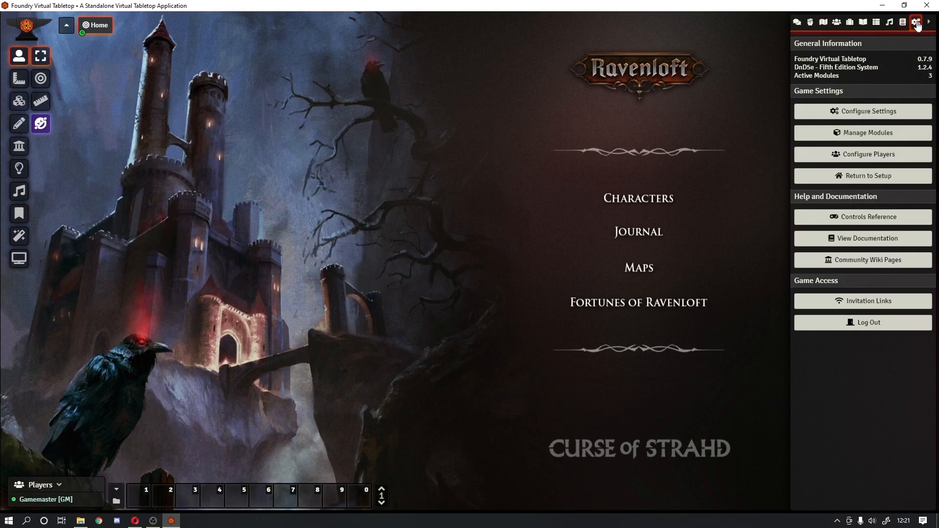
click(893, 115)
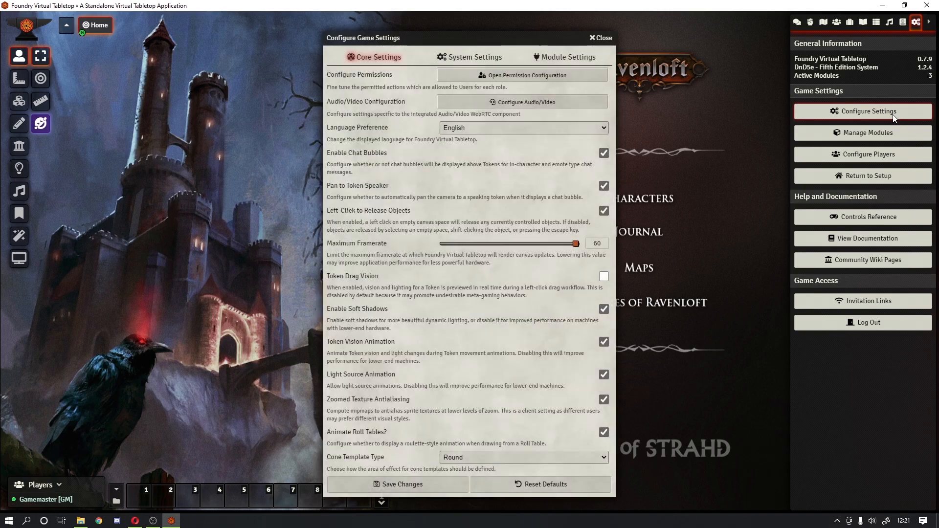
click(558, 56)
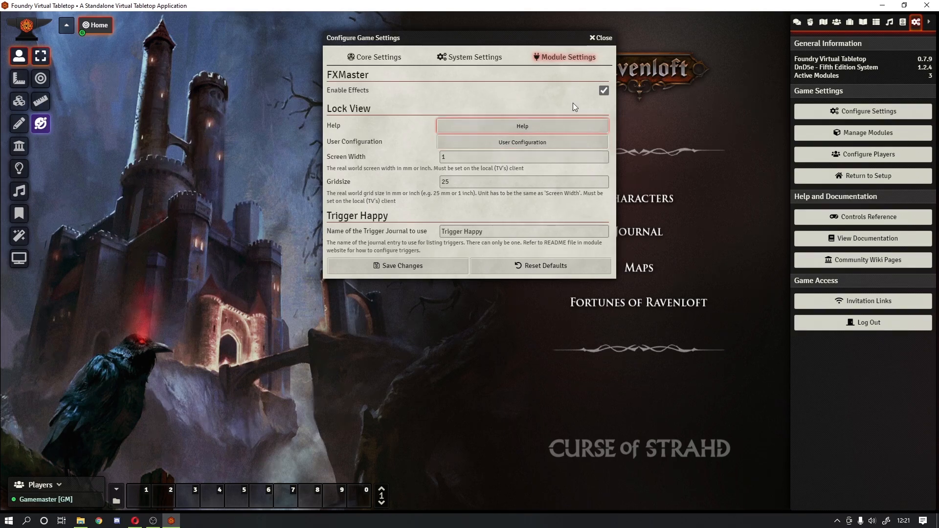
click(602, 38)
Step: Delete the Player 2 user in Configure Players and save
key(Escape)
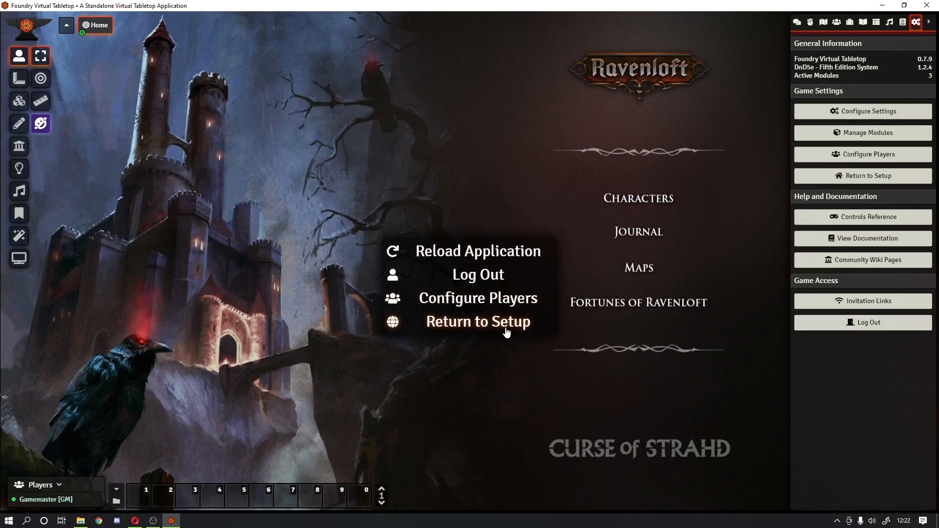
click(494, 301)
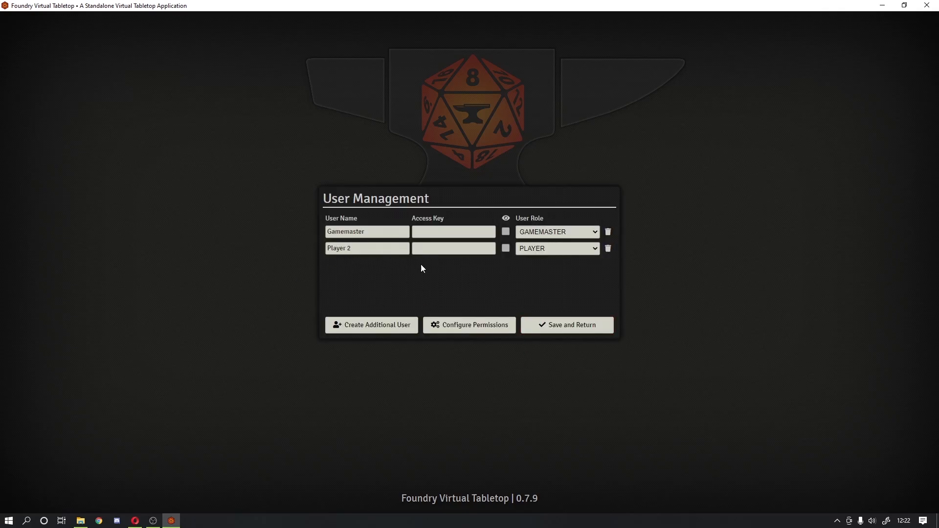
click(608, 249)
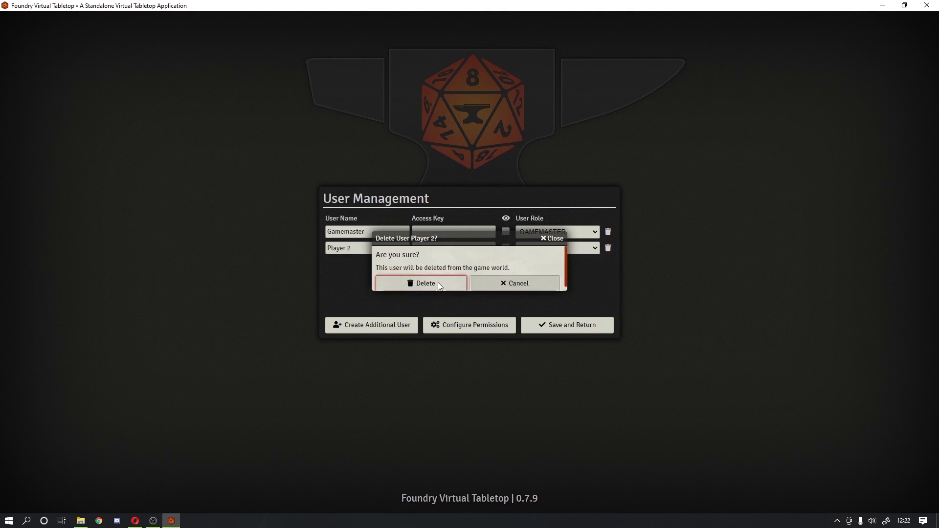
click(438, 283)
click(540, 329)
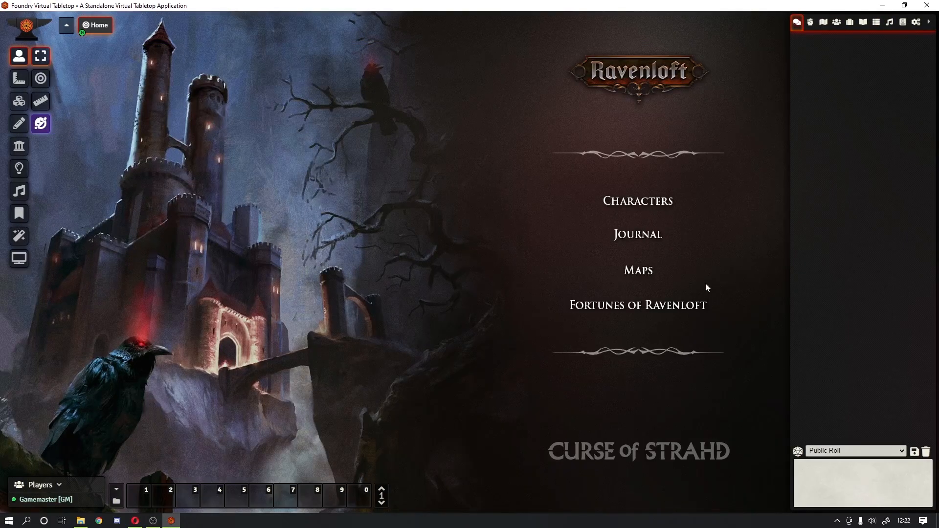
Step: Check the Module Settings in Configure Settings and close them again
drag(695, 251, 606, 206)
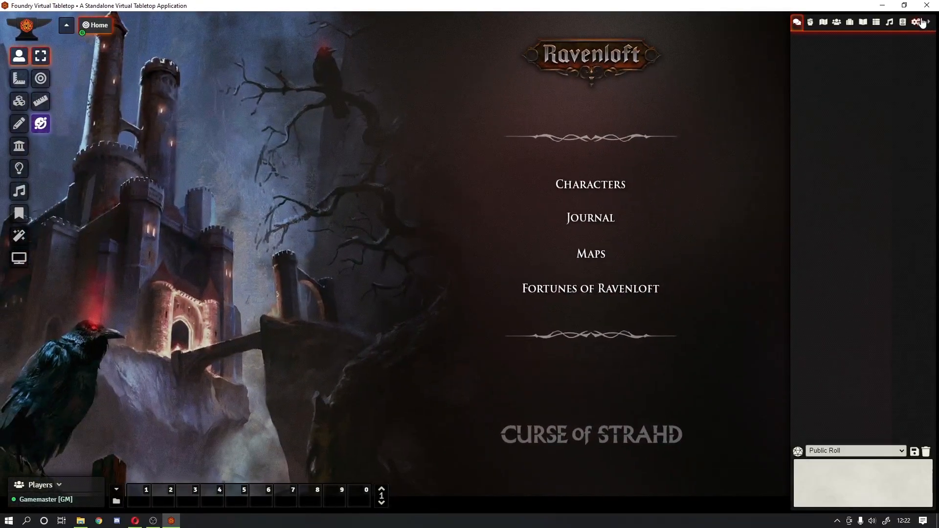
click(916, 22)
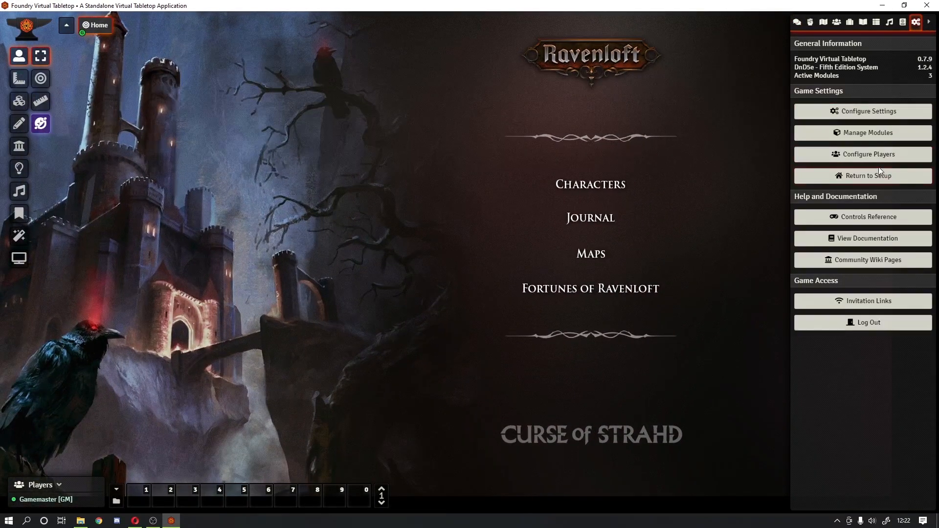
click(864, 113)
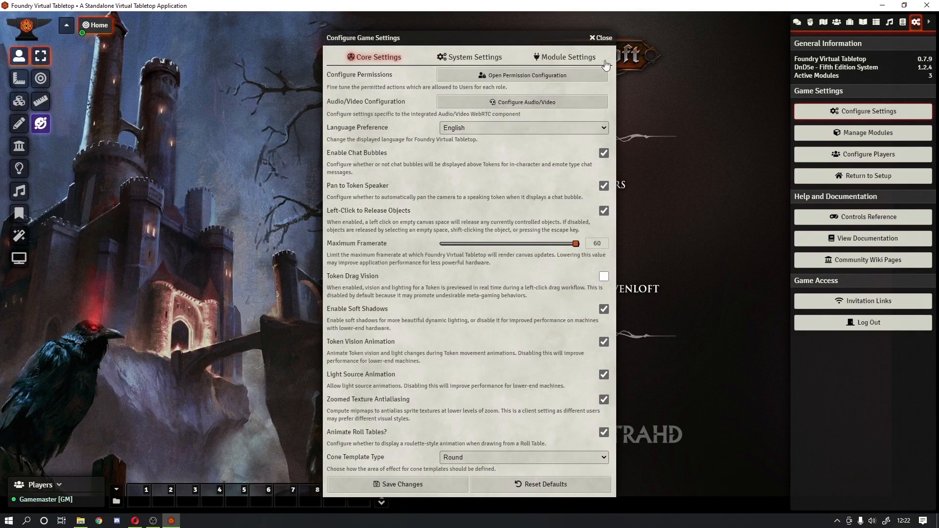
click(567, 57)
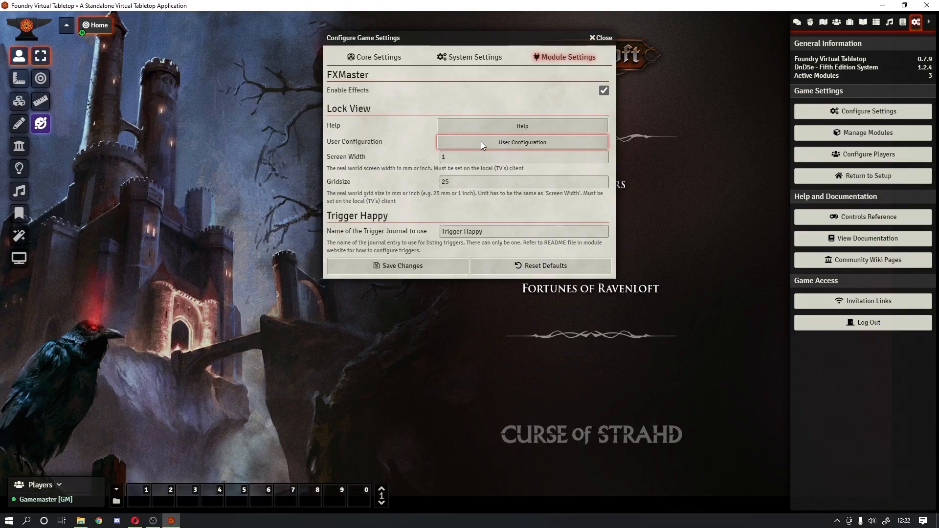
click(604, 38)
Step: Lock pan and zoom on the Home scene, set Autoscale to Horizontal Fit, and save
click(823, 23)
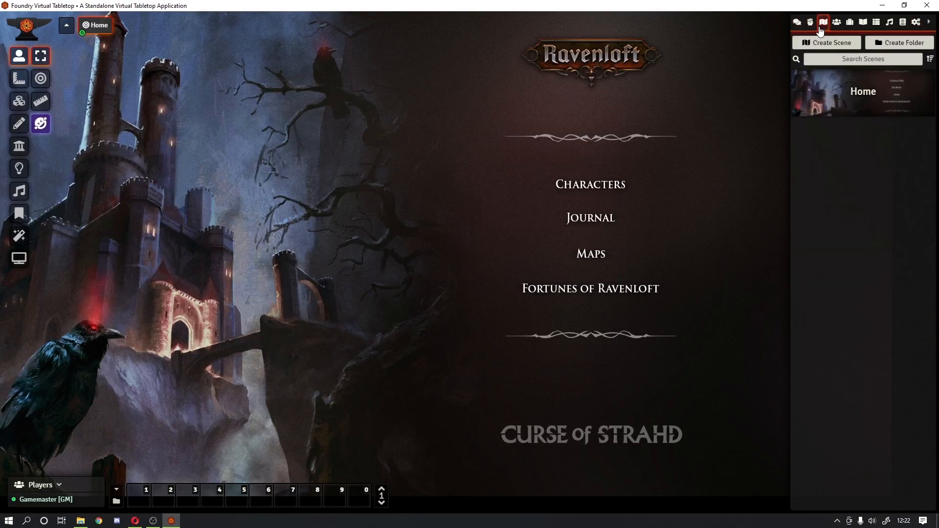
click(835, 91)
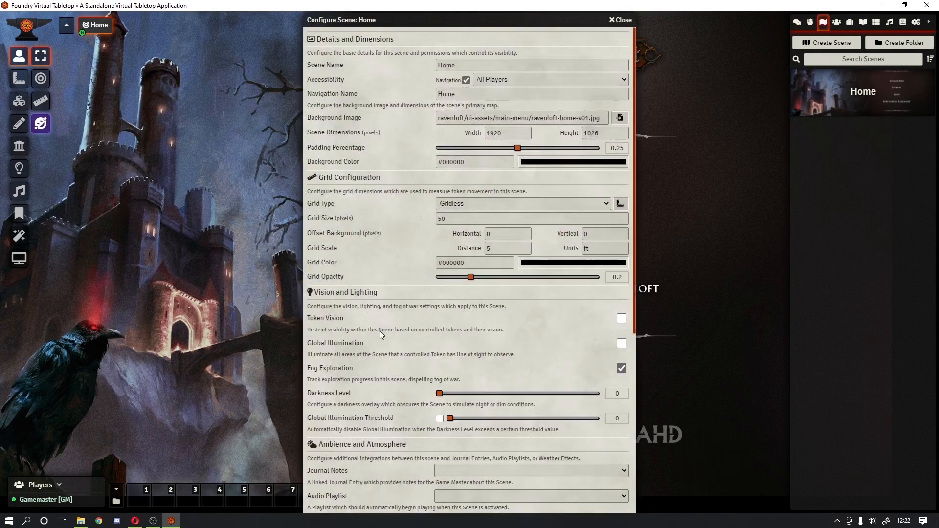
scroll(379, 330, down, 6)
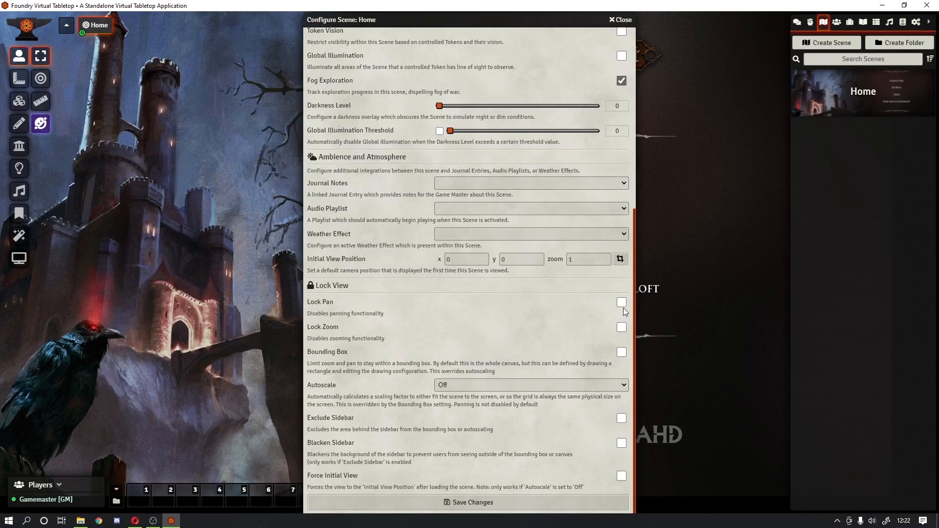
click(619, 334)
click(442, 385)
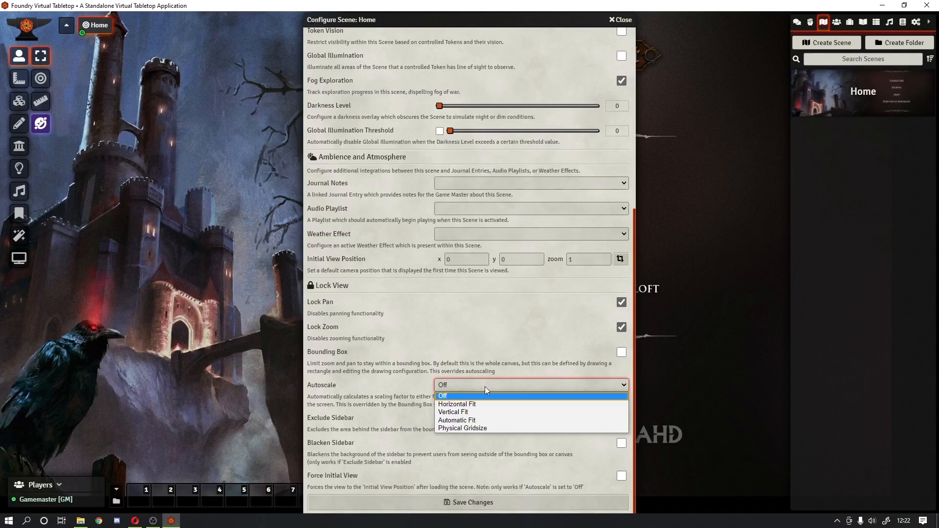
click(503, 405)
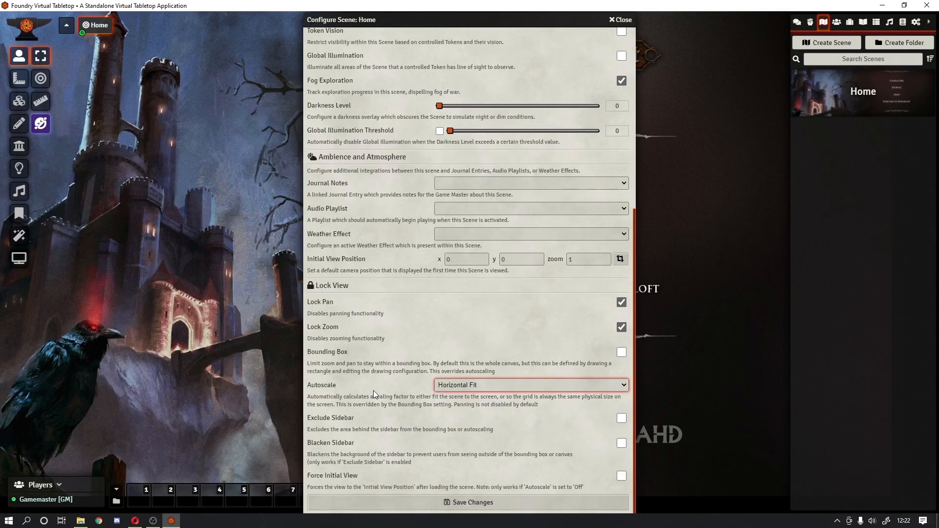
click(478, 507)
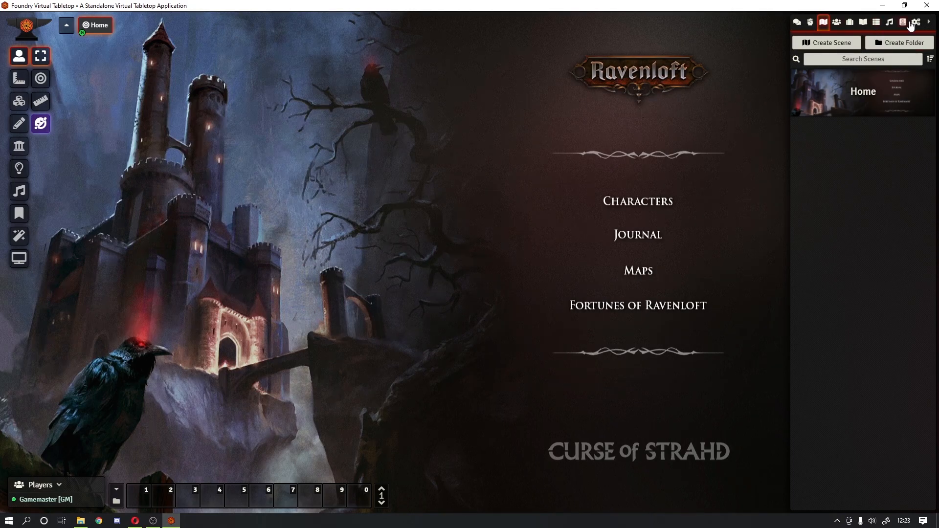
Step: Save the Lock View user configuration and the module settings
click(912, 24)
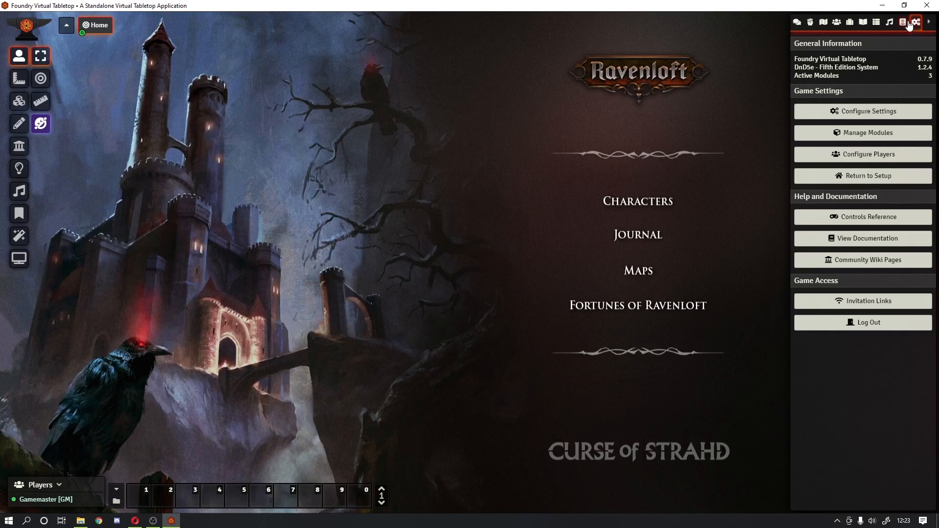
click(852, 110)
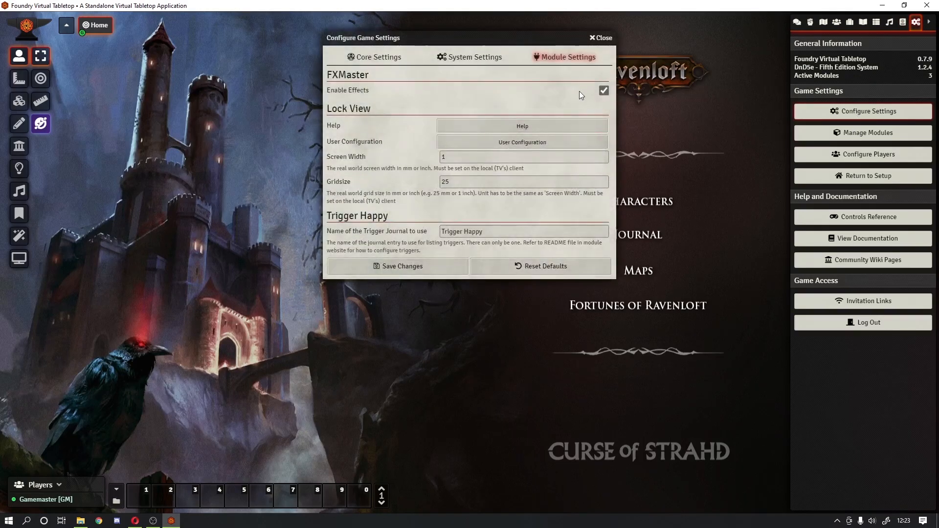
click(533, 144)
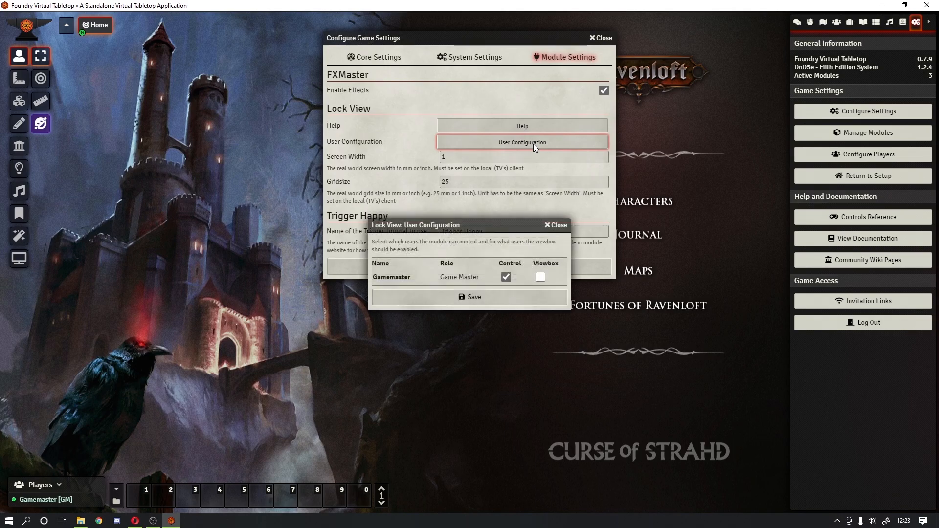
click(480, 299)
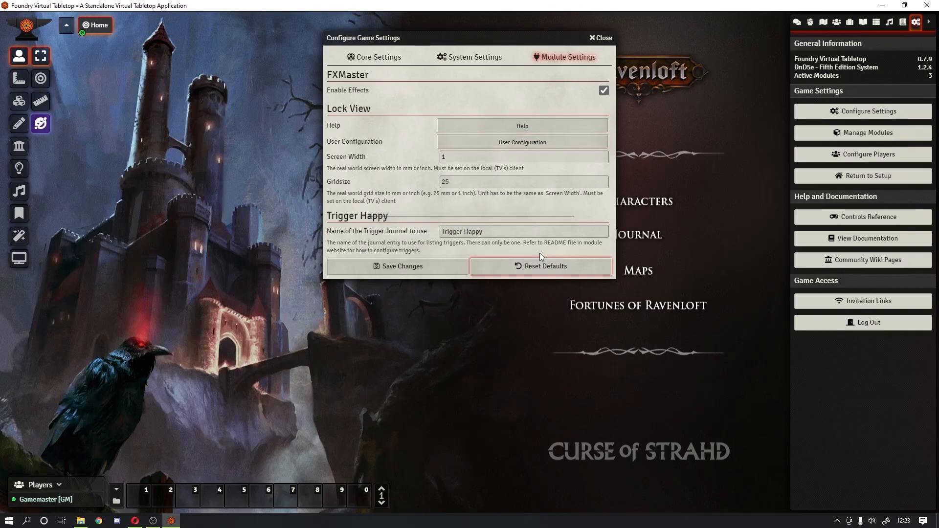
click(422, 268)
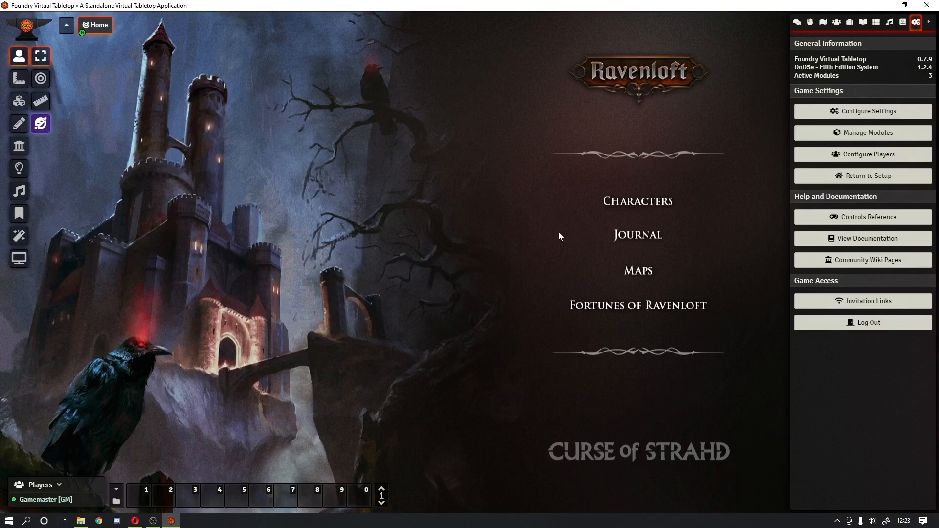
key(Escape)
Step: Reload the application and test whether the Home scene's view is locked
click(510, 255)
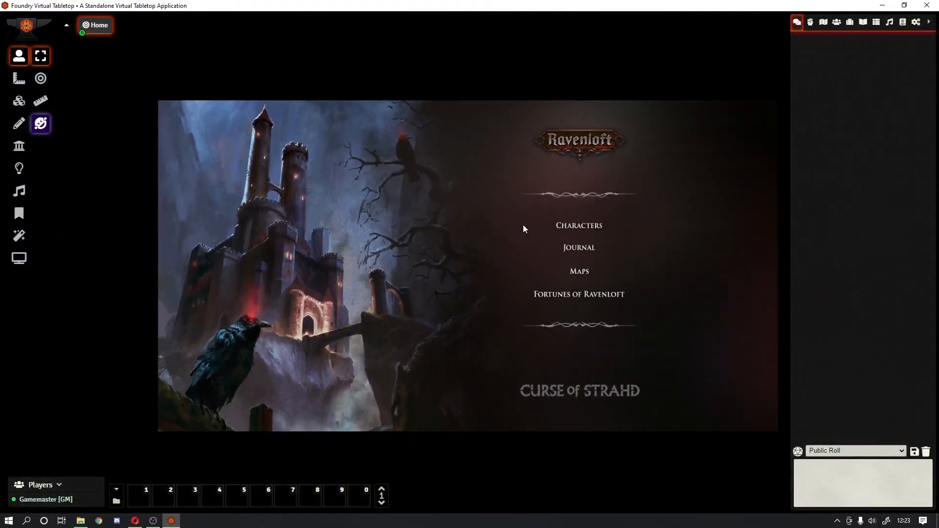
scroll(523, 224, down, 5)
drag(523, 224, 558, 348)
scroll(388, 301, up, 10)
Step: Reopen the Home scene's configuration and save its settings again
click(810, 22)
click(836, 22)
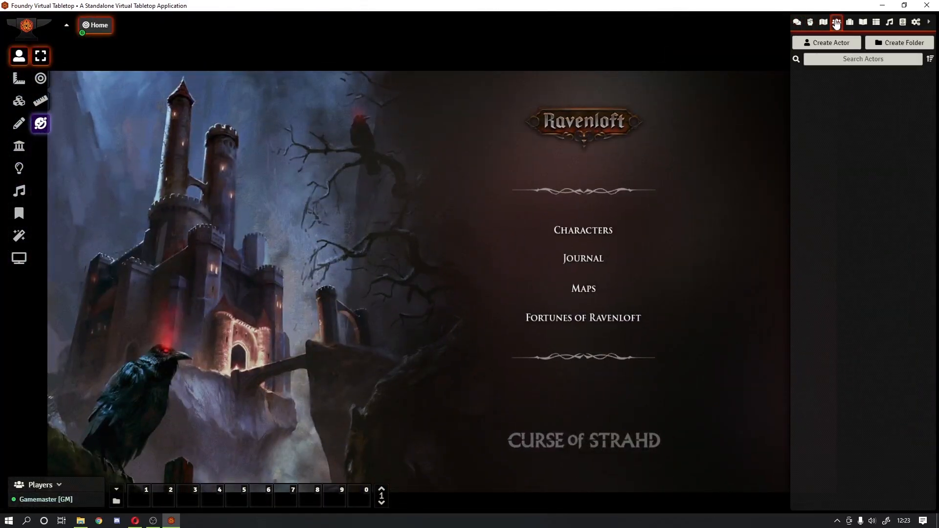
click(822, 22)
right_click(854, 94)
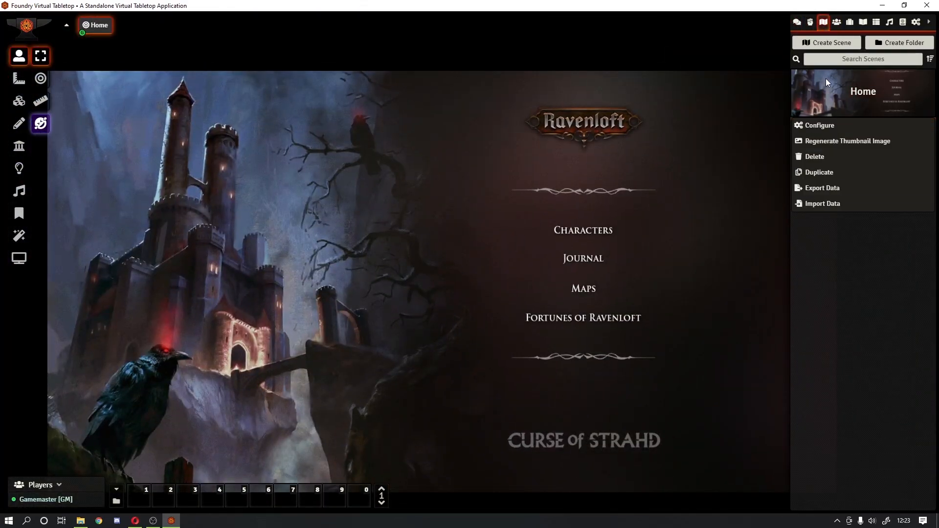
click(820, 125)
scroll(479, 269, down, 10)
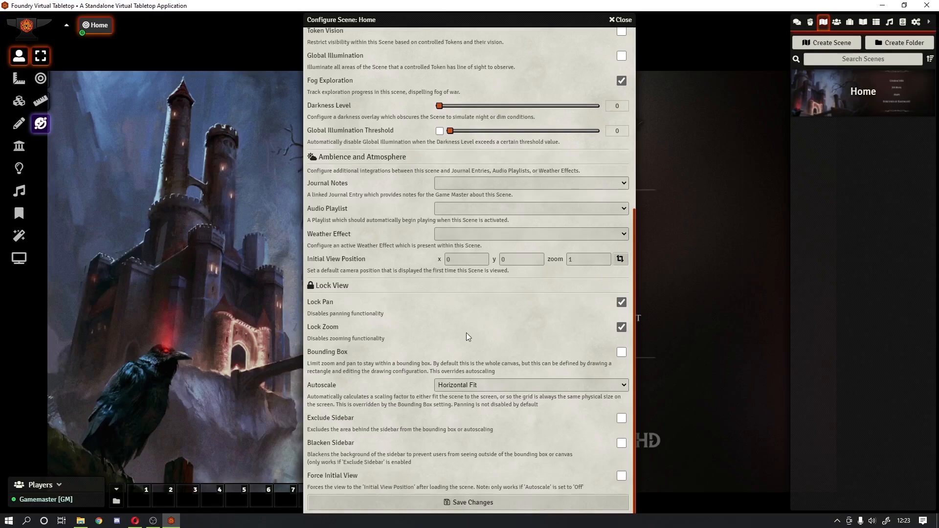
click(461, 503)
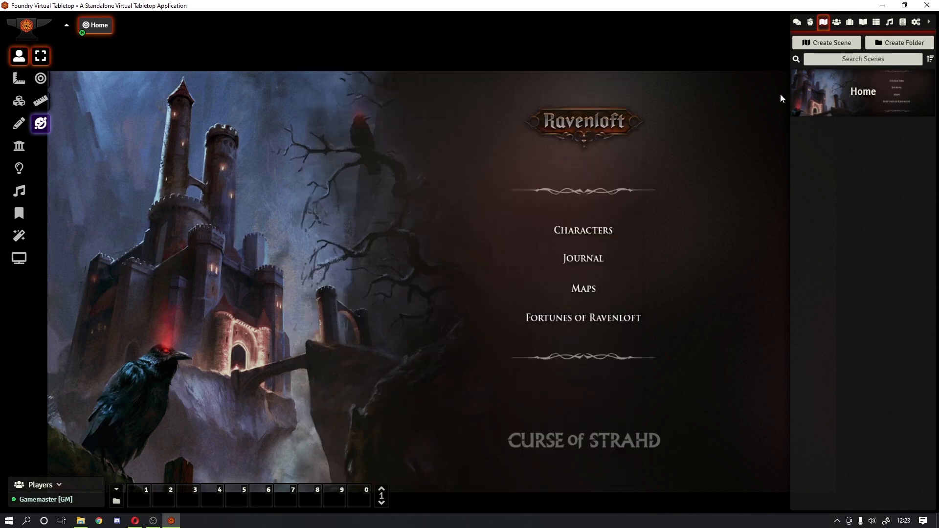
click(916, 23)
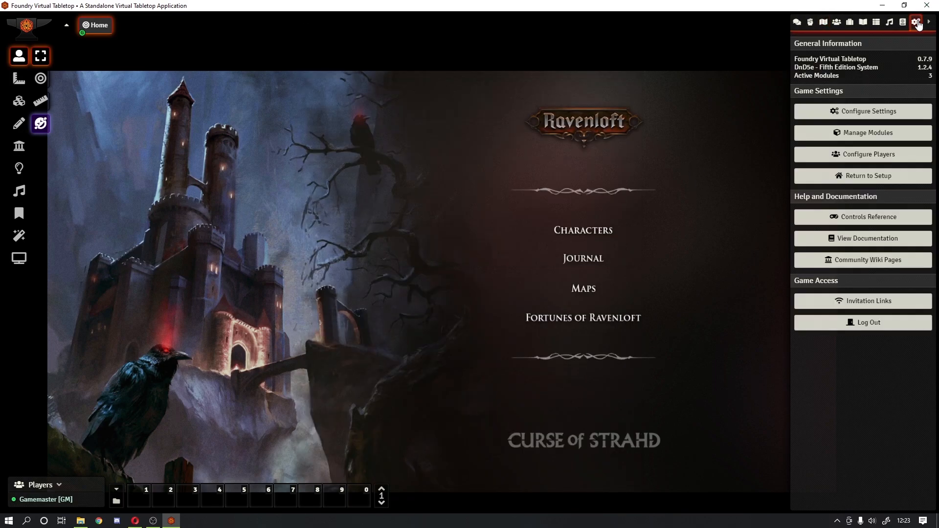
Step: Enable Lock View Control for the Gamemaster user and save the module settings
click(848, 110)
click(562, 57)
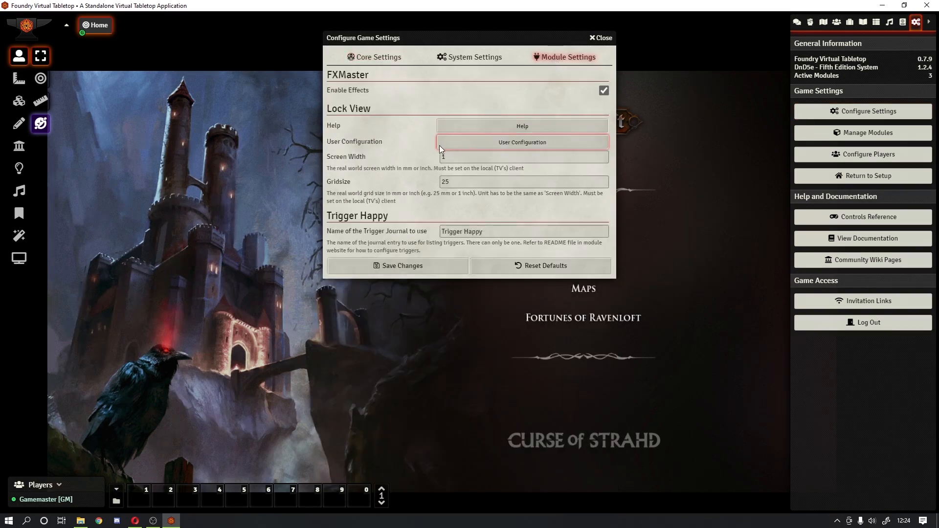
click(466, 144)
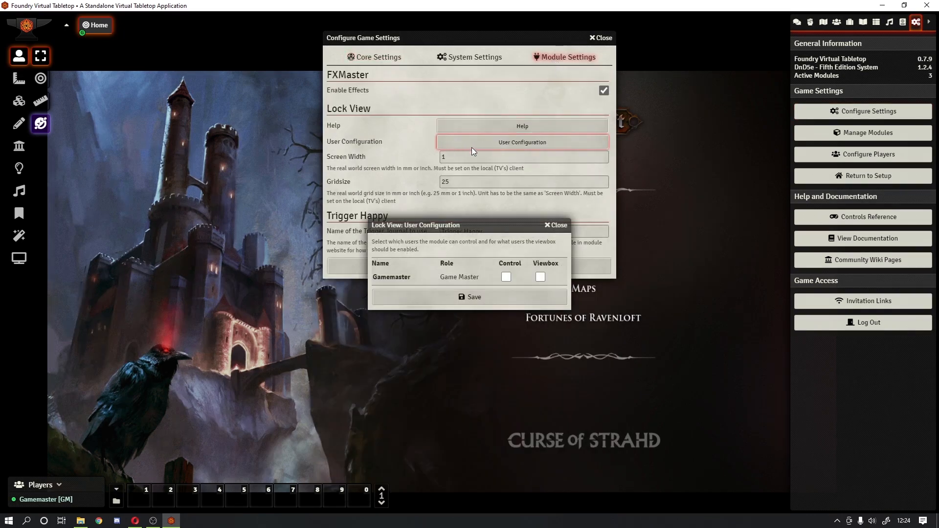
click(506, 276)
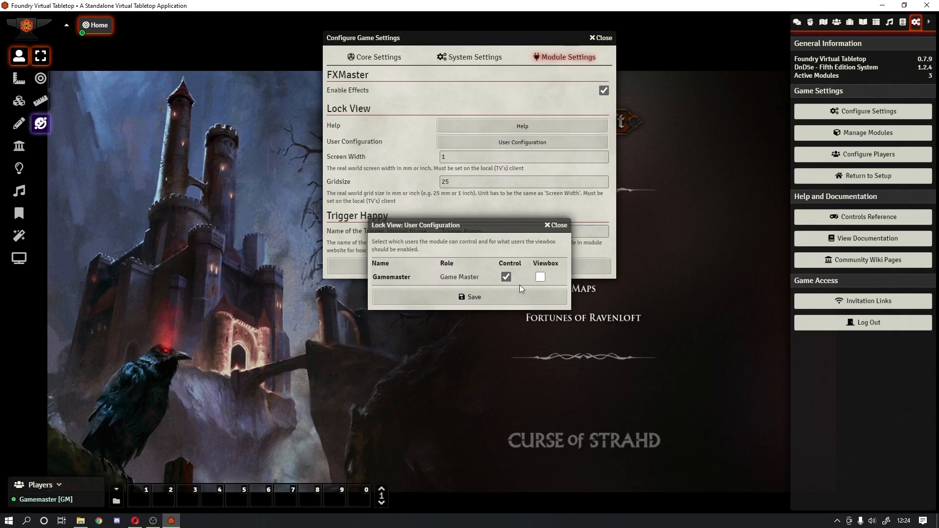
click(480, 296)
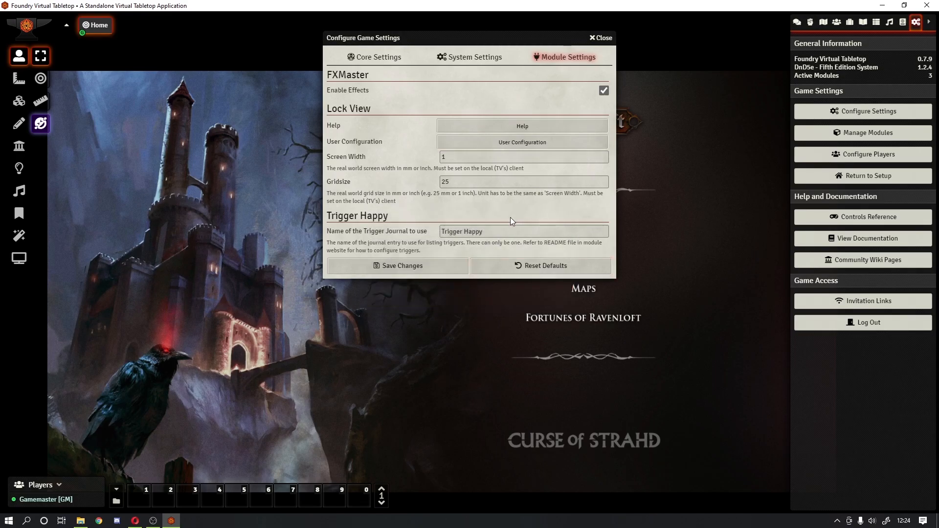
click(443, 266)
Step: Reload the application and check that panning the Home scene is locked
drag(434, 256, 556, 365)
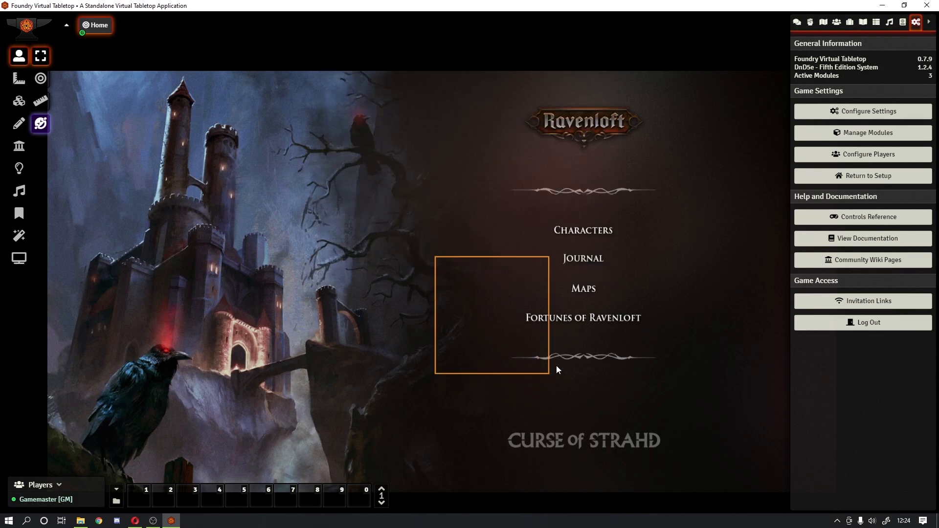
drag(509, 220, 484, 314)
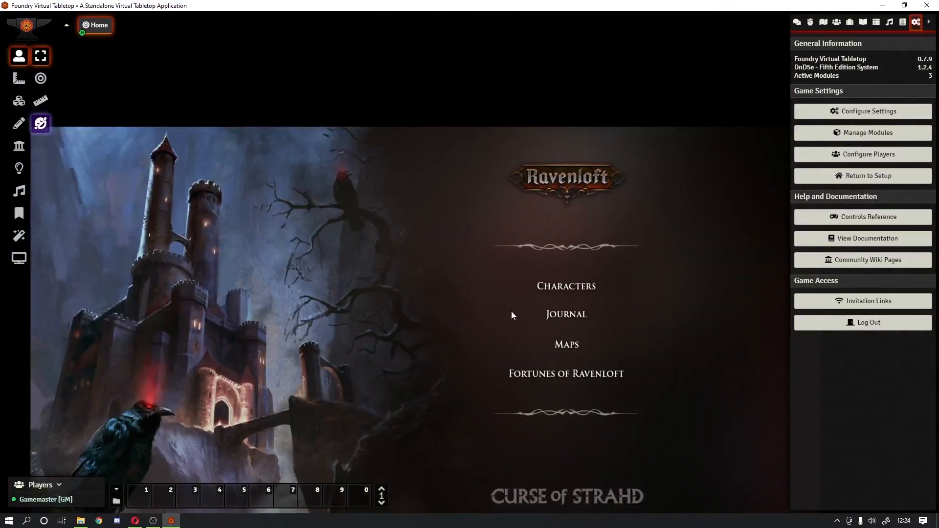
key(Escape)
click(479, 249)
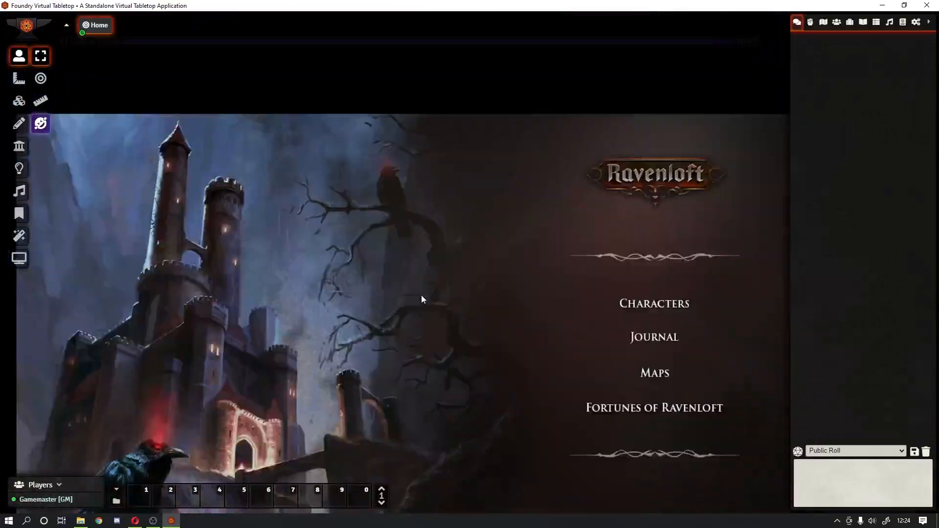
drag(421, 295, 446, 239)
scroll(444, 256, down, 9)
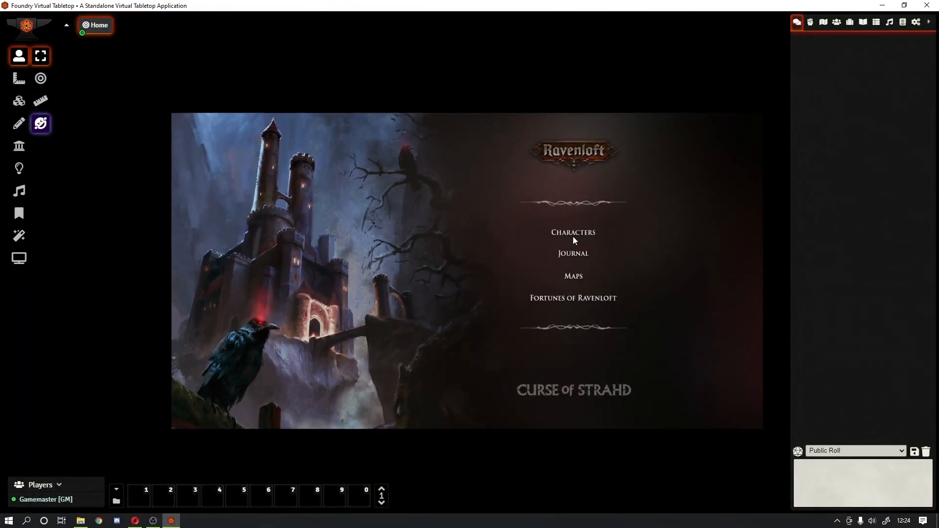
drag(371, 199, 566, 258)
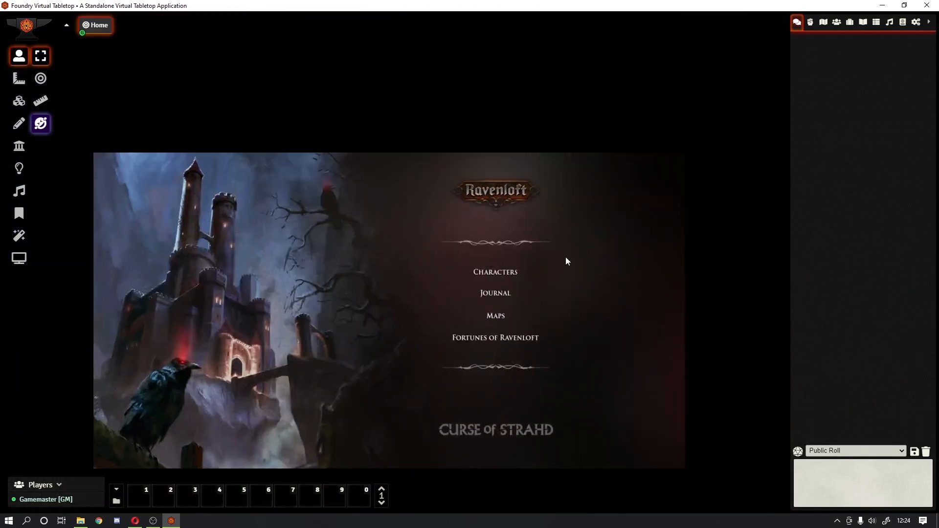
key(Escape)
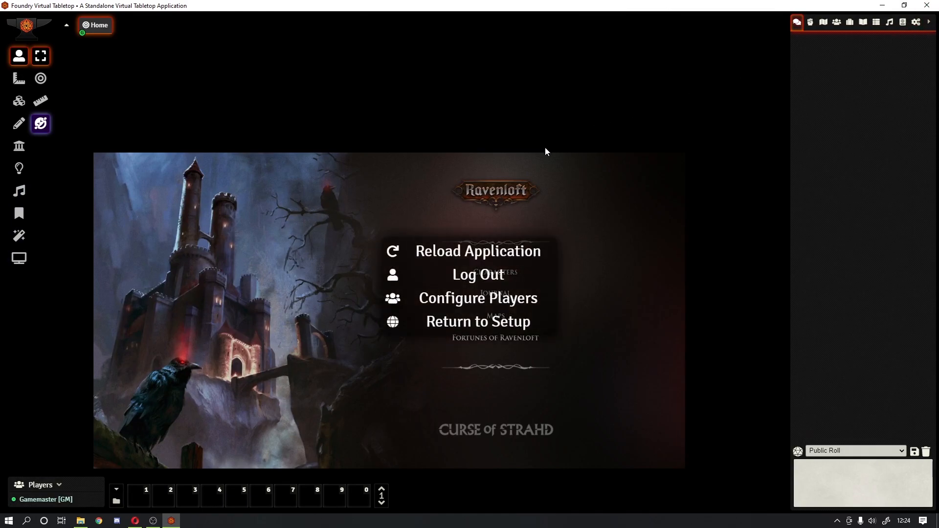
Step: Add a second user with the Player role in Configure Players and save
click(490, 306)
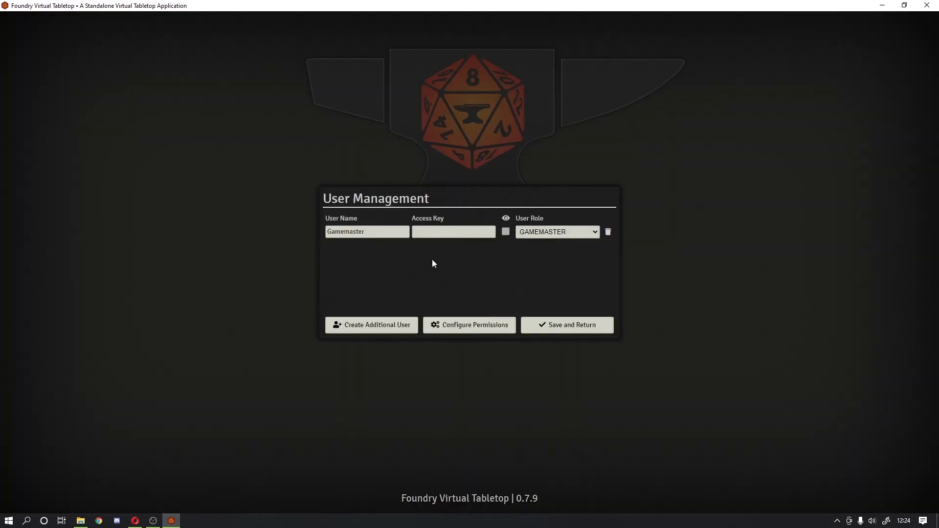
click(393, 328)
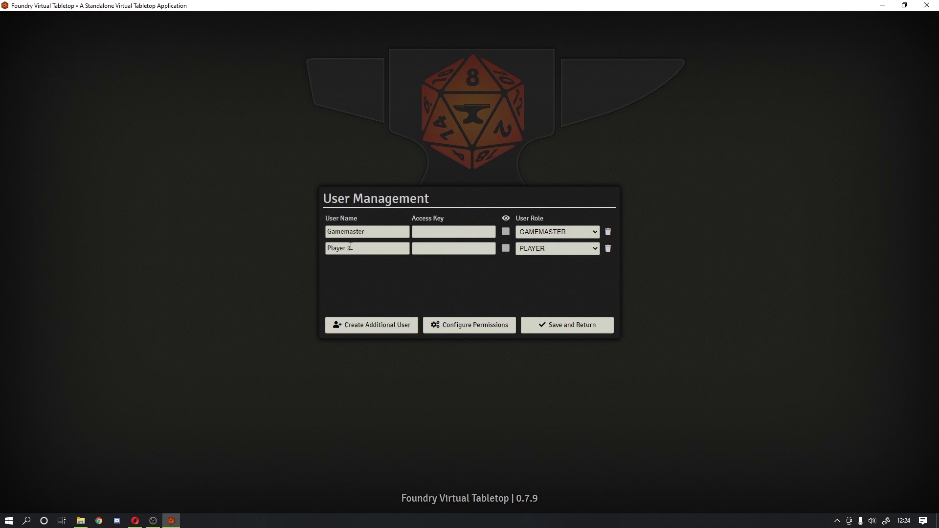
click(572, 332)
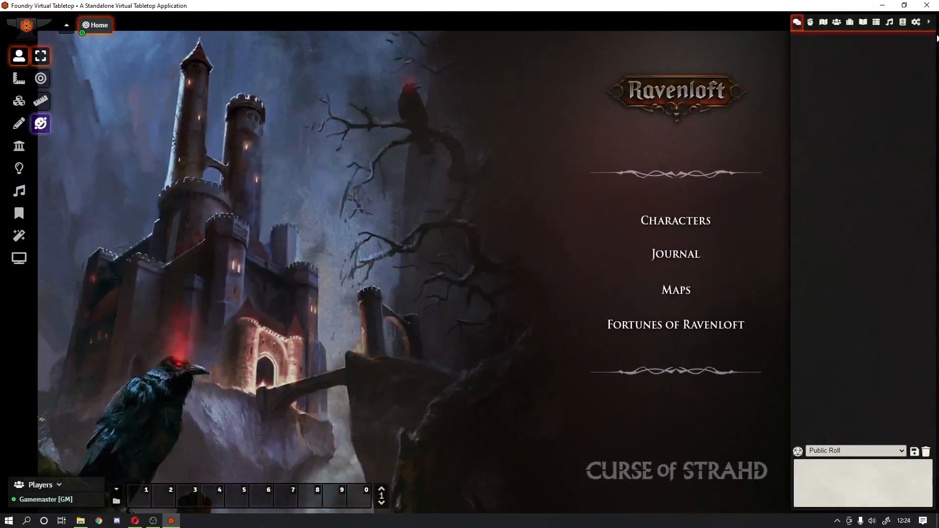
Step: Tick Lock View Control for the Gamemaster, then save the user configuration and game settings
click(916, 22)
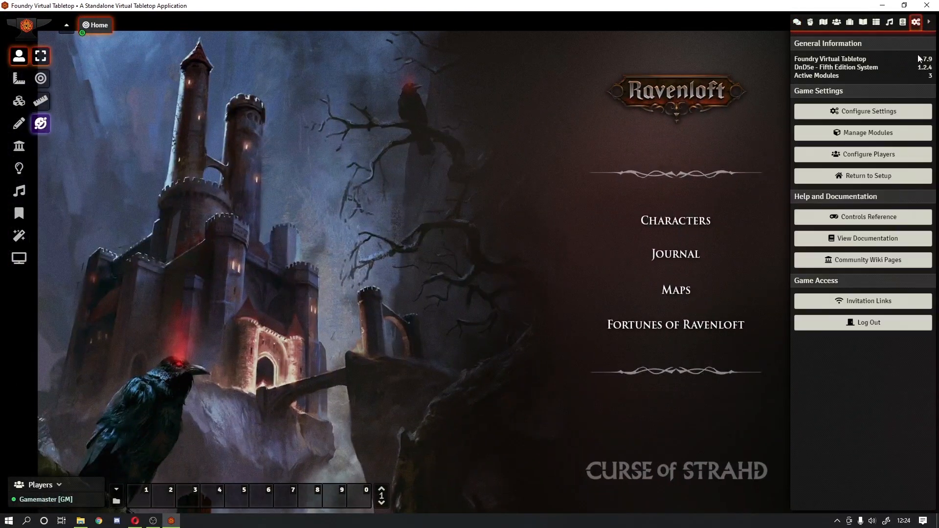
click(861, 116)
click(564, 57)
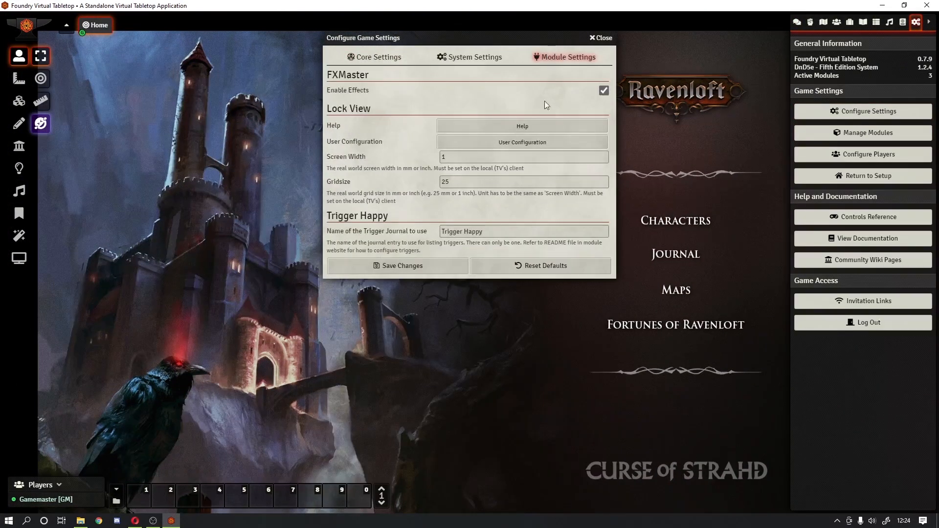
click(493, 144)
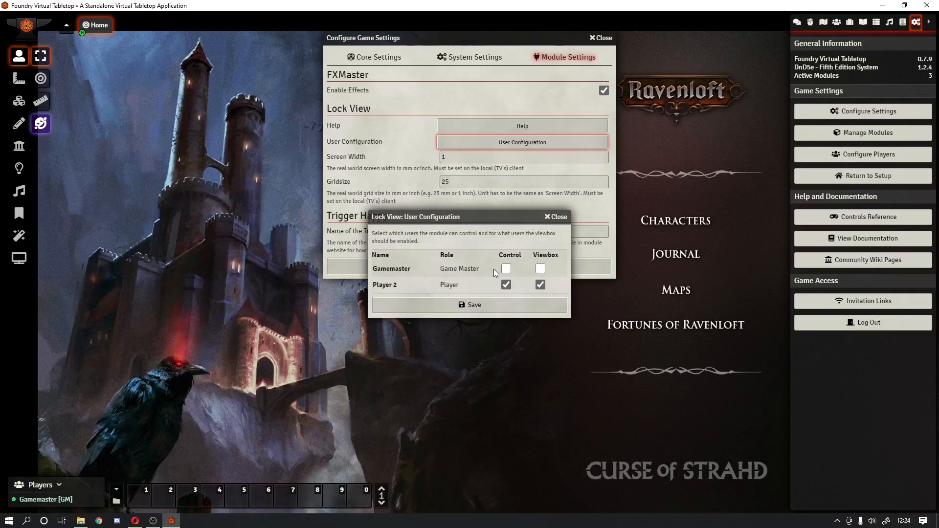
click(508, 269)
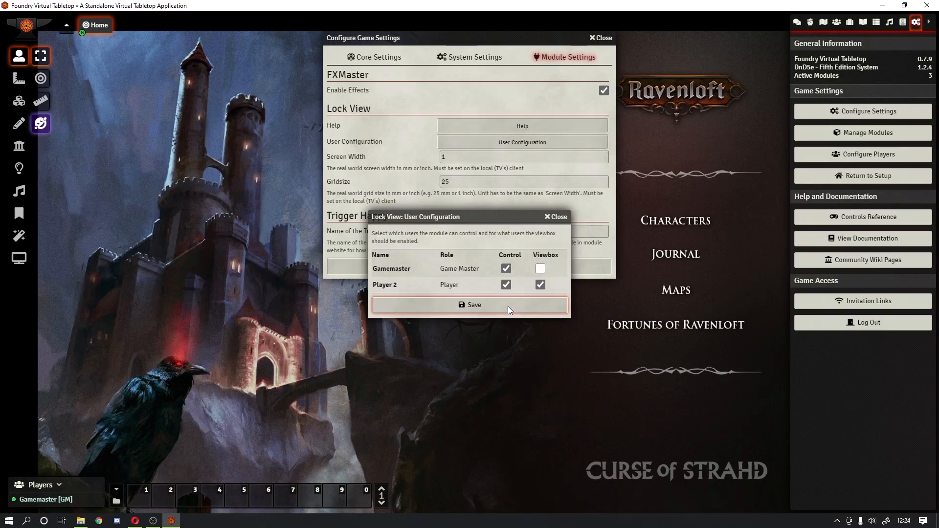
click(508, 306)
click(433, 271)
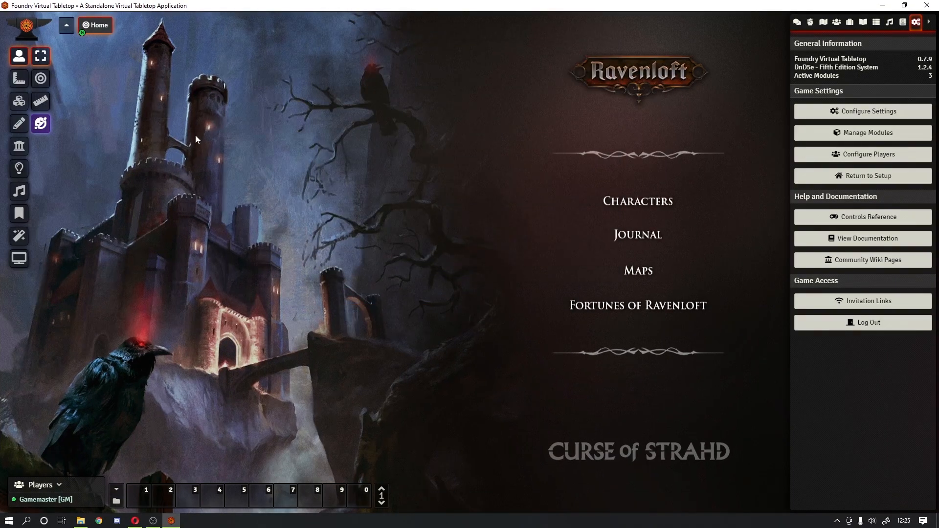
Step: Collapse the right sidebar so the Ravenloft menu art fills the window
click(928, 24)
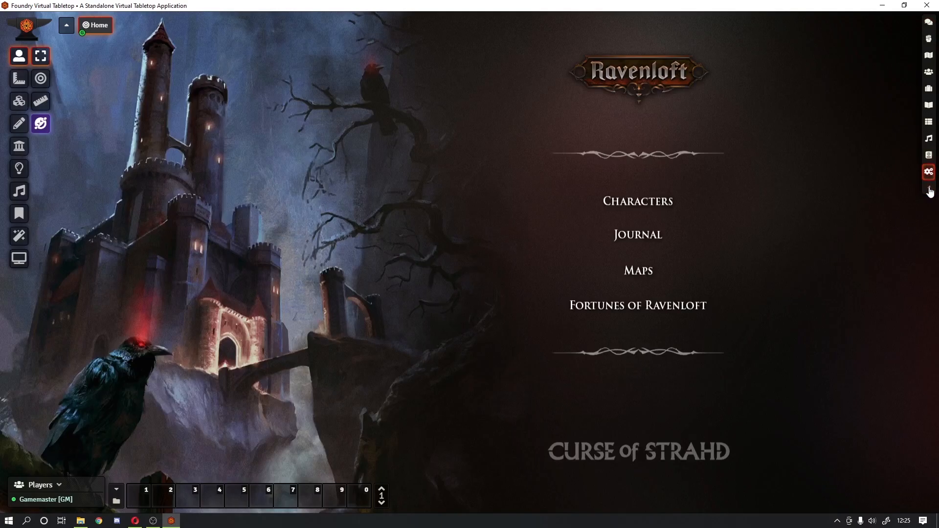
Step: Create a new scene named 'Journal' from the Scenes directory
click(929, 173)
click(823, 23)
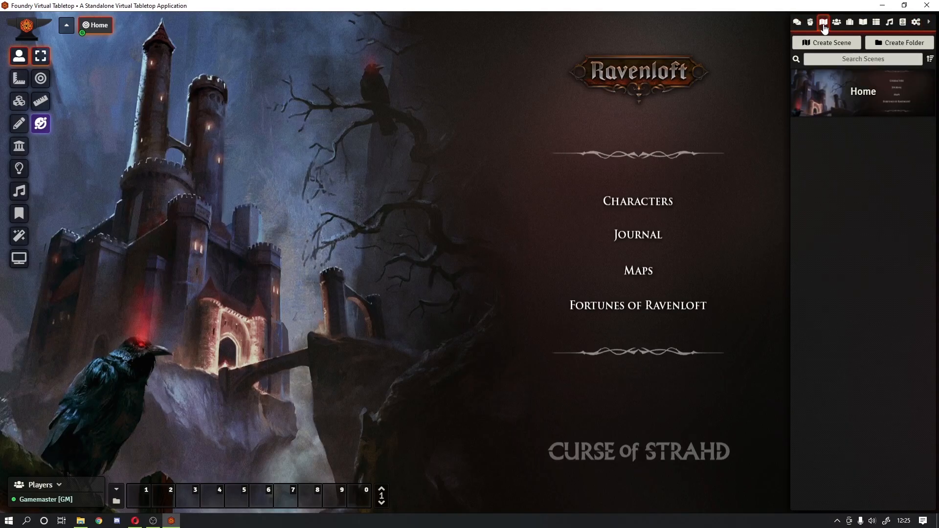
click(842, 41)
click(745, 64)
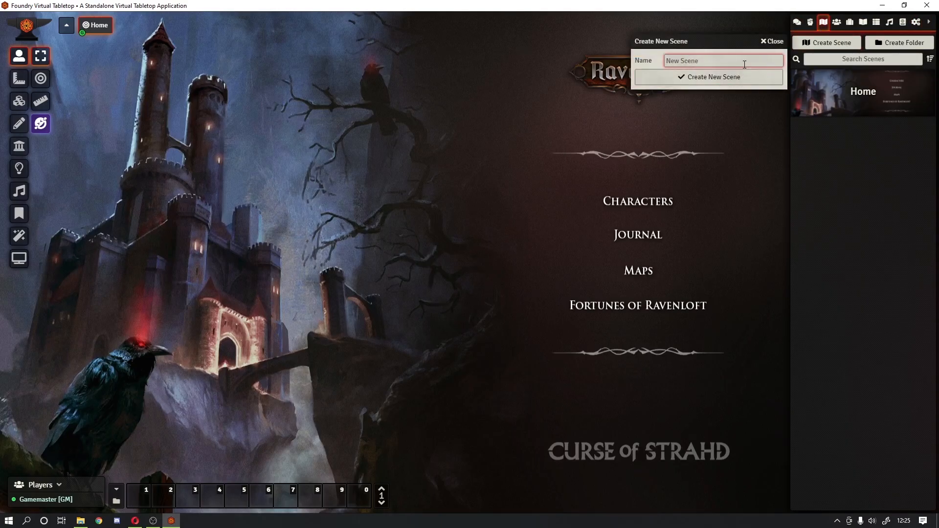
text(Journal)
key(Return)
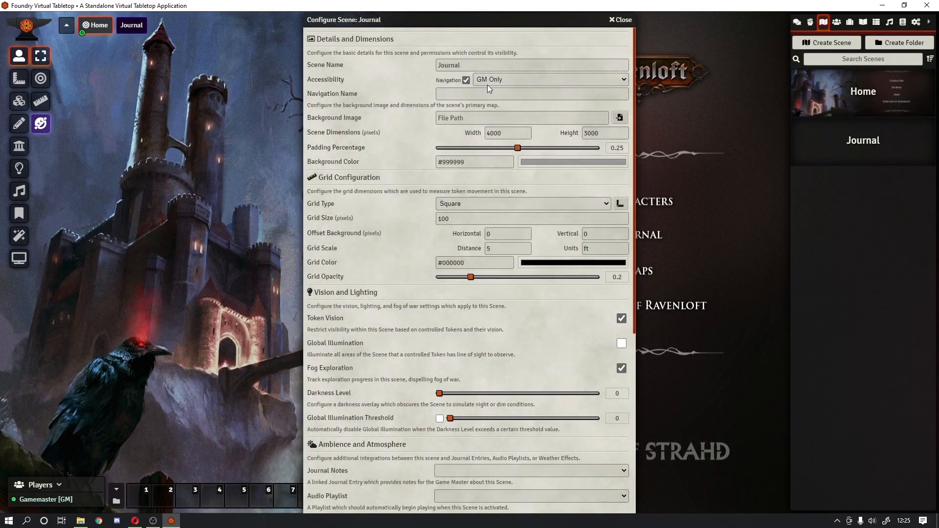
Step: Set the scene's accessibility to All Players and its navigation name to 'Journal'
click(502, 83)
click(491, 101)
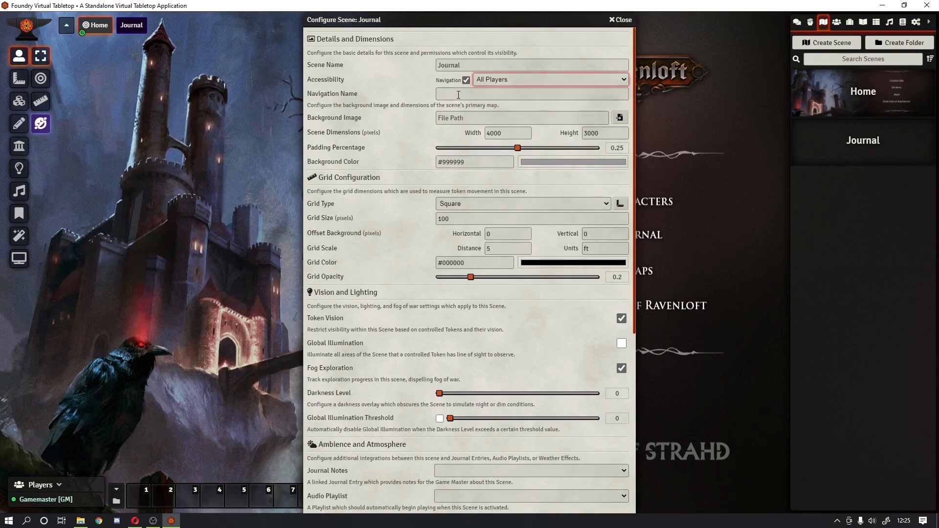
click(458, 95)
text(Journal)
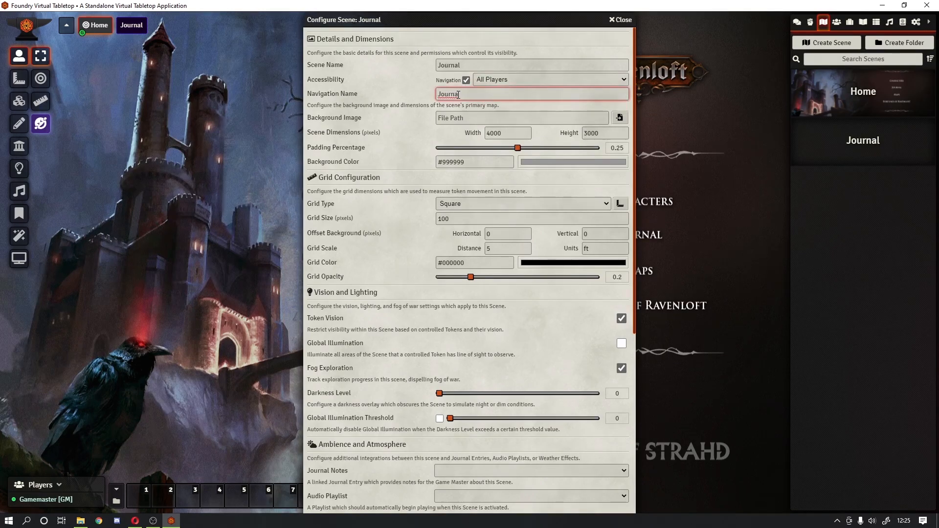
Step: Choose ravenloft/ui-assets/main-menu/ravenloft-journal-v01.jpg as the background image
click(622, 116)
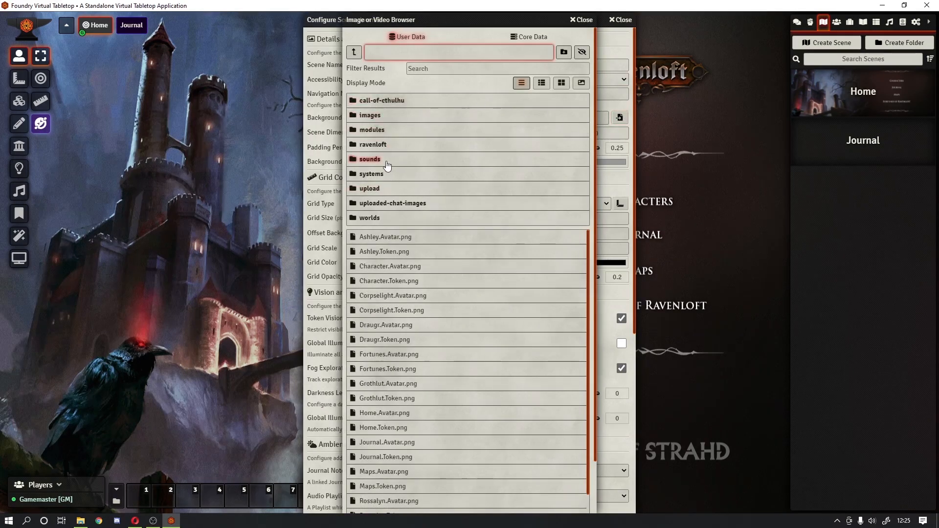
click(386, 145)
click(389, 116)
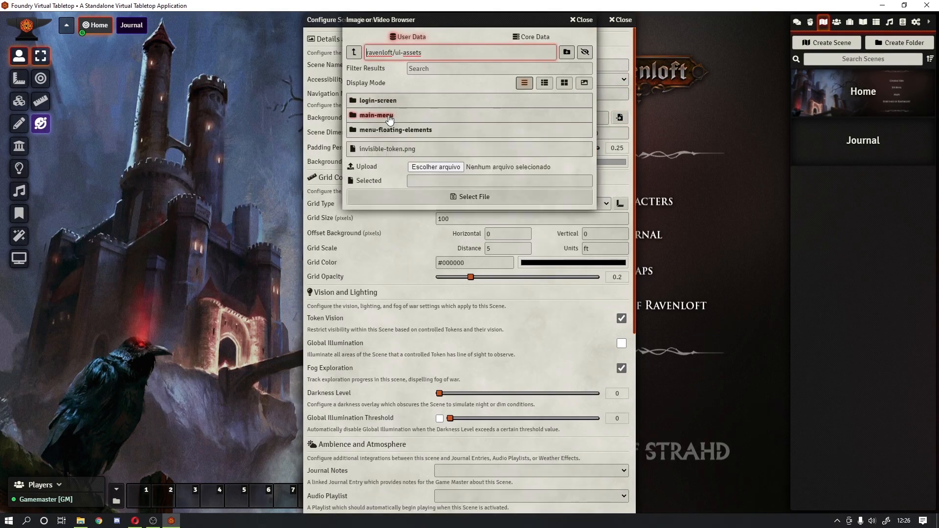
click(390, 118)
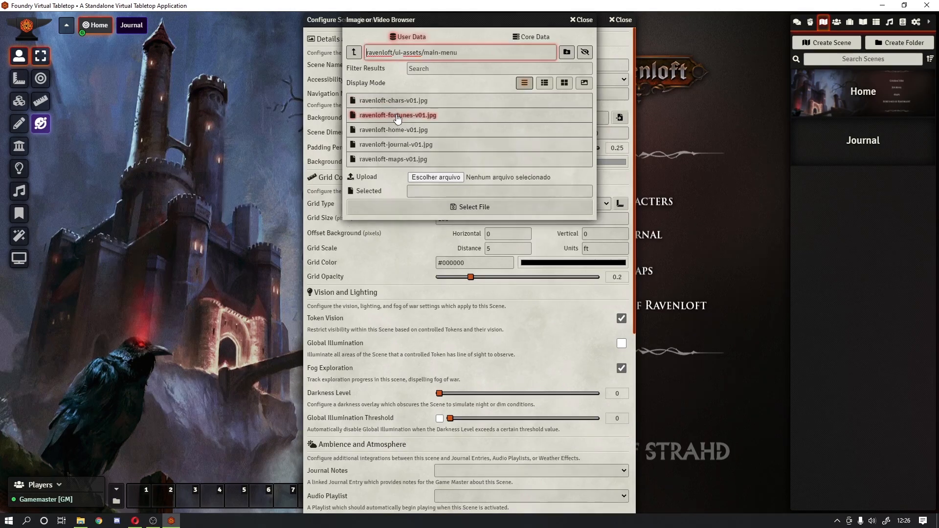
click(420, 145)
Step: Confirm the background and size the scene 1920×1026 with a black background colour
click(433, 203)
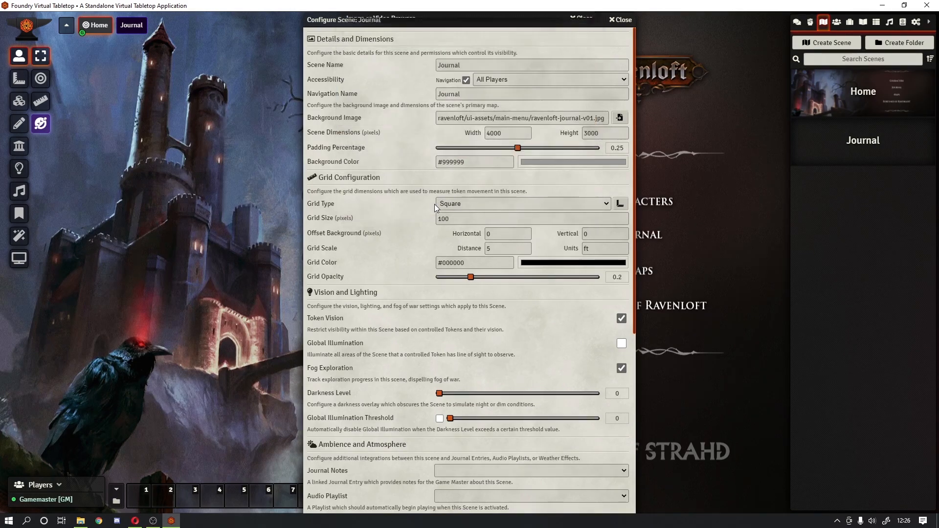
double_click(518, 133)
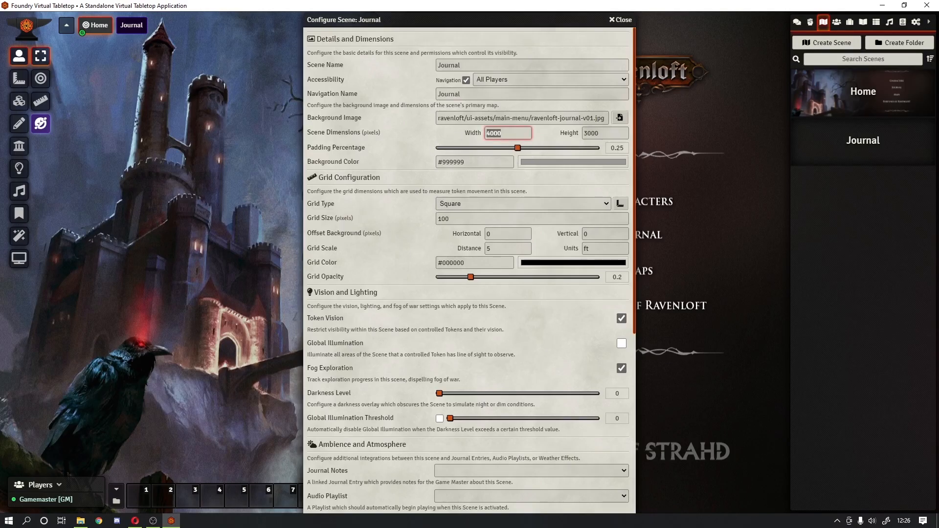
text(1920)
key(Tab)
text(1026)
key(Tab)
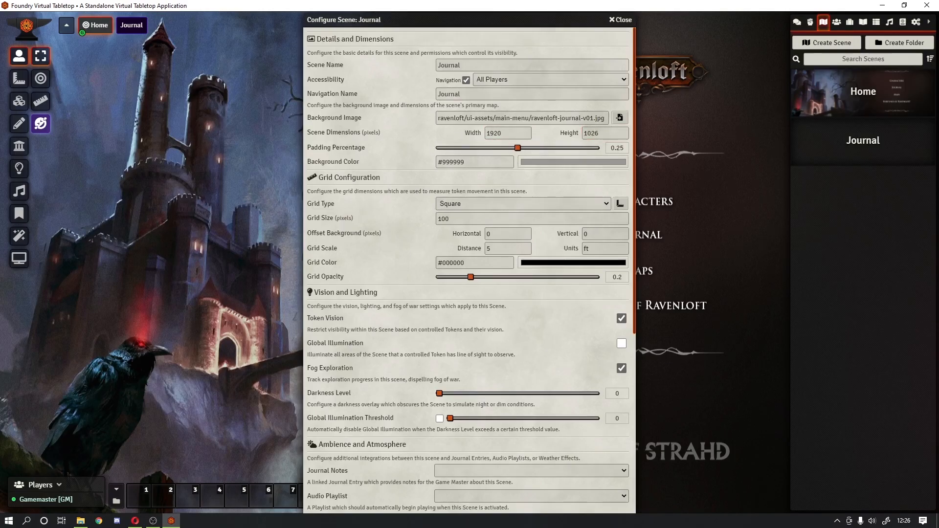
click(567, 164)
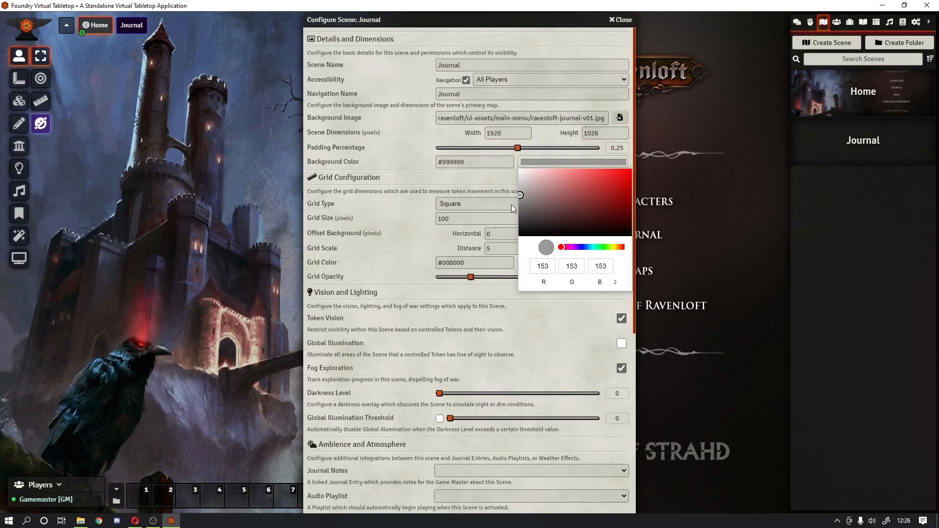
drag(525, 219, 479, 243)
click(377, 201)
Step: Make the scene gridless at grid size 50, token vision off, zoom locked, Horizontal Fit autoscale, and save
click(446, 204)
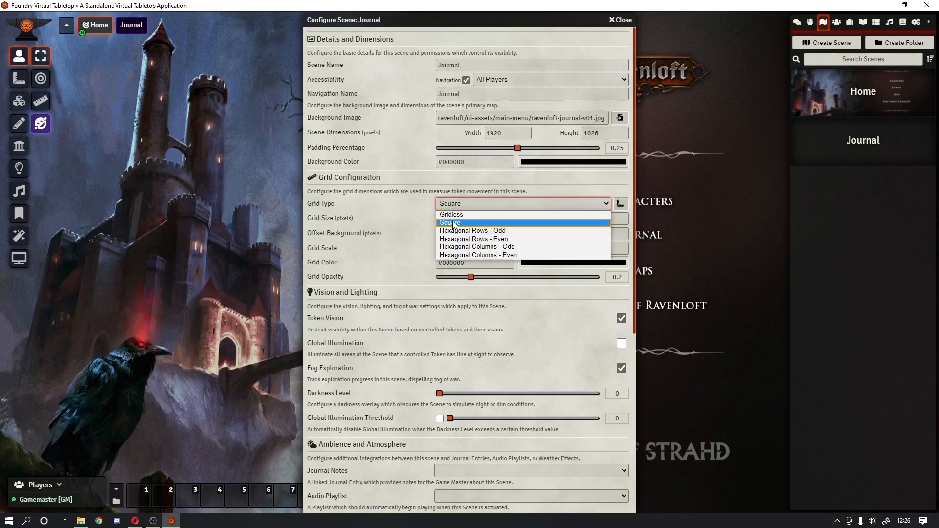
click(446, 210)
key(Tab)
text(50)
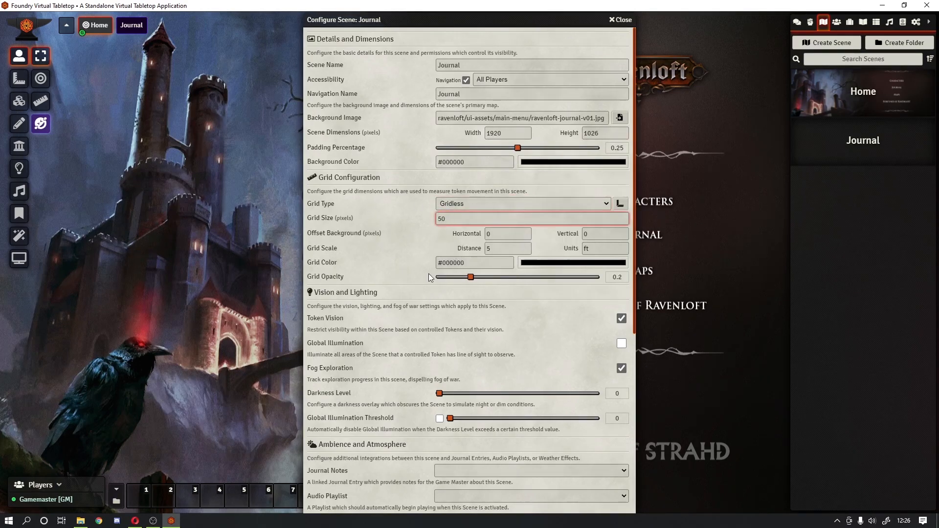
click(544, 314)
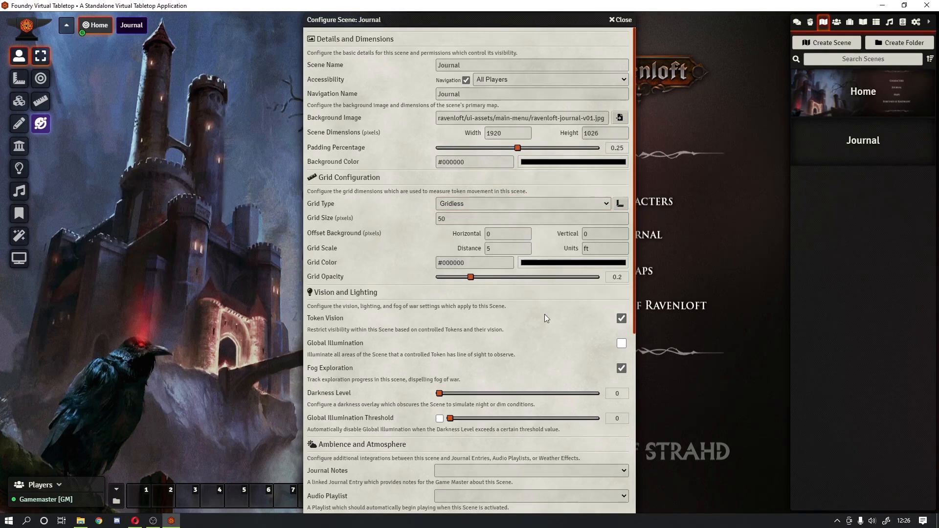
click(621, 319)
scroll(424, 326, down, 6)
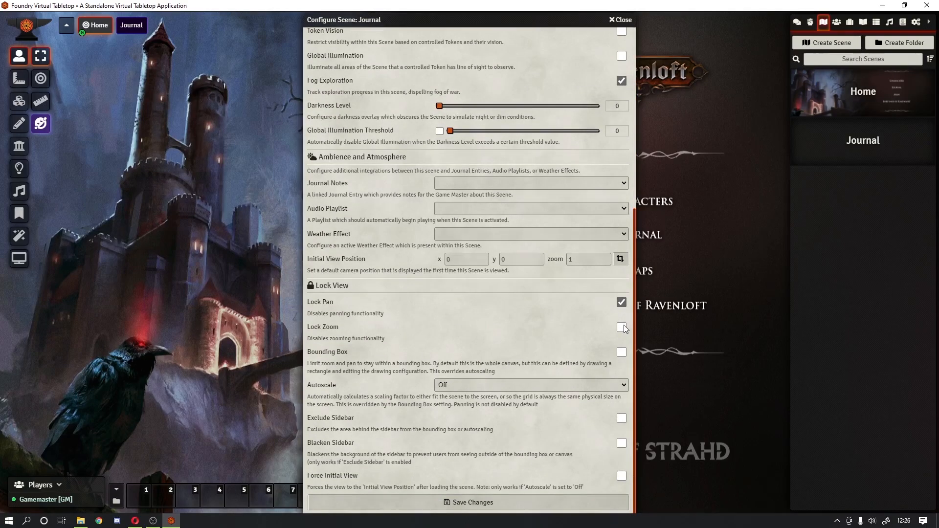
click(510, 383)
click(447, 405)
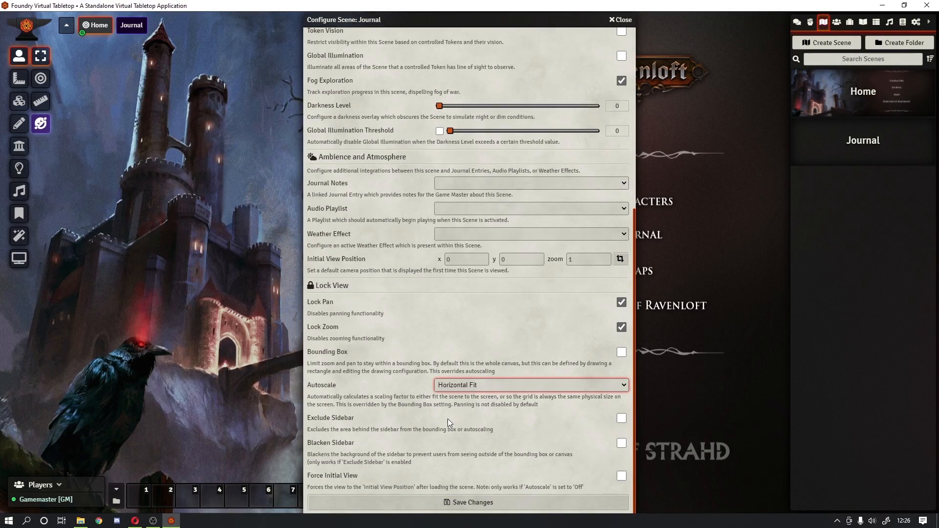
click(424, 506)
Step: Accept the new dimensions, preview the Journal scene, then return to Home with the sidebar collapsed
click(419, 291)
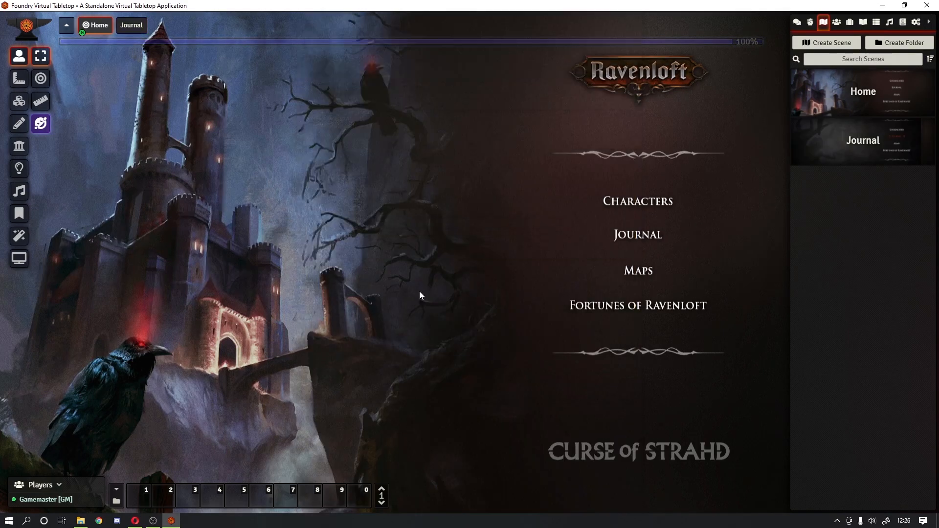
click(133, 25)
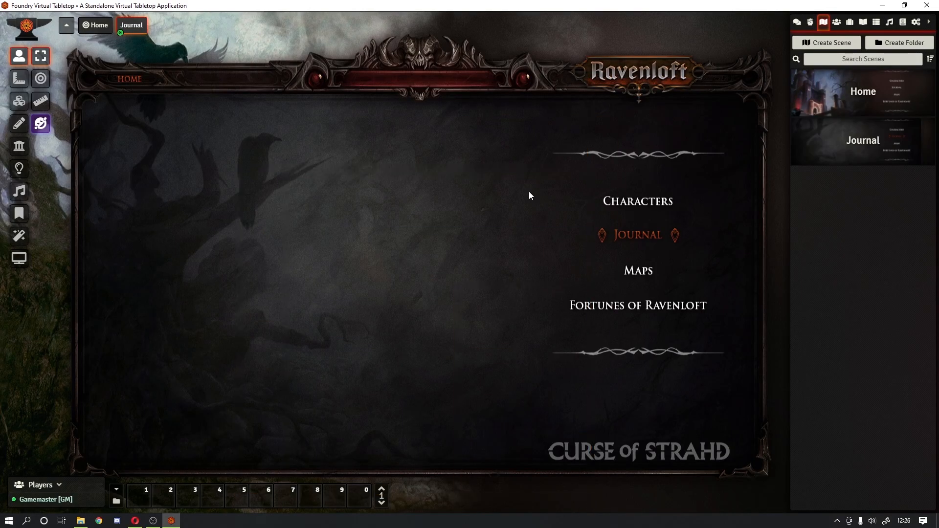
click(797, 22)
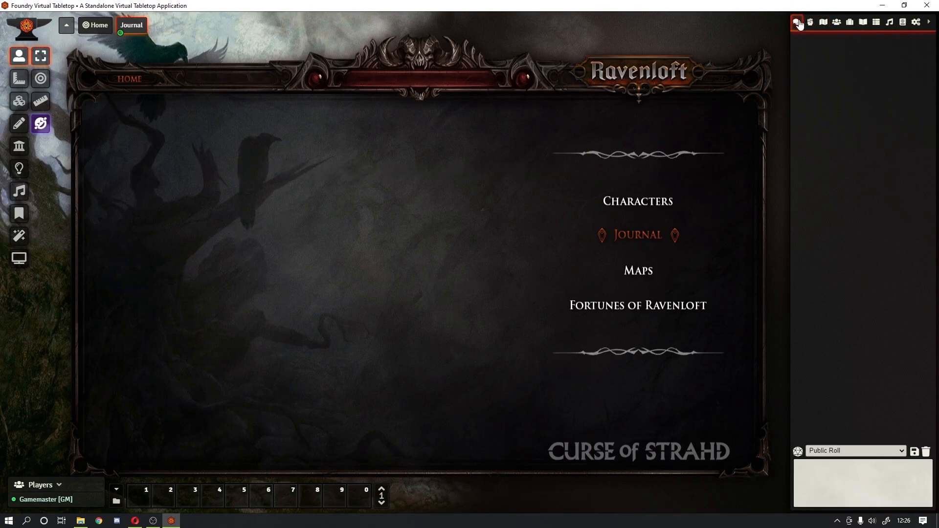
click(928, 22)
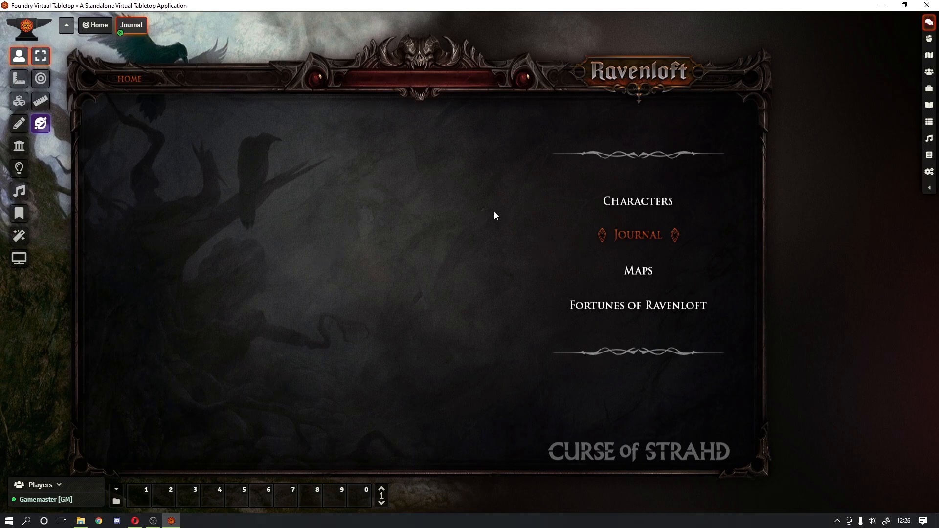
click(89, 29)
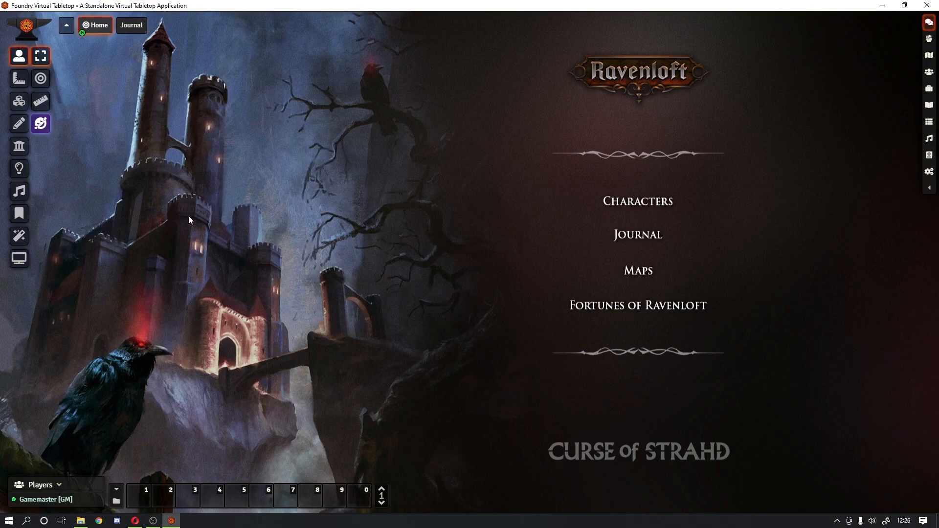
Step: Draw a large light over the menu centre and colour it red #c20000
click(19, 101)
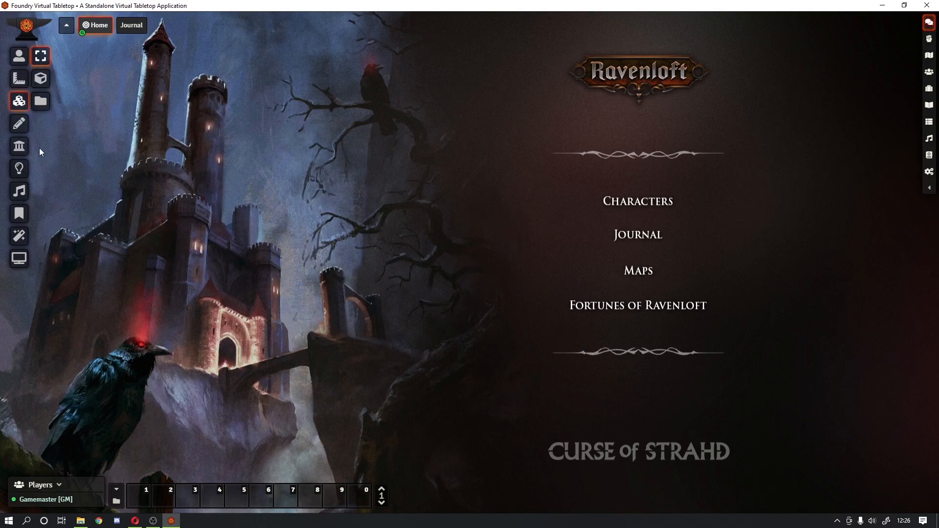
click(27, 168)
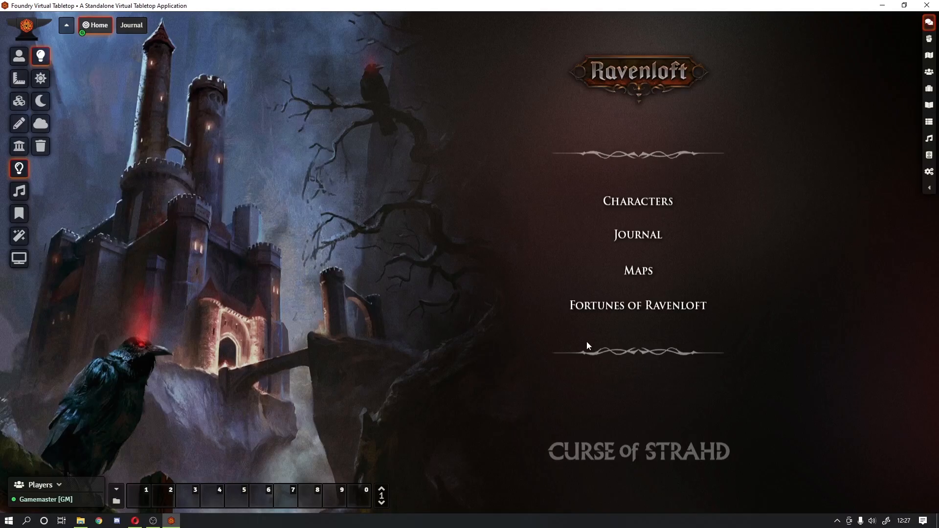
drag(535, 250, 812, 428)
double_click(559, 253)
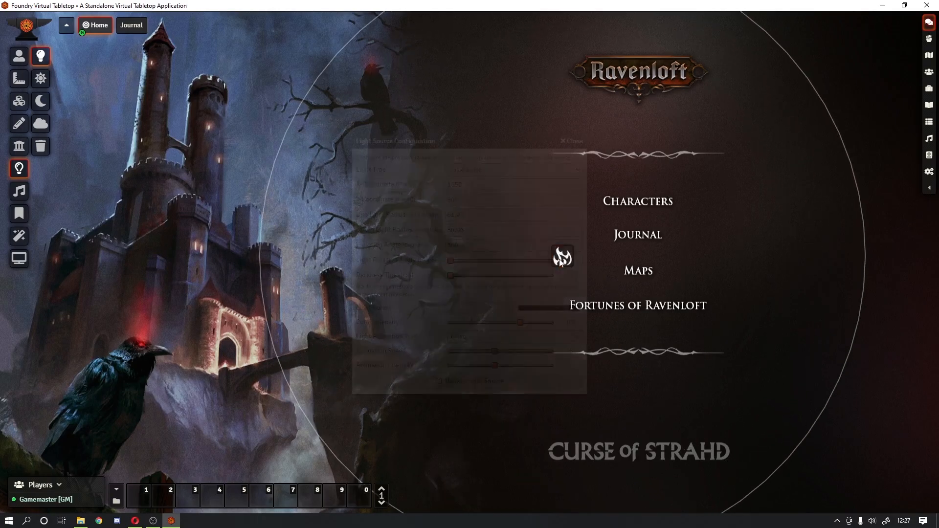
click(550, 305)
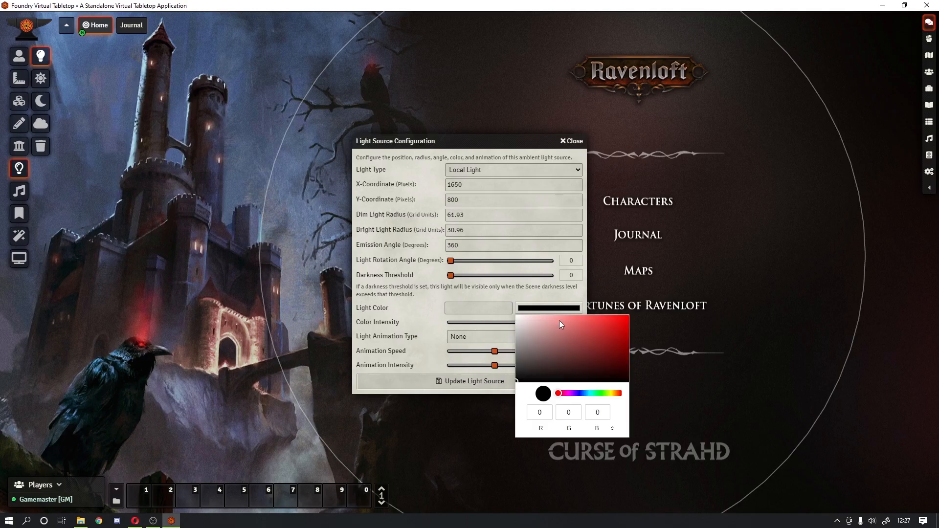
drag(558, 320, 649, 328)
click(524, 287)
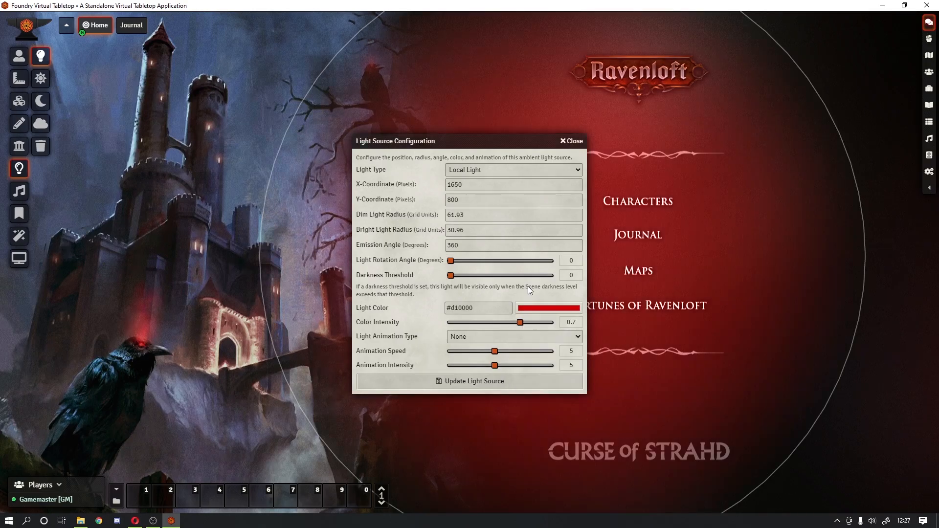
click(567, 309)
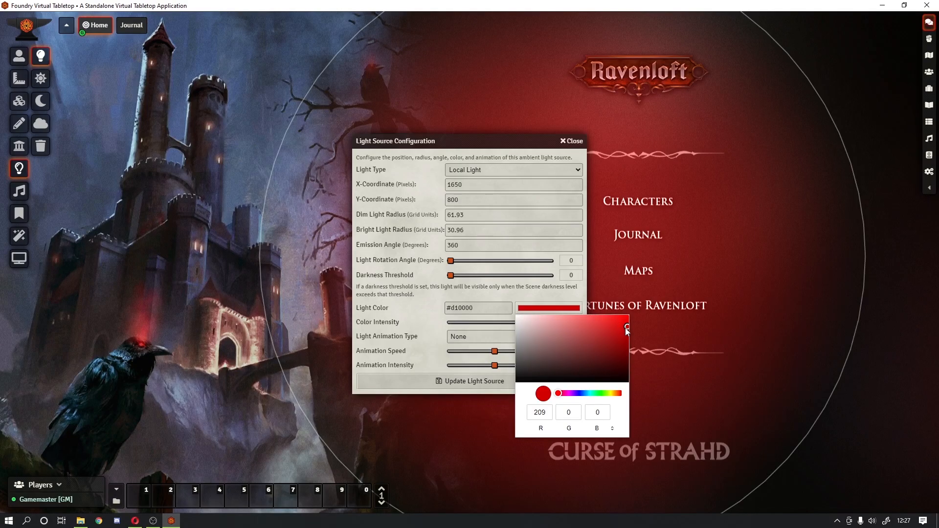
drag(626, 328, 630, 331)
click(521, 289)
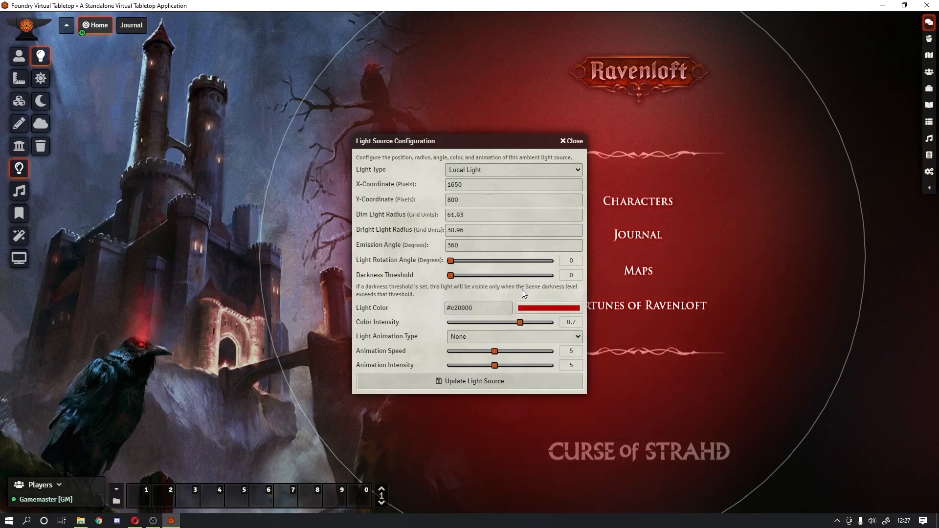
Step: Give the red light a Swirling Fog animation and move it beside the Curse of Strahd title
click(483, 337)
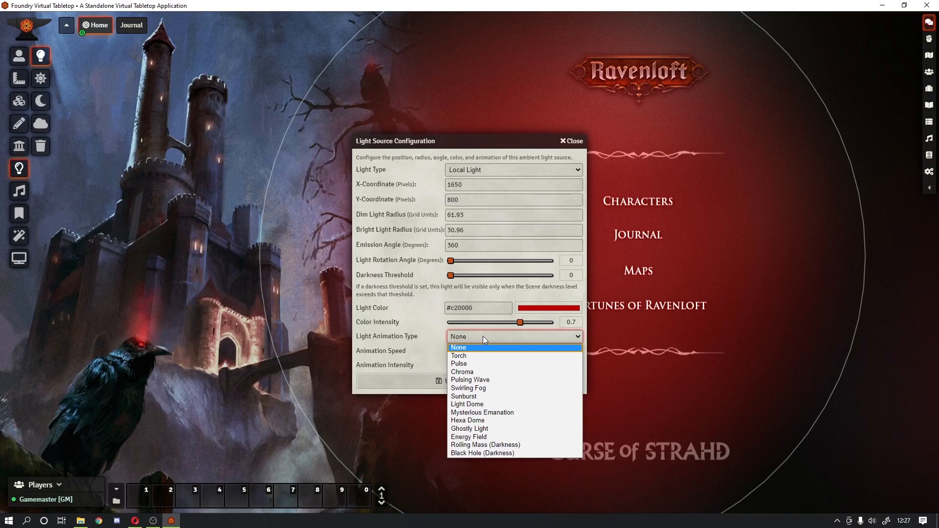
click(497, 432)
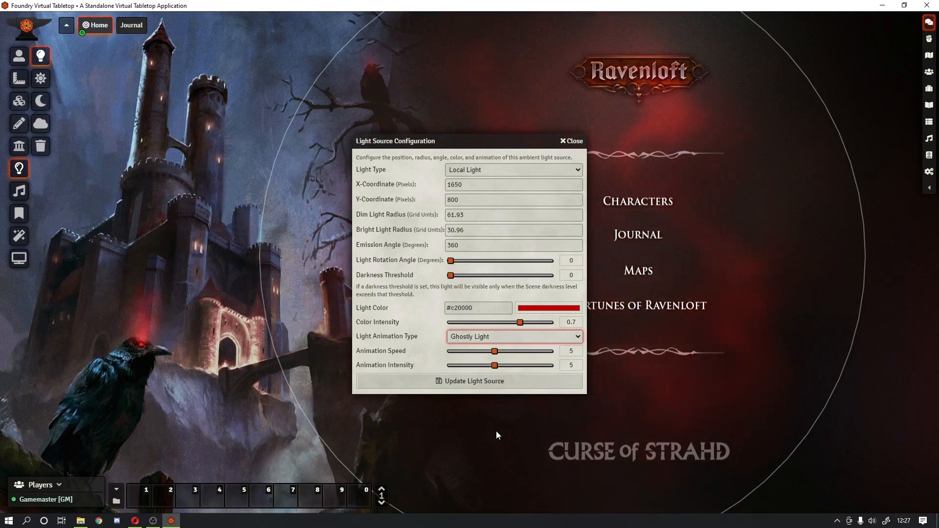
click(510, 338)
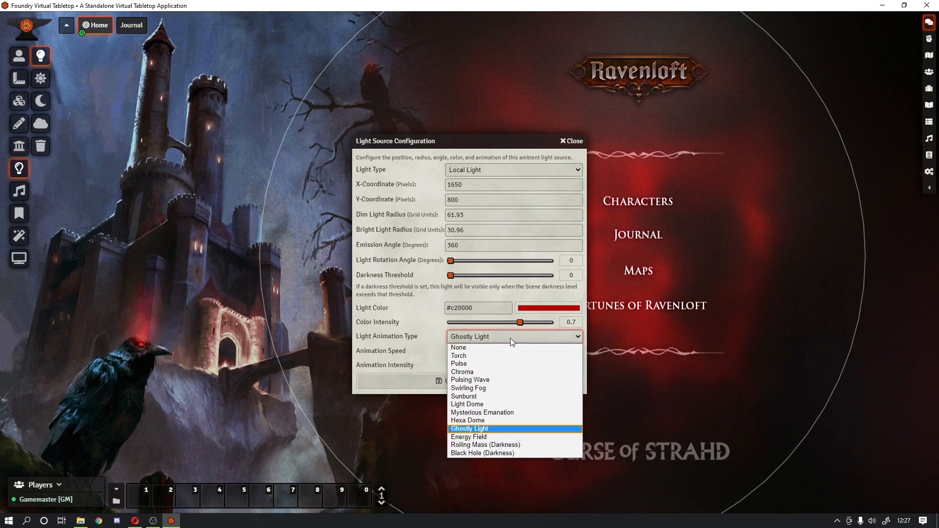
click(494, 389)
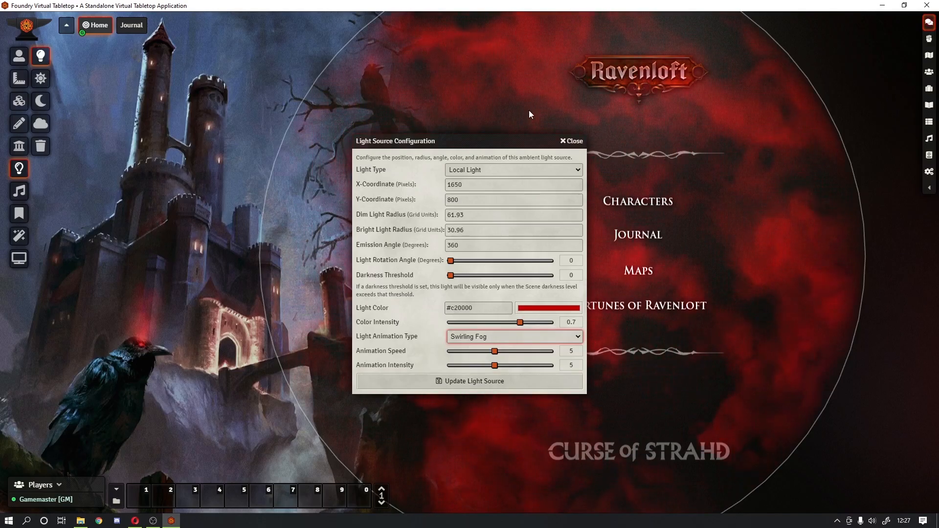
drag(485, 145, 297, 126)
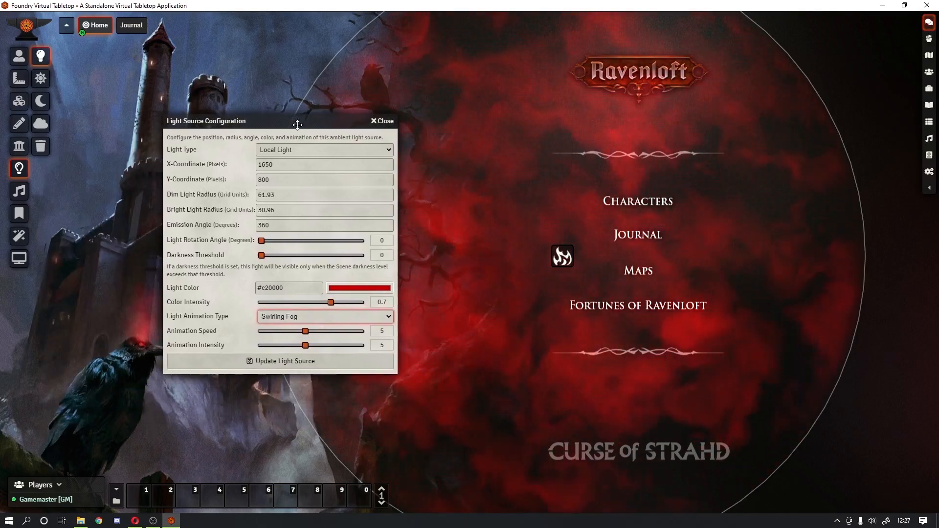
click(236, 361)
drag(571, 244, 775, 424)
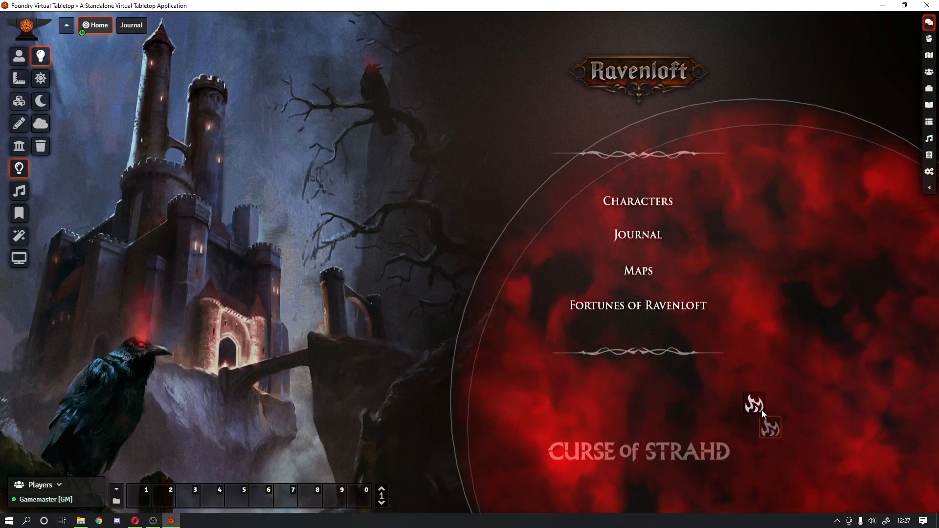
click(18, 56)
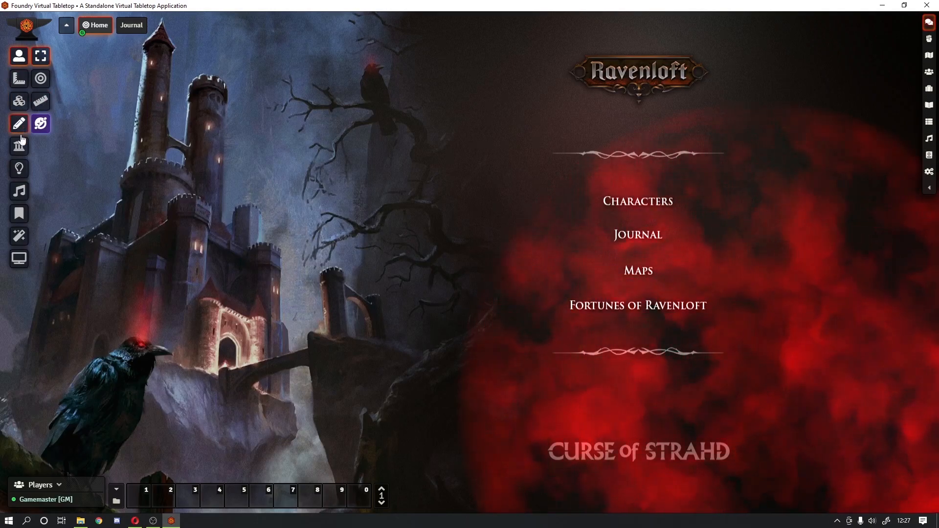
Step: Lower the red light to 0.35 colour intensity, animation speed 2, animation intensity 4, and apply
click(19, 169)
double_click(753, 410)
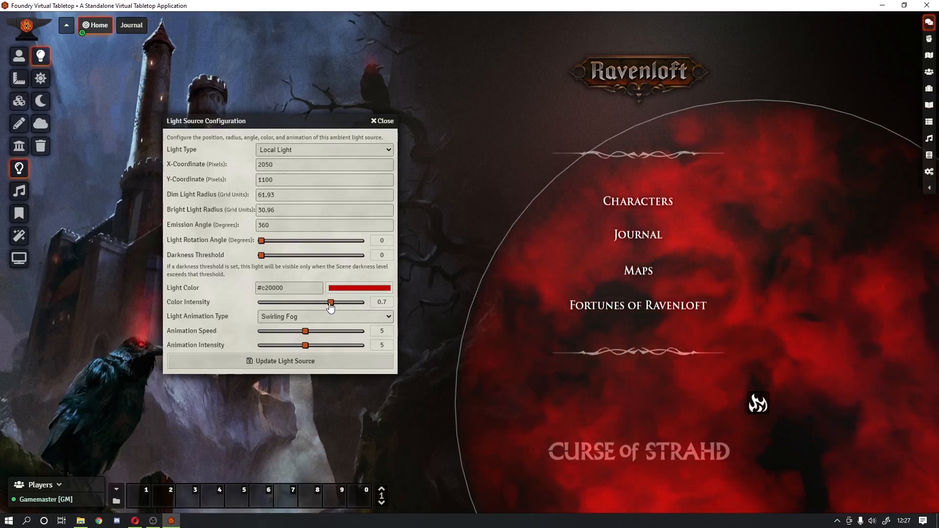
scroll(331, 303, down, 4)
scroll(331, 307, down, 1)
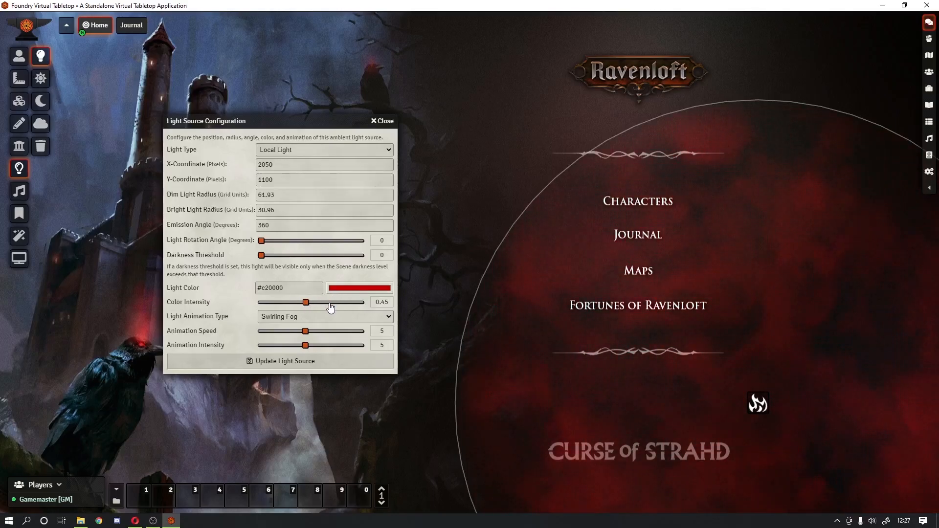
scroll(331, 307, down, 1)
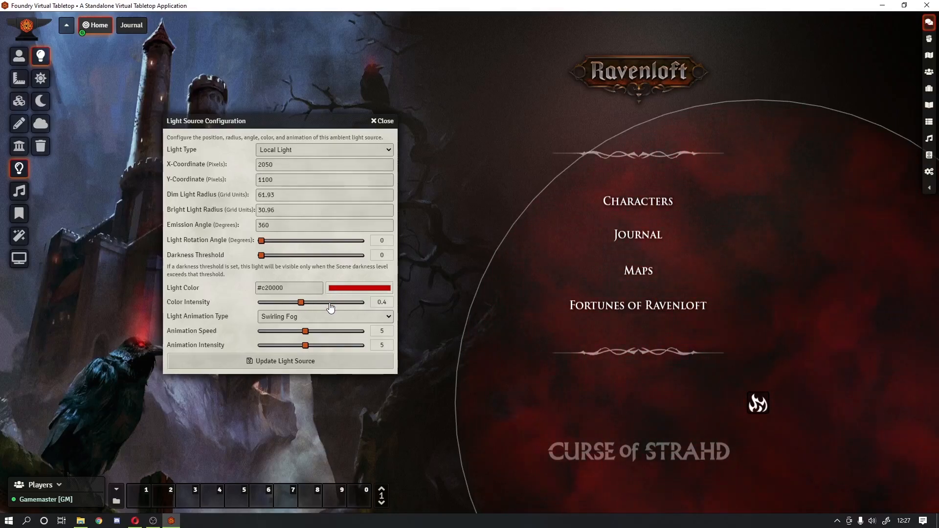
scroll(331, 307, down, 1)
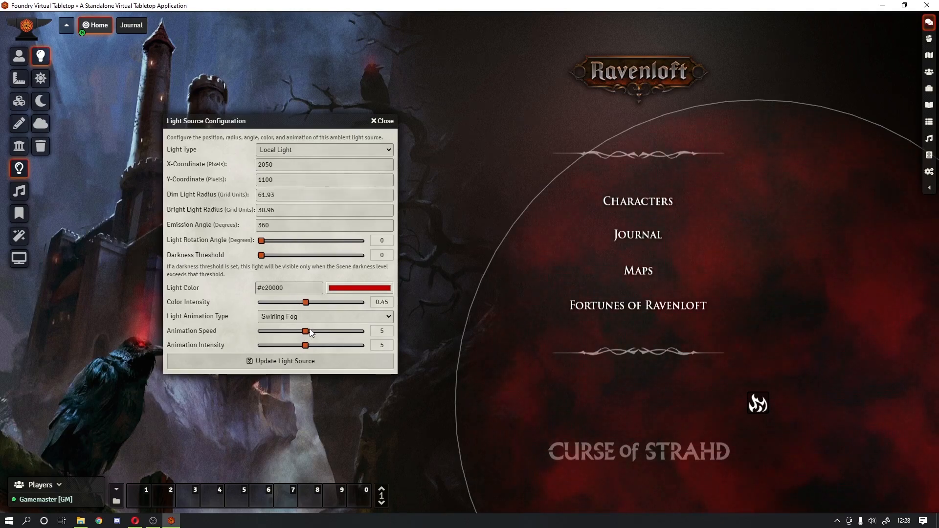
scroll(313, 334, down, 4)
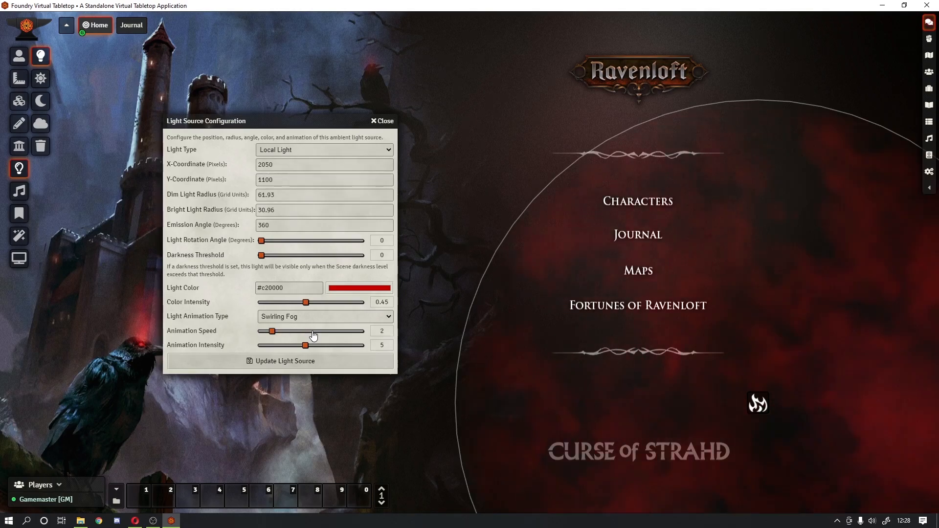
scroll(314, 334, up, 1)
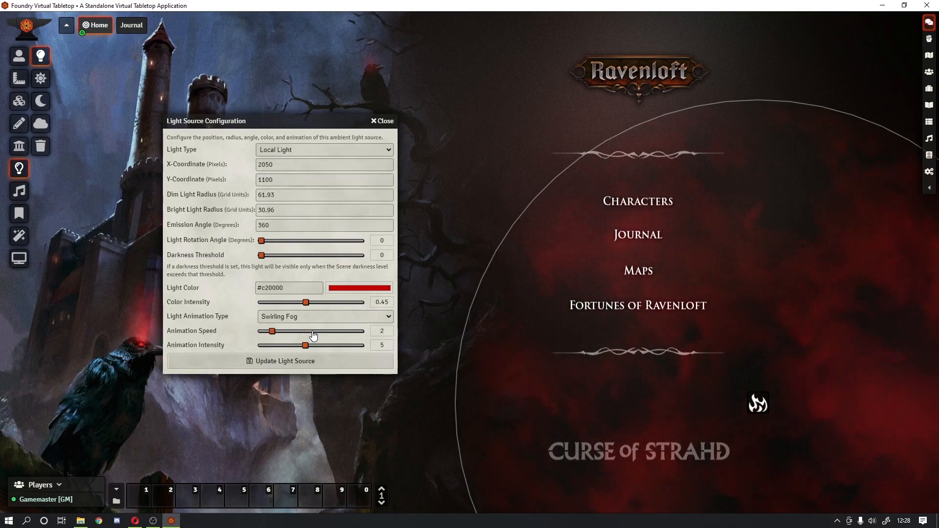
scroll(313, 334, down, 1)
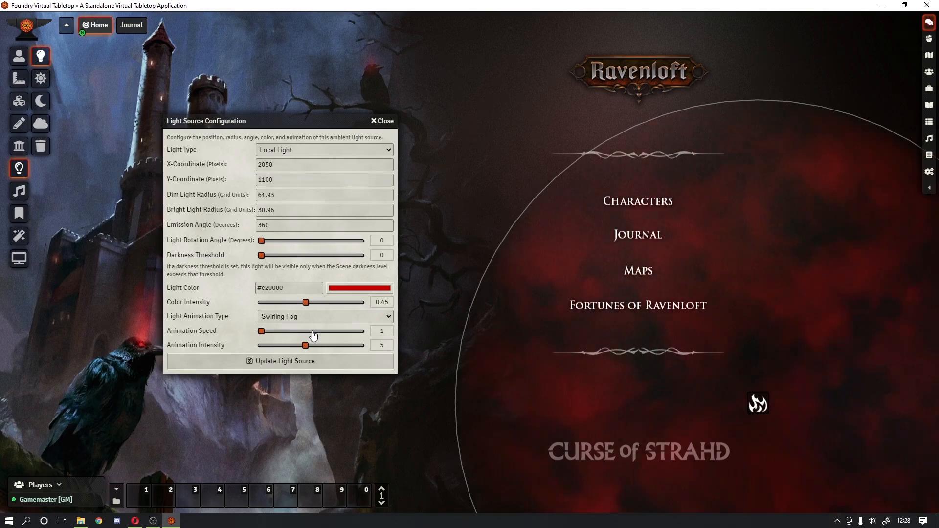
scroll(308, 346, down, 1)
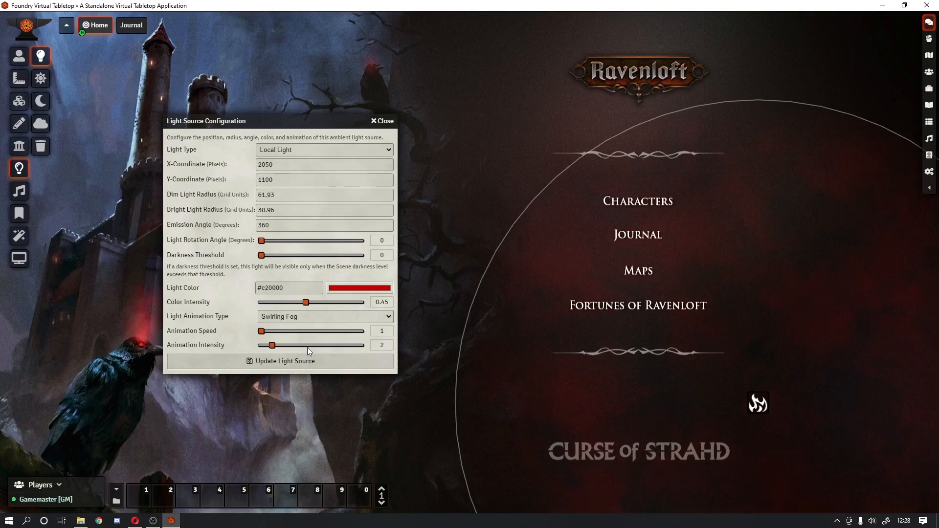
scroll(295, 335, up, 1)
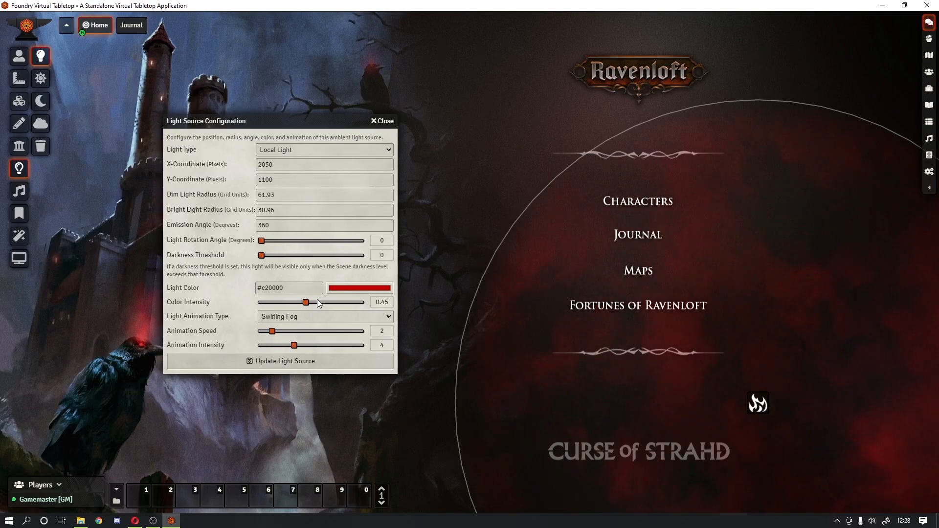
scroll(317, 300, down, 2)
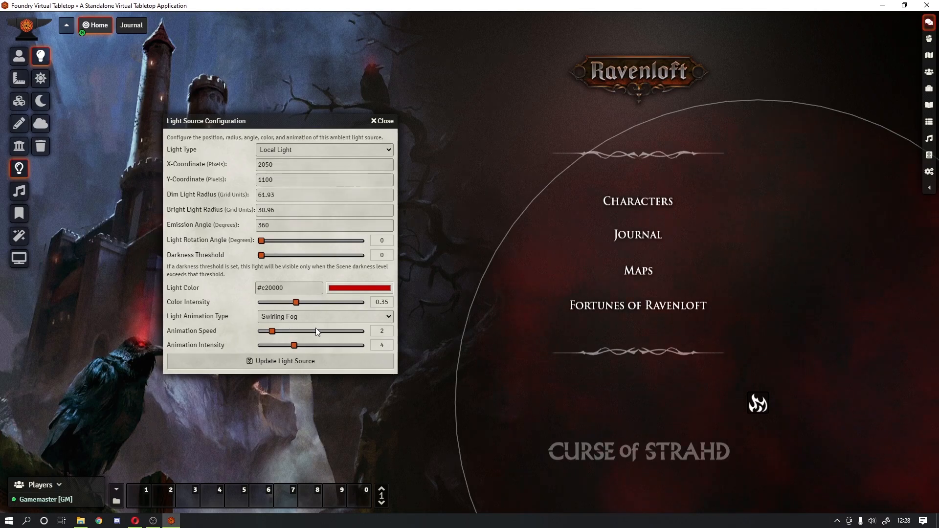
click(283, 361)
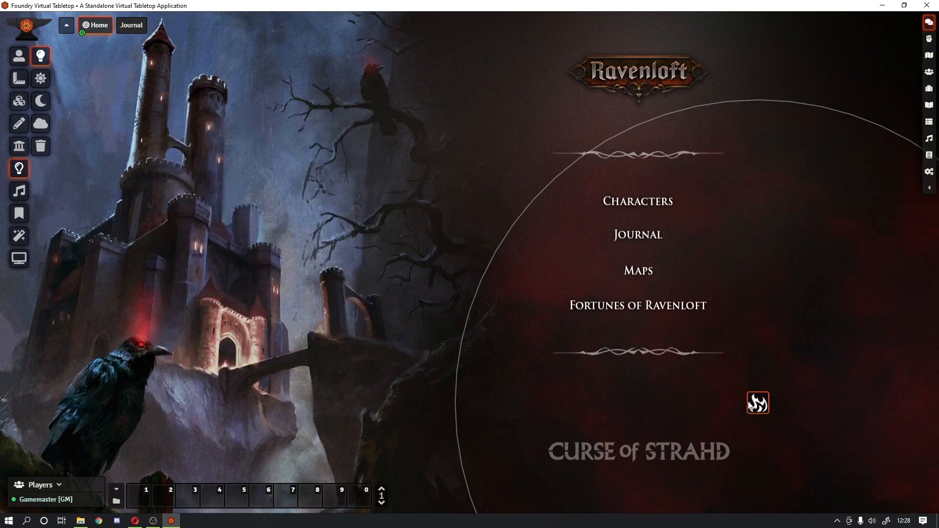
Step: Nudge the red light slightly left and readjust its fog animation speed
drag(757, 404, 742, 409)
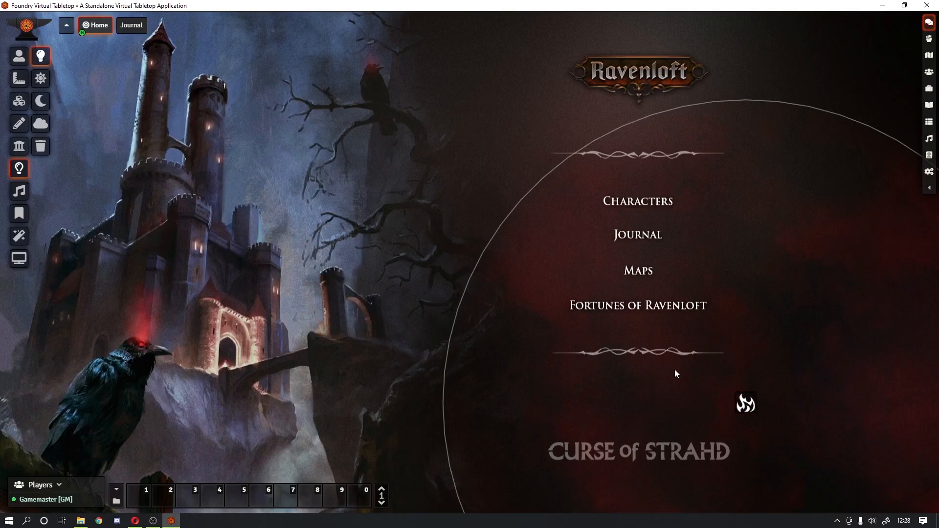
double_click(750, 411)
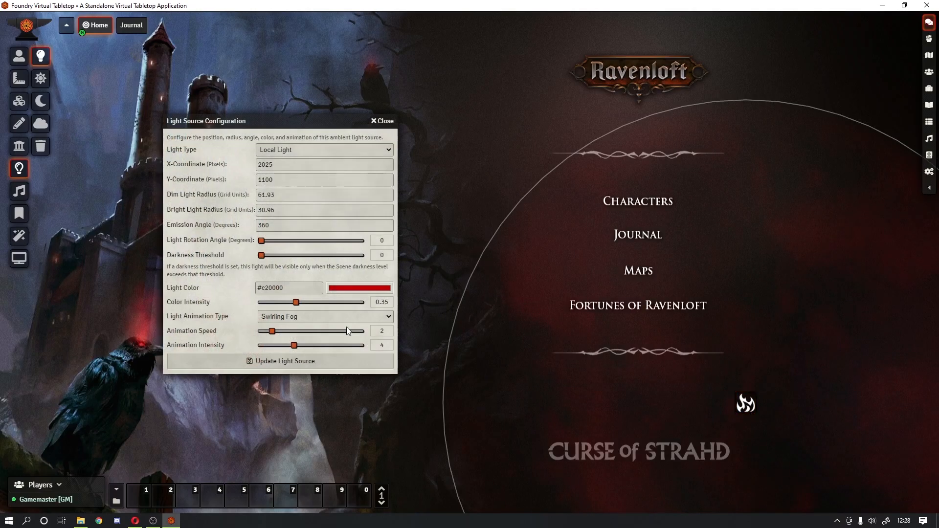
click(307, 332)
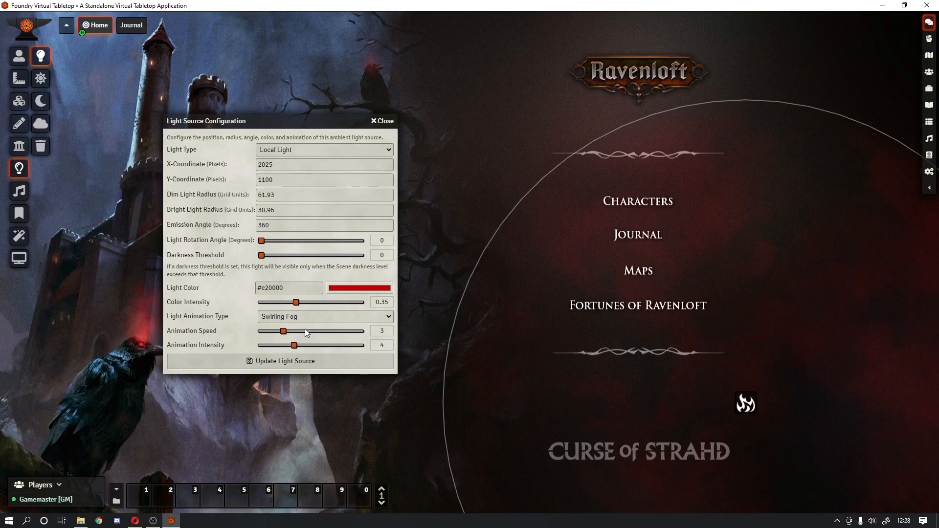
click(256, 361)
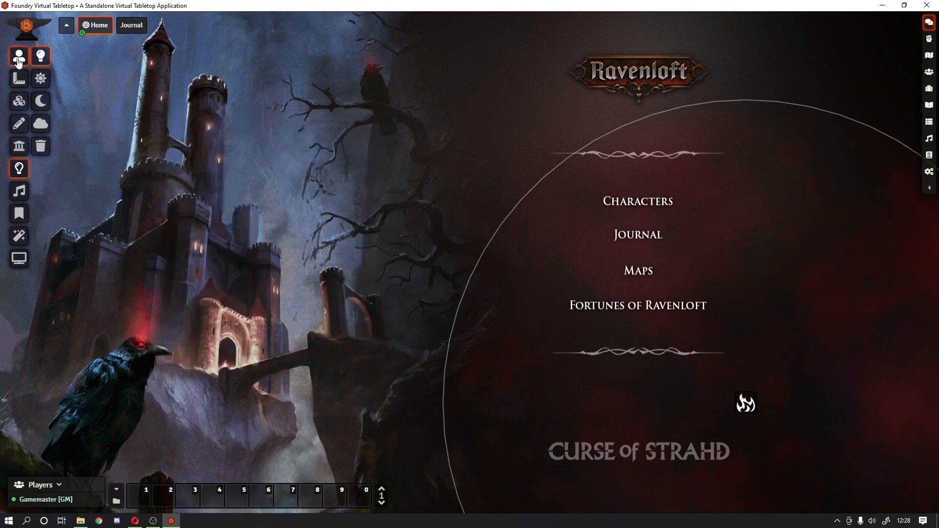
click(19, 59)
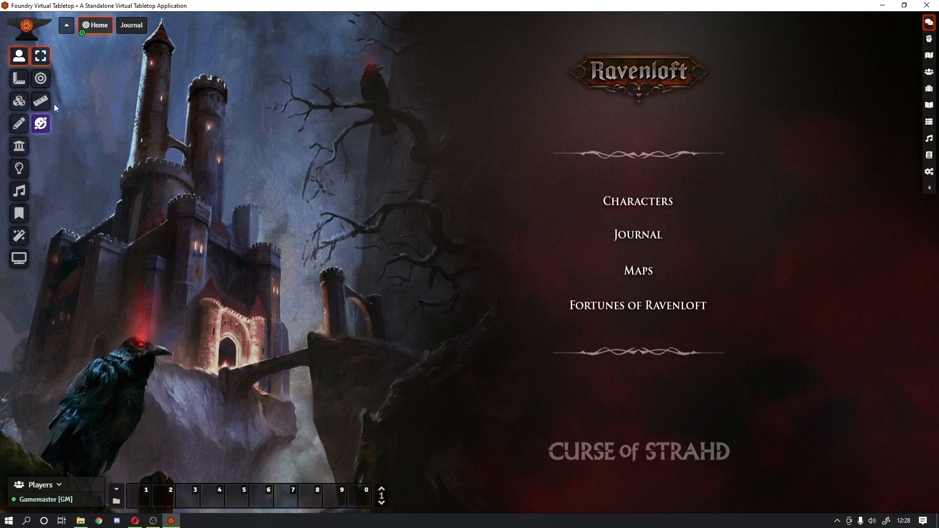
Step: Draw a new light over the castle's tall tower and colour it grey #b0b0b0
click(19, 168)
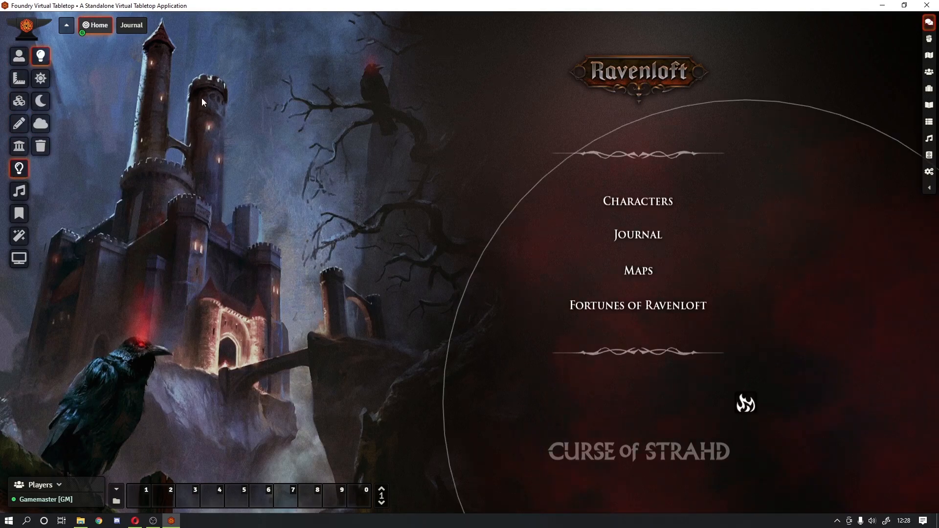
drag(158, 111, 388, 298)
double_click(167, 113)
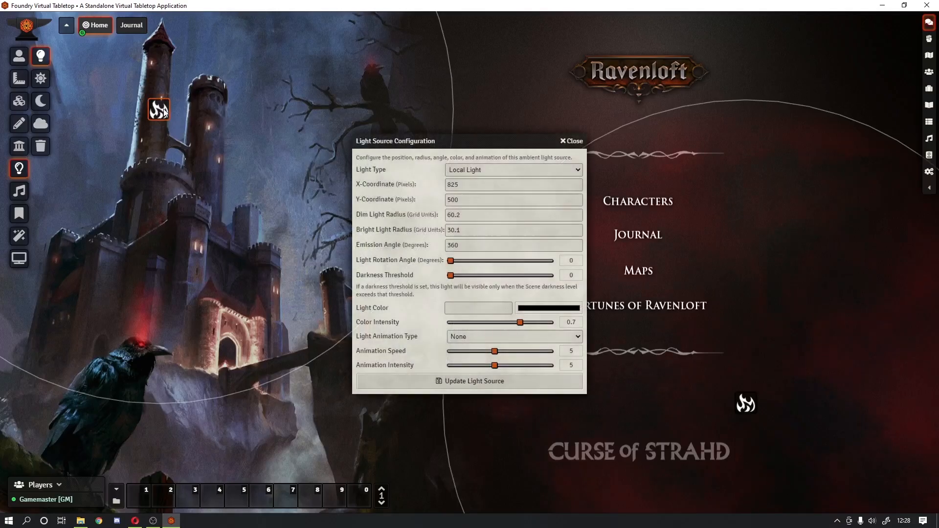
click(533, 308)
mouse_move(517, 329)
mouse_down()
mouse_move(506, 323)
mouse_move(504, 335)
mouse_up()
click(405, 305)
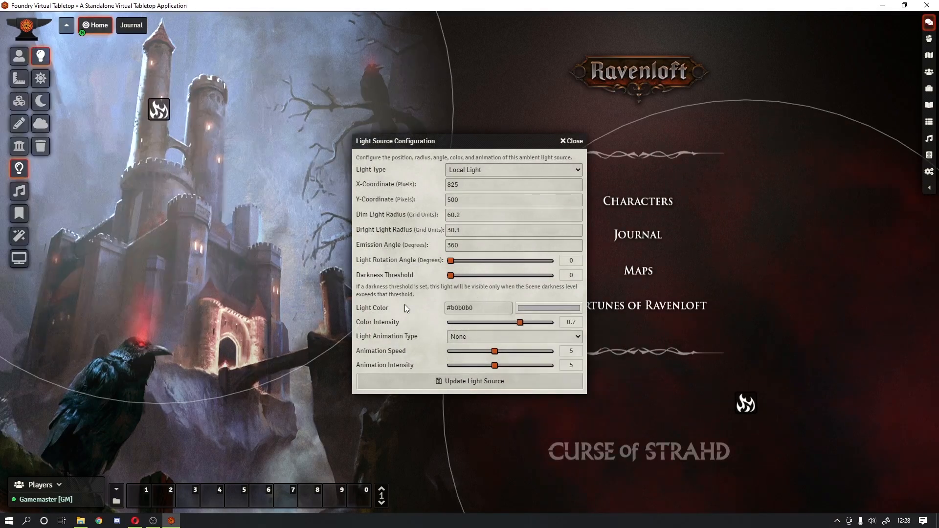
Step: Give the grey light a Swirling Fog animation at speed 2, intensity 5, and save
click(476, 339)
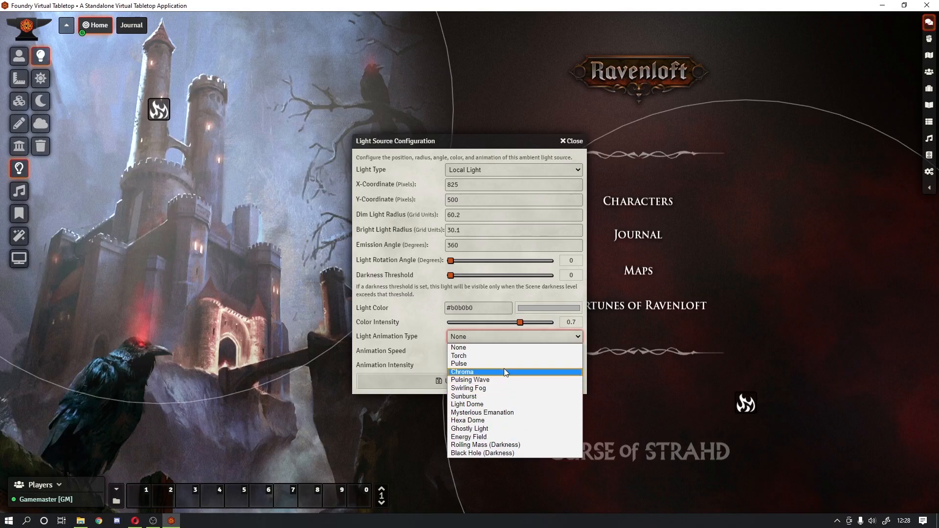
click(495, 388)
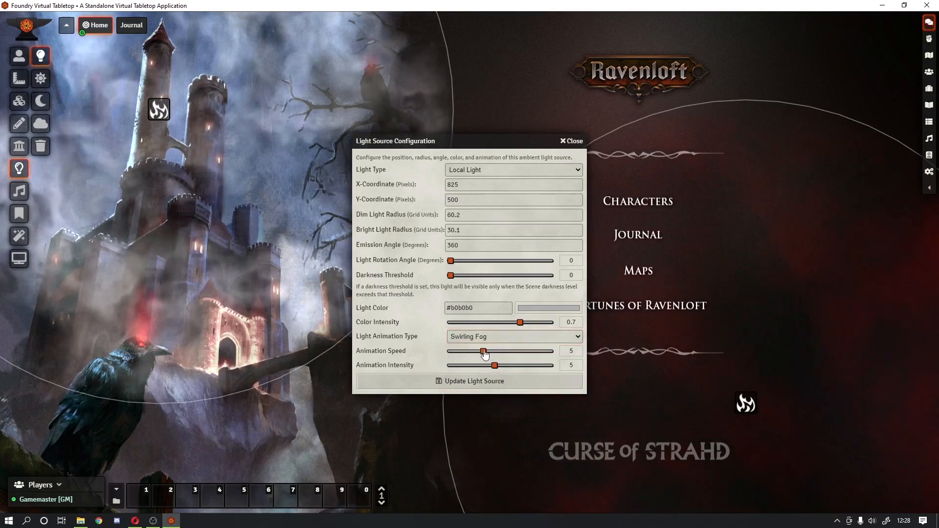
drag(492, 354, 459, 355)
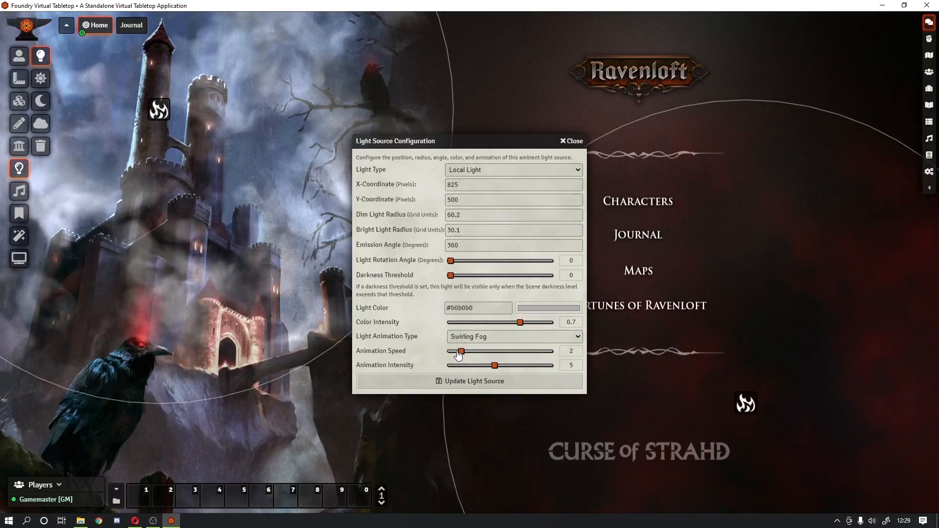
scroll(458, 356, down, 1)
scroll(458, 354, up, 1)
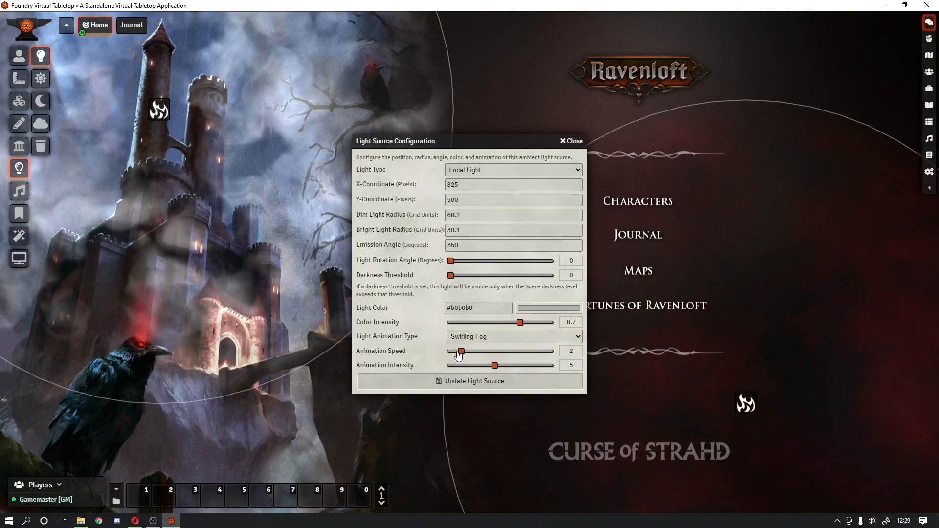
scroll(479, 325, down, 7)
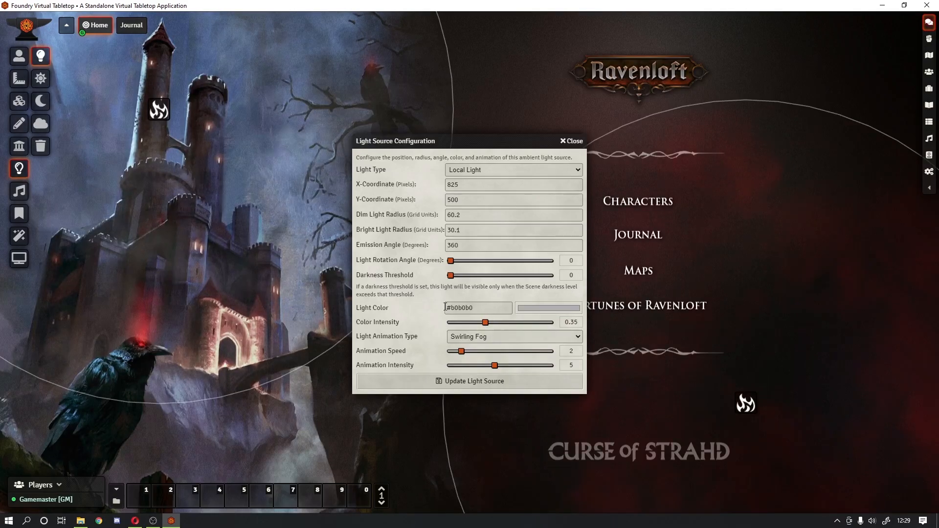
click(472, 383)
click(19, 56)
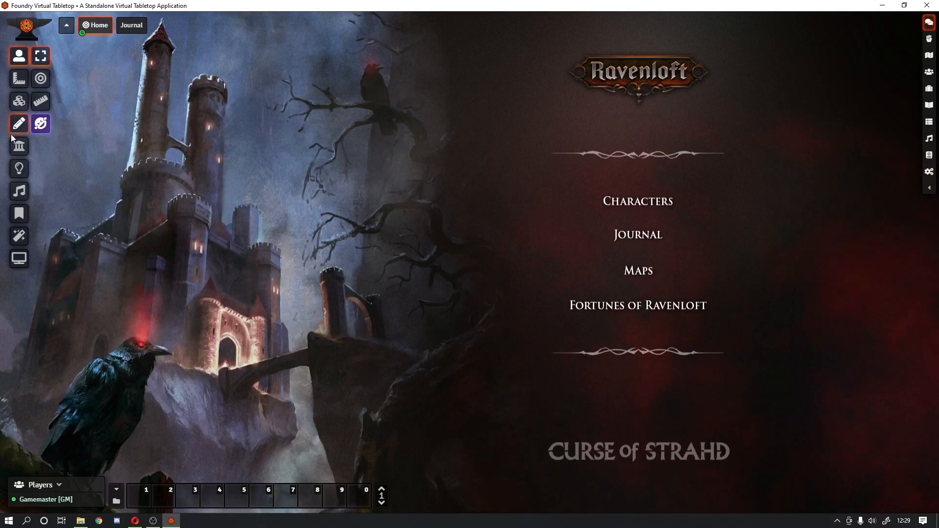
Step: Colour the tower light gold #cc9600 with a Torch animation
click(19, 168)
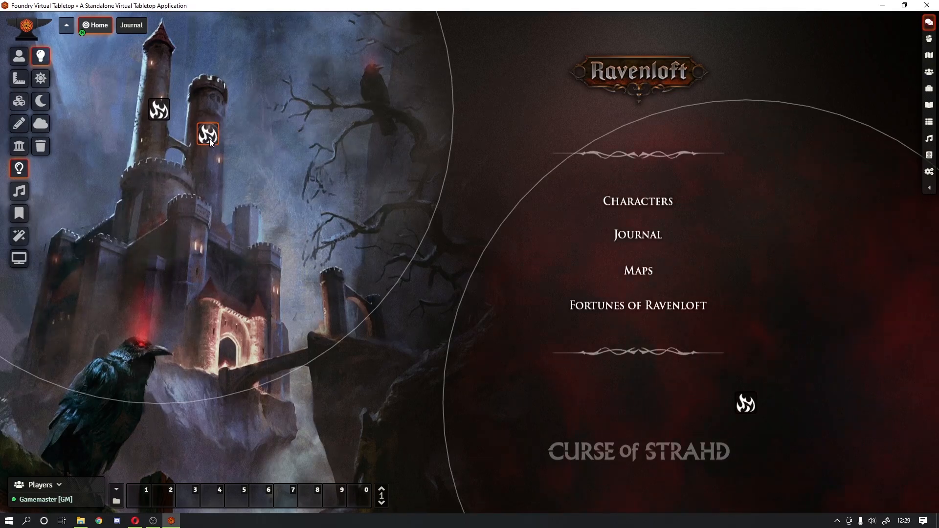
double_click(209, 139)
click(529, 308)
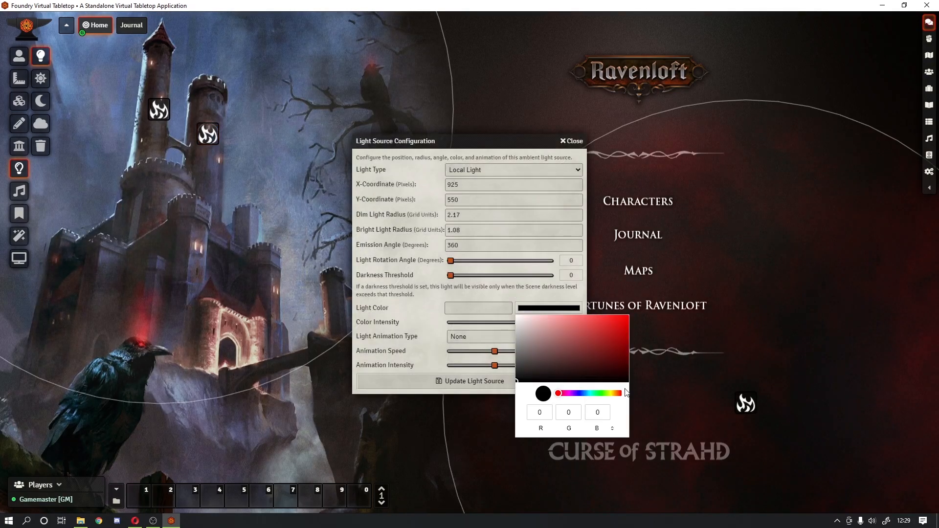
drag(620, 394, 613, 395)
drag(625, 335, 629, 328)
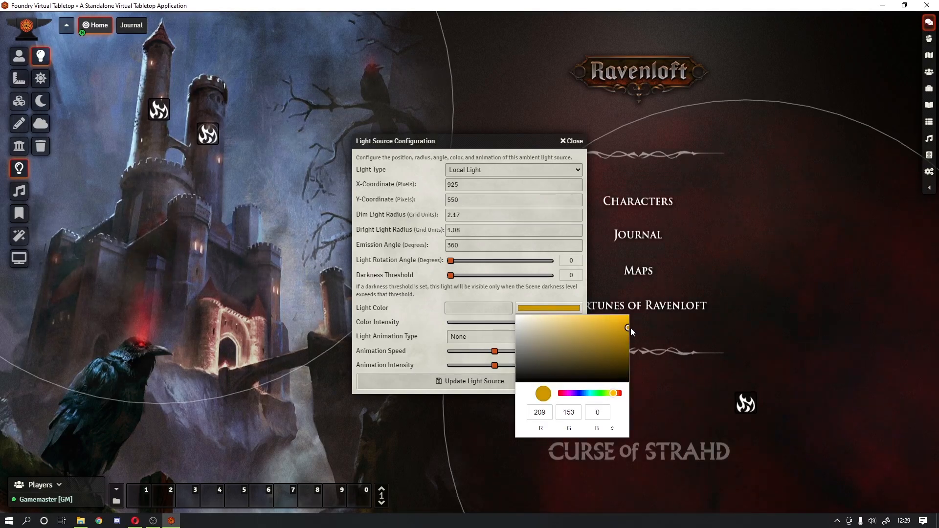
click(426, 327)
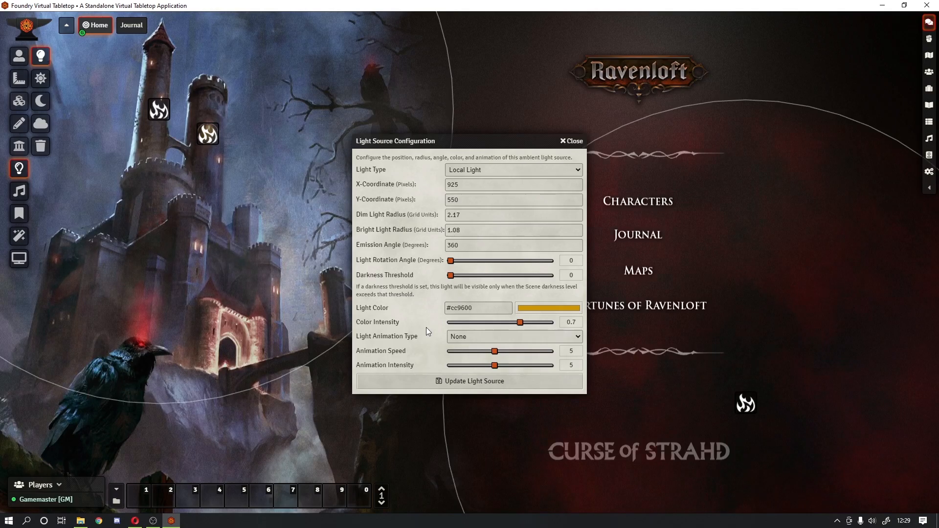
click(489, 335)
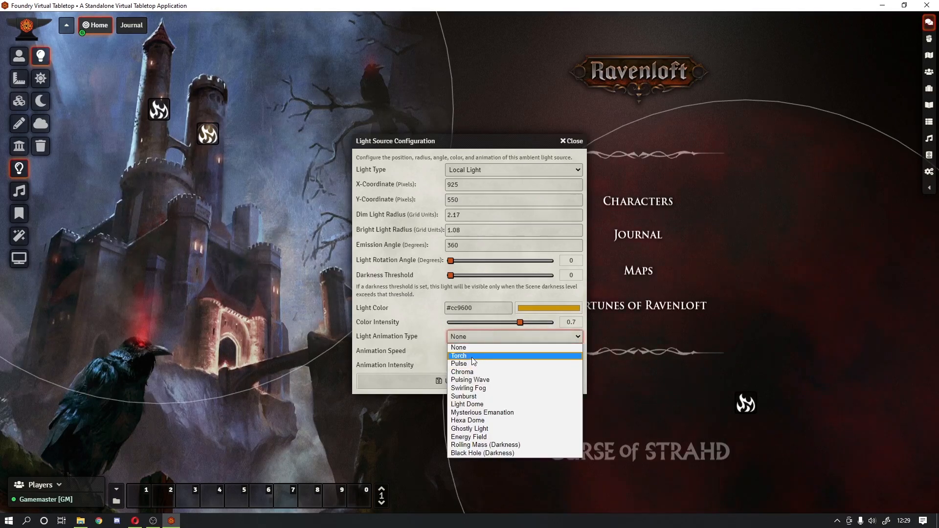
click(473, 356)
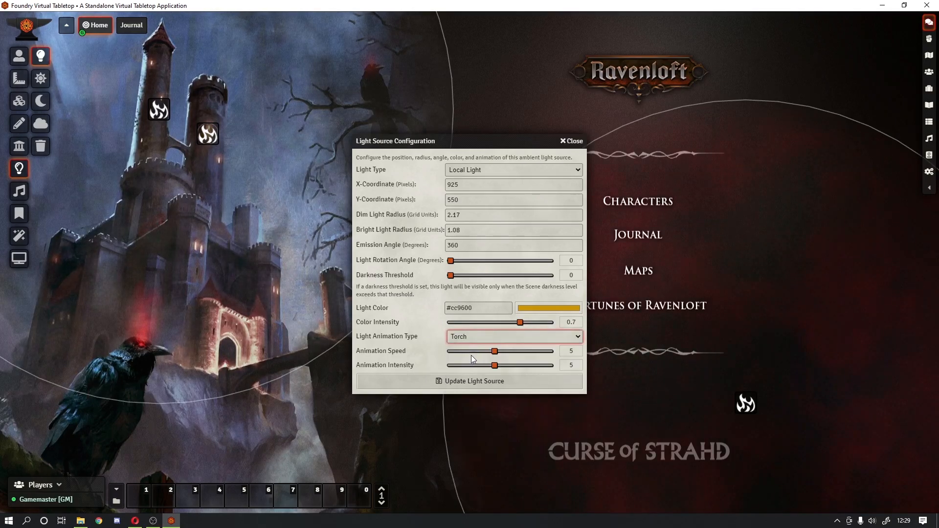
click(456, 383)
click(19, 56)
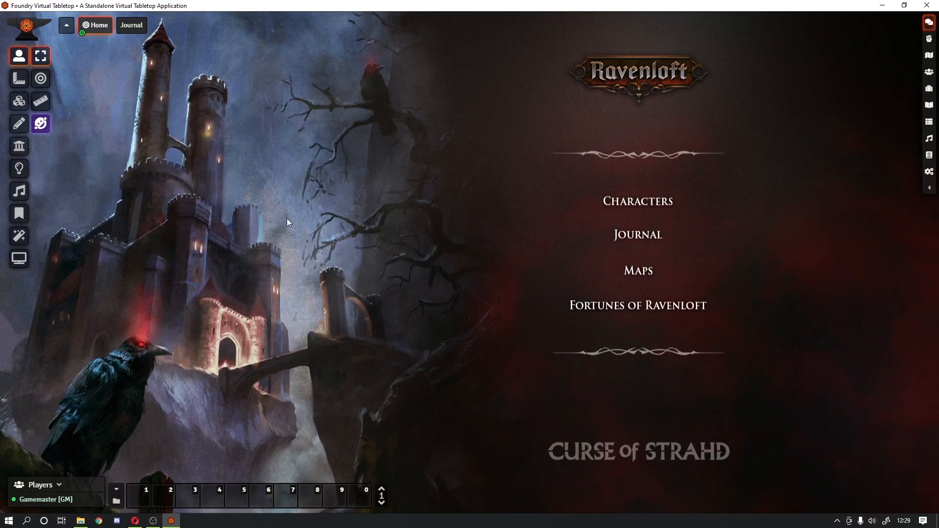
Step: Move the tower light off the tower and then back onto it
click(25, 169)
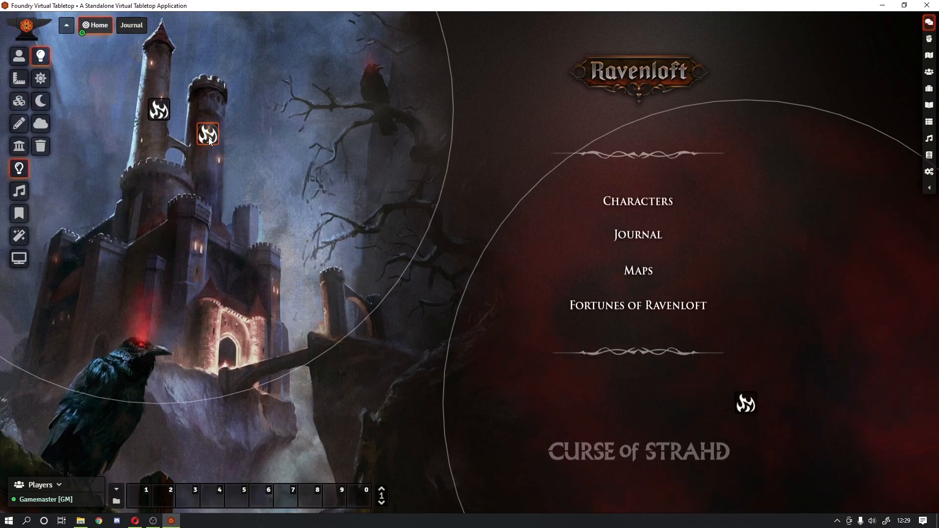
drag(208, 129, 272, 171)
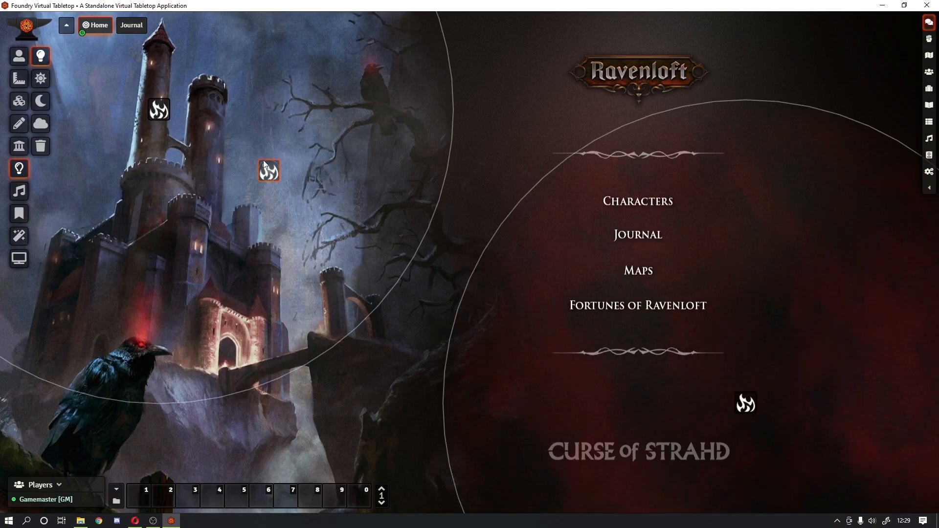
drag(213, 129, 212, 128)
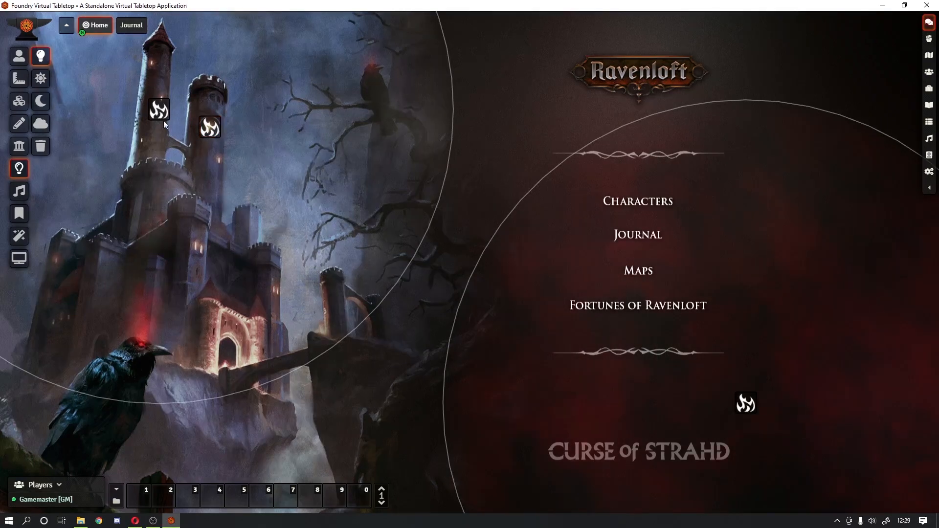
click(18, 56)
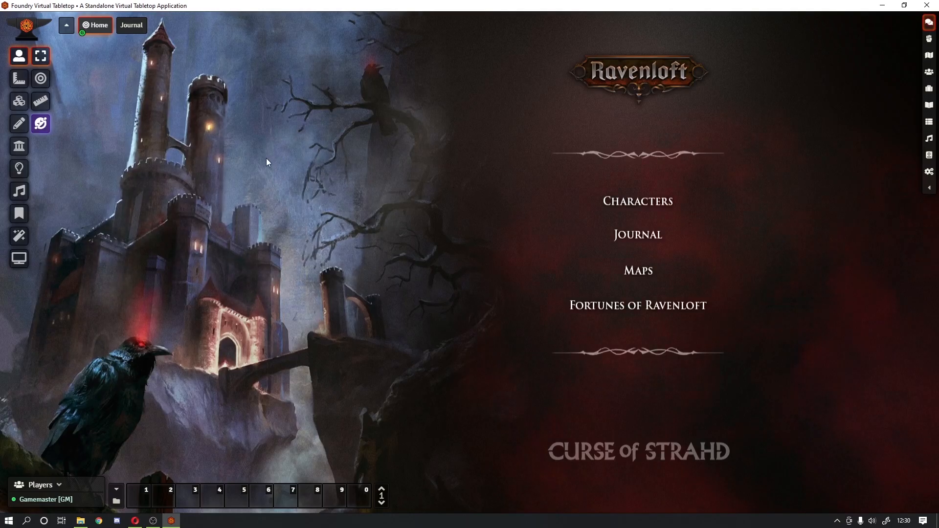
Step: Turn on Embers weather with a lowered density and save
click(22, 230)
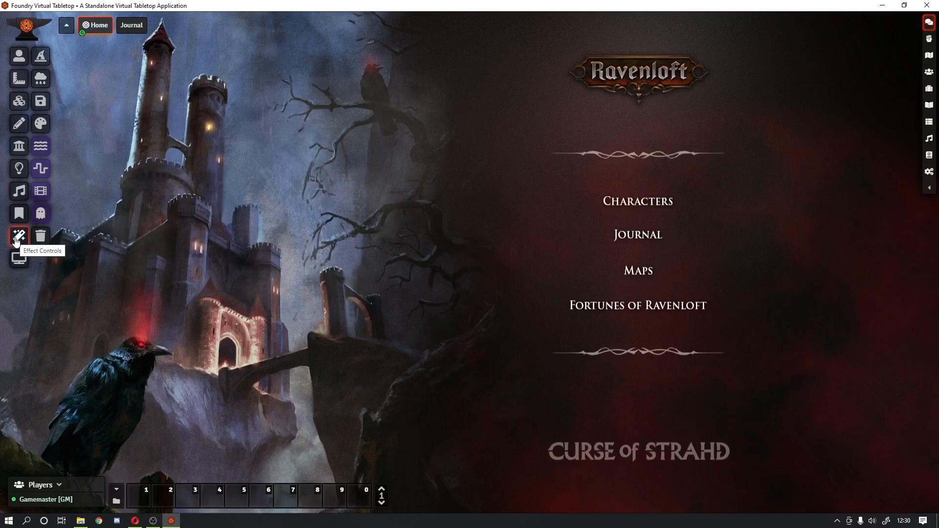
click(42, 79)
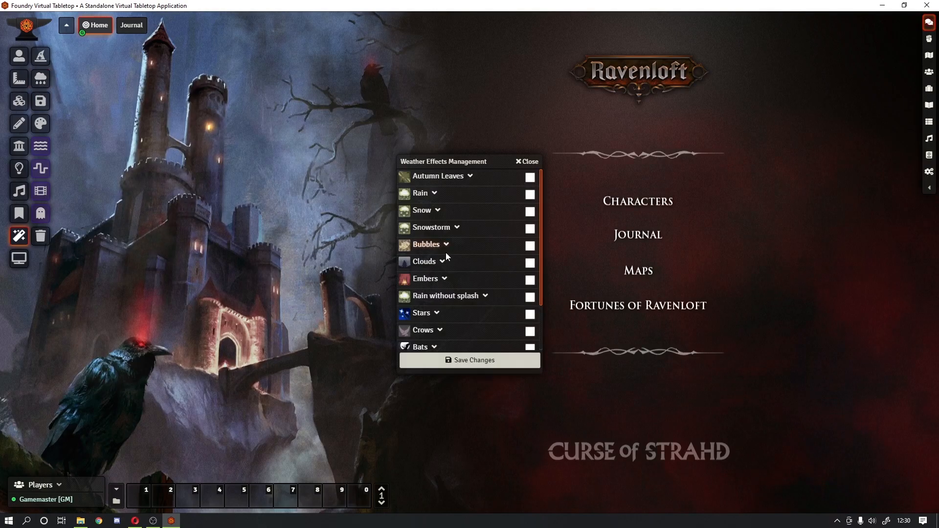
click(444, 278)
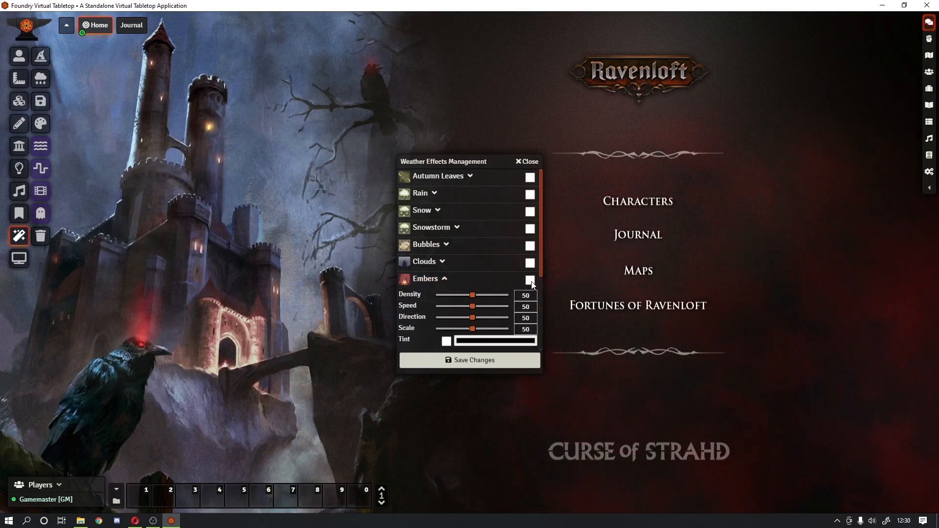
click(530, 280)
drag(472, 297, 448, 313)
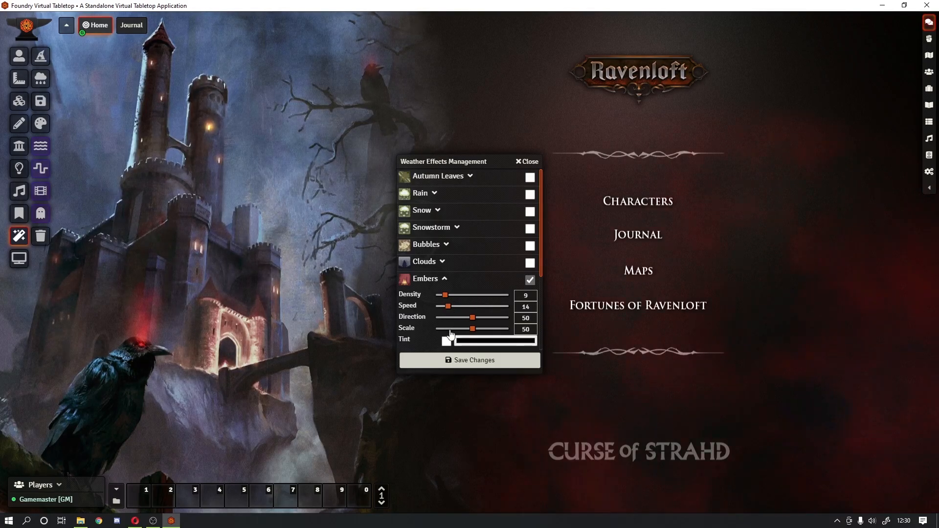
click(478, 362)
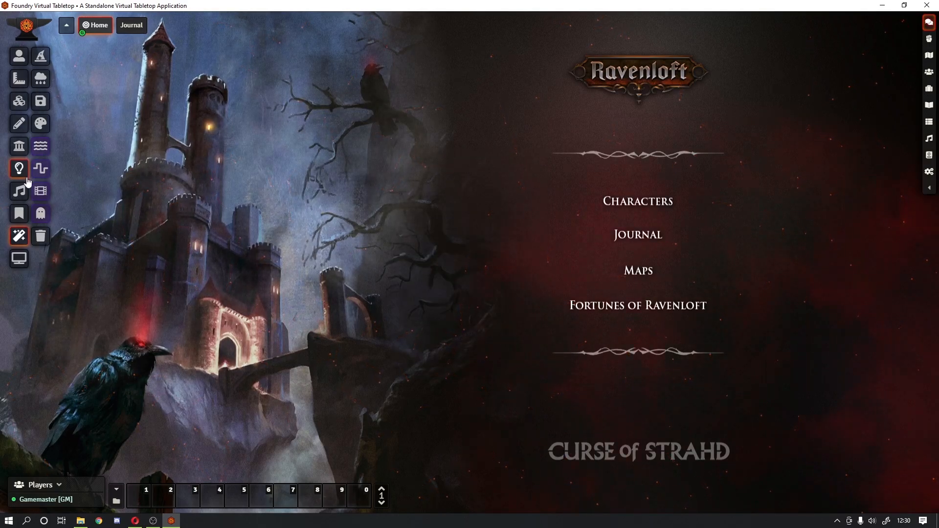
Step: Fine-tune the Embers to density 5 and speed 14, then save
click(40, 78)
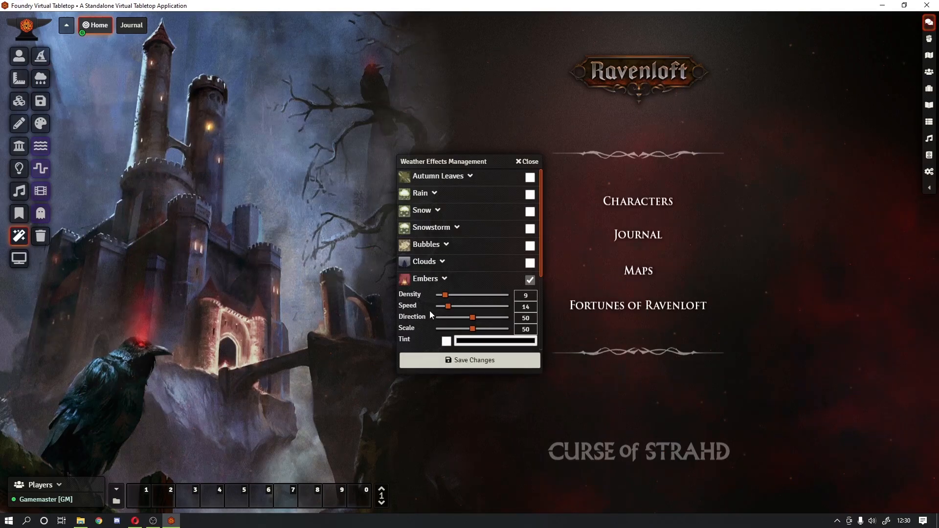
drag(445, 296, 446, 312)
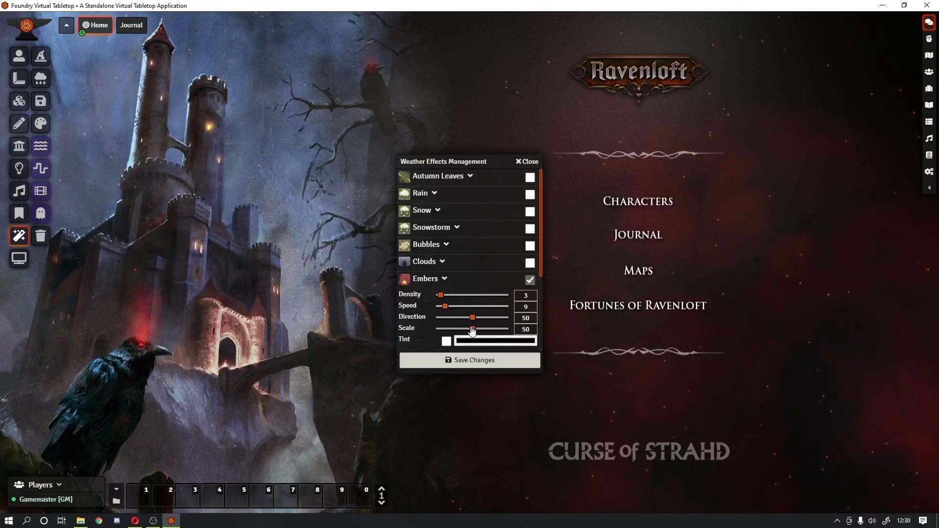
drag(445, 307, 454, 336)
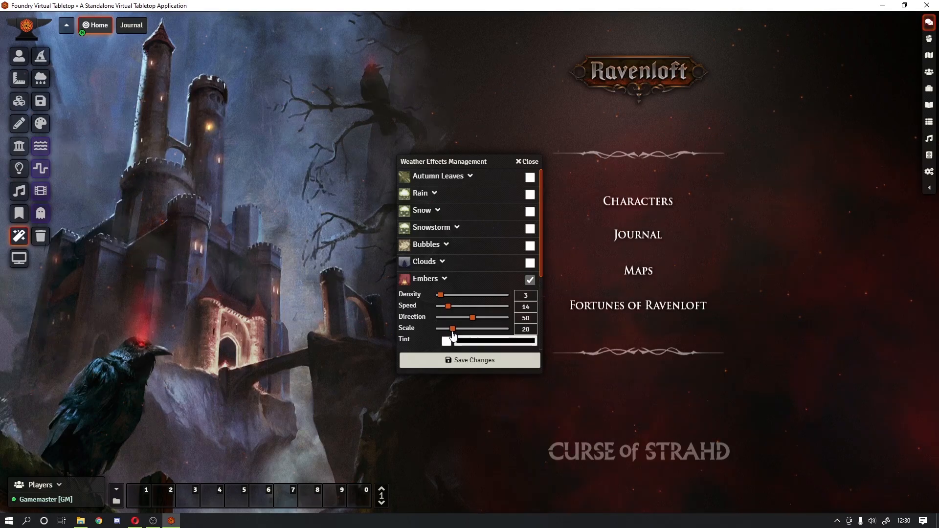
click(456, 361)
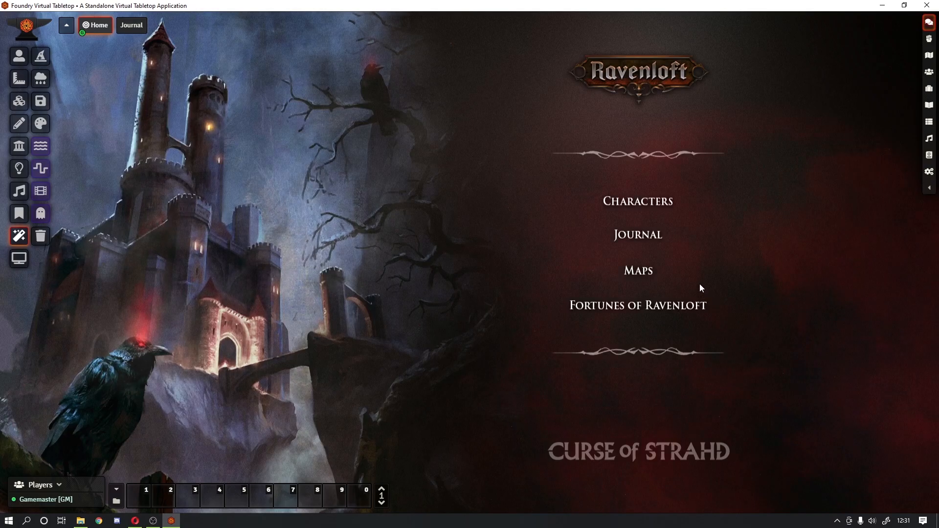
Step: Go to the Journal scene and draw a new 500×400 tile
click(20, 58)
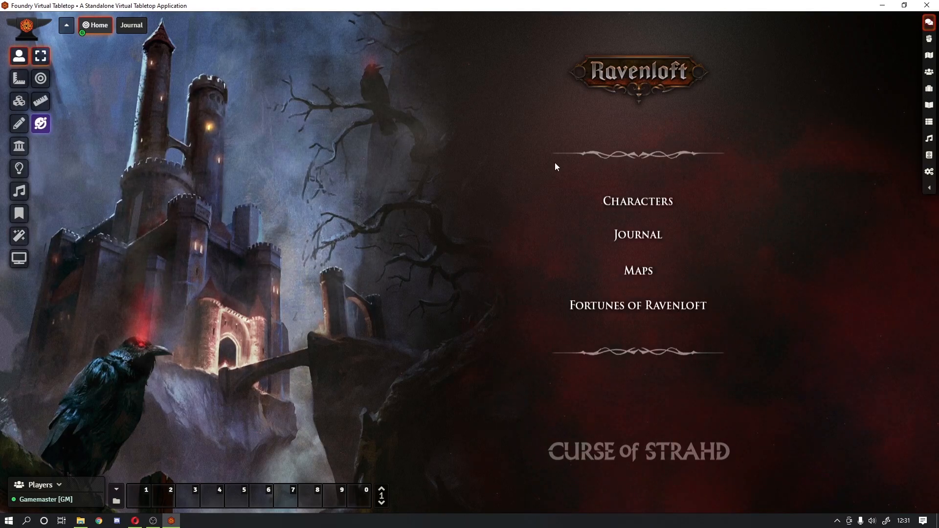
click(131, 25)
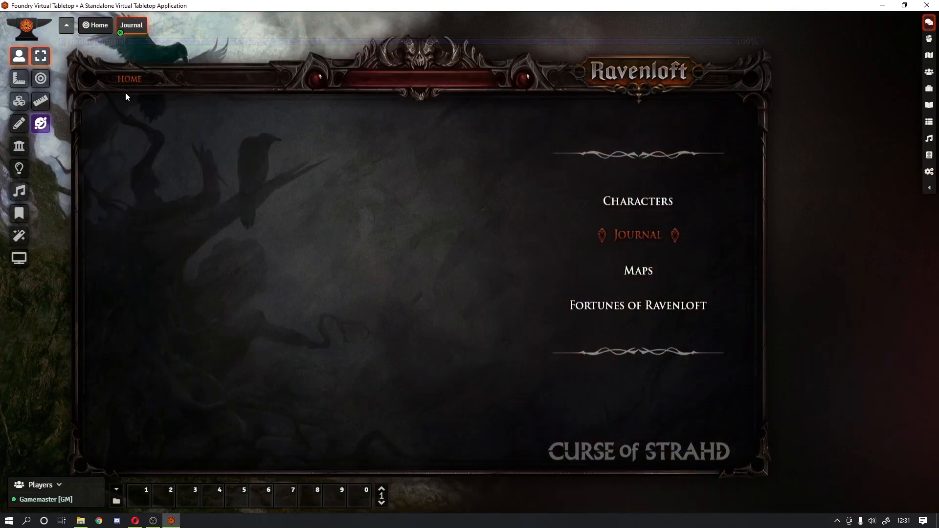
drag(97, 111, 482, 436)
click(20, 101)
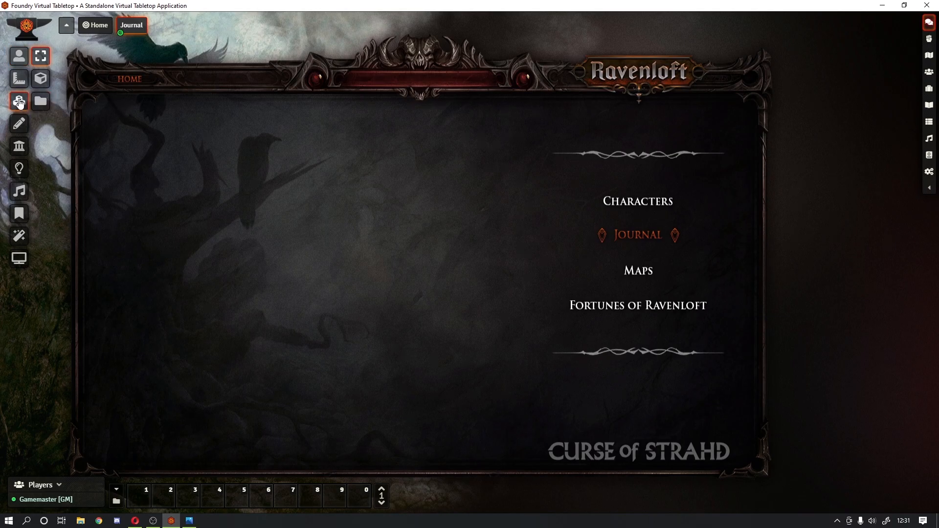
click(48, 79)
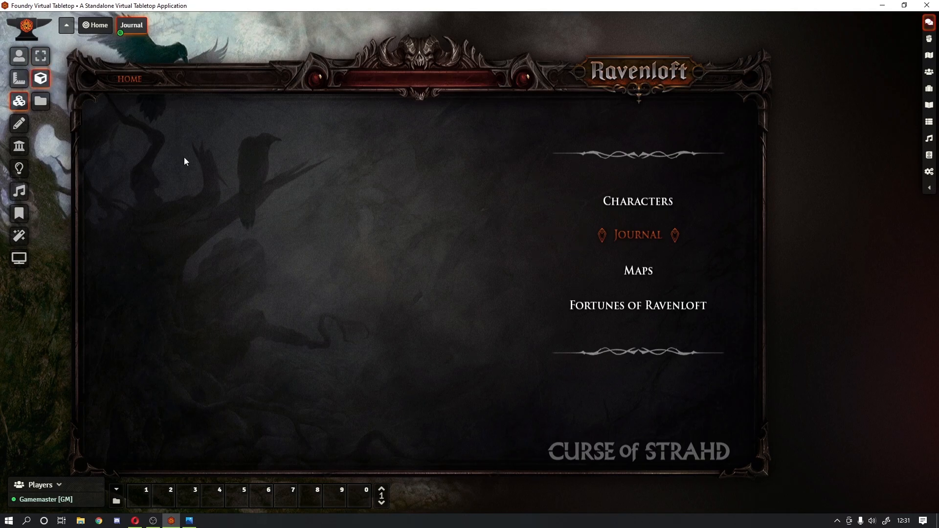
drag(128, 155, 366, 353)
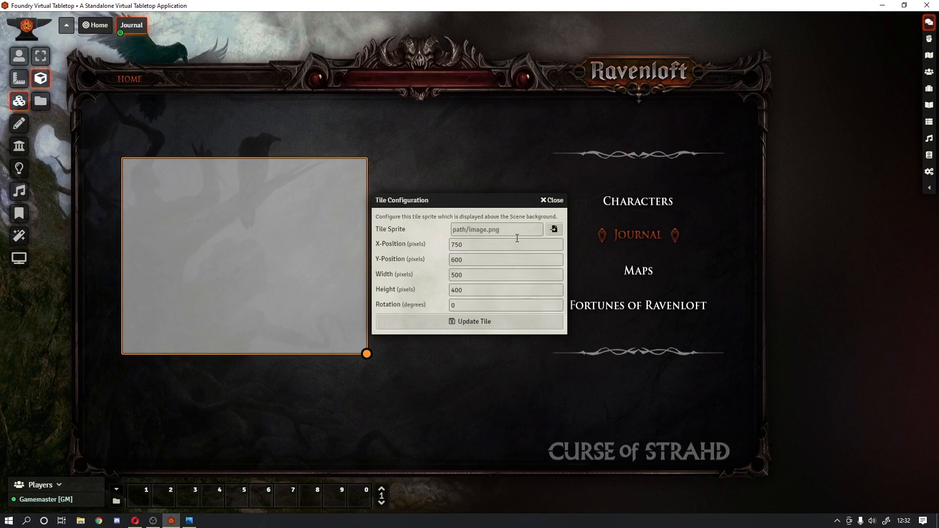
Step: Set the blank tile's image to journal-assets/empty-journal-a.png, then view that image in Photos
click(554, 229)
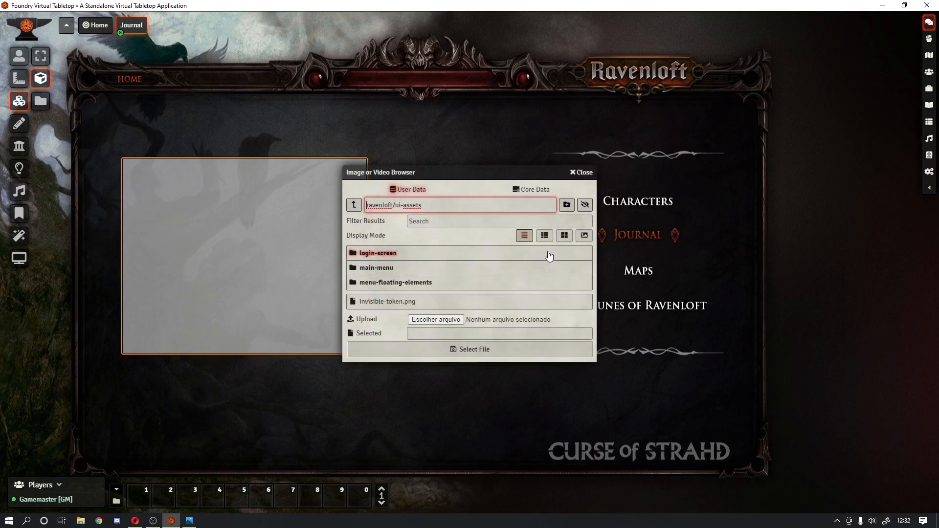
click(391, 268)
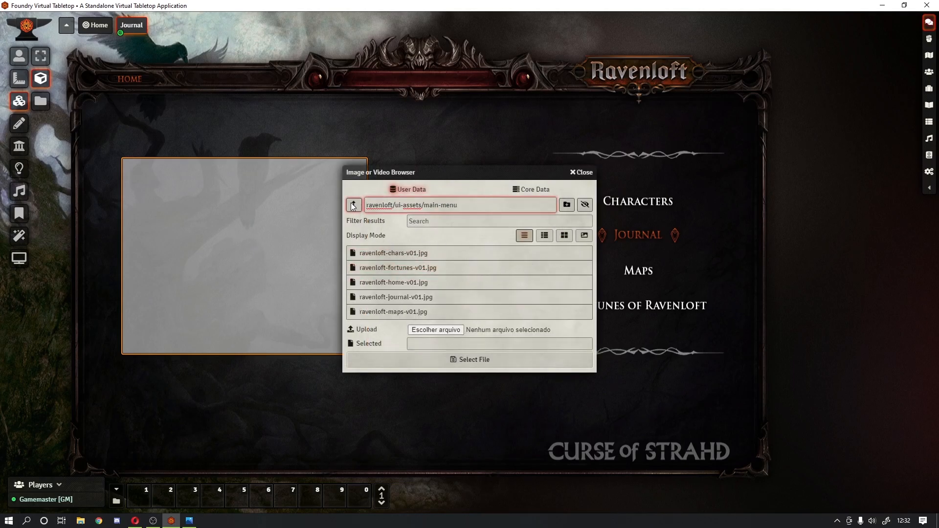
click(353, 204)
click(389, 282)
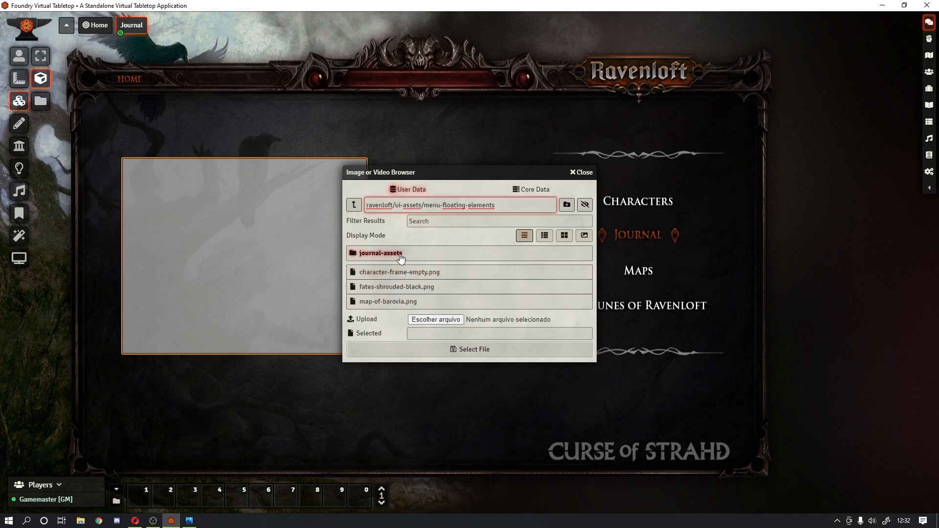
click(400, 254)
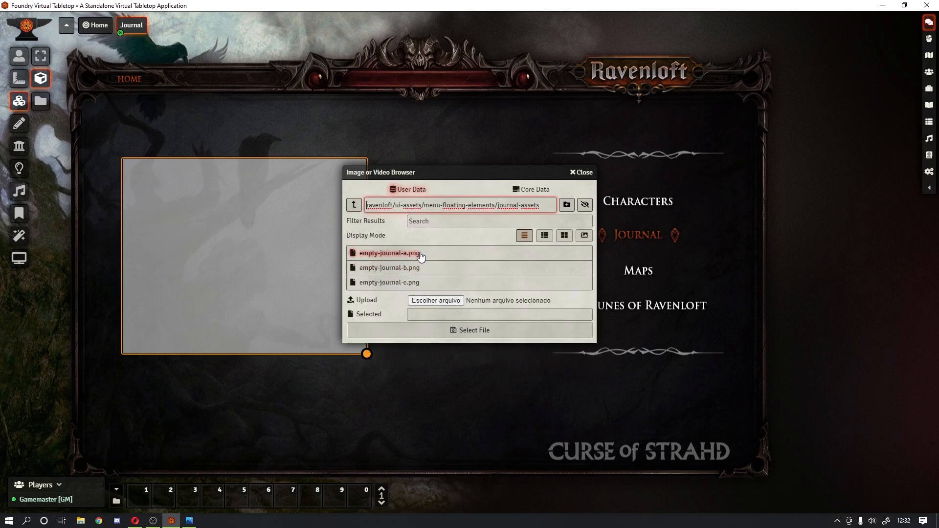
click(418, 254)
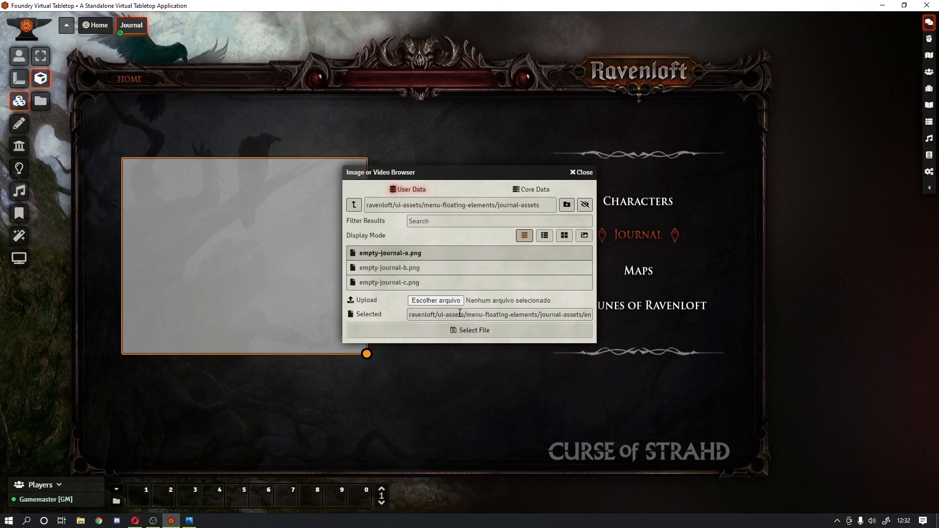
click(462, 330)
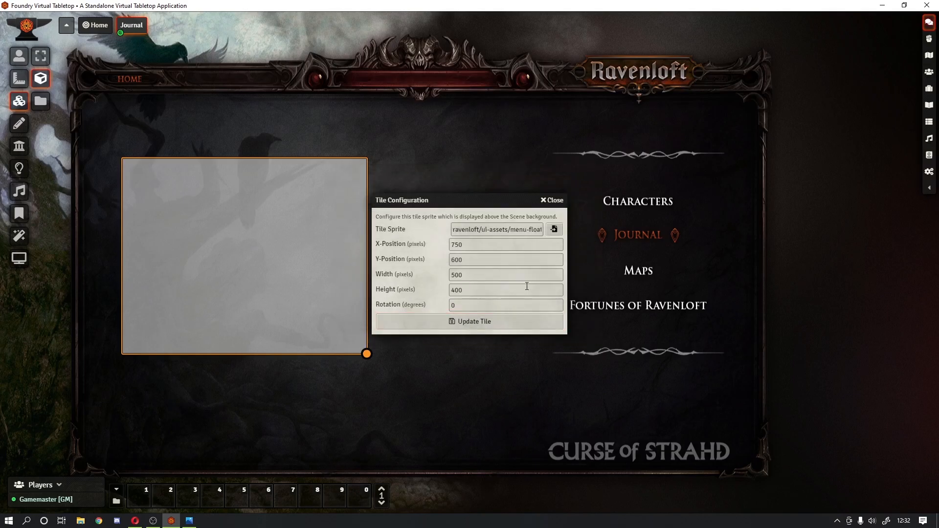
click(460, 324)
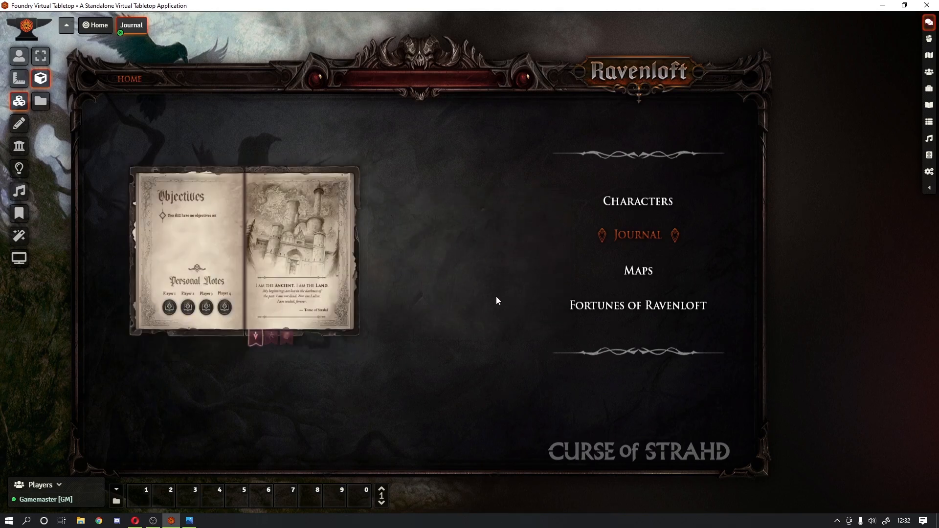
double_click(316, 277)
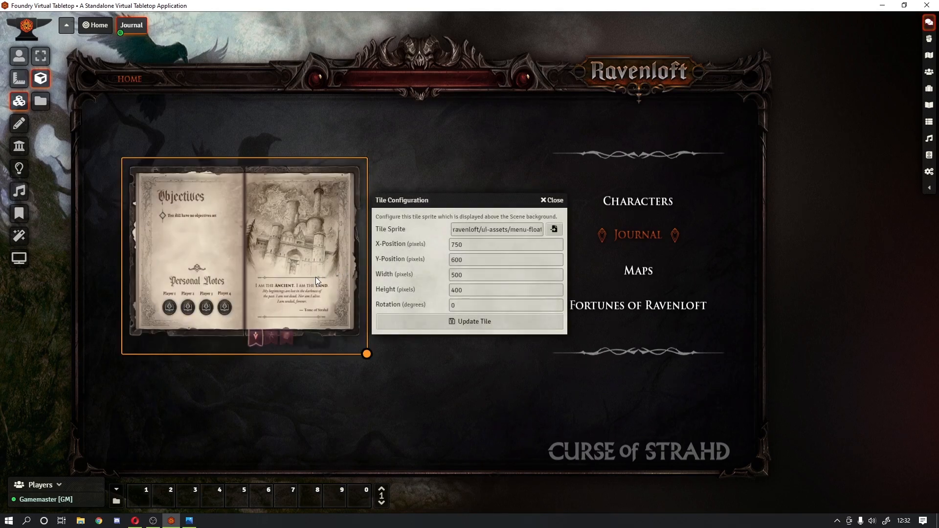
key(alt+Tab)
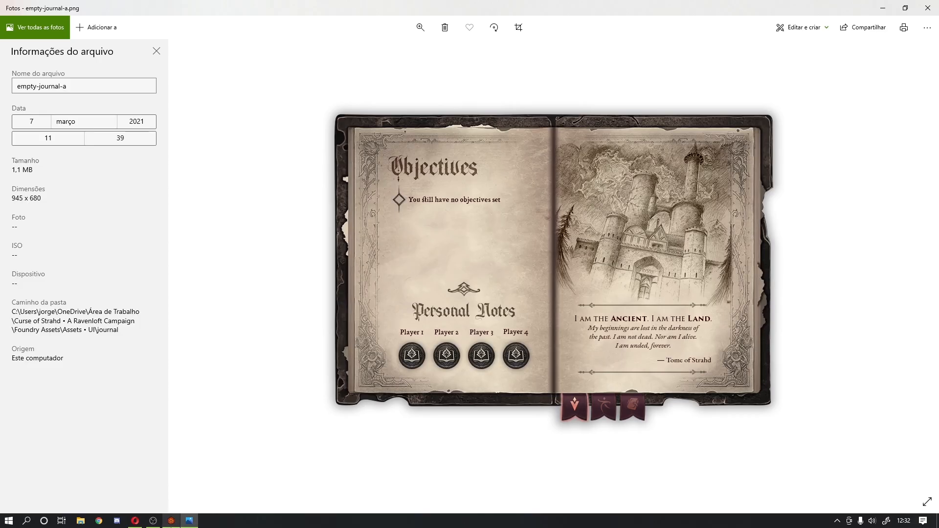
Step: Resize the journal book tile to width 945 and height 680
click(170, 520)
drag(479, 257, 419, 262)
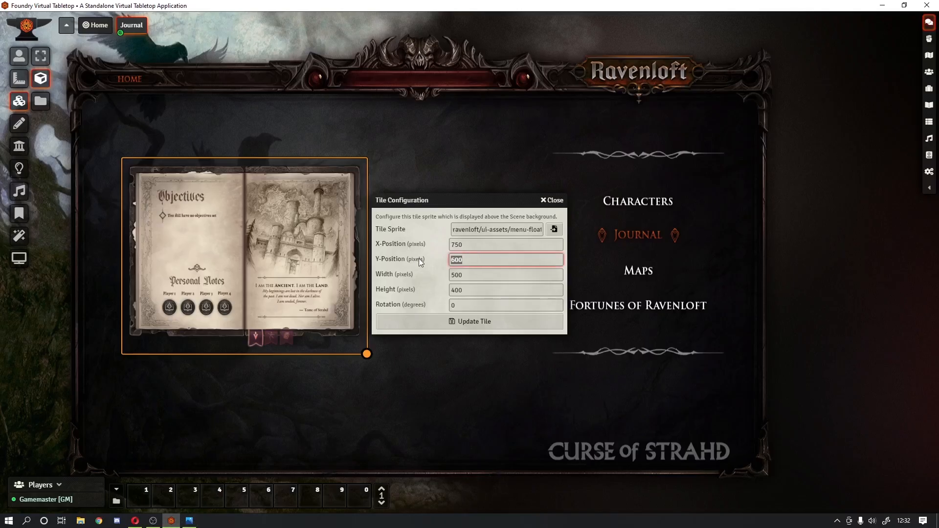
key(Tab)
text(945)
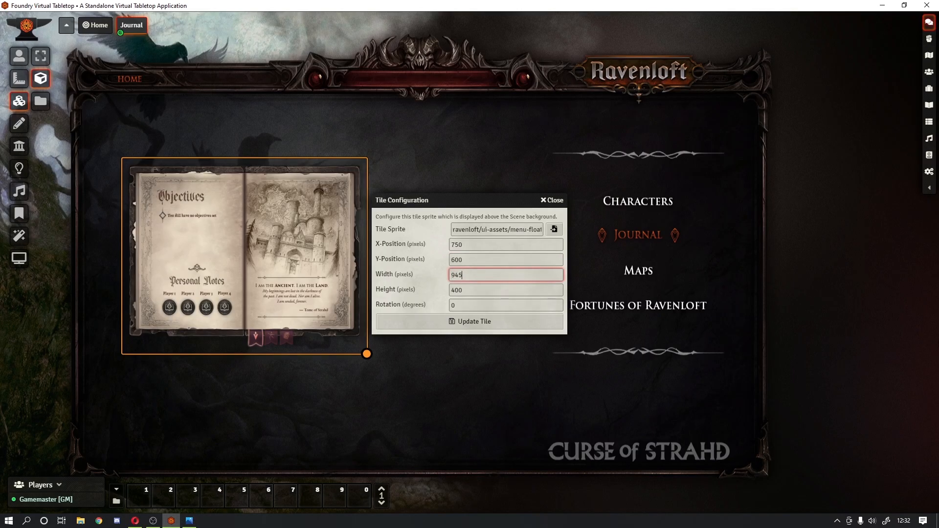
key(Tab)
text(680)
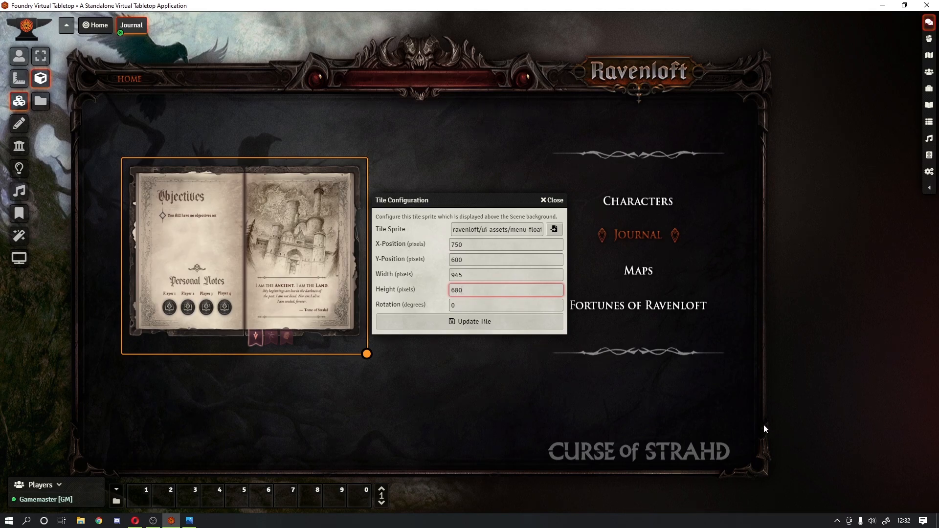
click(480, 318)
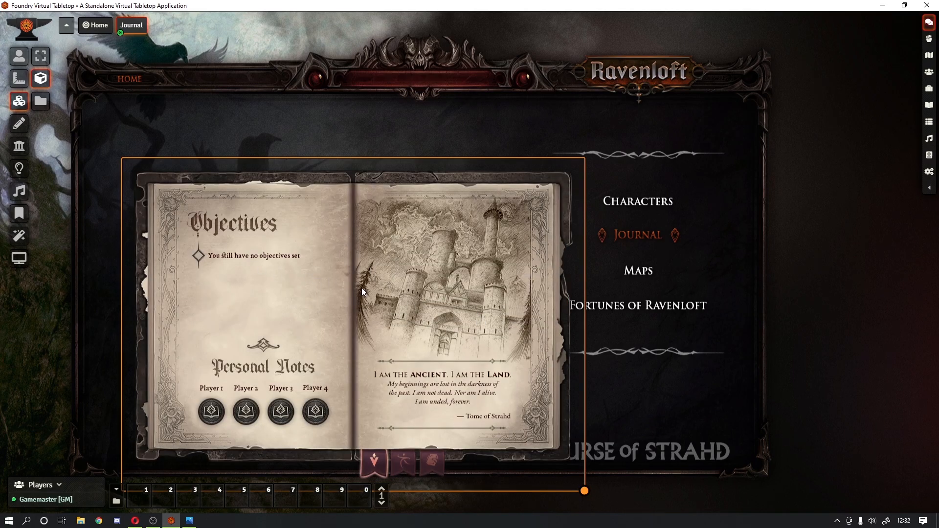
Step: Move the journal tile left of the menu entries, lock it, and switch to the Token tool
drag(361, 287, 327, 244)
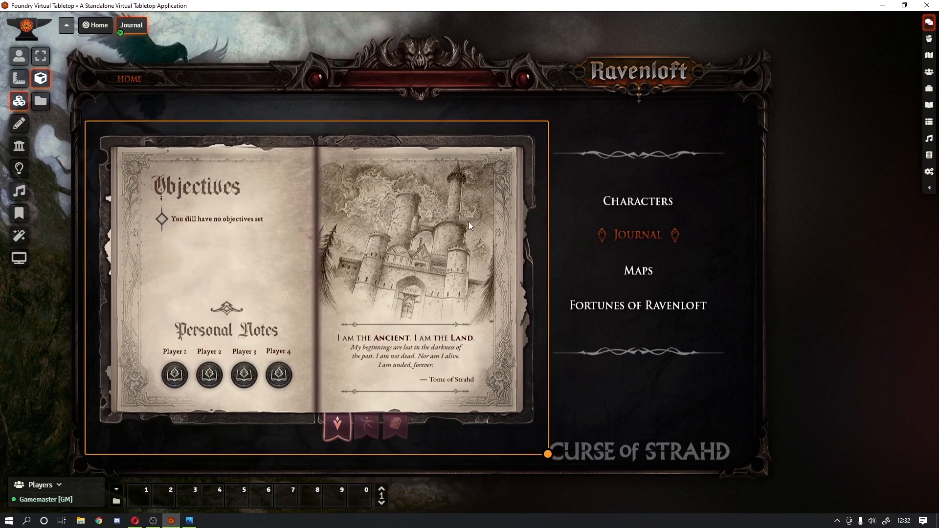
right_click(472, 273)
click(570, 161)
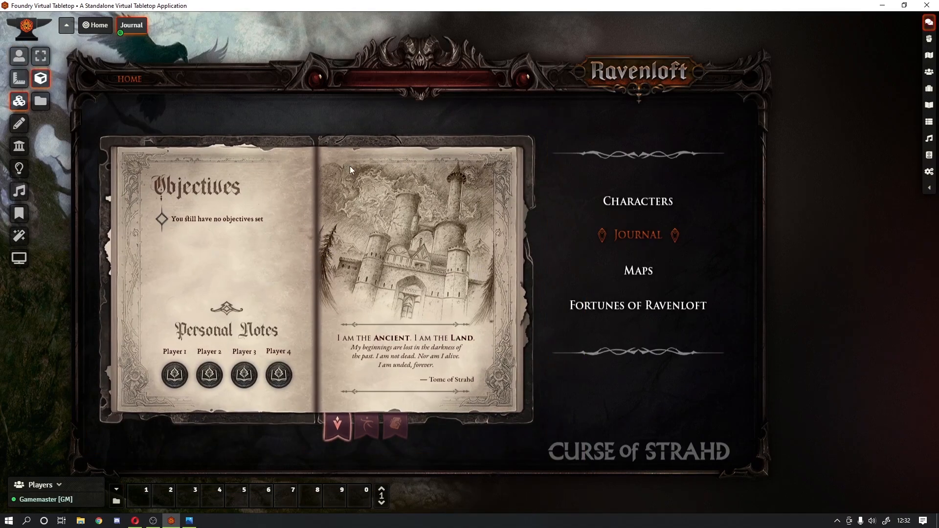
click(371, 96)
click(19, 56)
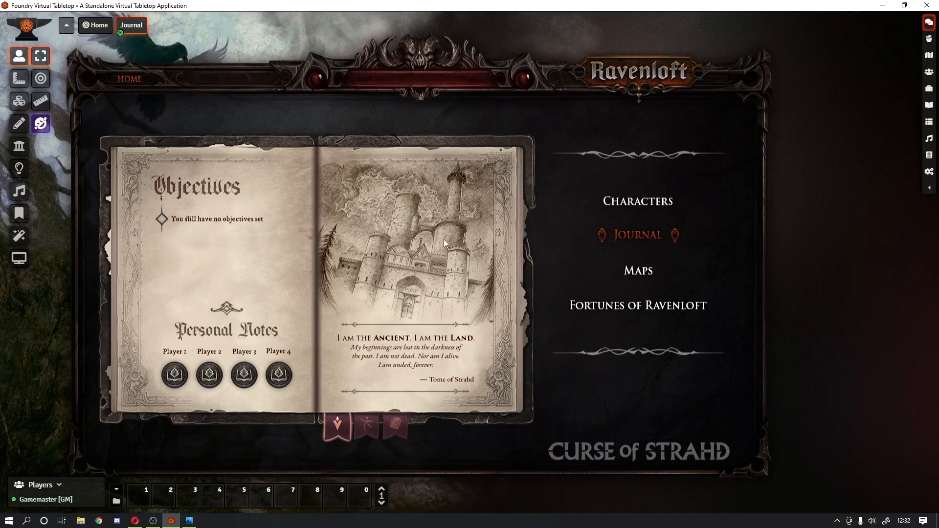
drag(328, 83, 266, 174)
drag(492, 312, 313, 198)
Step: Duplicate the Journal scene and open the copy's configuration
click(929, 56)
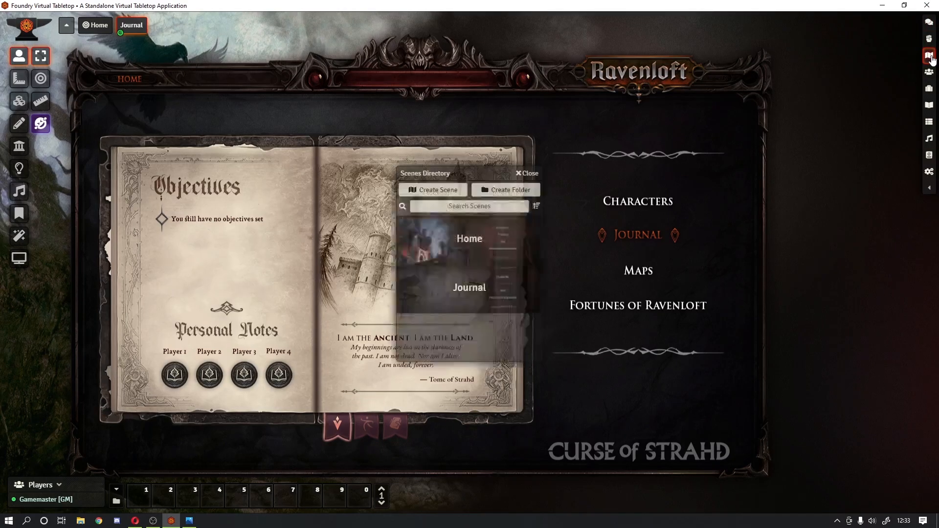
right_click(473, 297)
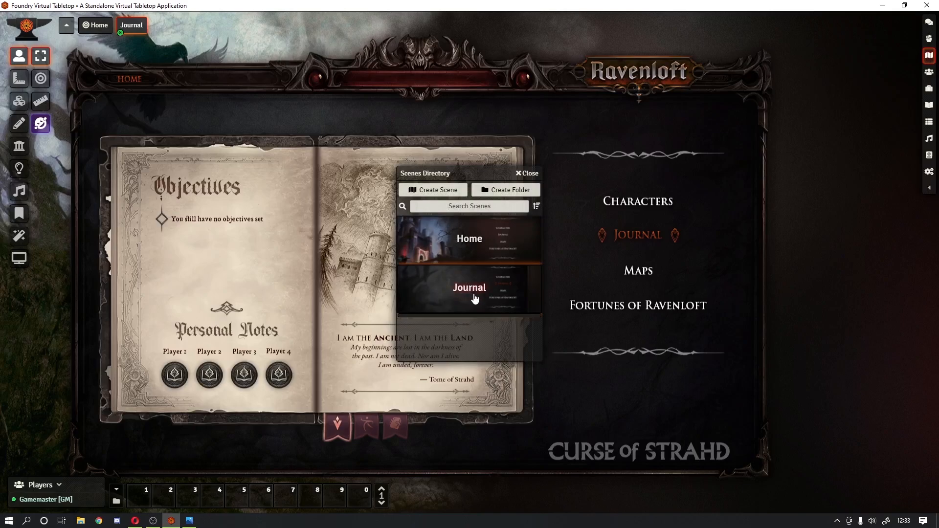
scroll(486, 294, down, 2)
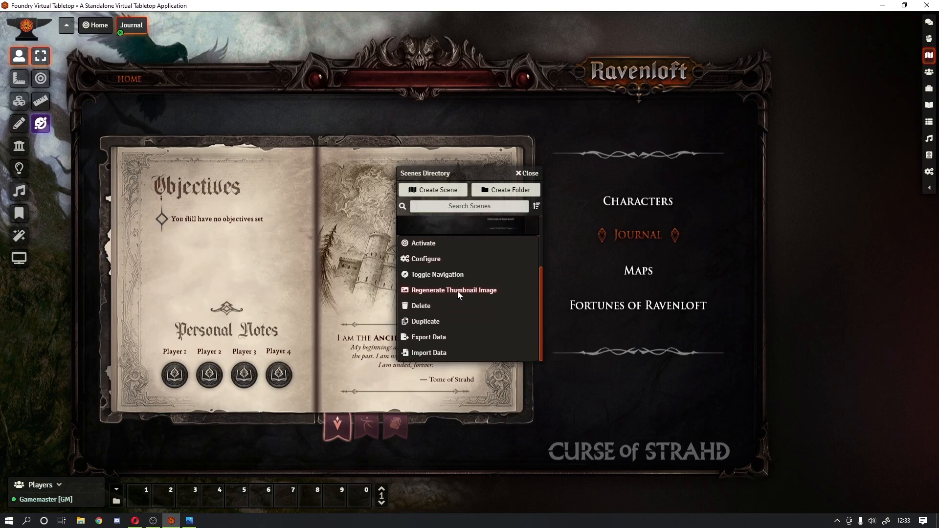
click(432, 321)
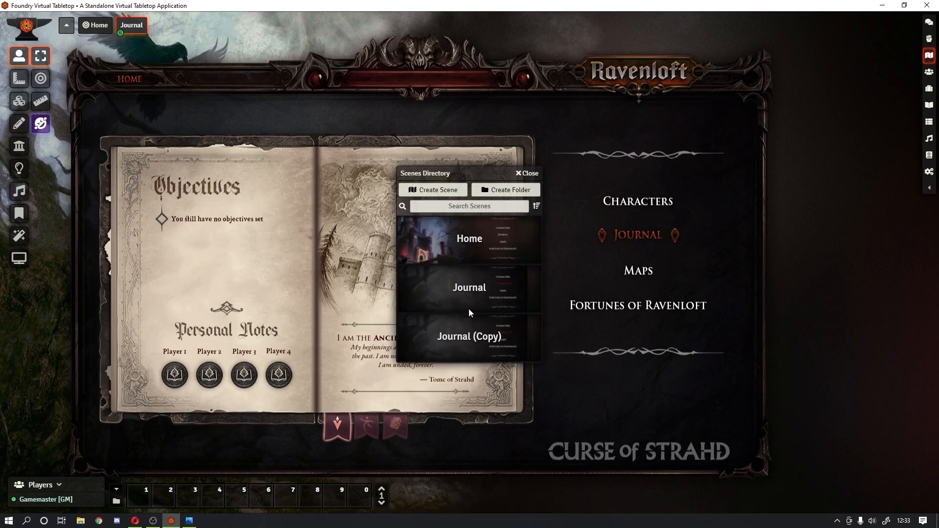
click(470, 336)
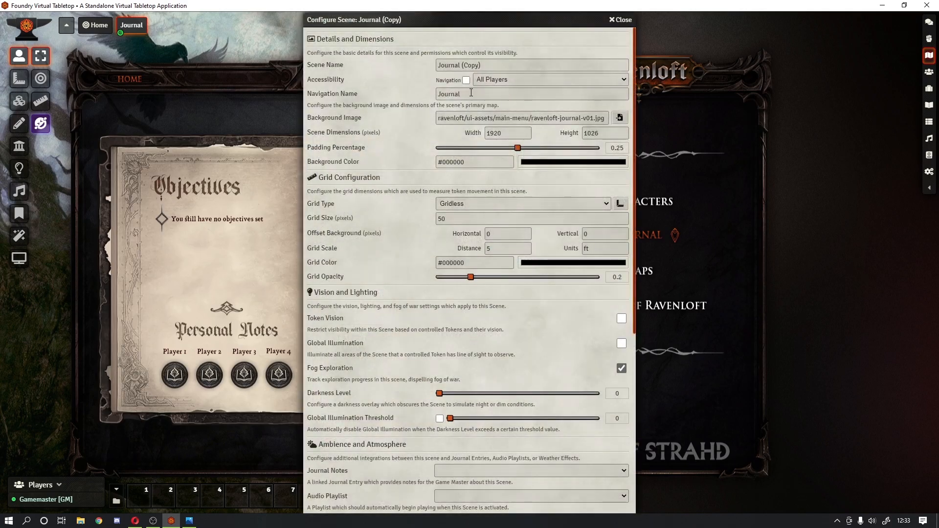
Step: Rename the copy 'Journal • NPCs', show it in navigation, clear its navigation name, and save
click(465, 80)
drag(461, 65, 562, 71)
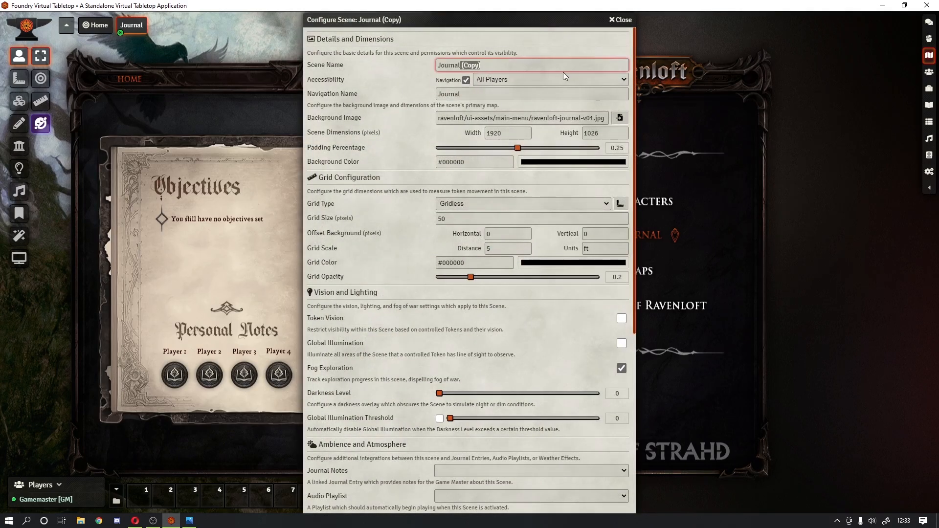
key(BackSpace)
text(• NPCs)
click(512, 96)
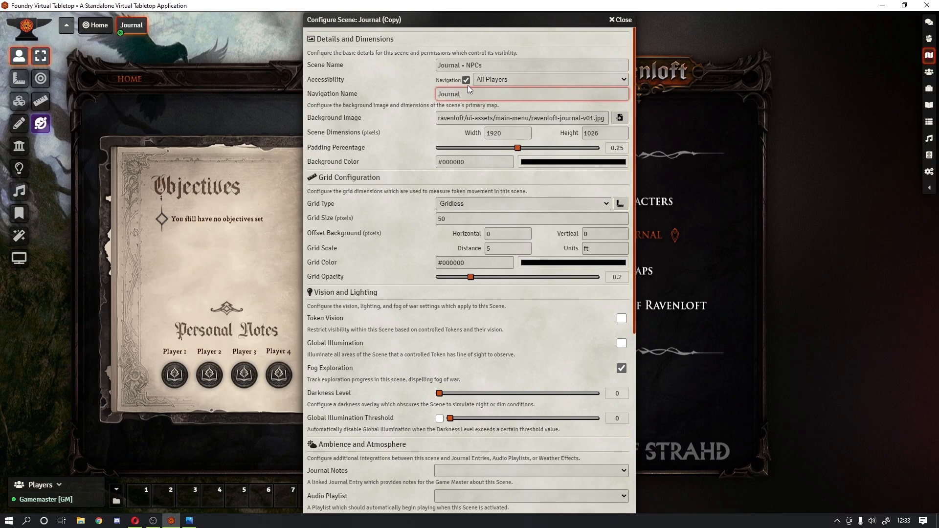
drag(479, 93, 353, 101)
click(499, 61)
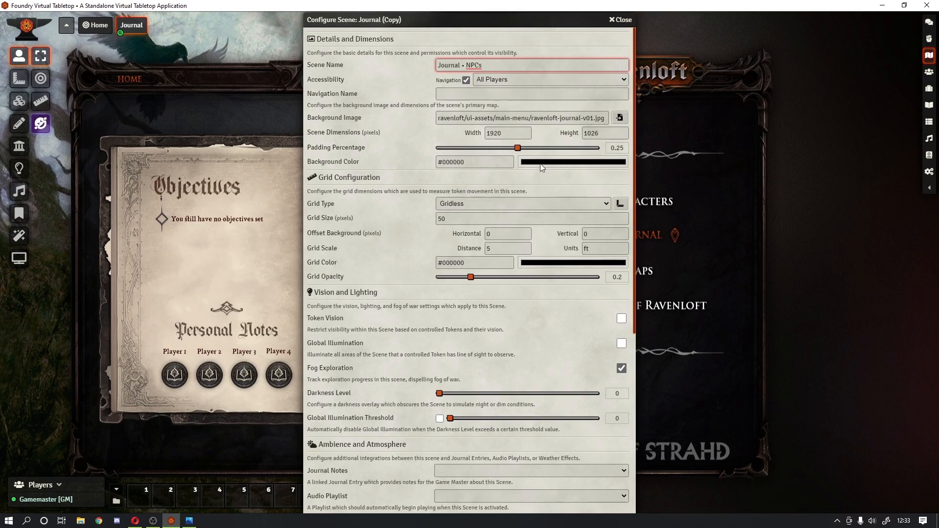
scroll(372, 449, down, 6)
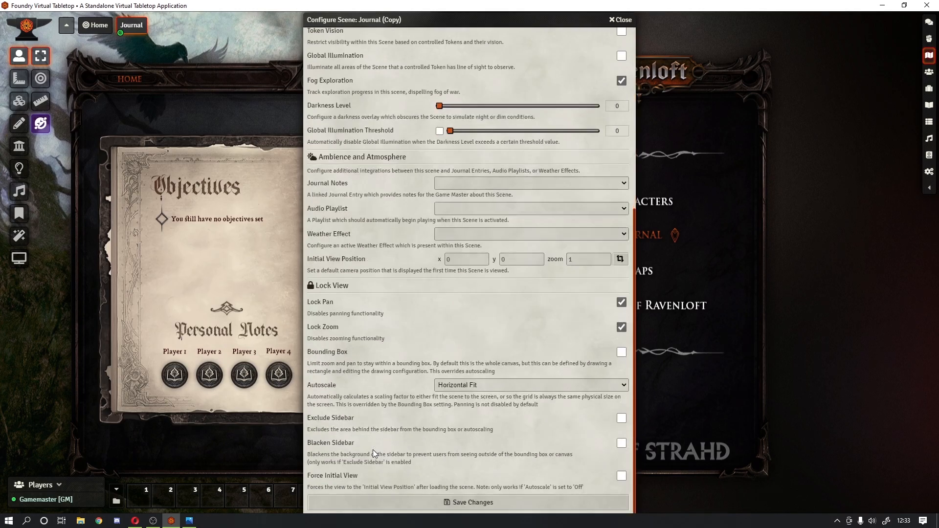
scroll(371, 449, up, 6)
scroll(372, 447, down, 3)
scroll(372, 447, down, 5)
click(380, 500)
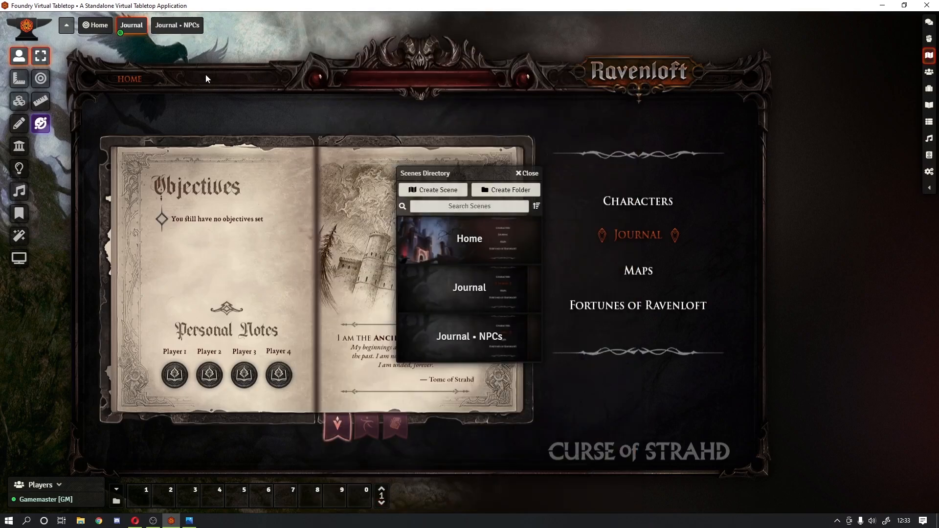
Step: In the Journal • NPCs scene, change the book tile image to empty-journal-b.png
click(169, 29)
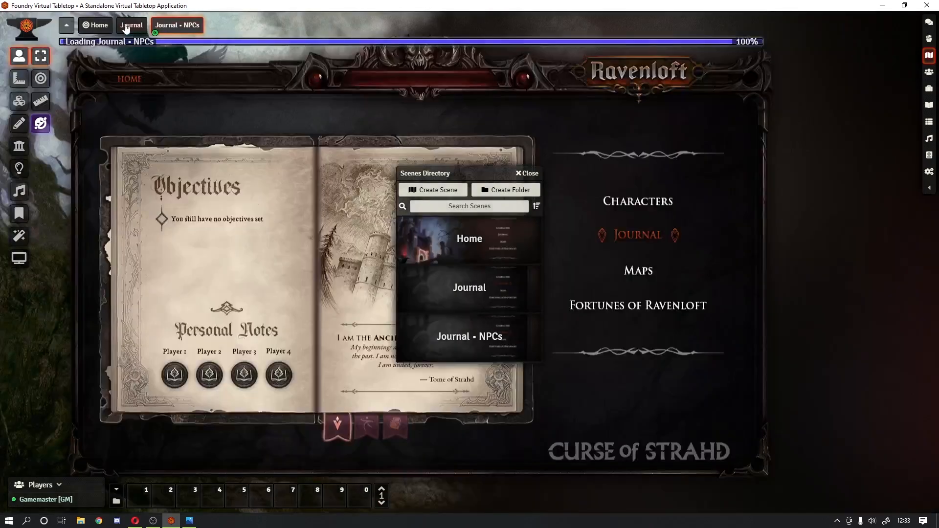
click(182, 28)
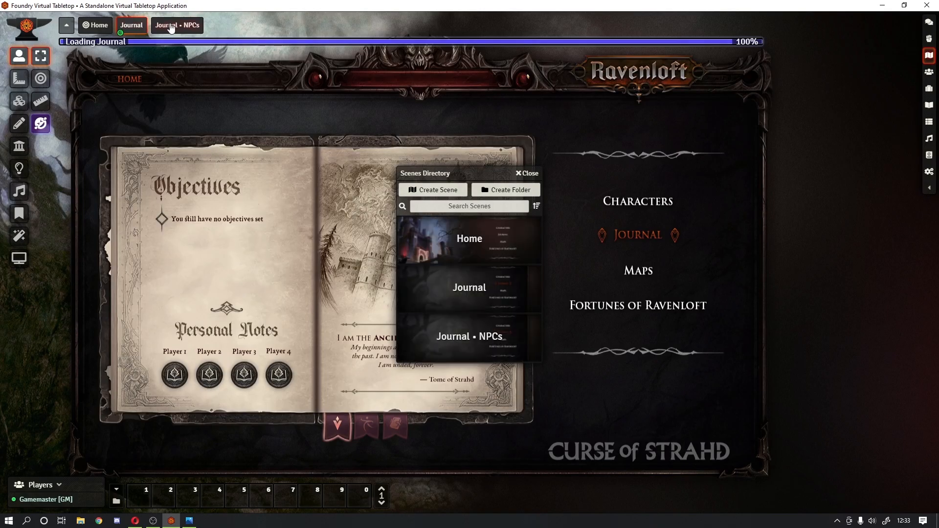
click(527, 174)
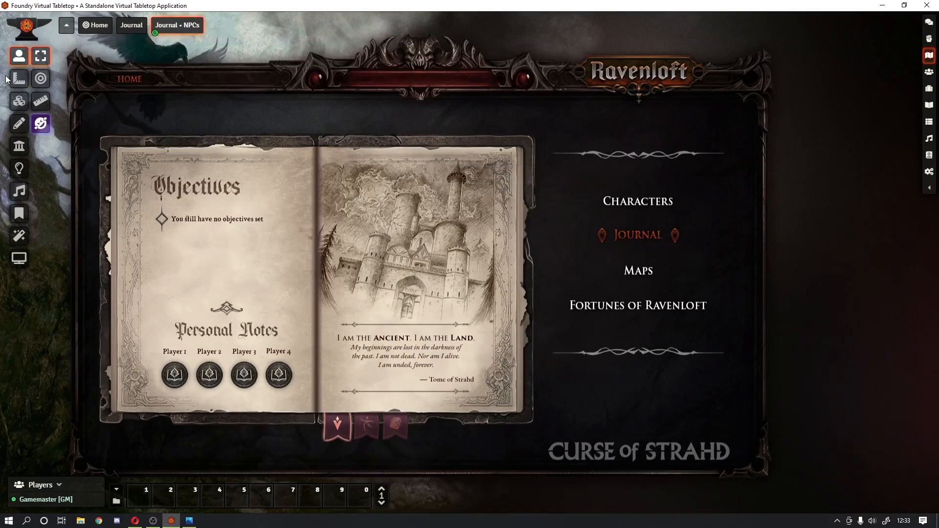
click(19, 102)
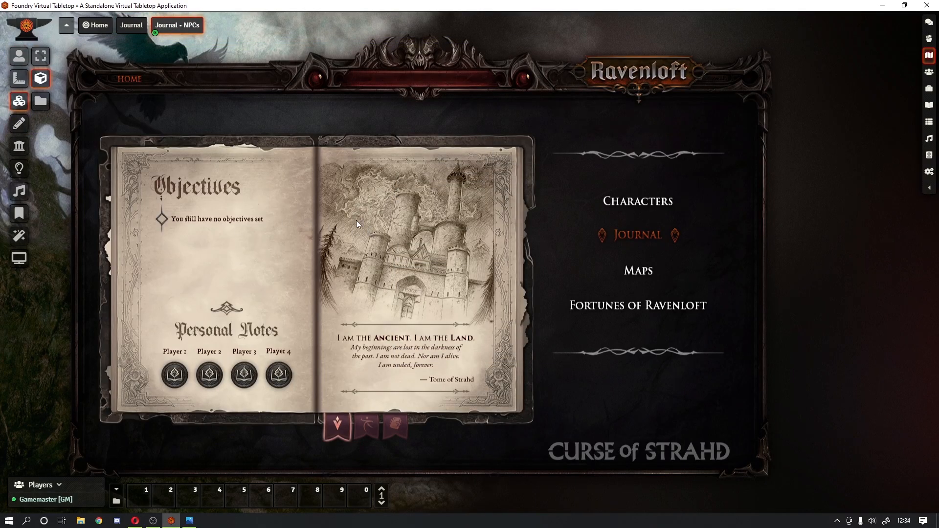
double_click(351, 267)
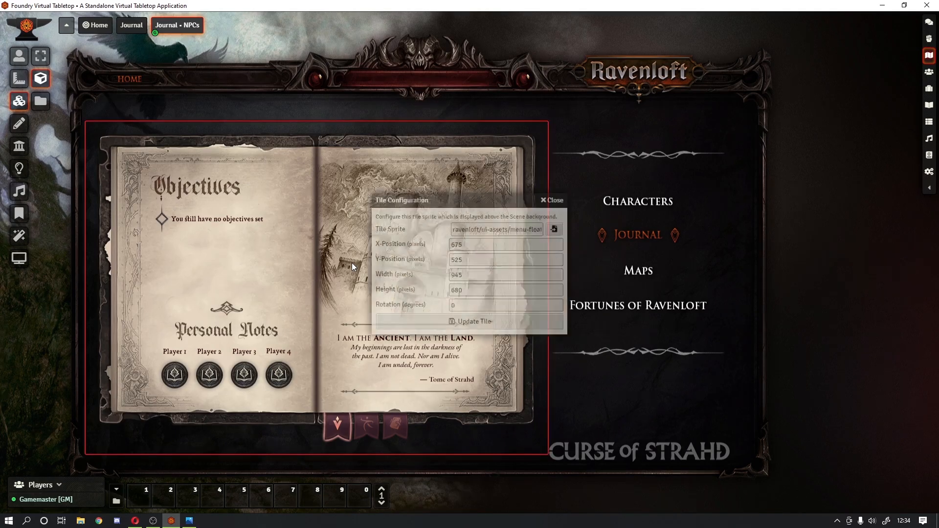
click(554, 229)
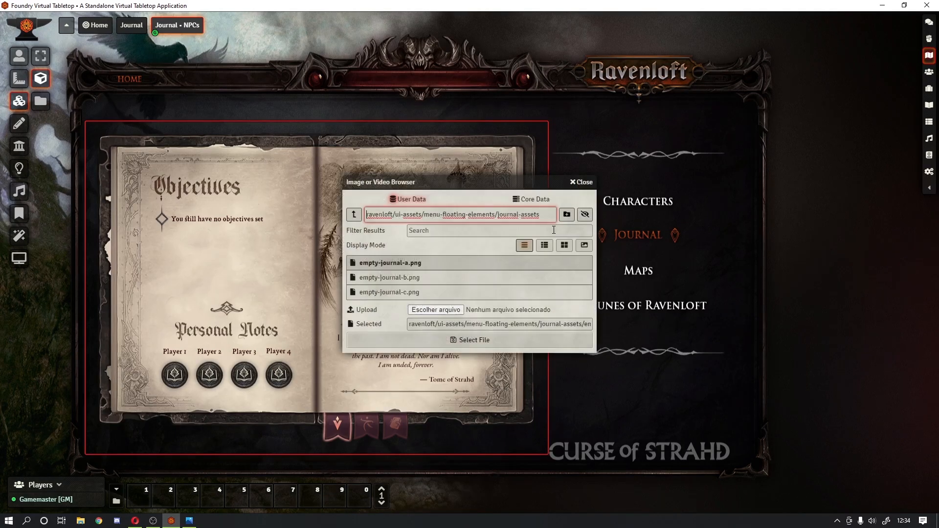
click(414, 277)
click(458, 338)
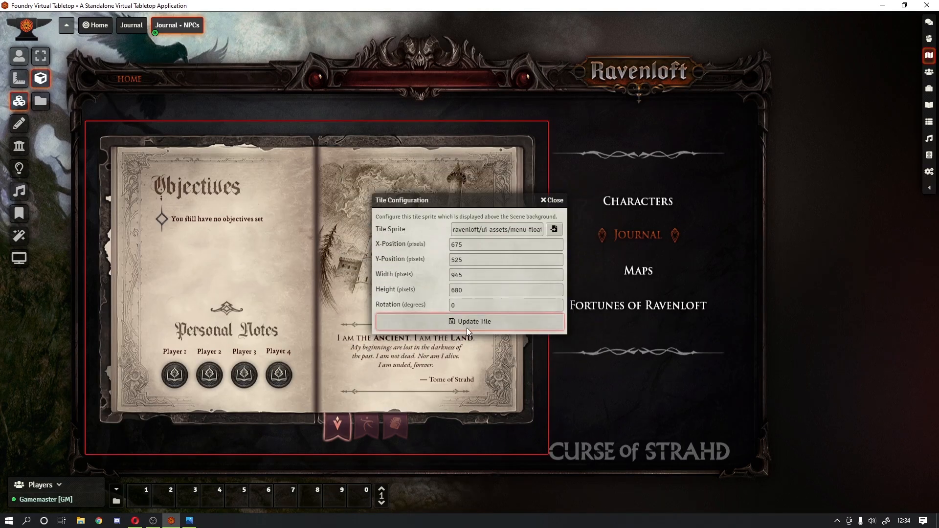
click(468, 325)
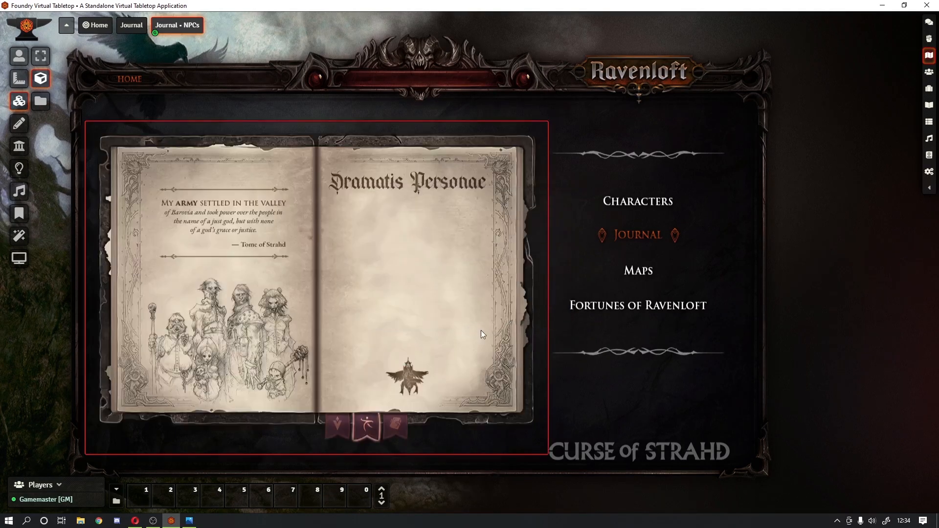
Step: Compare with the original Journal scene, then return to the Home scene
click(138, 29)
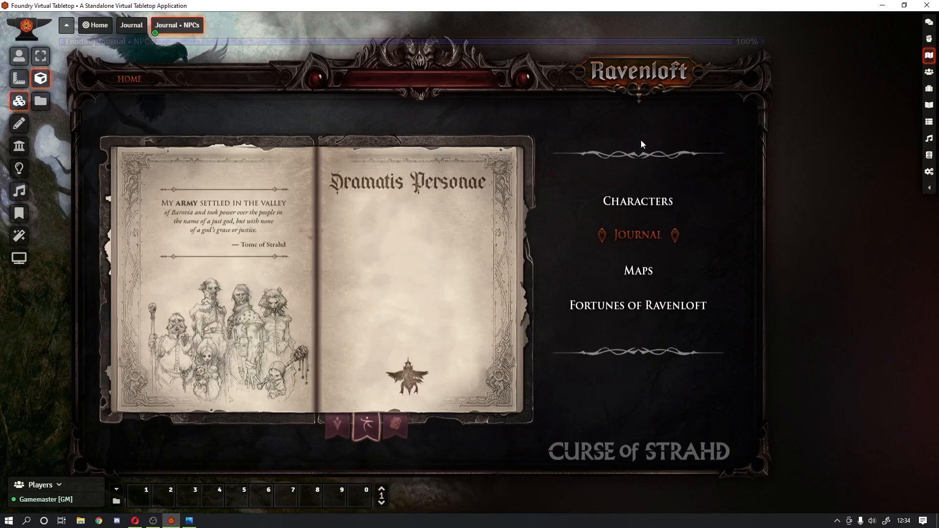
click(19, 57)
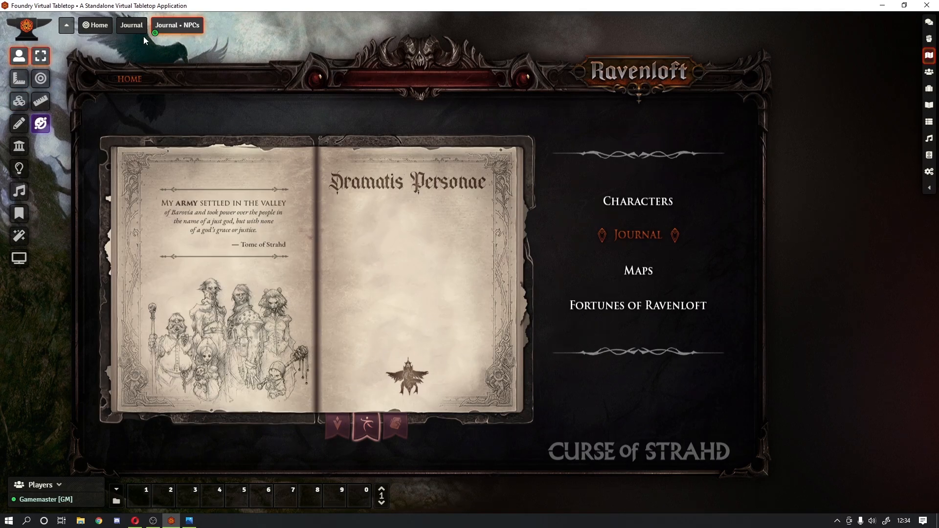
click(131, 25)
click(95, 25)
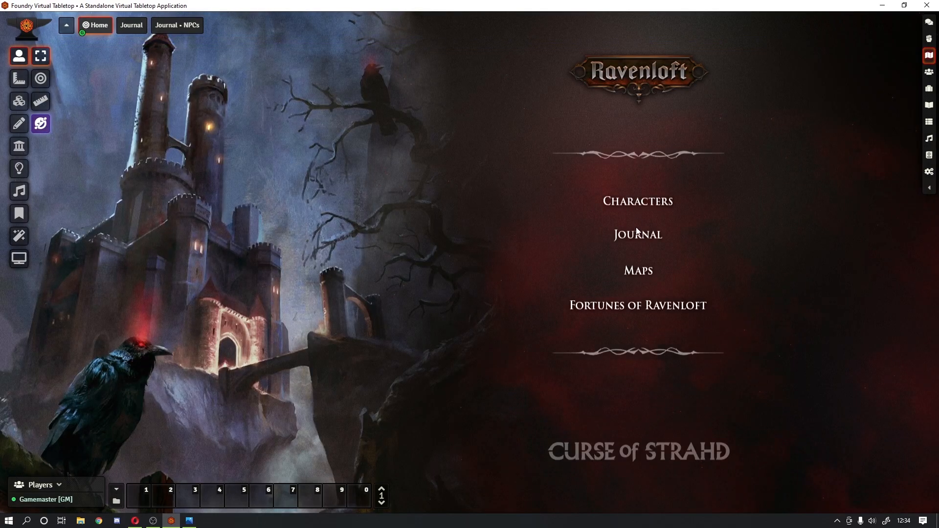
Step: Switch to Journal and back to Home, then collapse scene navigation and expand the sidebar
click(132, 29)
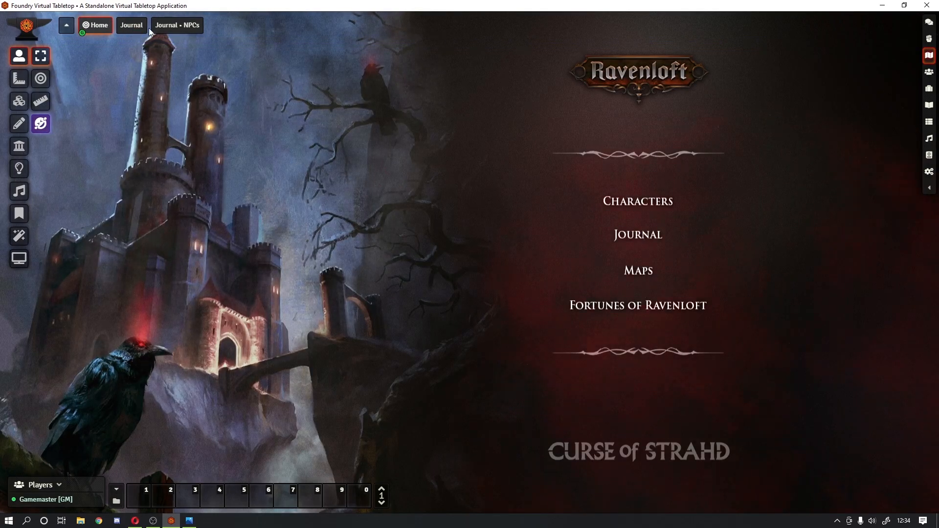
click(187, 30)
click(132, 25)
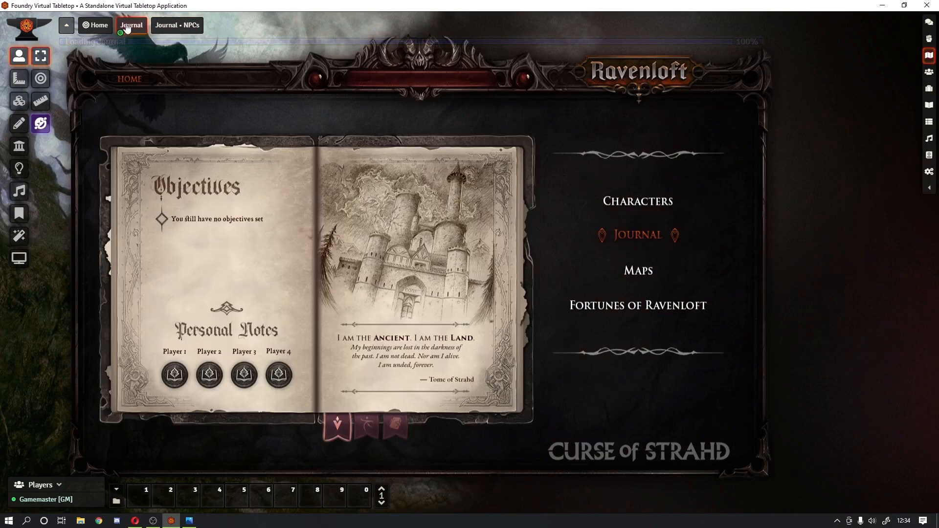
click(103, 23)
click(68, 25)
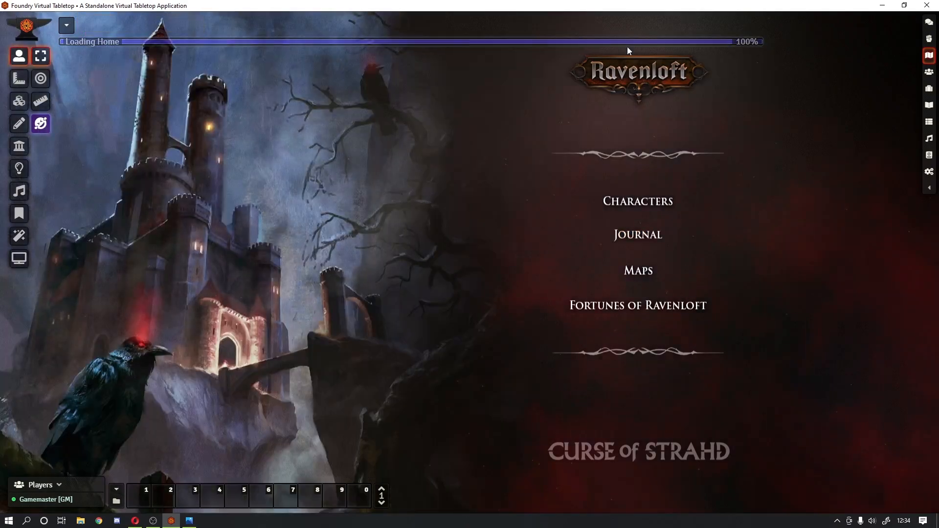
click(927, 188)
Step: Create an Items folder named 'Trigger Happy'
click(837, 23)
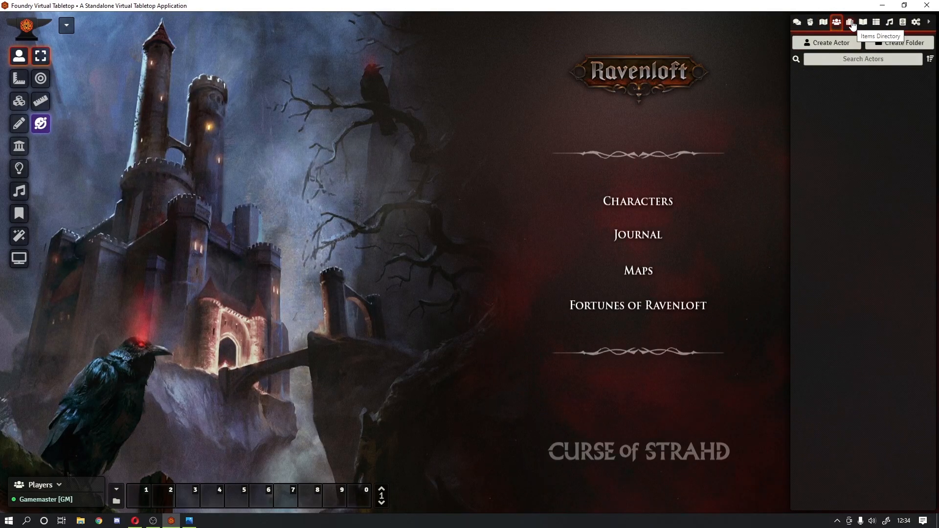
click(851, 24)
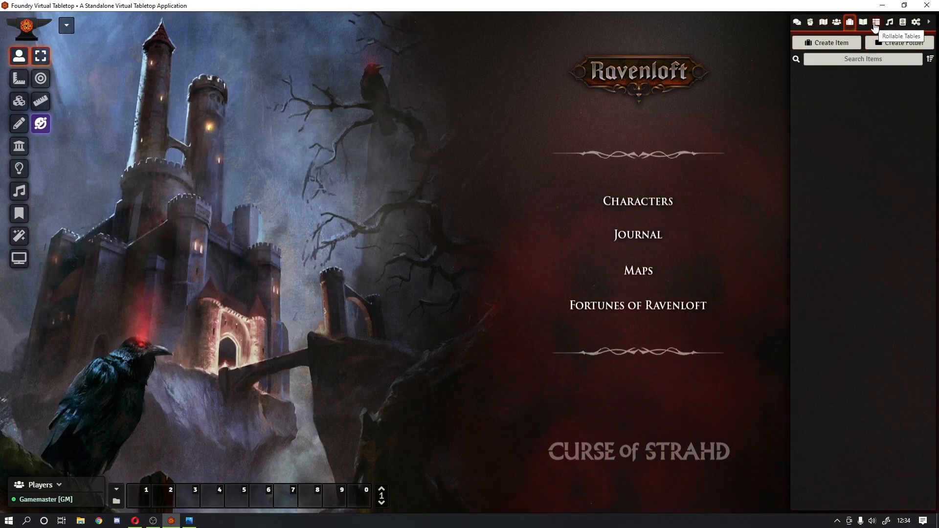
click(887, 44)
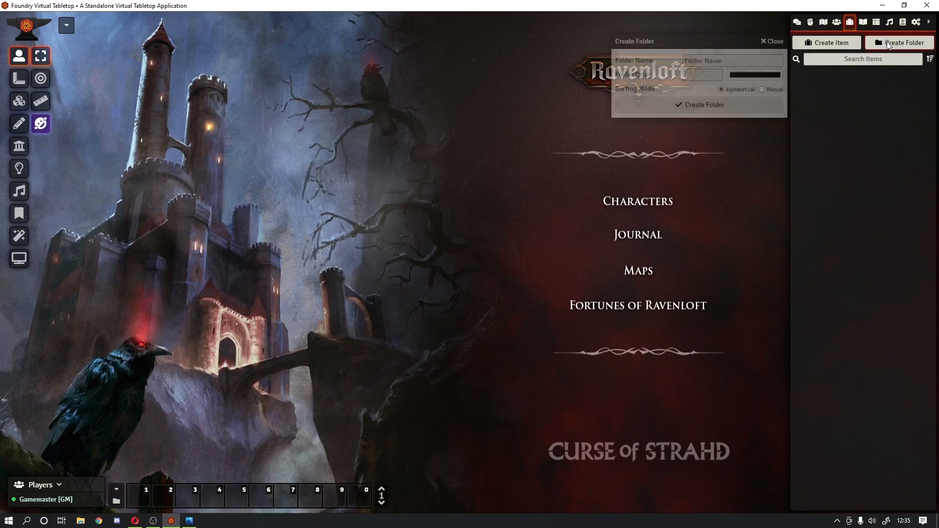
click(682, 58)
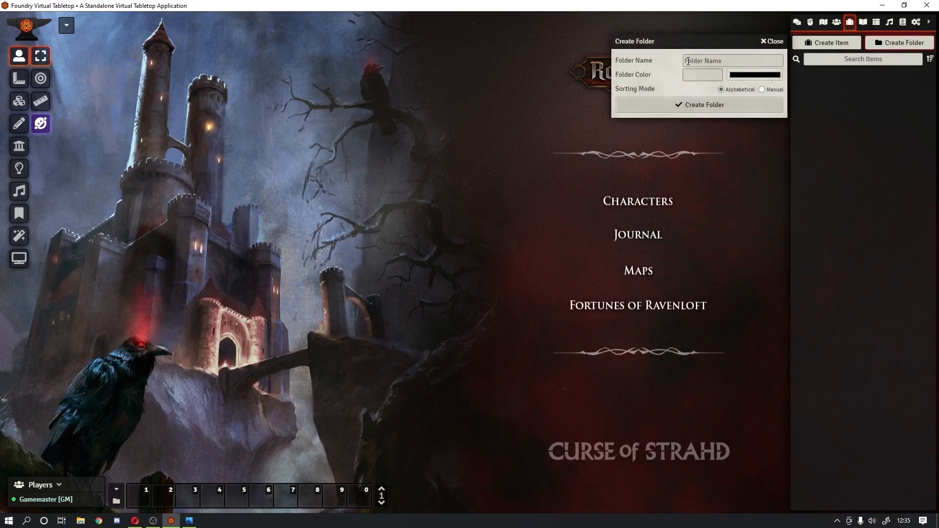
text(Trigger Happy)
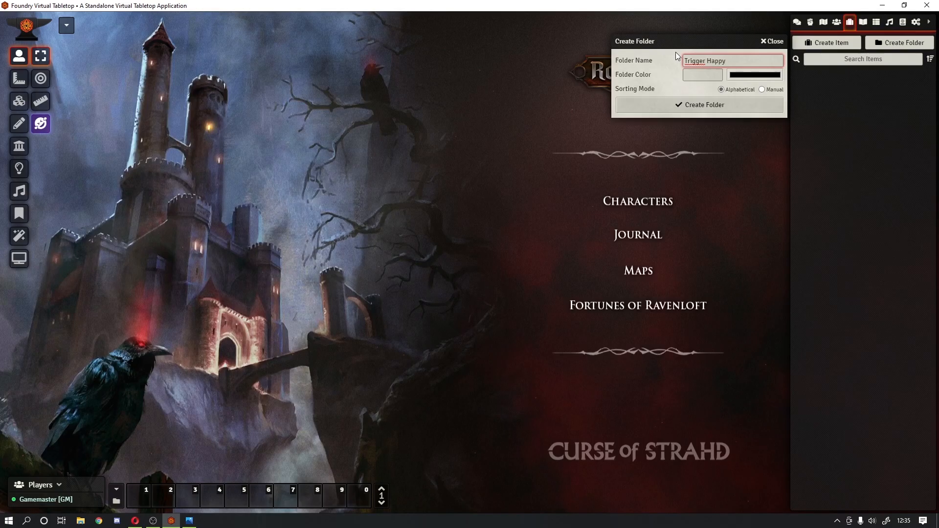
click(732, 108)
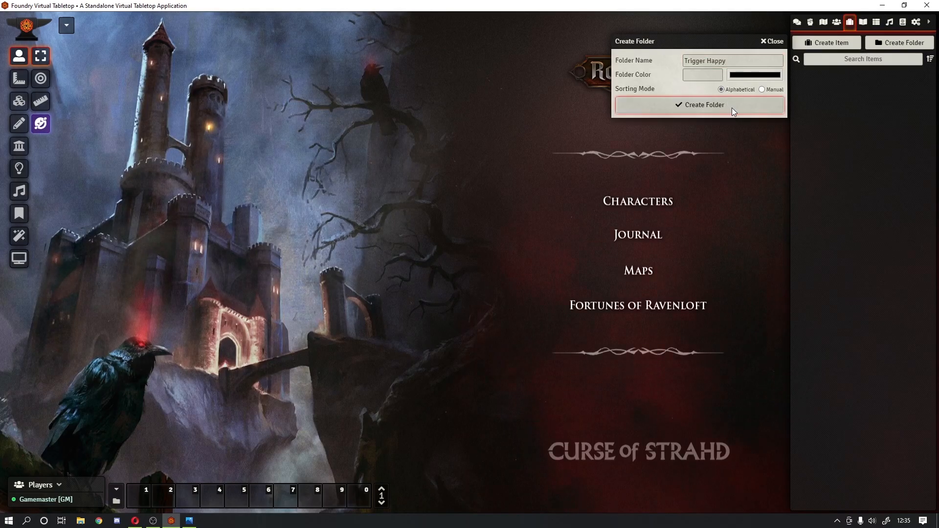
Step: Cancel a new item inside Trigger Happy, then delete the Trigger Happy folder
right_click(884, 77)
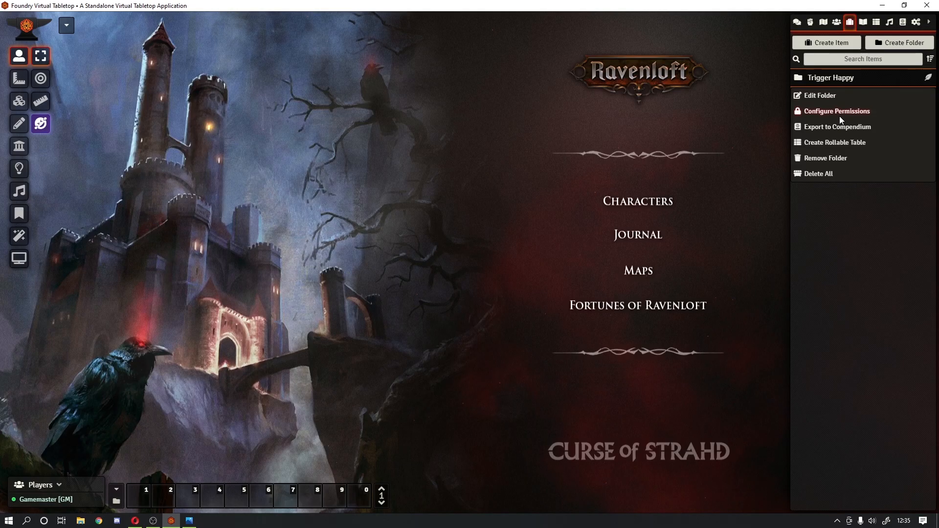
click(896, 85)
click(928, 77)
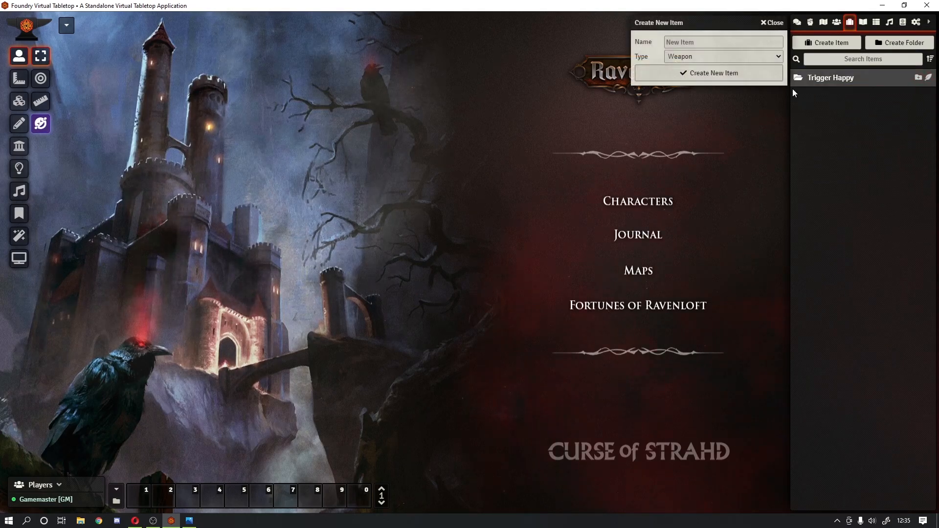
click(688, 43)
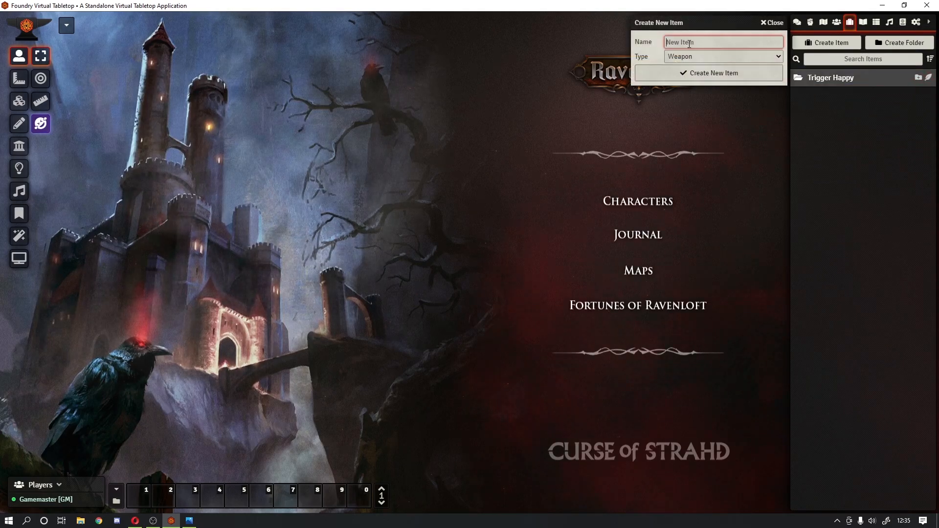
click(777, 25)
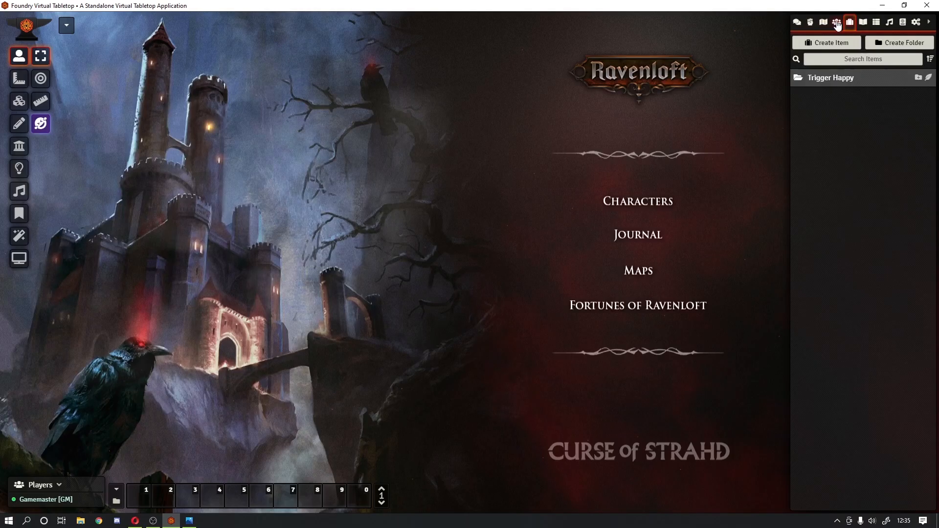
right_click(890, 86)
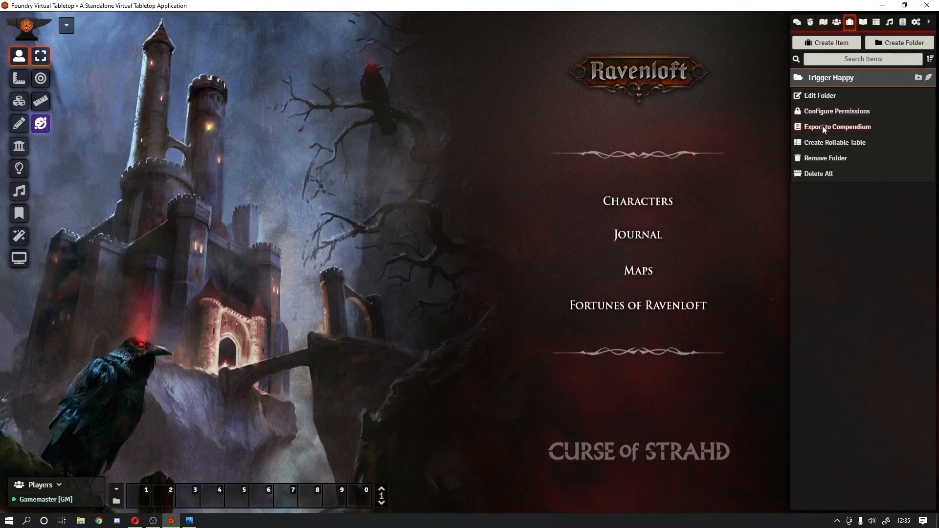
click(816, 157)
click(650, 128)
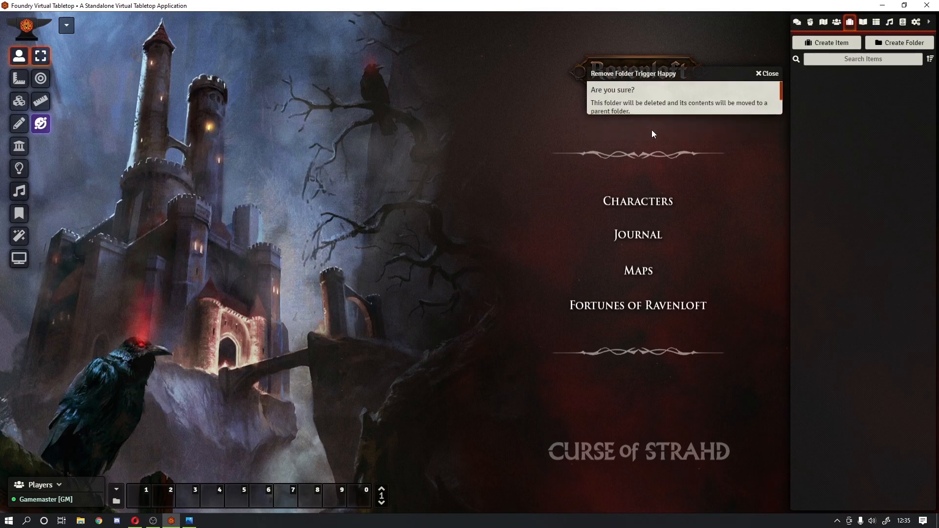
click(863, 23)
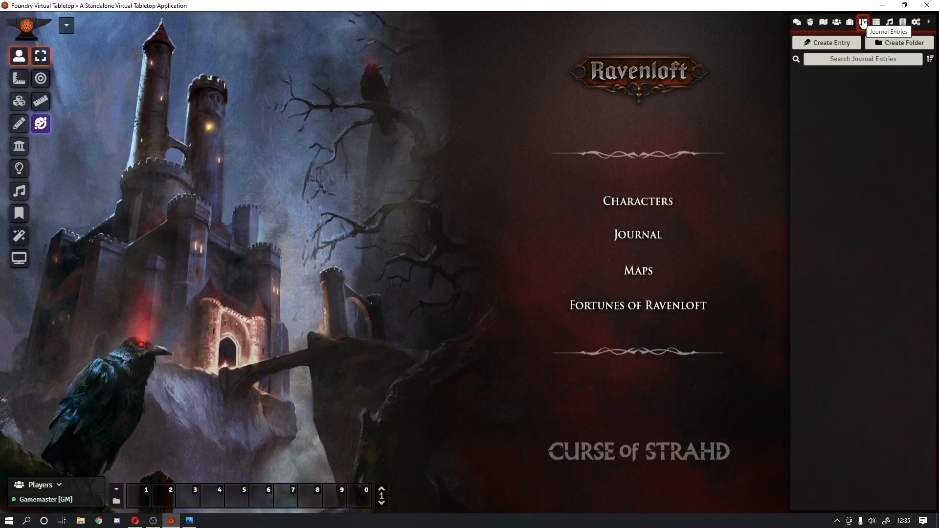
Step: Create journal folder 'Trigger Happy' holding an empty entry named 'Triggers', then close its sheet
click(904, 44)
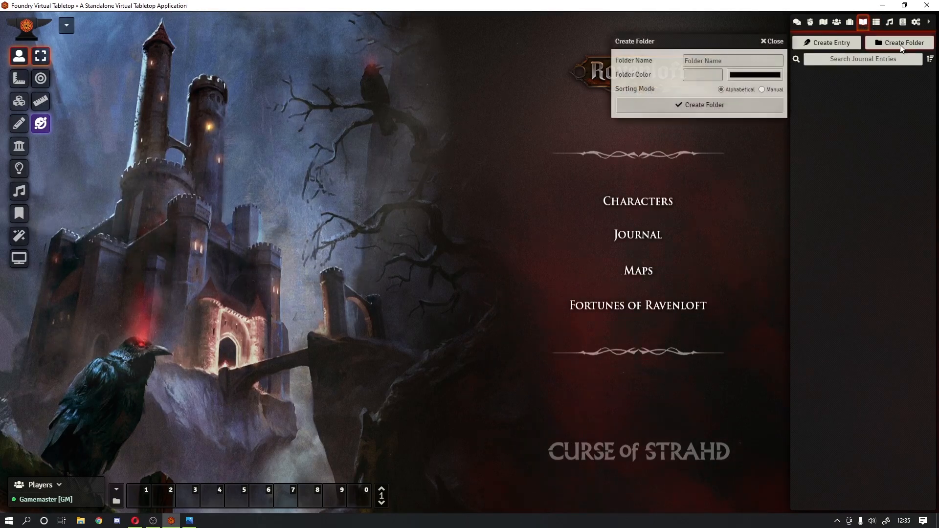
click(737, 61)
text(Tr)
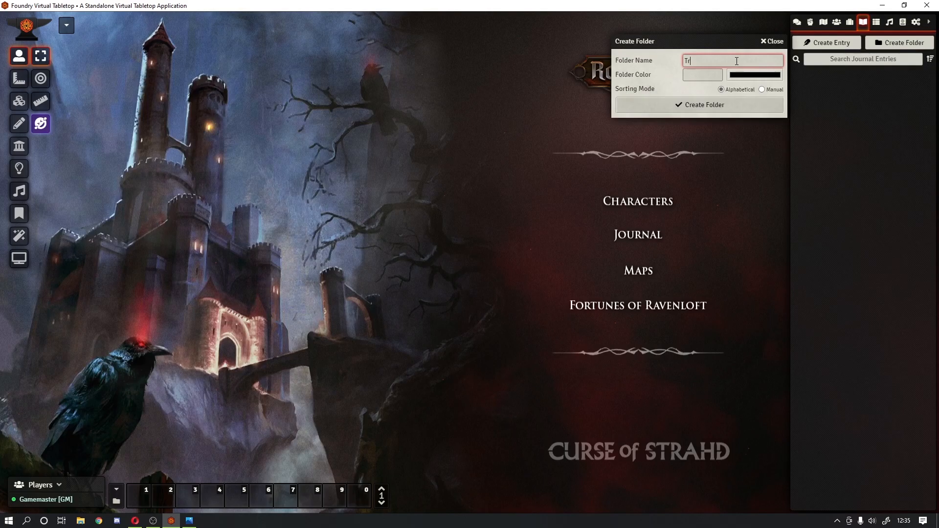
text(igger Happy)
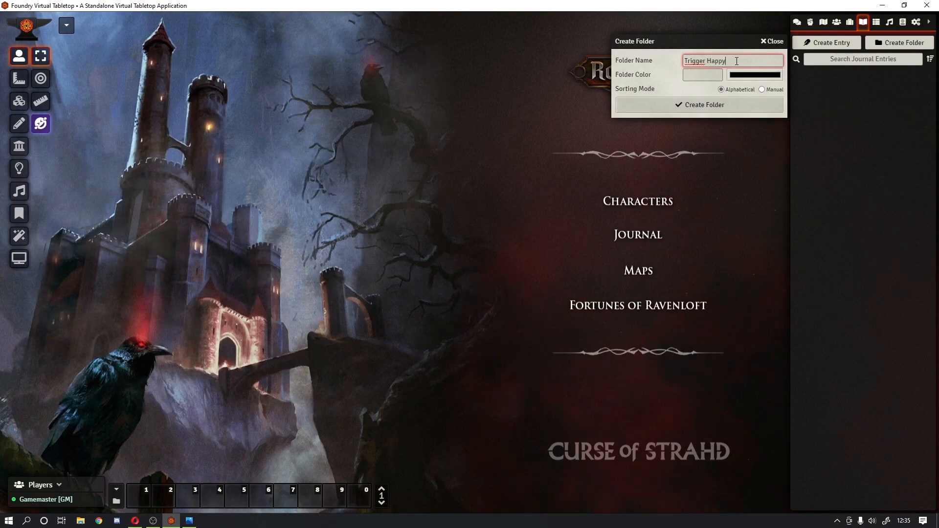
click(680, 105)
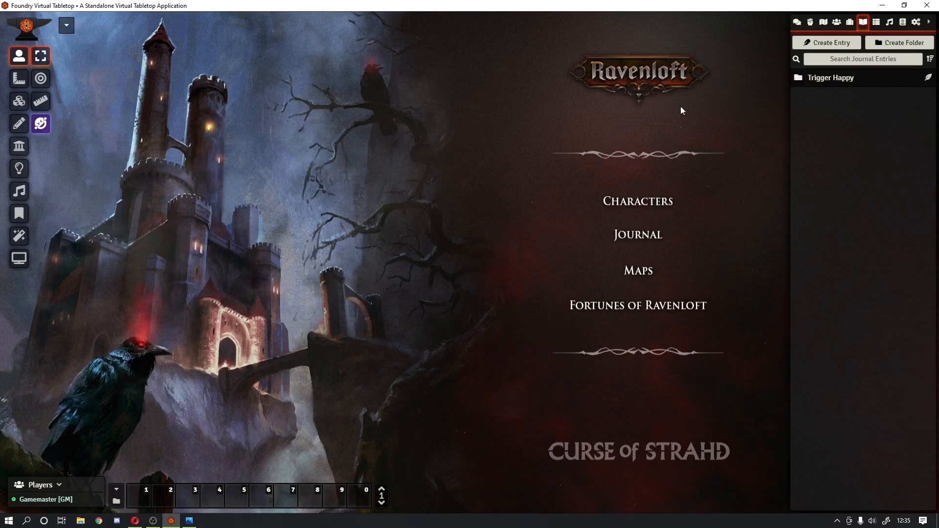
click(928, 77)
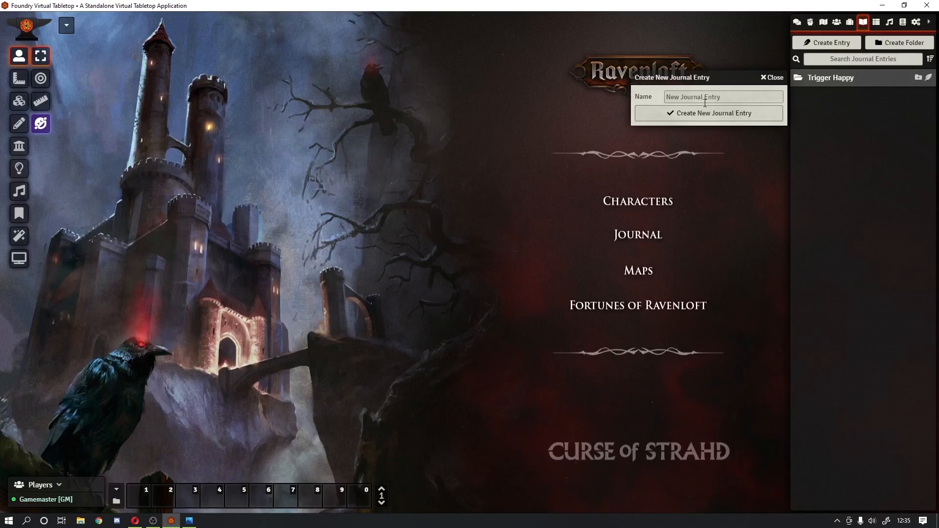
text(Triggers)
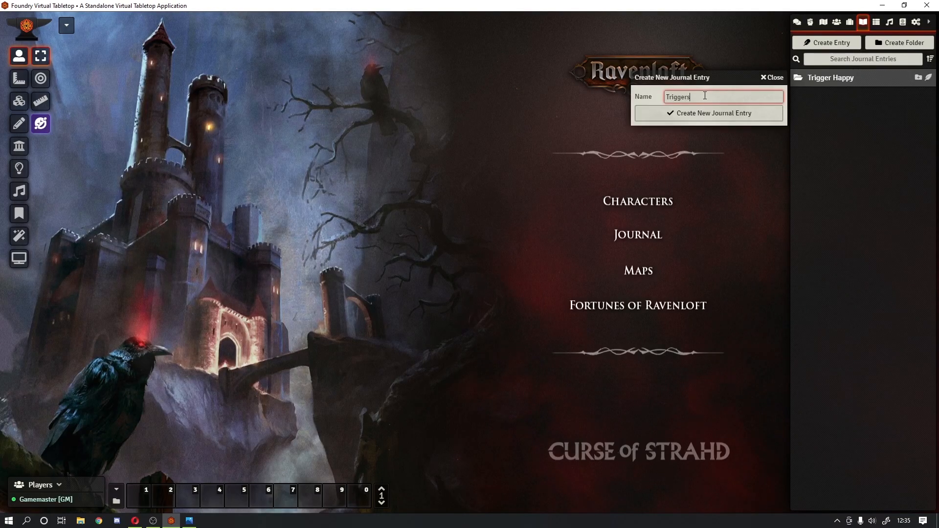
key(Return)
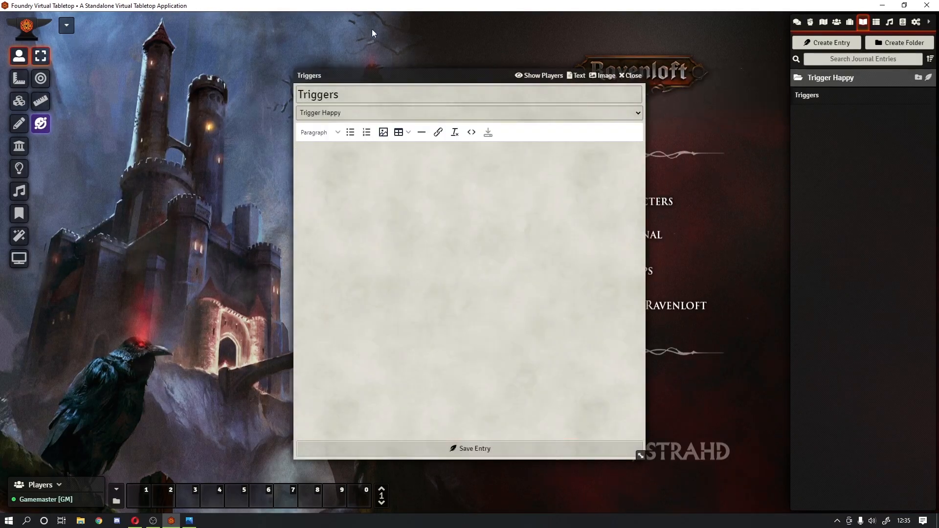
click(630, 76)
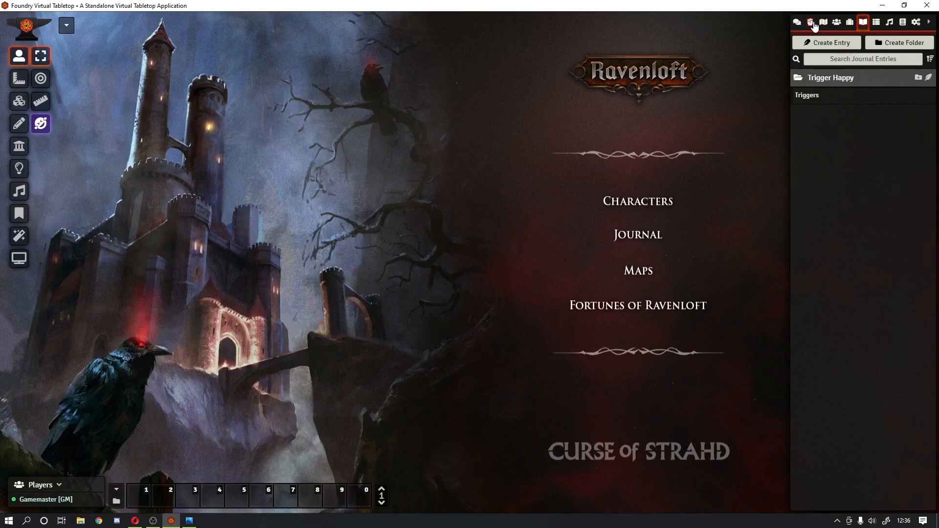
Step: Start a new actor named 'journal' with type Non-Player Character
click(810, 23)
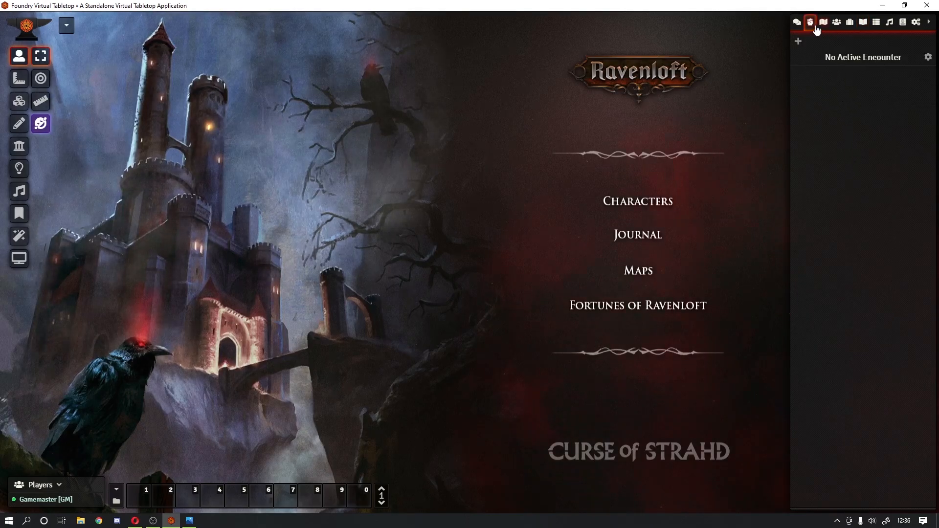
click(836, 23)
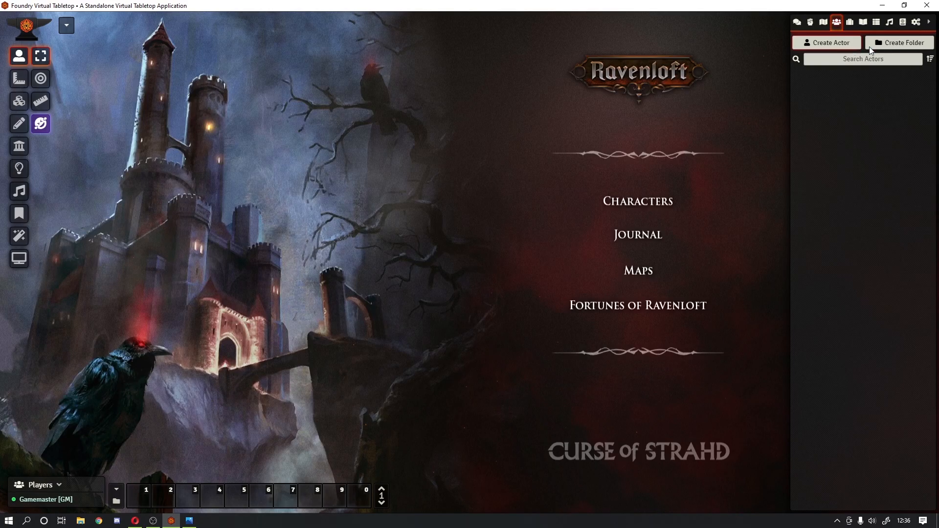
click(813, 46)
click(697, 59)
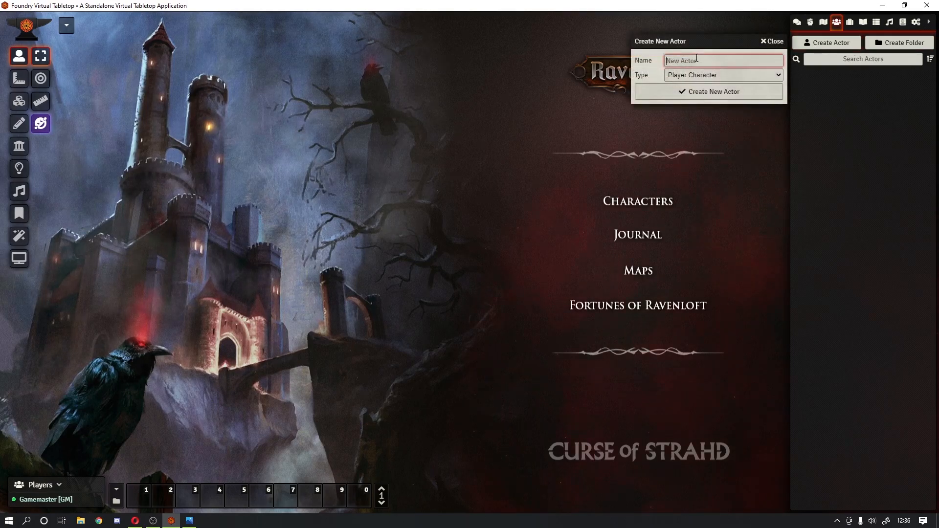
text(journal)
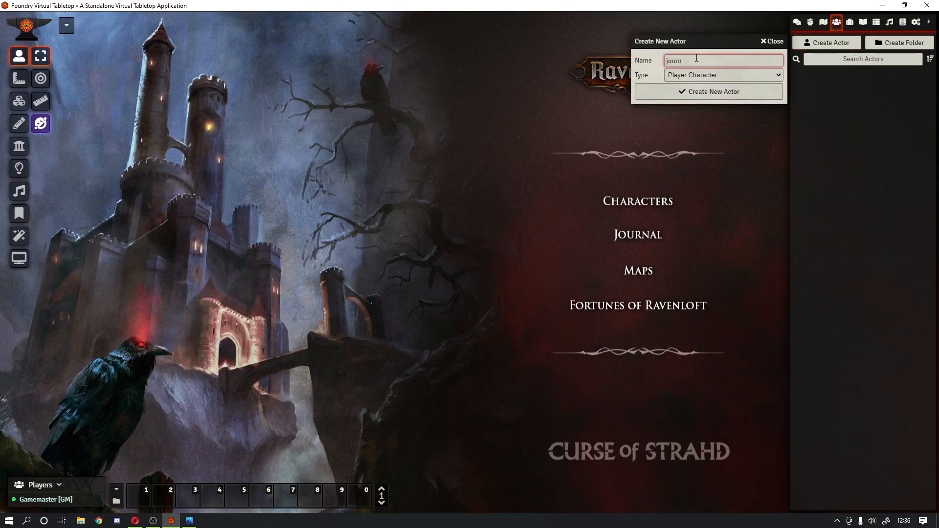
click(693, 74)
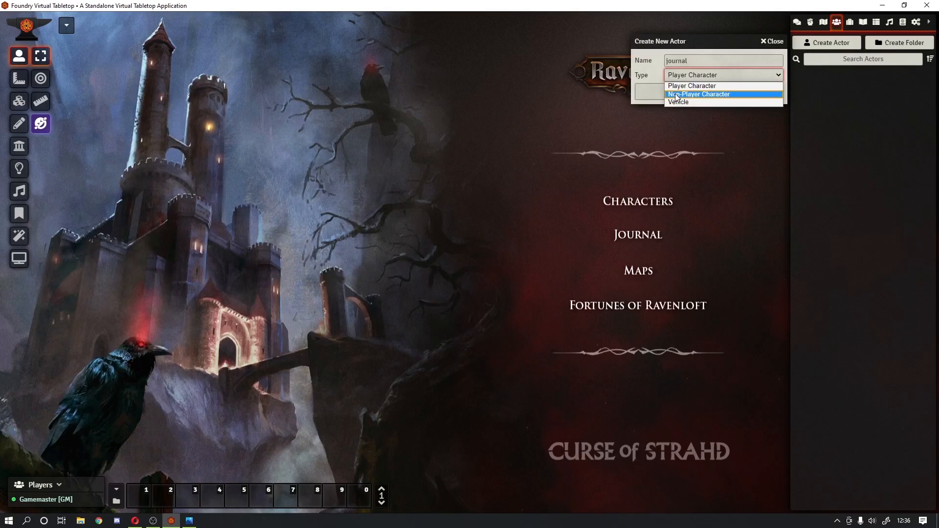
click(677, 92)
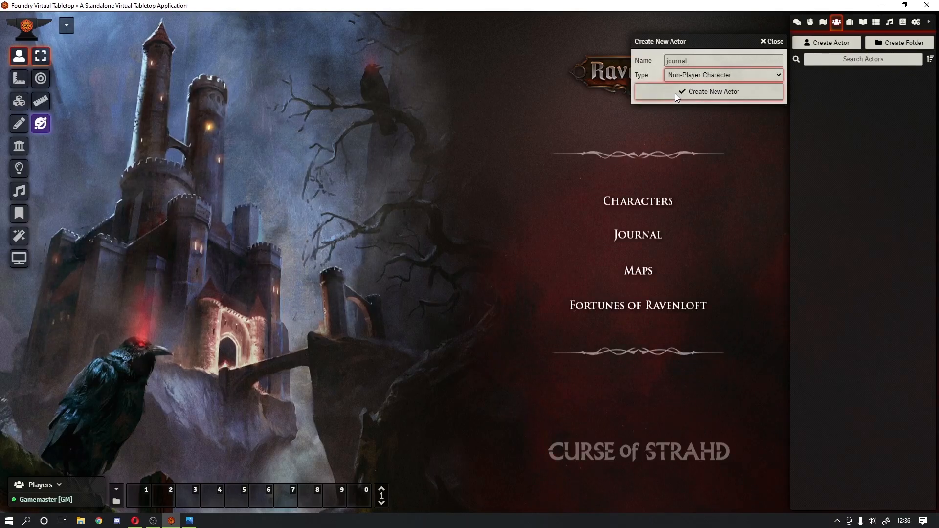
Step: Correct the name to 'journal', create the actor, and close its sheet
click(691, 60)
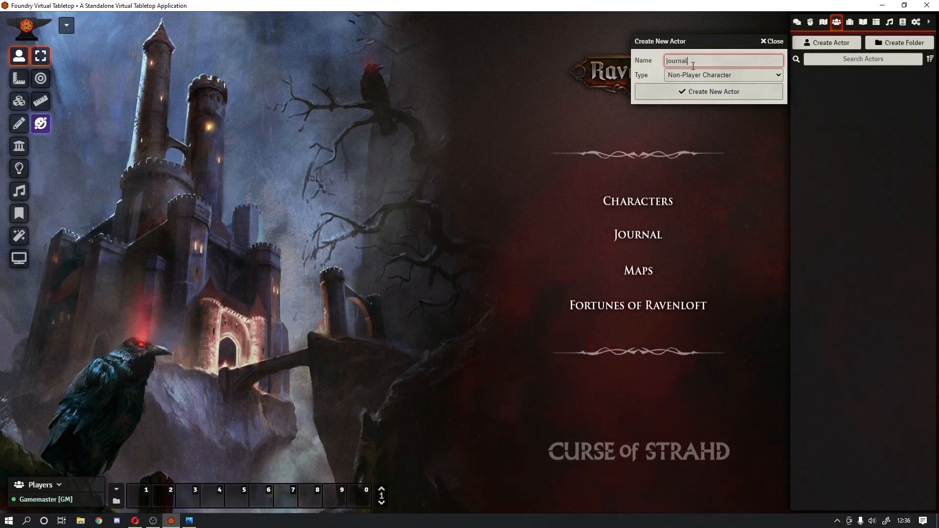
text(-a)
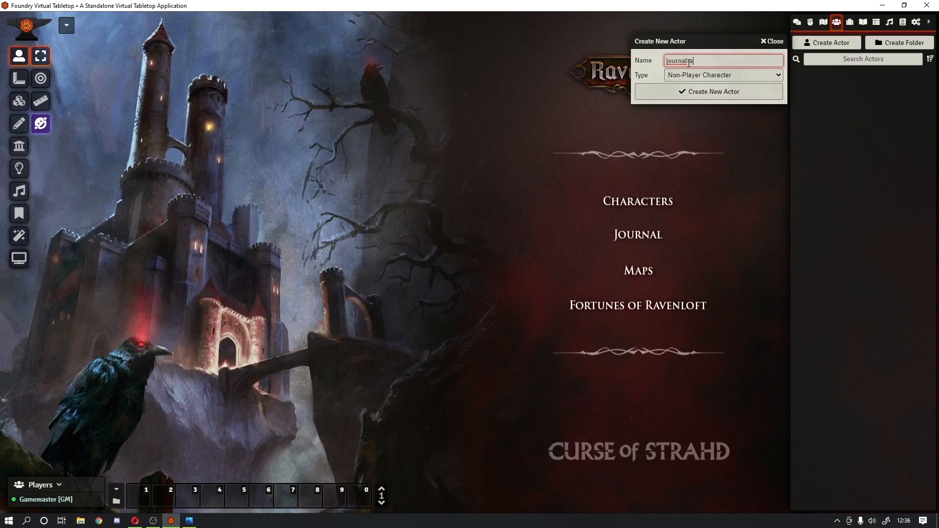
key(shift+Left)
key(BackSpace)
key(BackSpace)
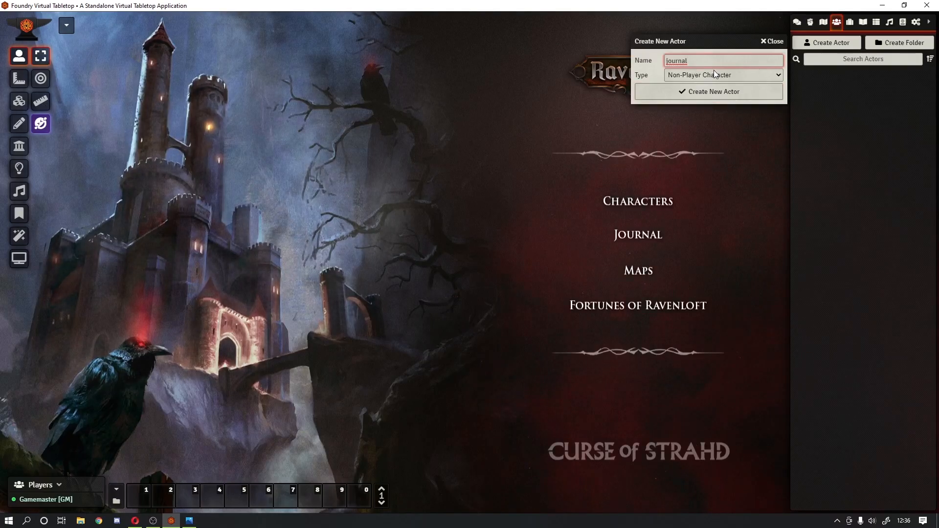
click(712, 93)
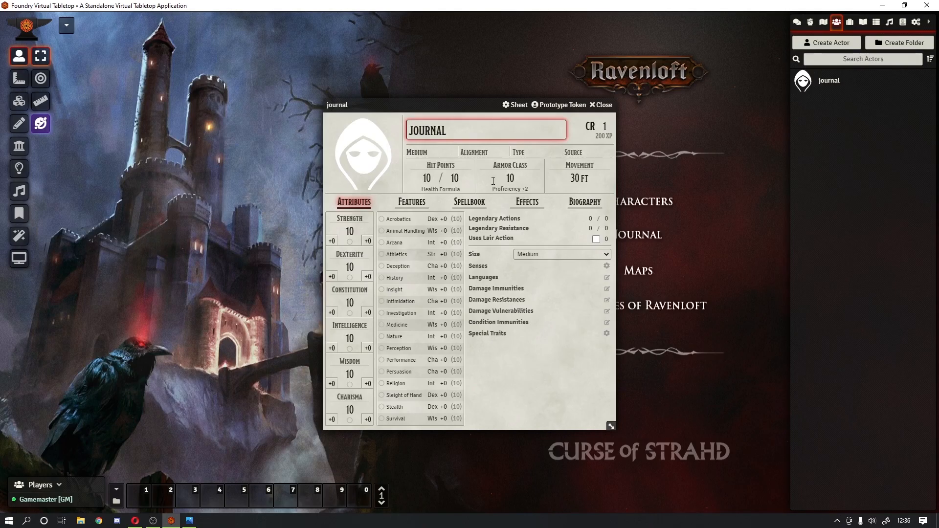
click(600, 105)
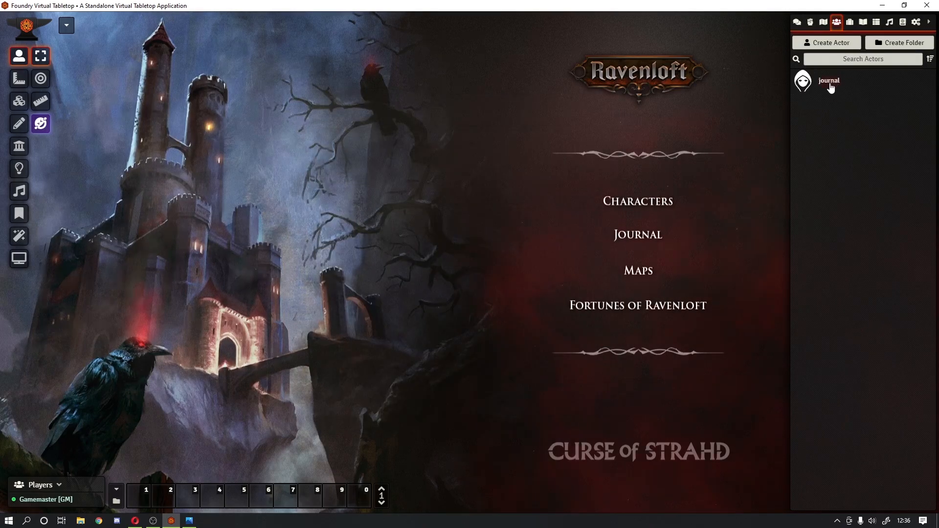
Step: Drop the journal actor as a token beside Characters, then return to Journal Entries
mouse_move(831, 87)
mouse_down()
mouse_move(598, 210)
mouse_move(620, 207)
mouse_move(589, 206)
mouse_up()
click(634, 170)
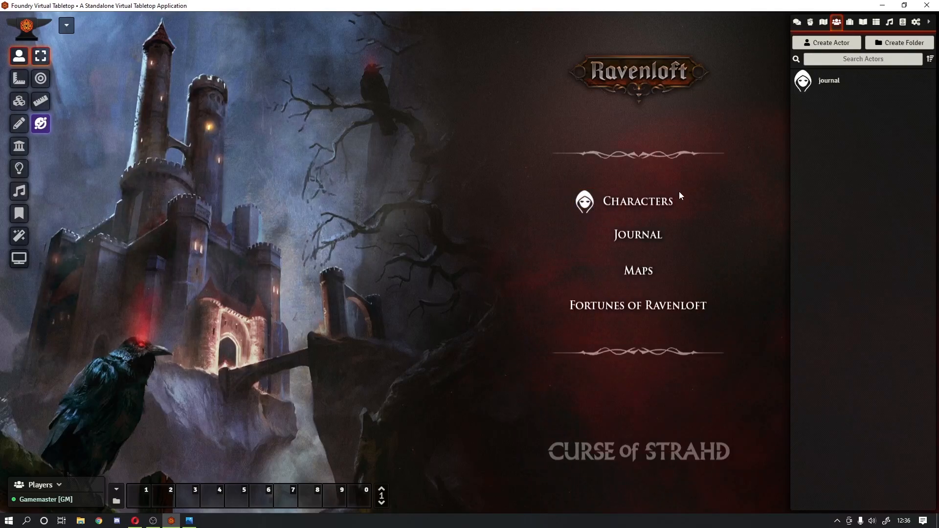
click(587, 208)
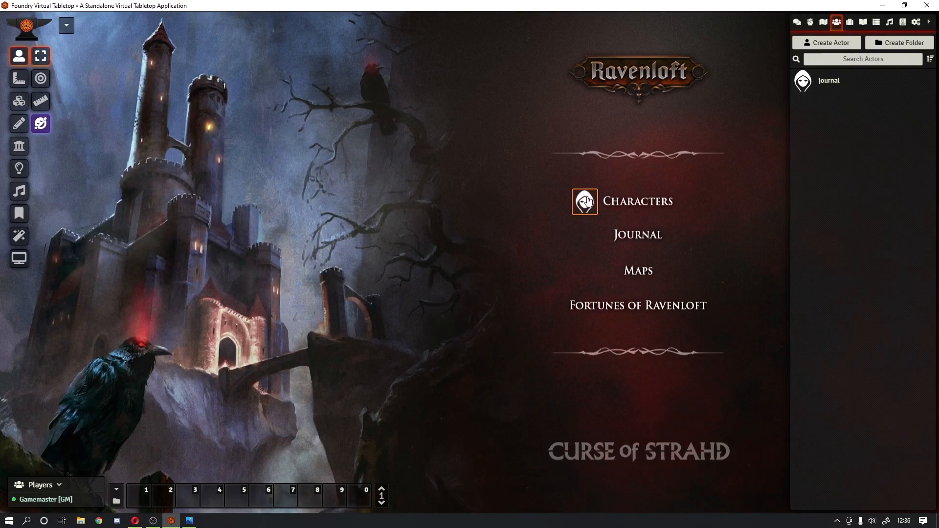
click(578, 117)
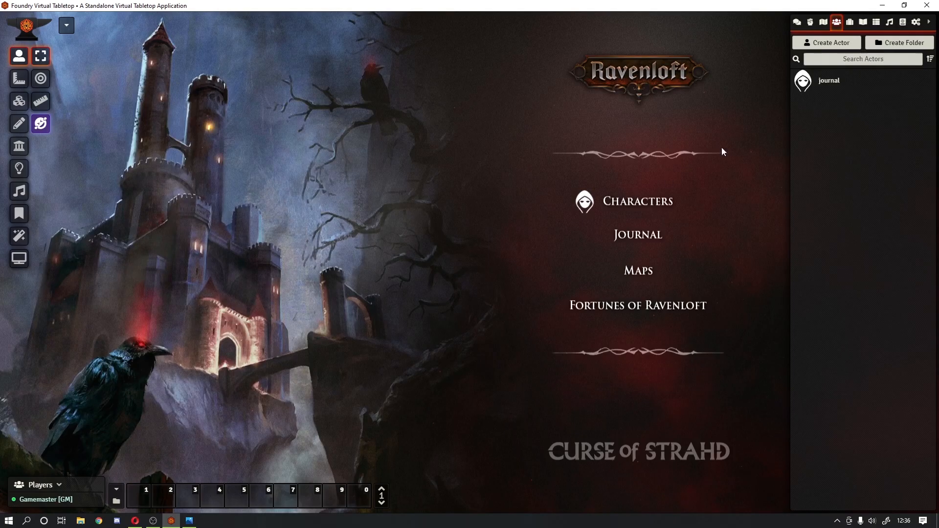
click(849, 23)
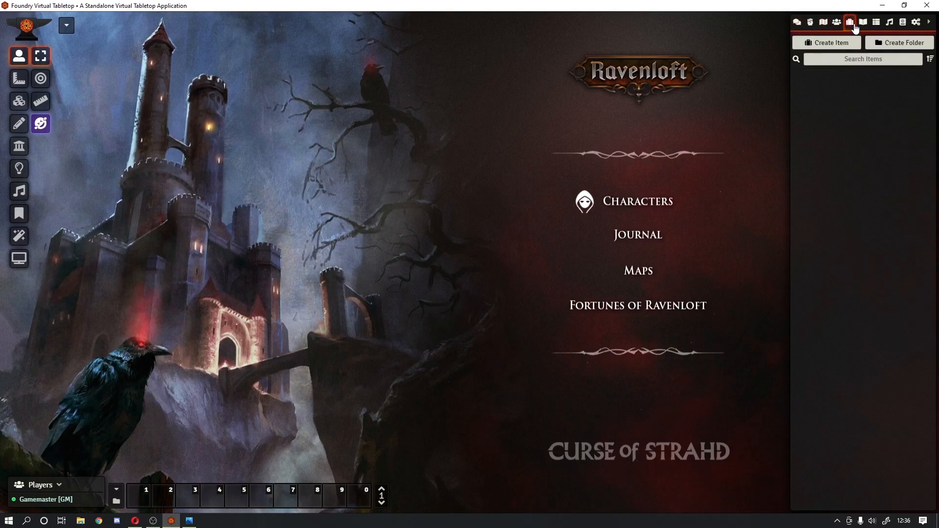
click(863, 24)
Step: Open the Triggers journal entry and move its window to the left
click(807, 95)
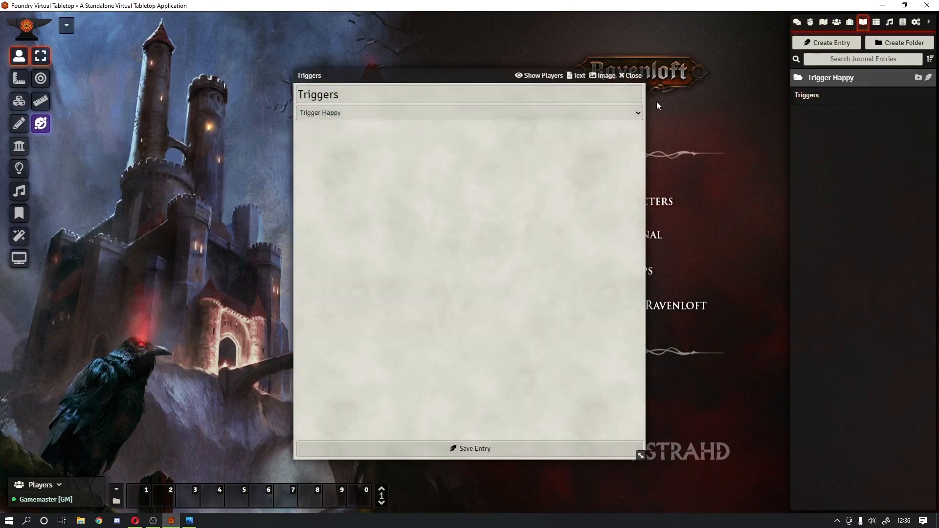
drag(448, 82, 229, 60)
click(797, 23)
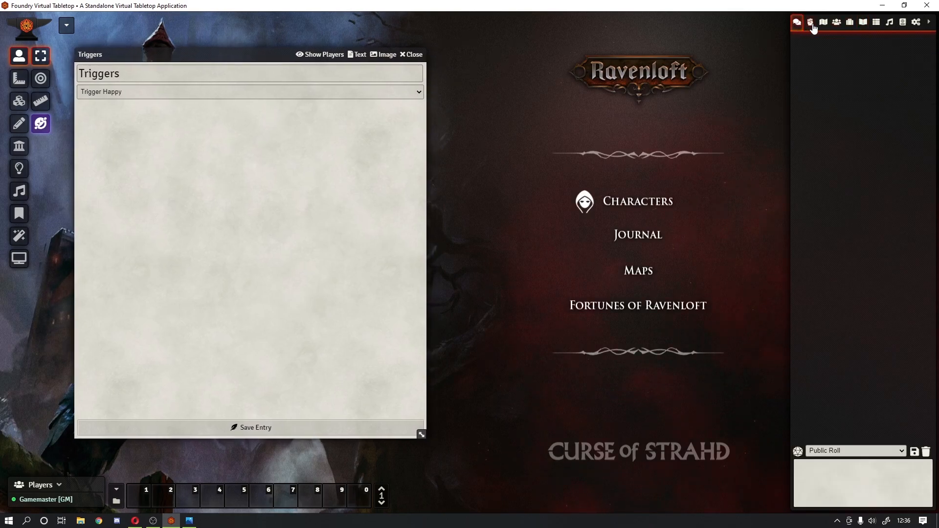
click(810, 23)
click(824, 23)
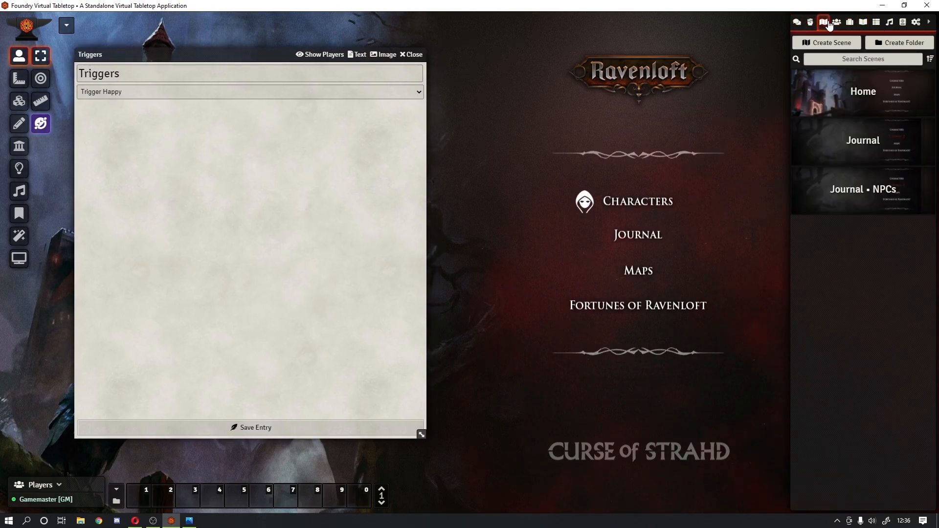
click(836, 23)
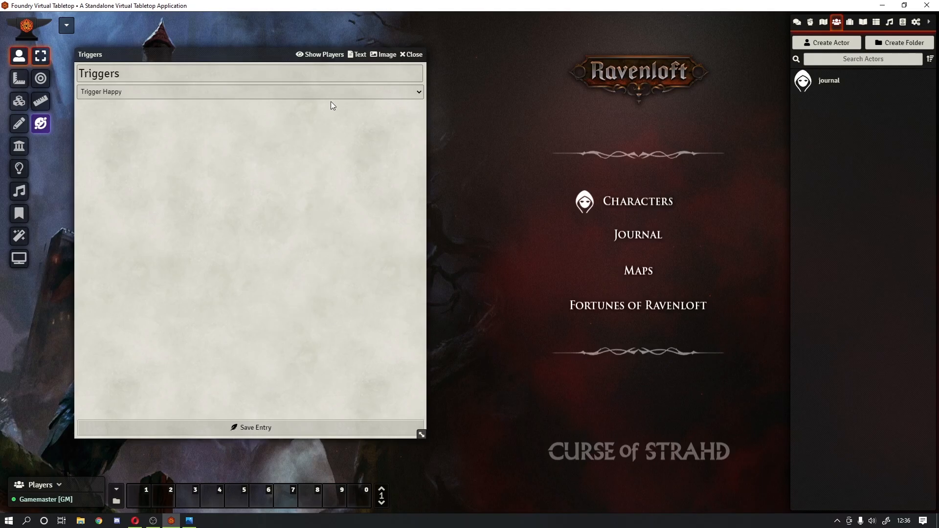
click(415, 110)
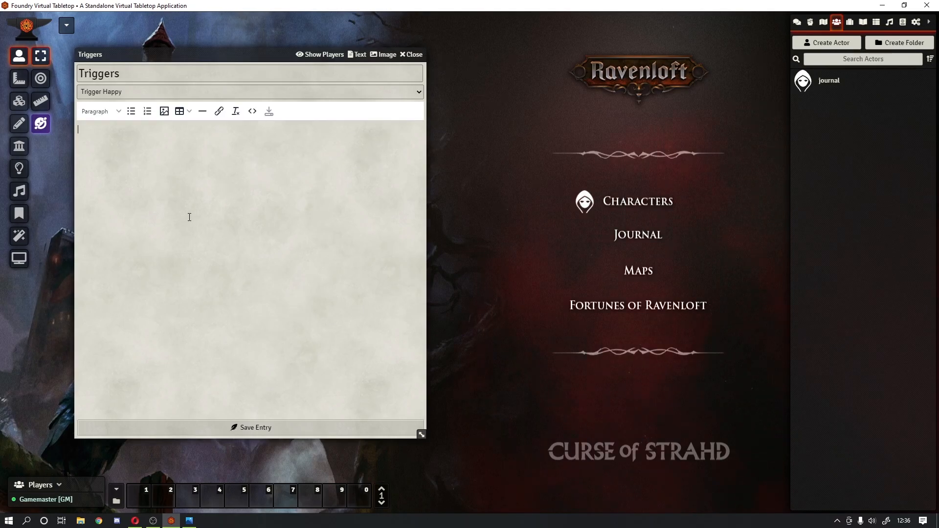
text(@)
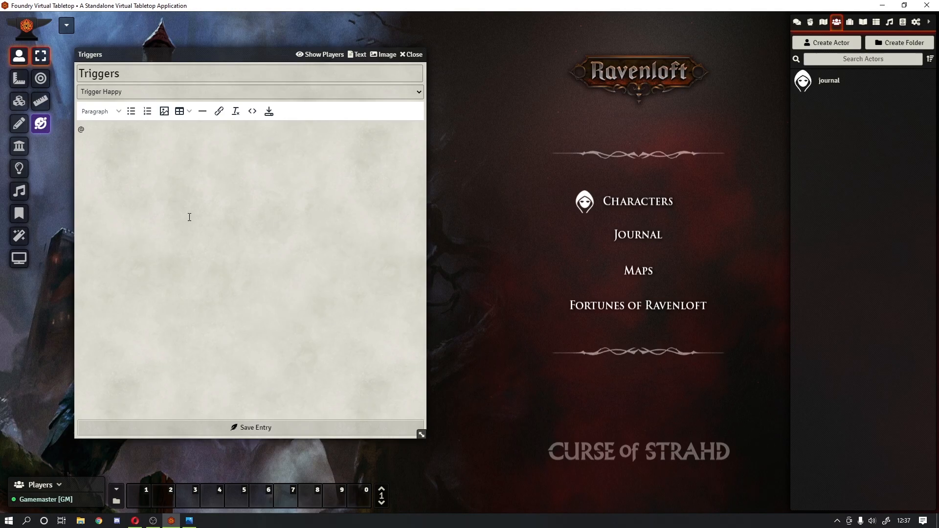
text(Token)
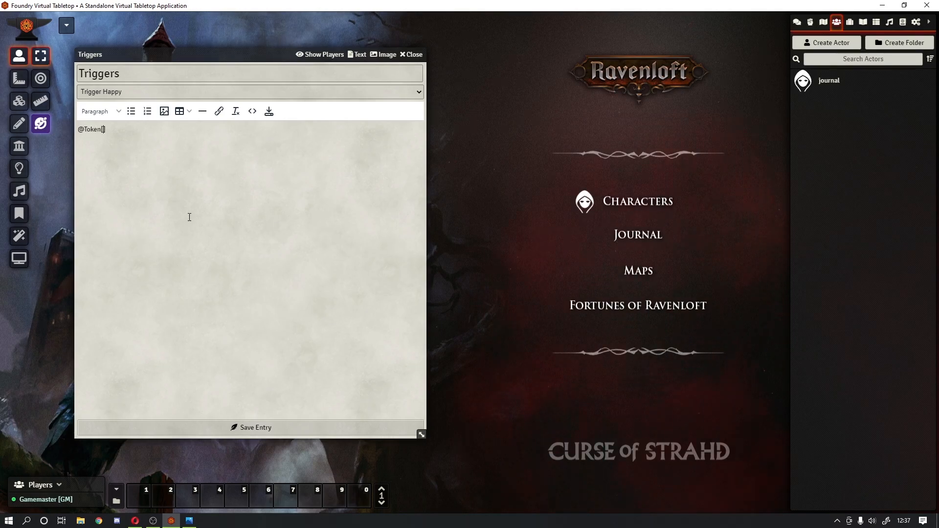
text([)
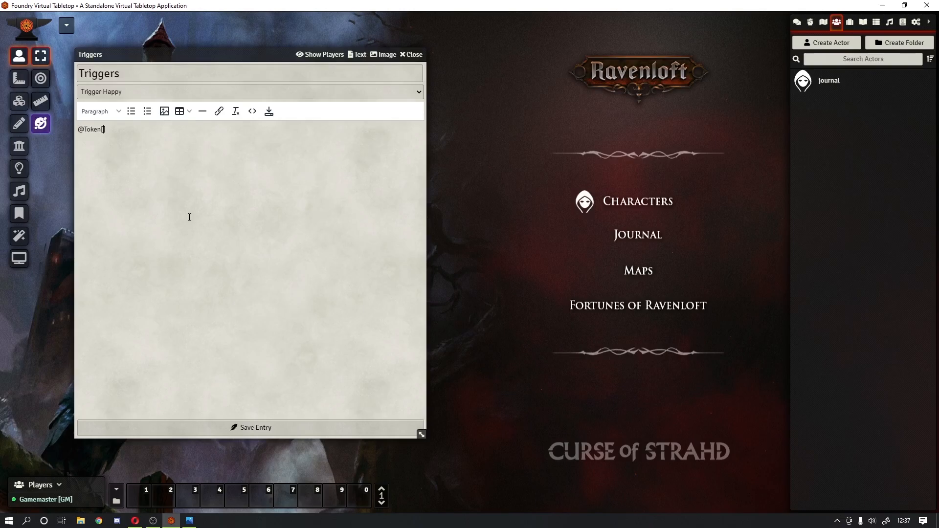
text(journalk)
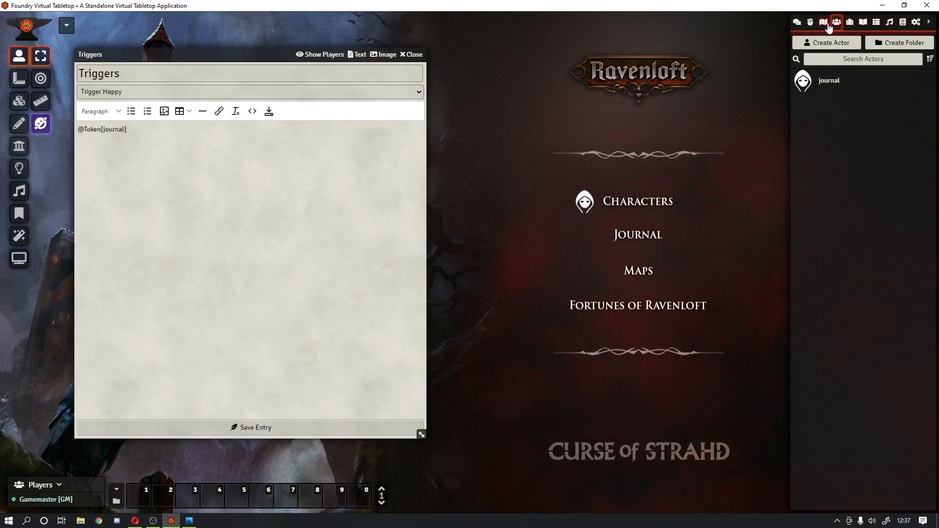
click(823, 22)
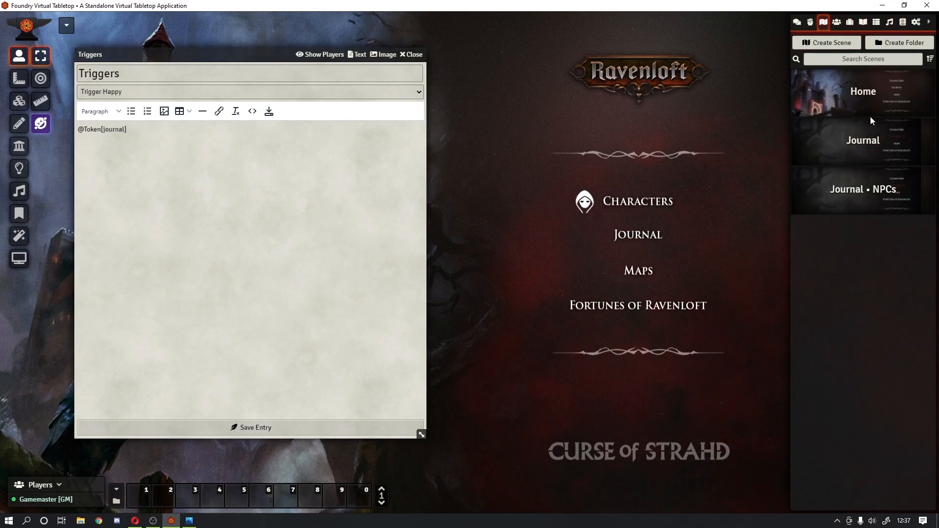
drag(845, 195, 237, 156)
click(270, 112)
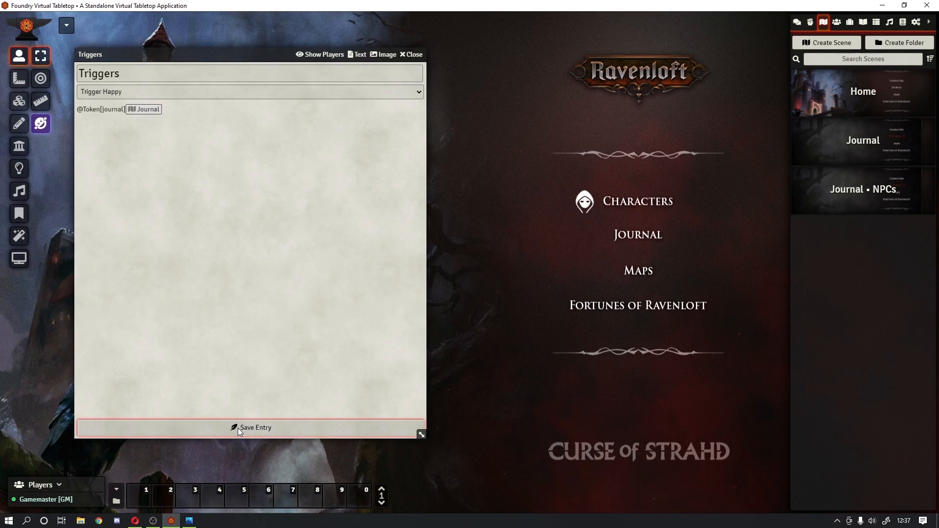
Step: Test the trigger token by switching between the Journal scene and the Home scene
click(408, 54)
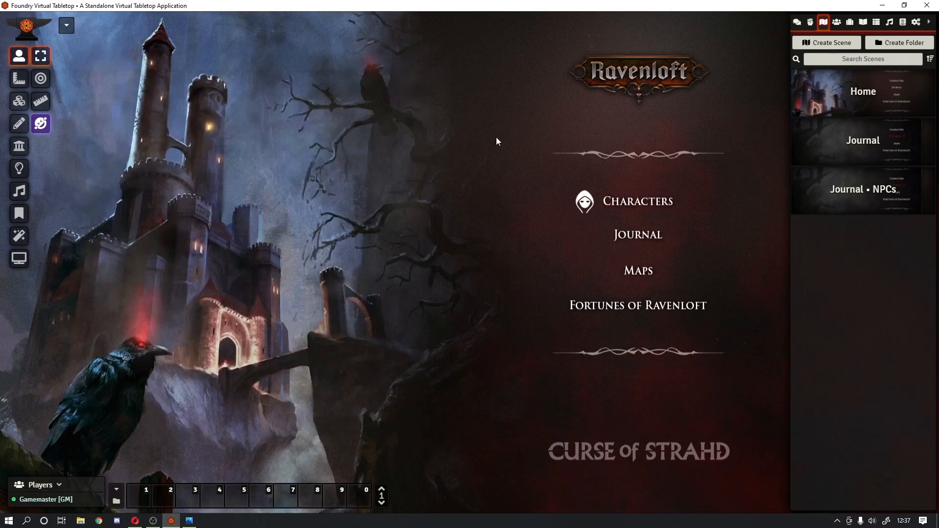
click(626, 235)
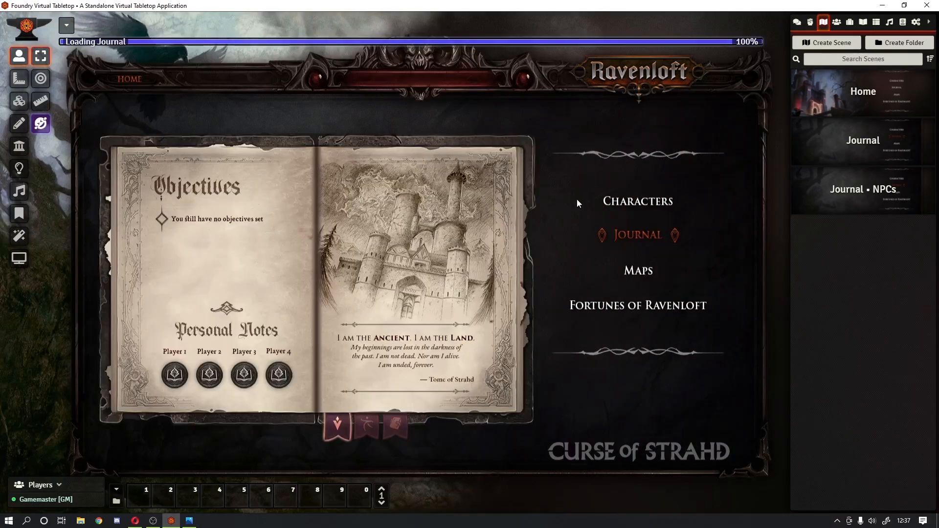
click(66, 25)
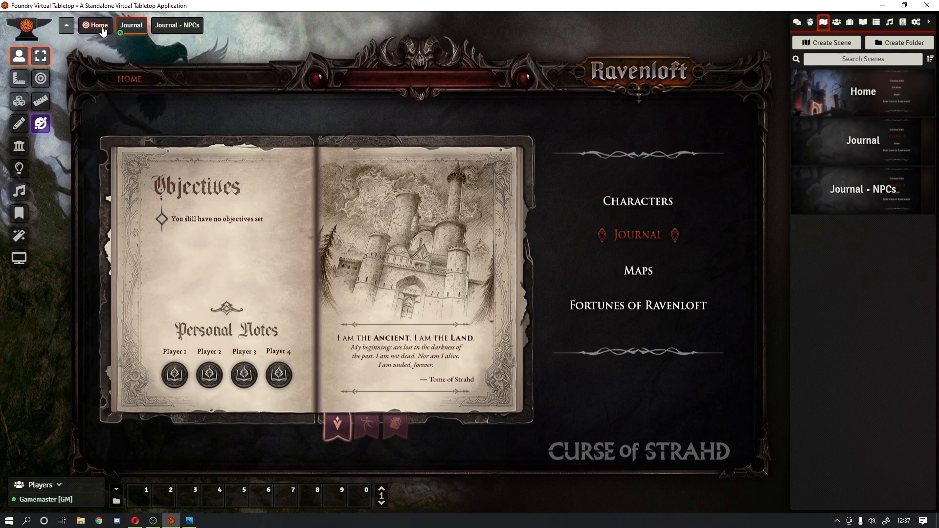
click(97, 26)
click(620, 234)
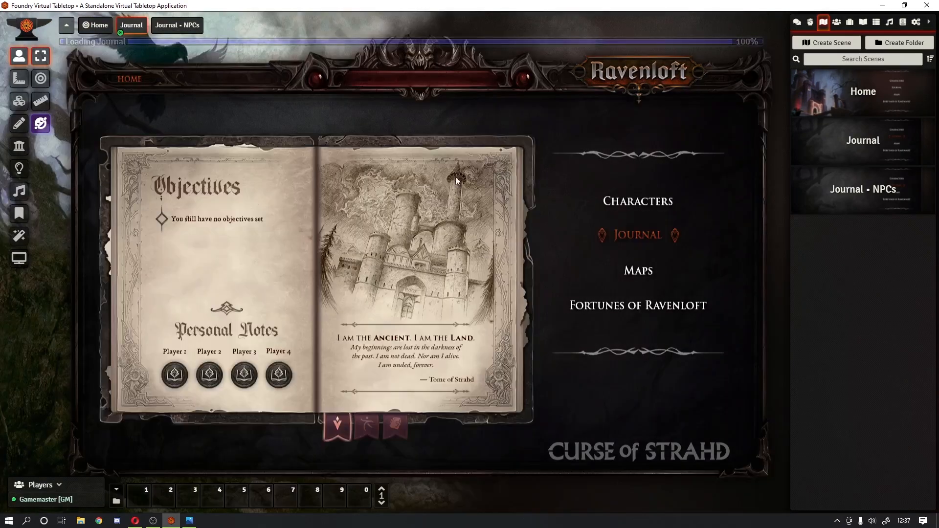
click(89, 26)
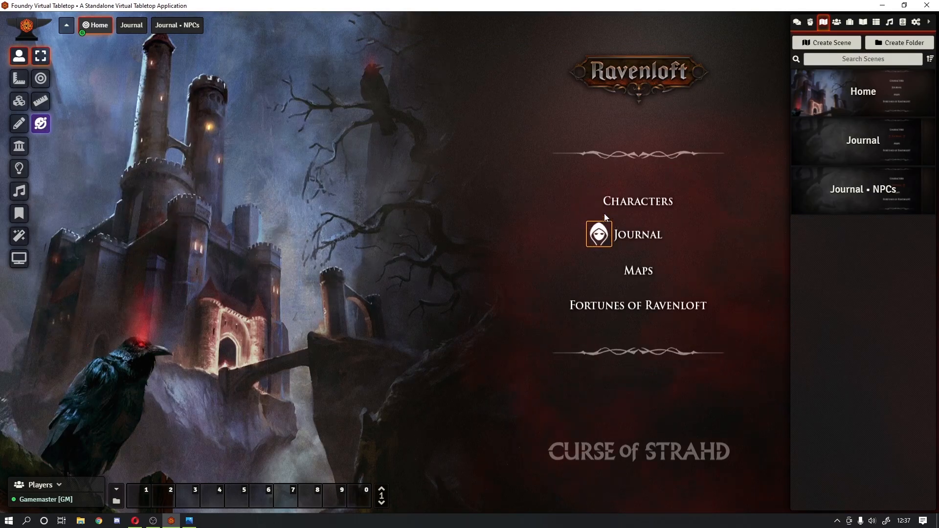
click(66, 25)
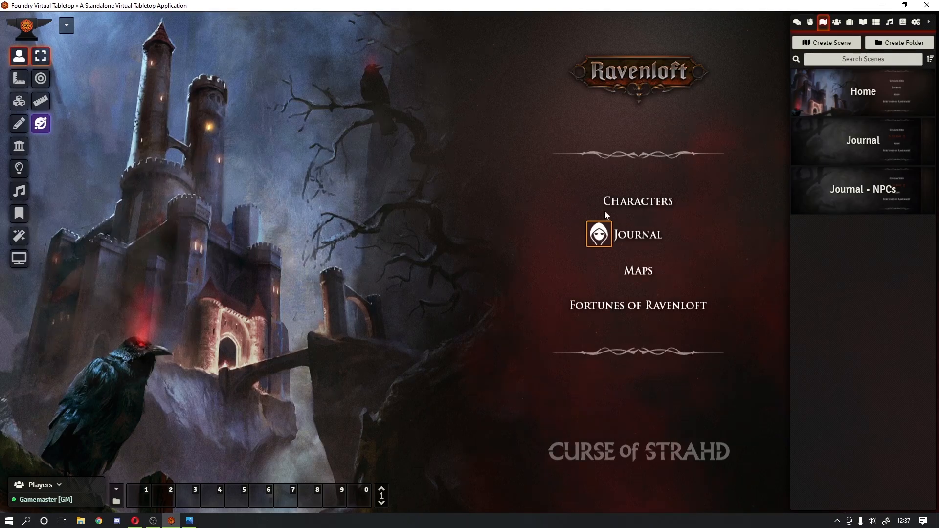
Step: Load the Journal scene once more, return Home, and delete the trigger token
click(603, 237)
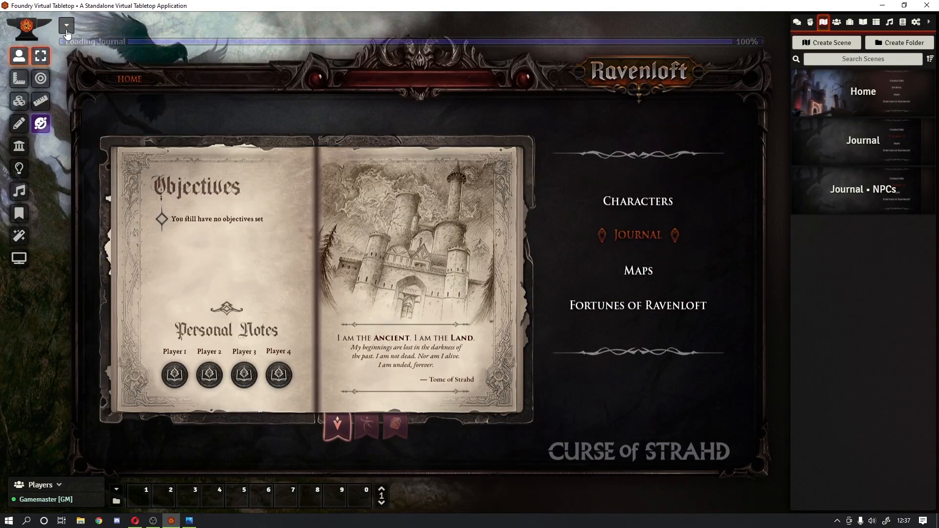
click(96, 26)
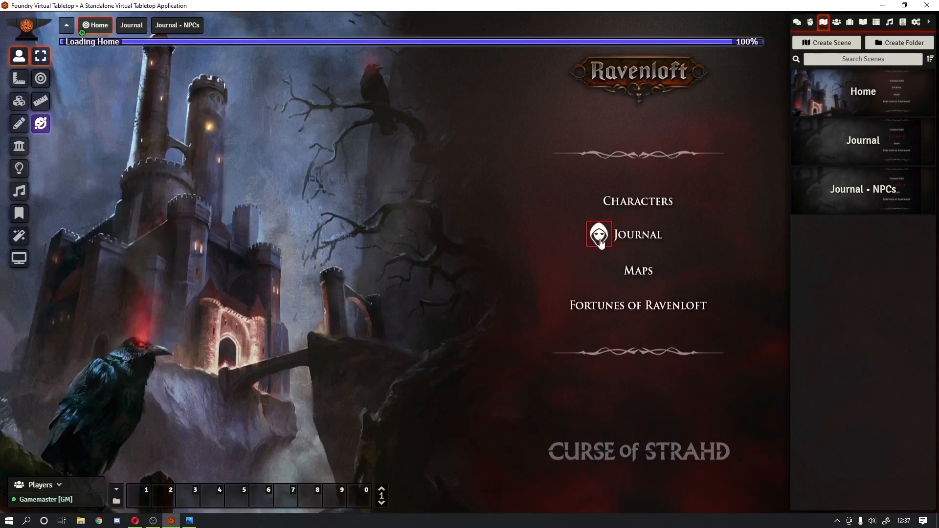
right_click(595, 236)
key(Delete)
Step: Give the journal actor the ravenloft/ui-assets invisible-token.png image and drop it onto the Journal label
click(836, 22)
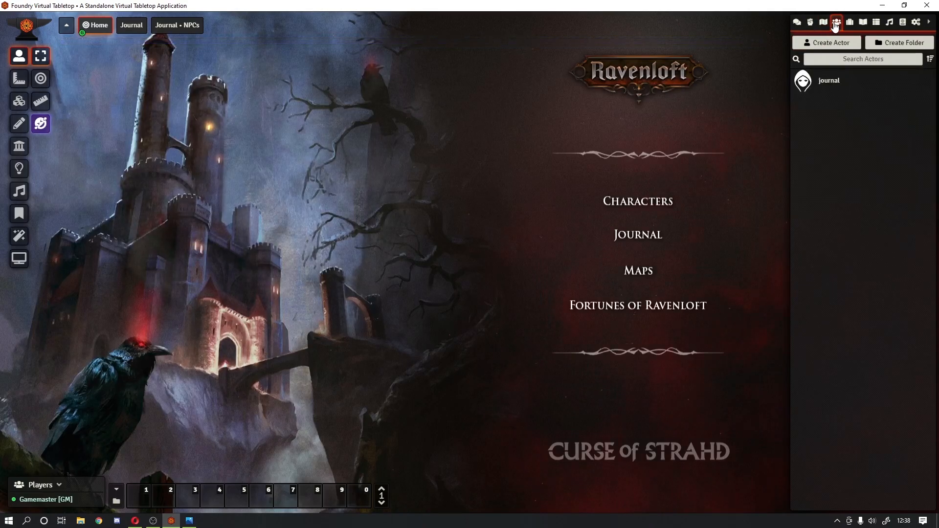
click(830, 82)
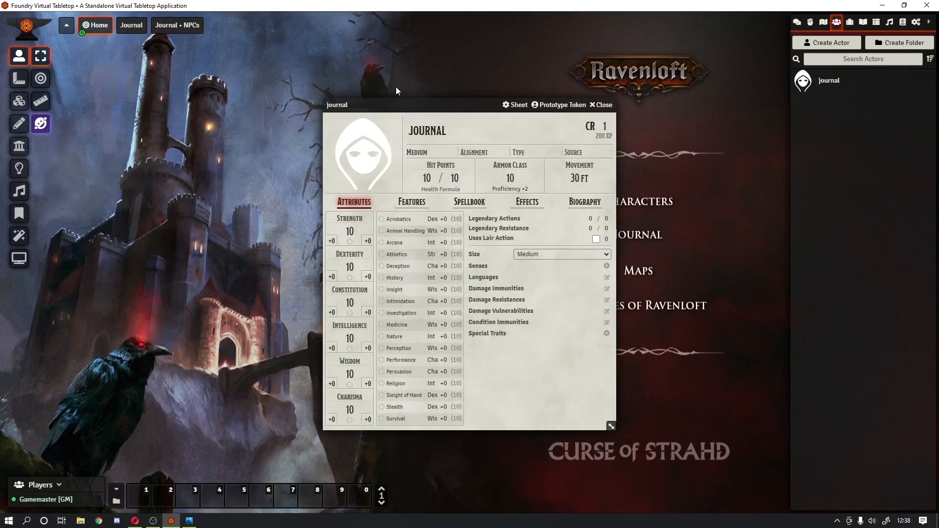
click(362, 157)
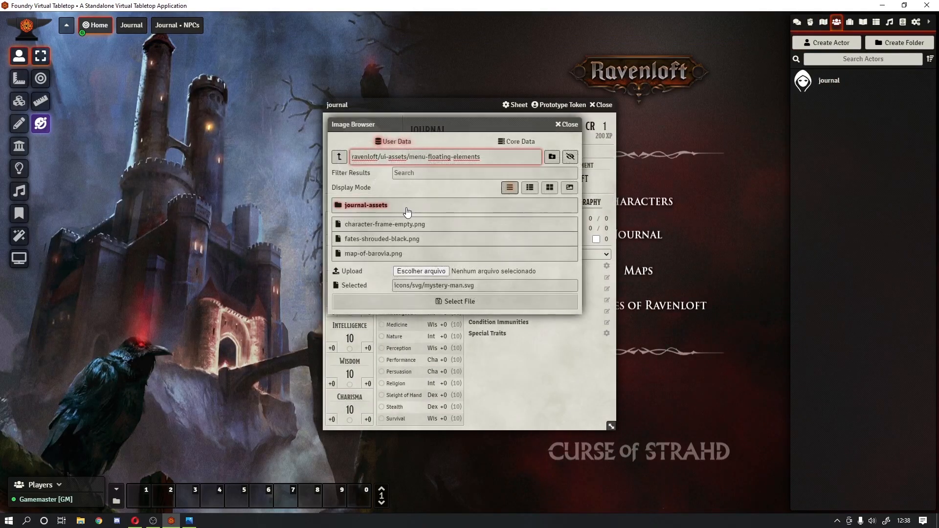
drag(503, 128, 293, 143)
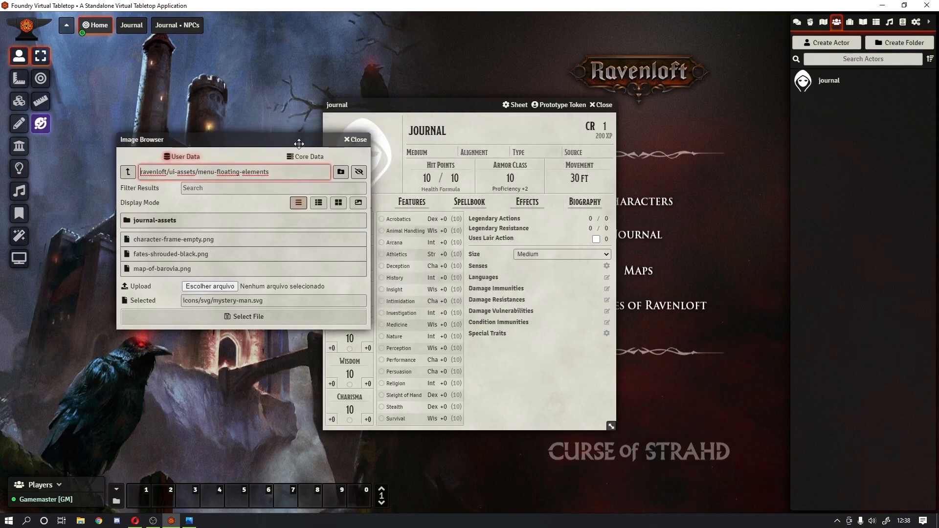
click(134, 172)
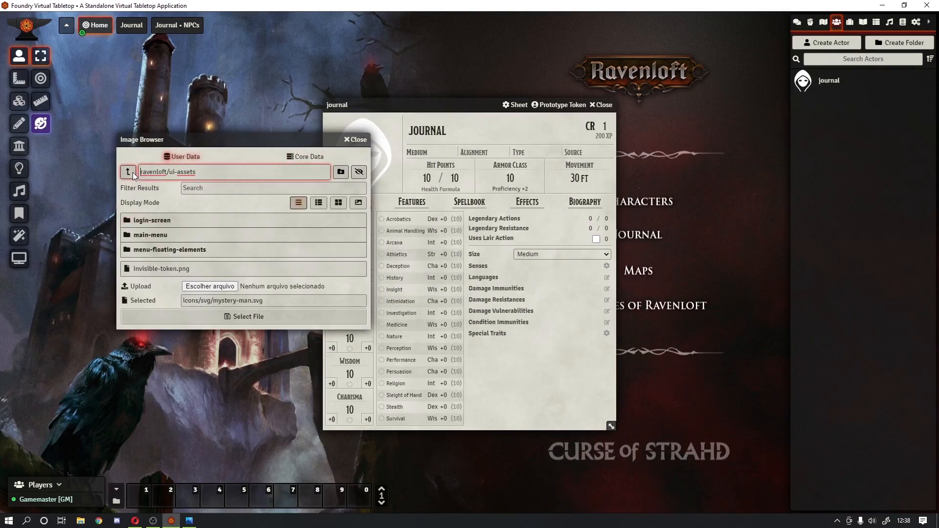
click(188, 273)
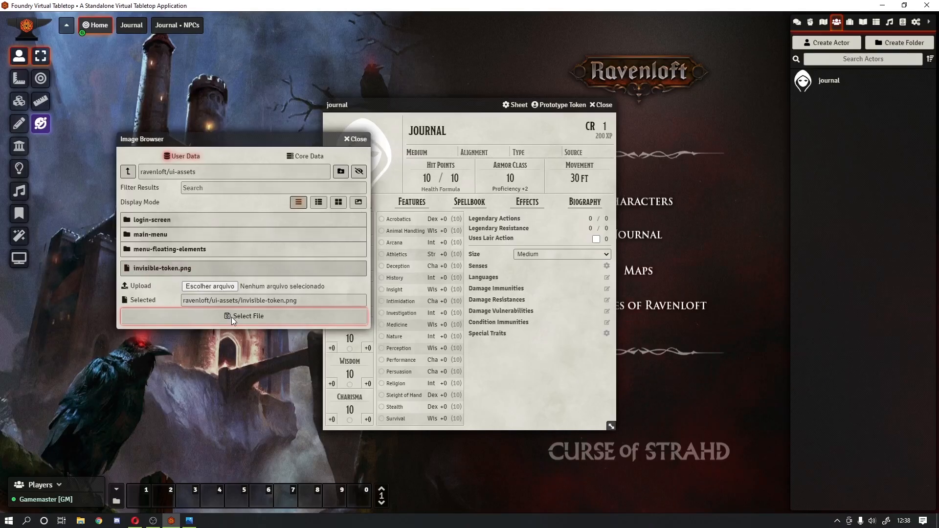
click(231, 317)
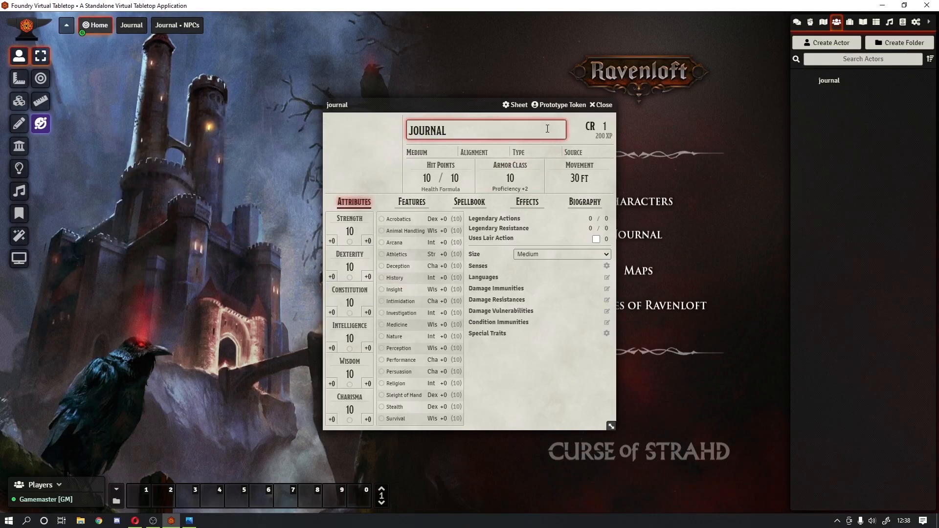
click(600, 104)
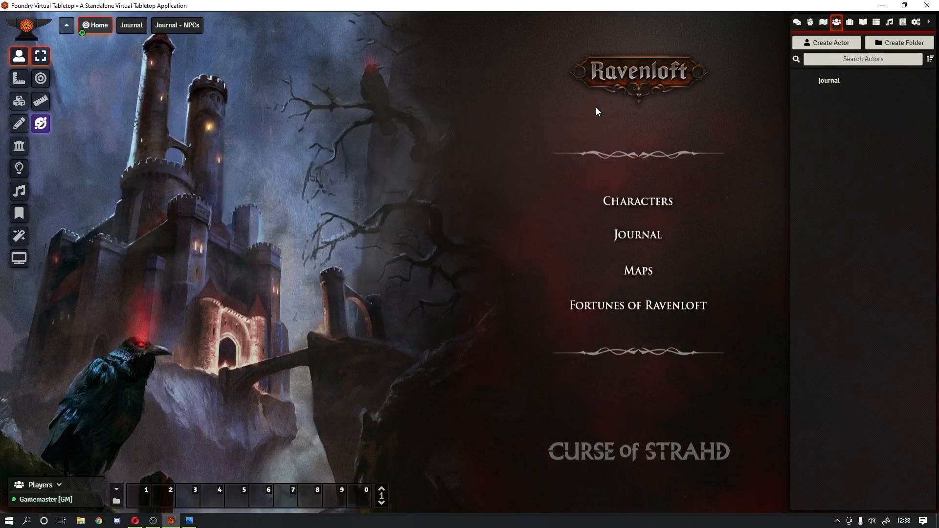
drag(833, 83, 673, 237)
Step: On the Home scene, set the journal token's width to 0,5 in its Image settings
click(88, 27)
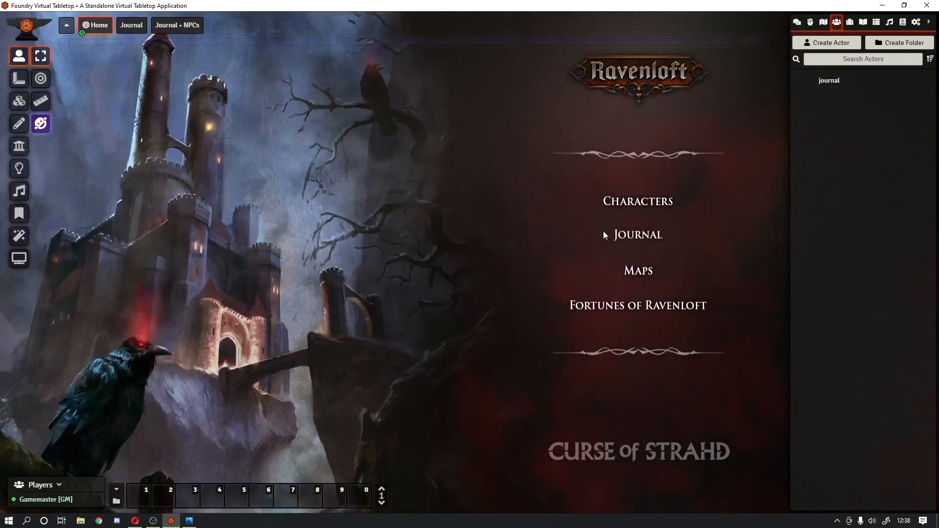
right_click(623, 242)
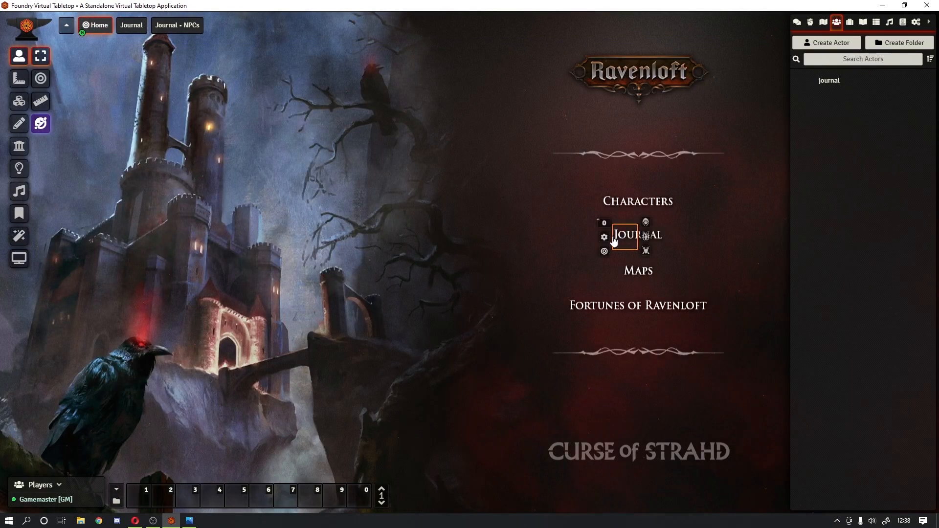
click(605, 238)
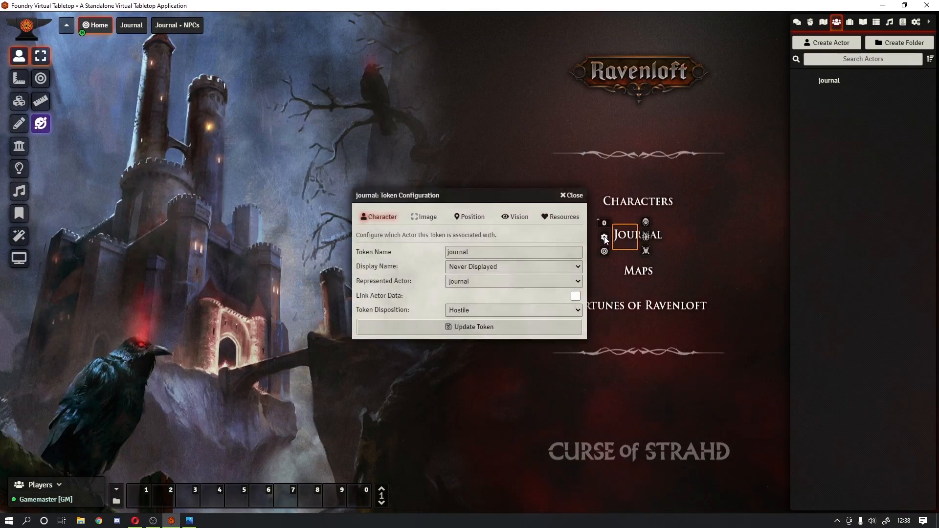
click(434, 219)
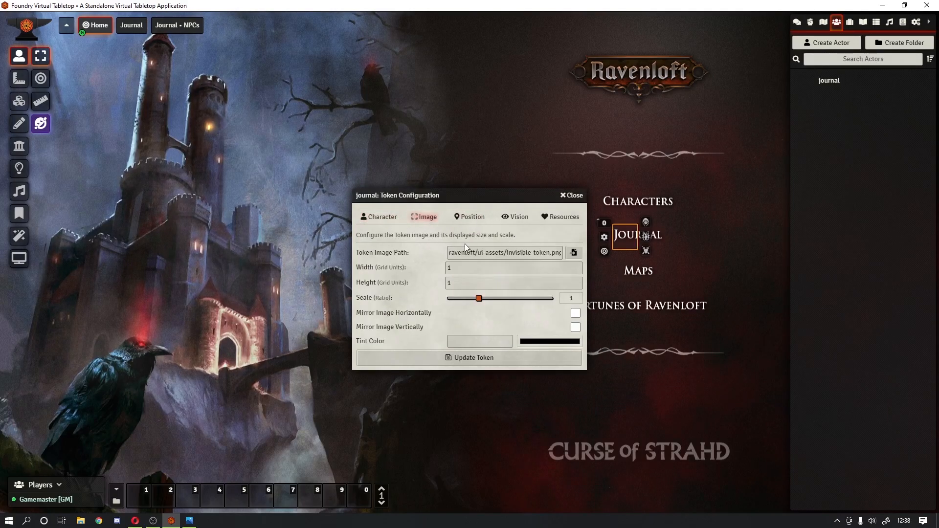
double_click(469, 267)
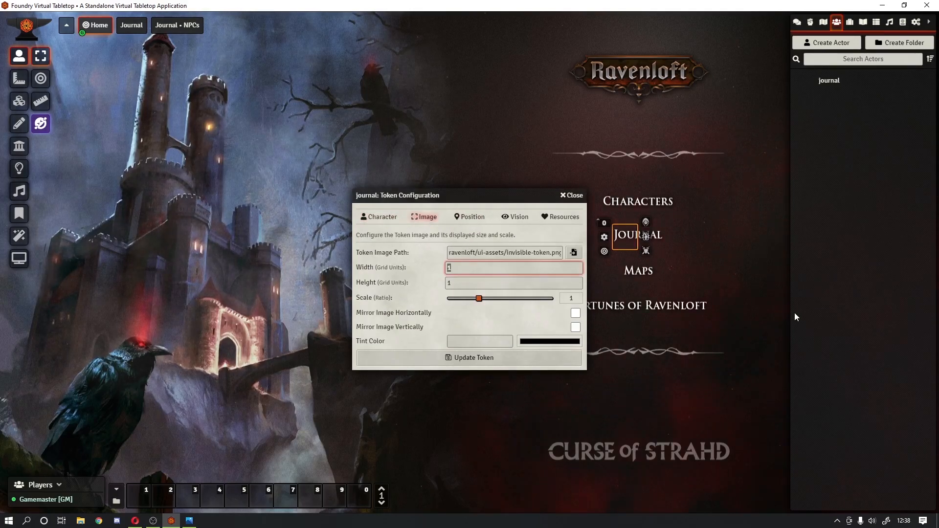
text(0,5)
key(Tab)
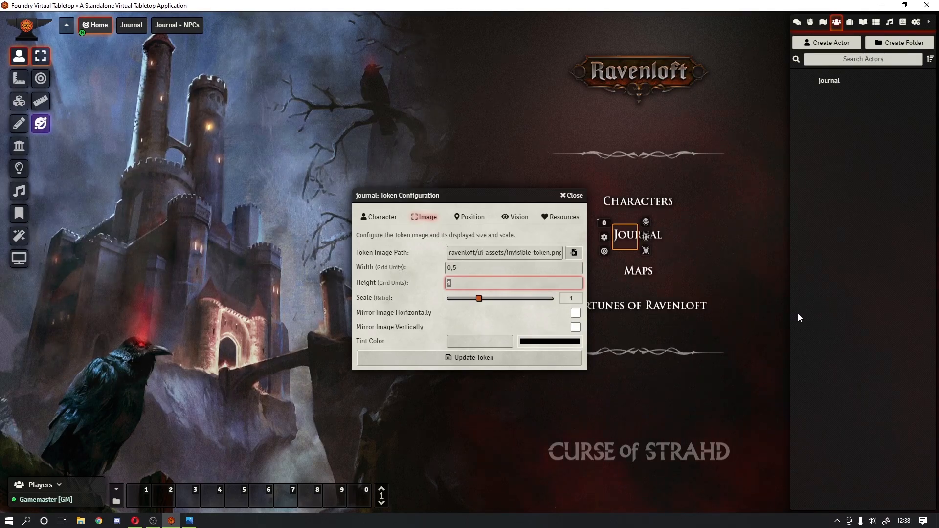
click(516, 357)
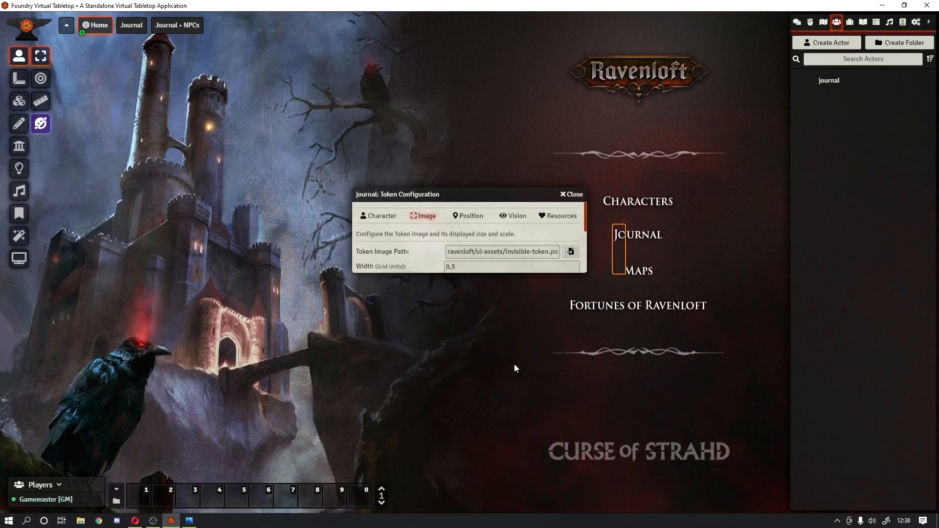
Step: Resize the journal token to width 2 and height 2
right_click(617, 264)
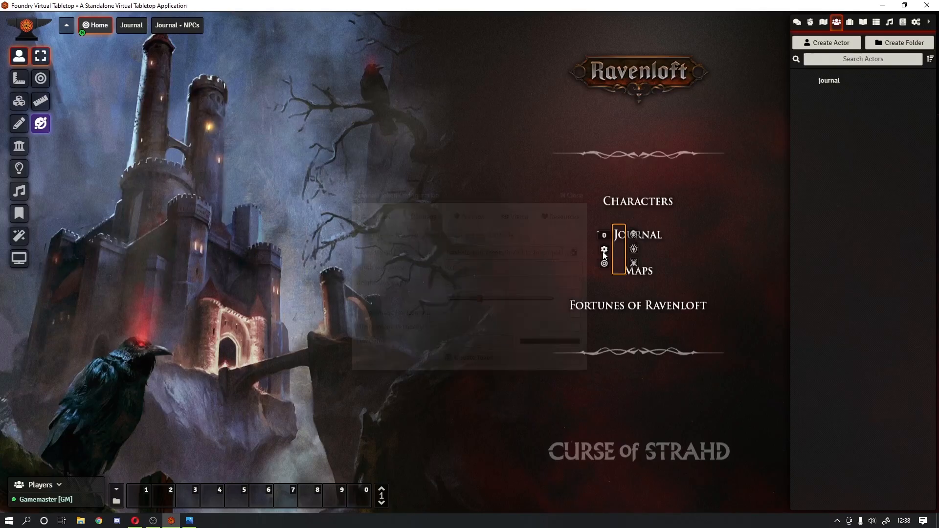
drag(459, 268, 405, 257)
text(2)
key(Tab)
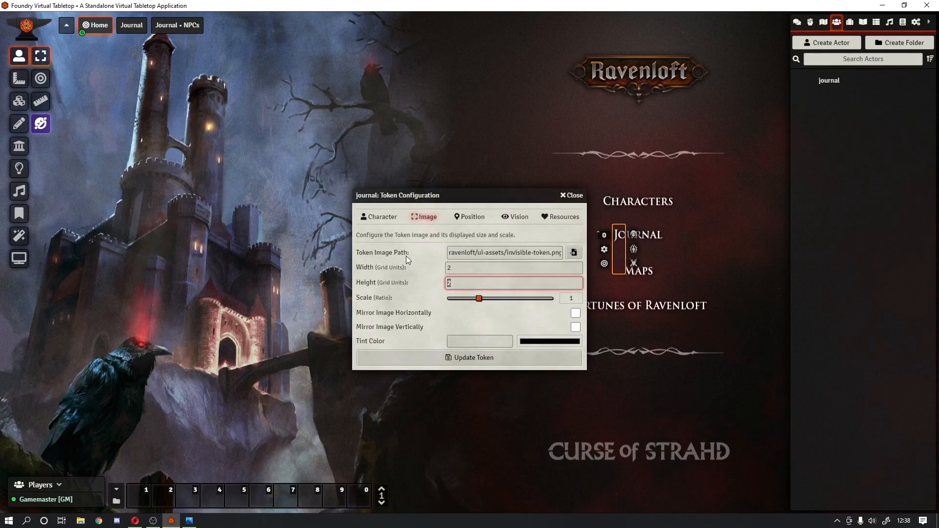
text(2)
key(Return)
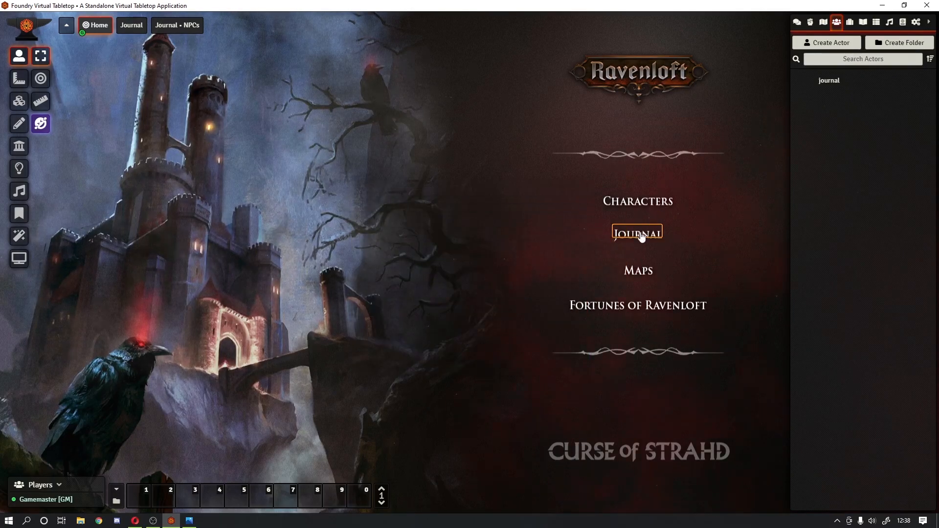
Step: Line the token up over the Journal label and confirm its position at X 1754, Y 744
drag(639, 233, 644, 243)
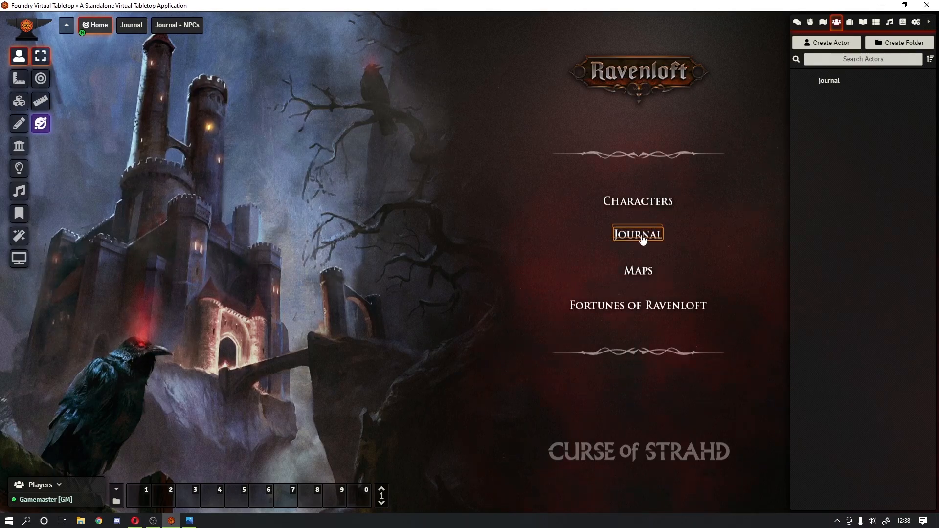
drag(641, 235, 641, 237)
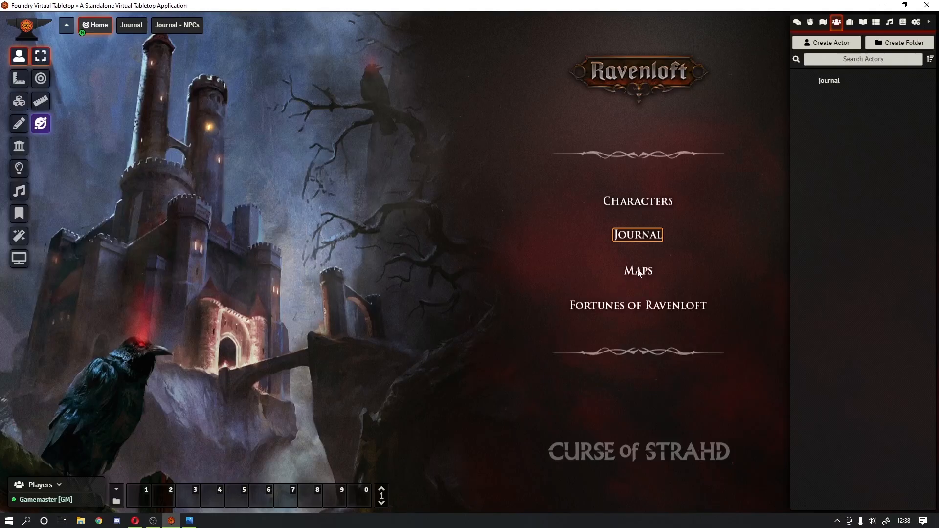
right_click(639, 239)
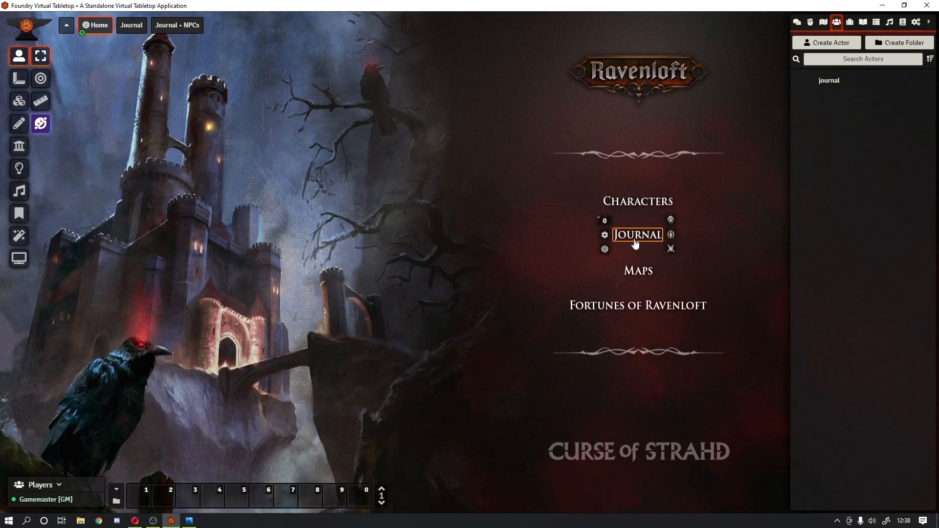
click(604, 235)
click(468, 217)
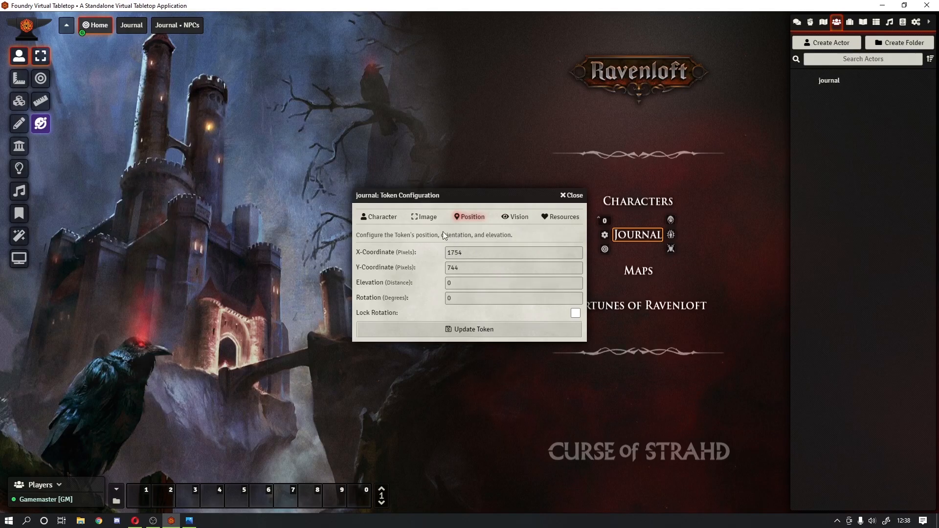
Step: Deselect the journal token and test the Journal label twice, returning to the Home scene in between
click(571, 196)
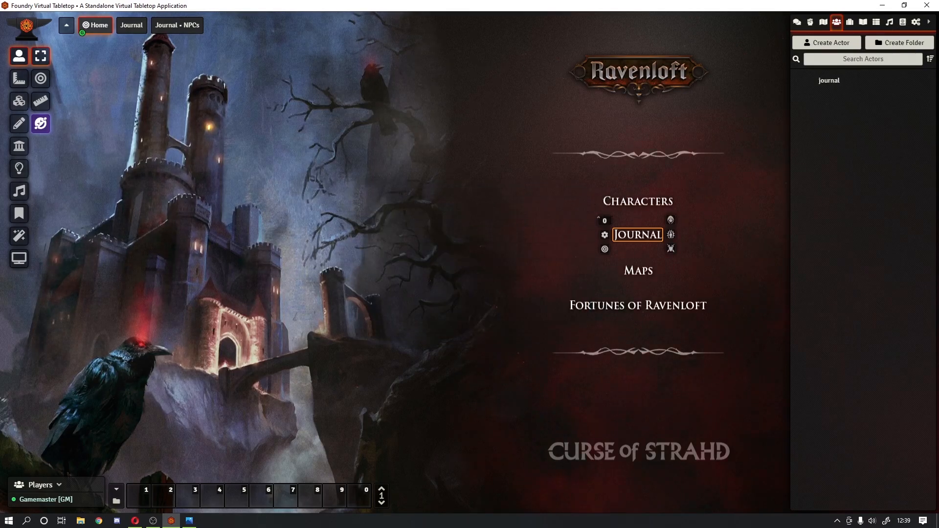
click(654, 205)
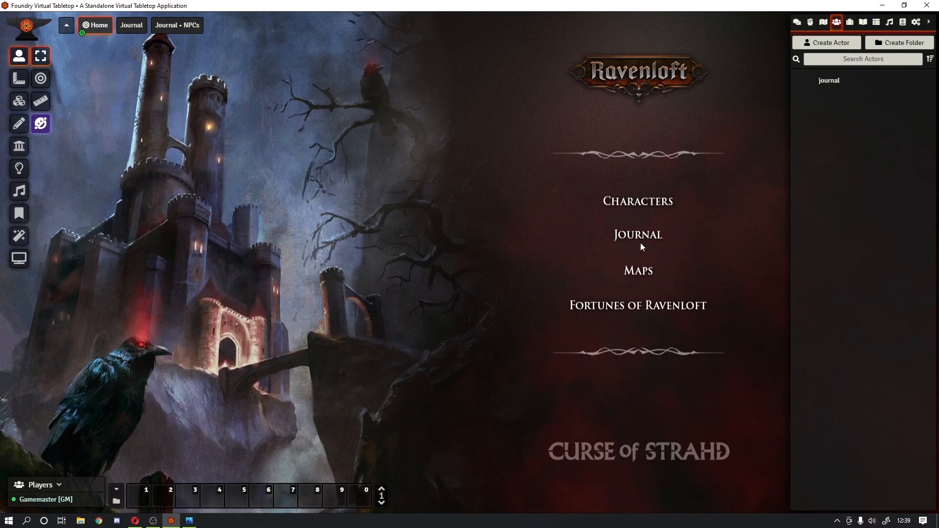
click(639, 242)
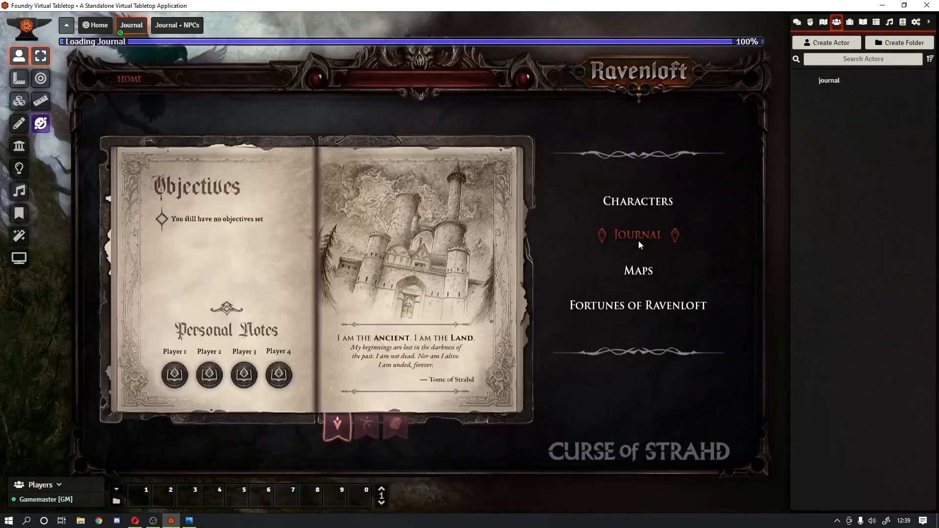
click(84, 27)
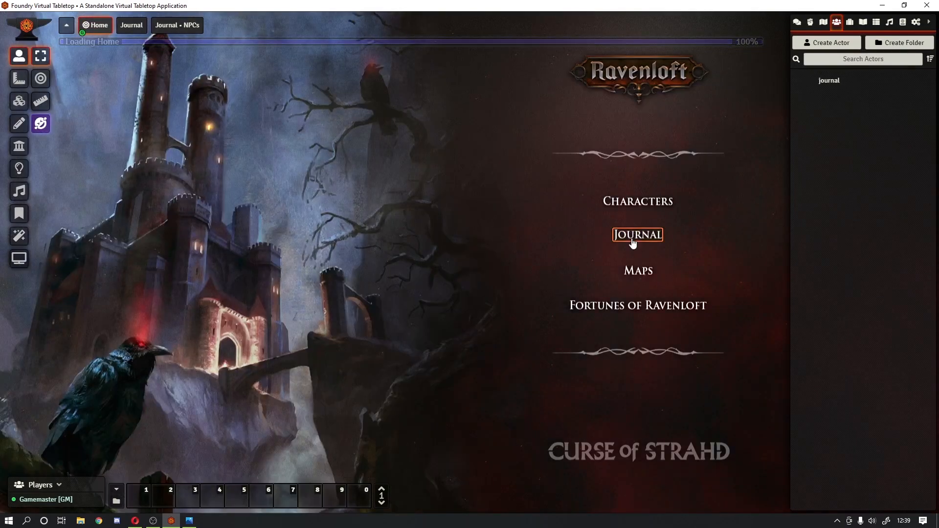
click(632, 242)
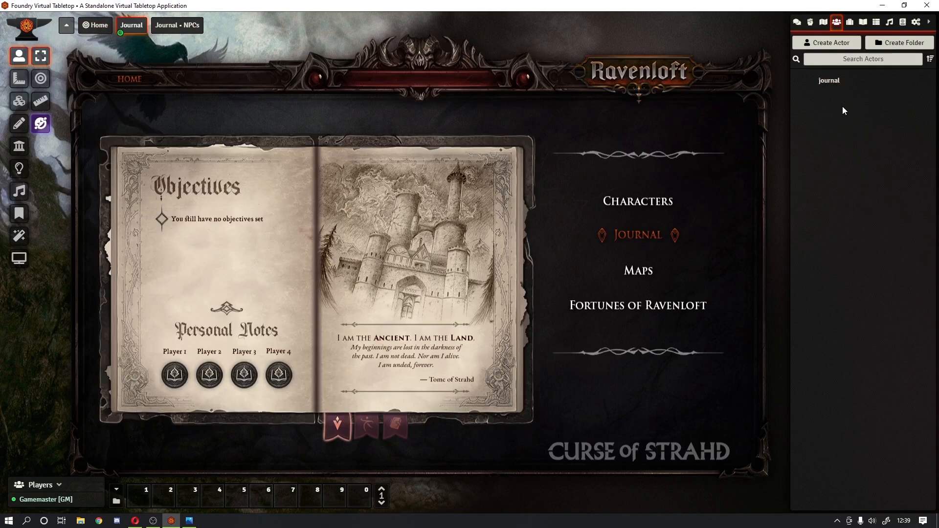
Step: Duplicate the journal actor and rename the copy HOME
right_click(828, 83)
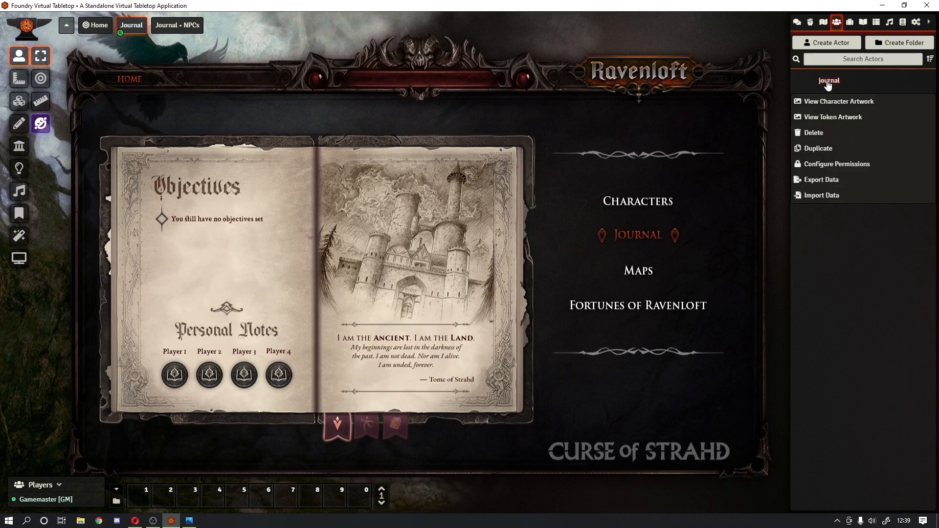
click(835, 152)
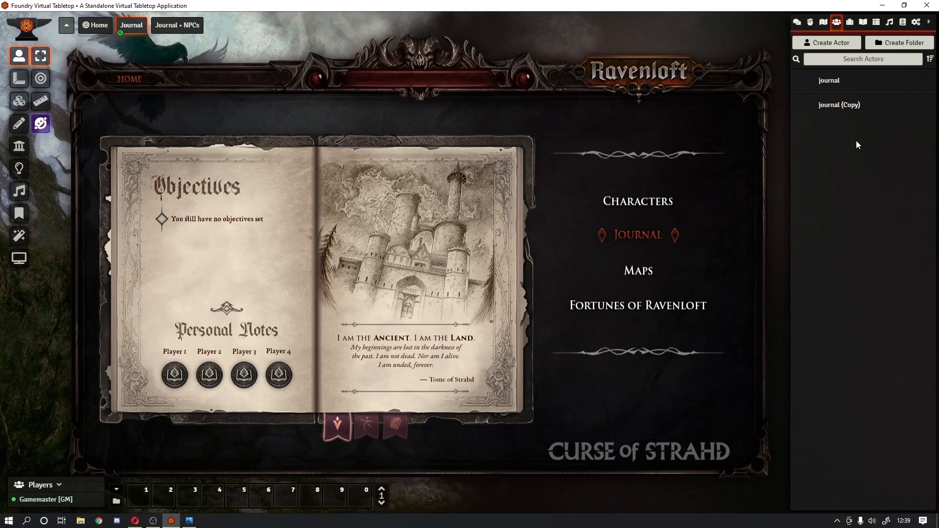
click(839, 106)
triple_click(559, 133)
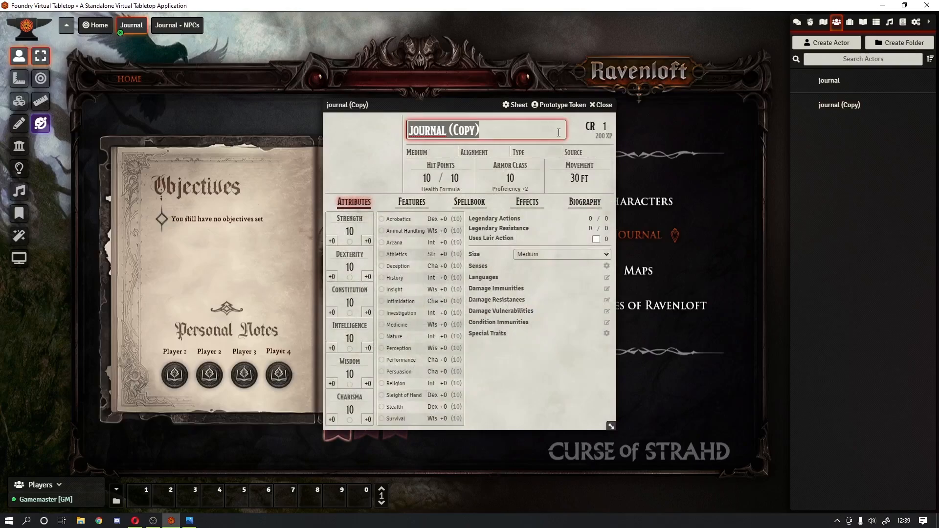
text(HOME)
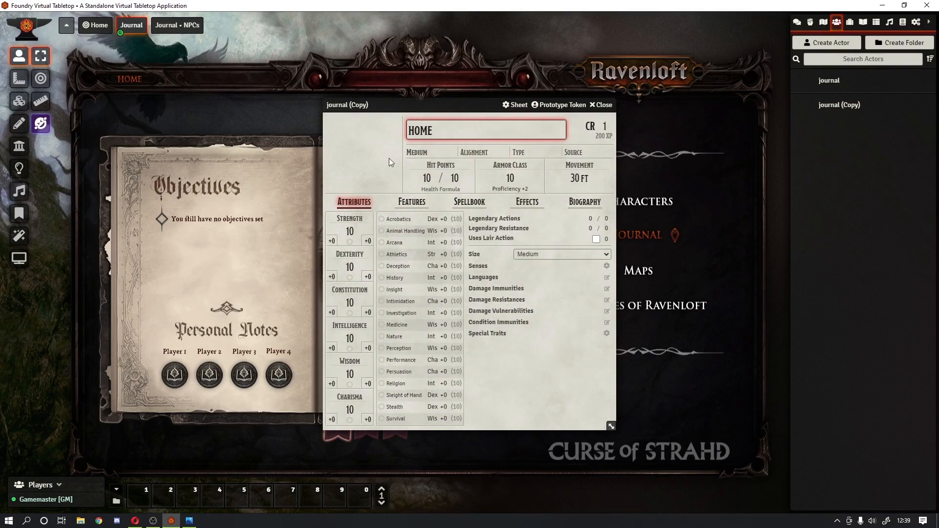
click(584, 130)
click(429, 137)
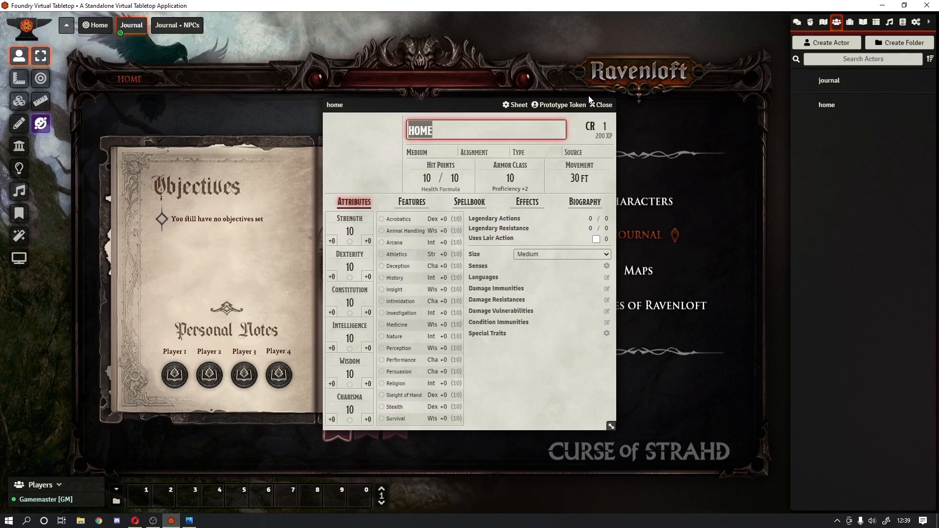
Step: Set the home actor's prototype token name to home
click(553, 106)
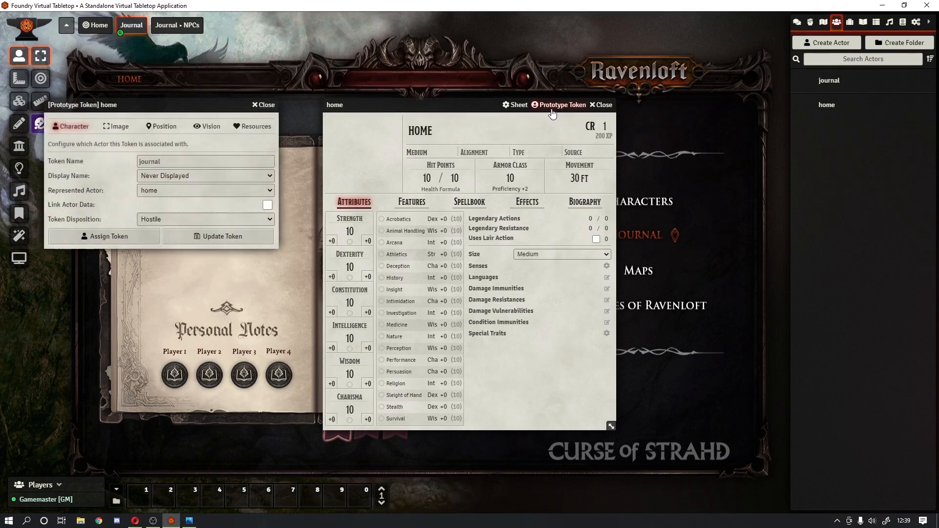
double_click(149, 162)
text(home)
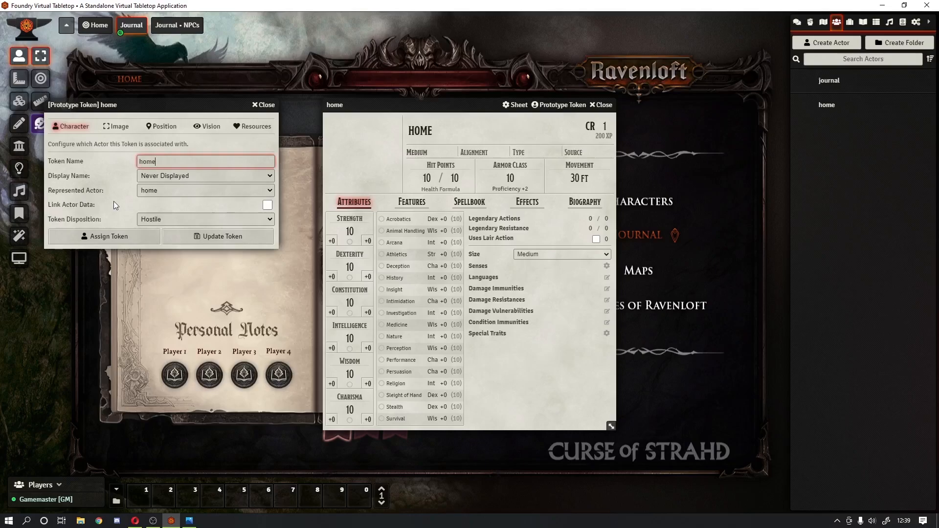
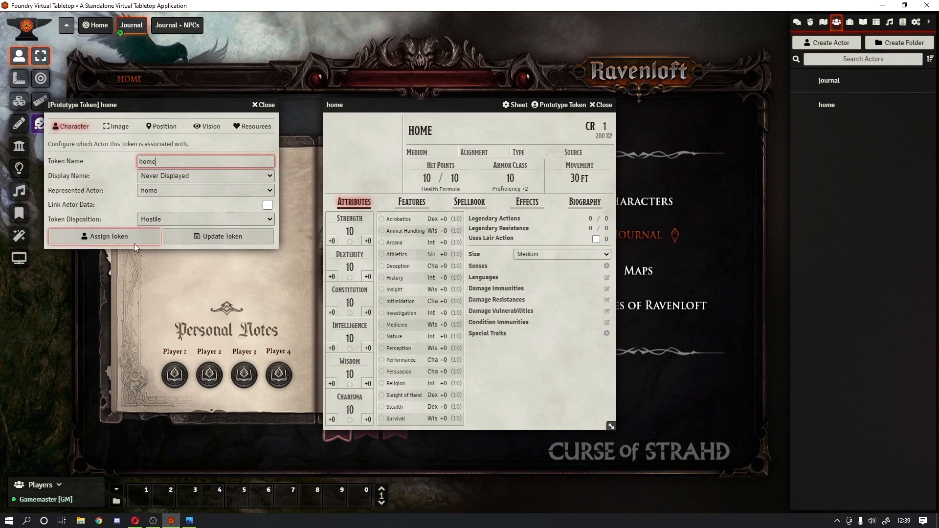
Step: Save the home actor's prototype token settings and close its actor sheet
click(189, 239)
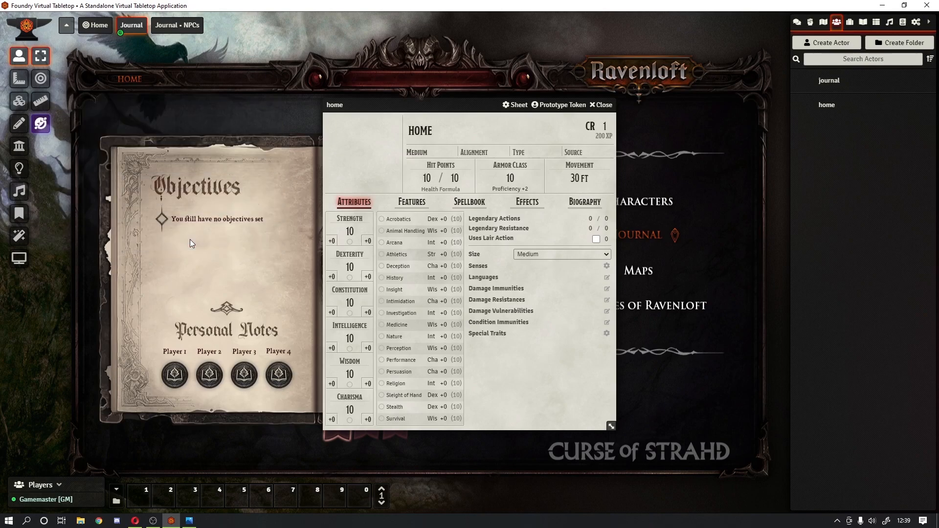
click(599, 105)
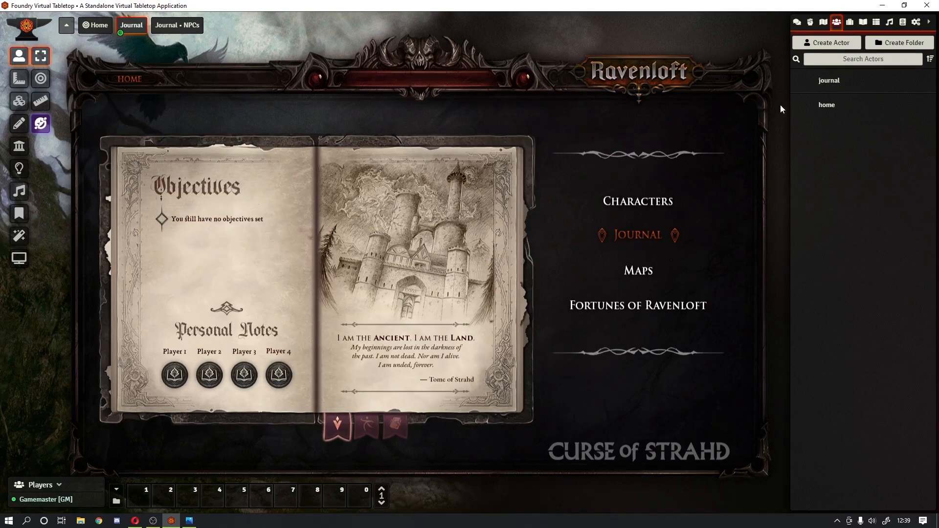
Step: Resize the invisible HOME token to width 1,5 and height 0,5 grid units
right_click(128, 85)
click(107, 79)
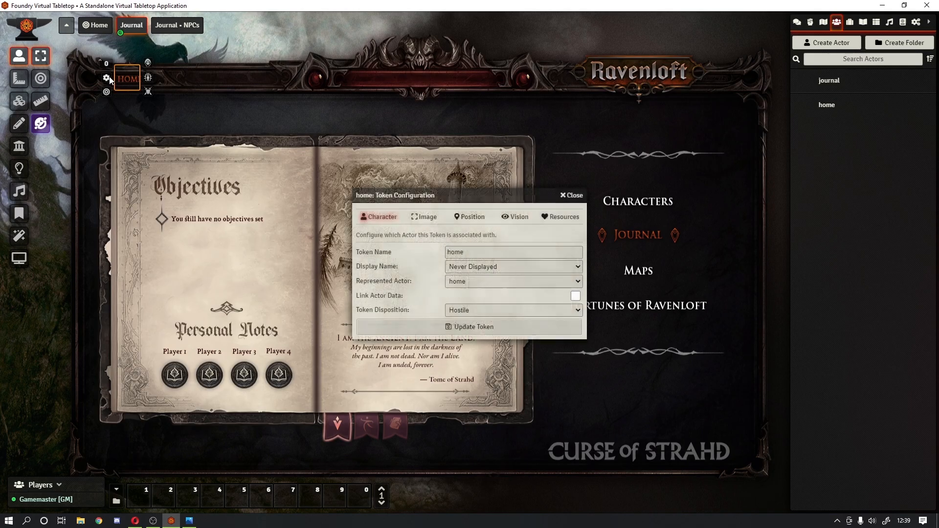
click(431, 218)
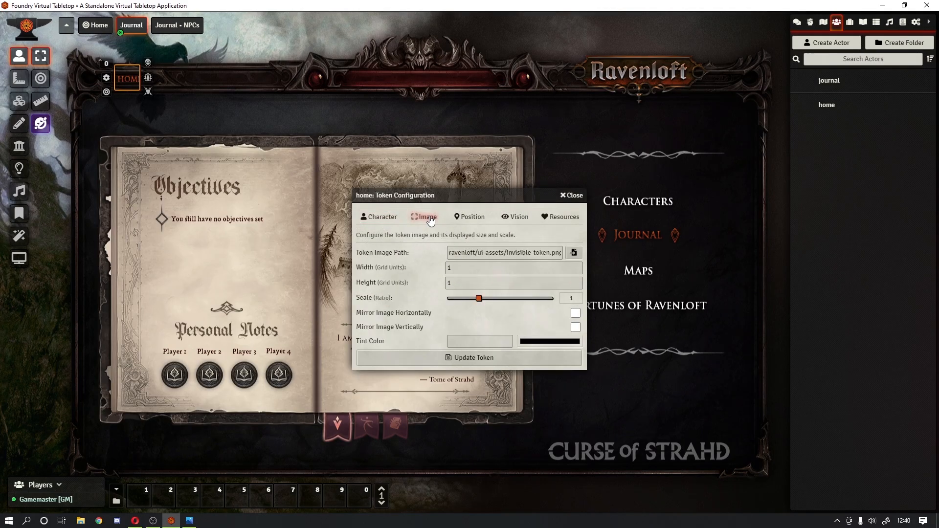
click(460, 267)
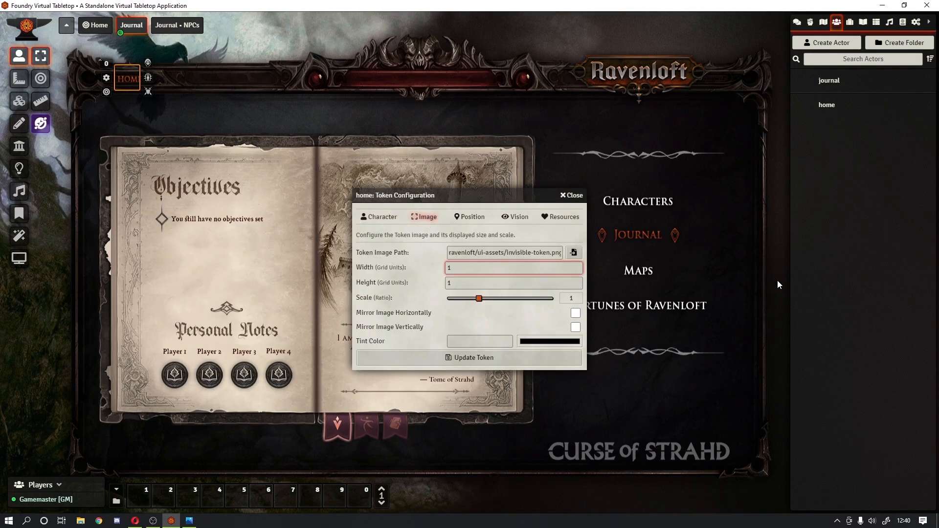
text(,5)
key(Tab)
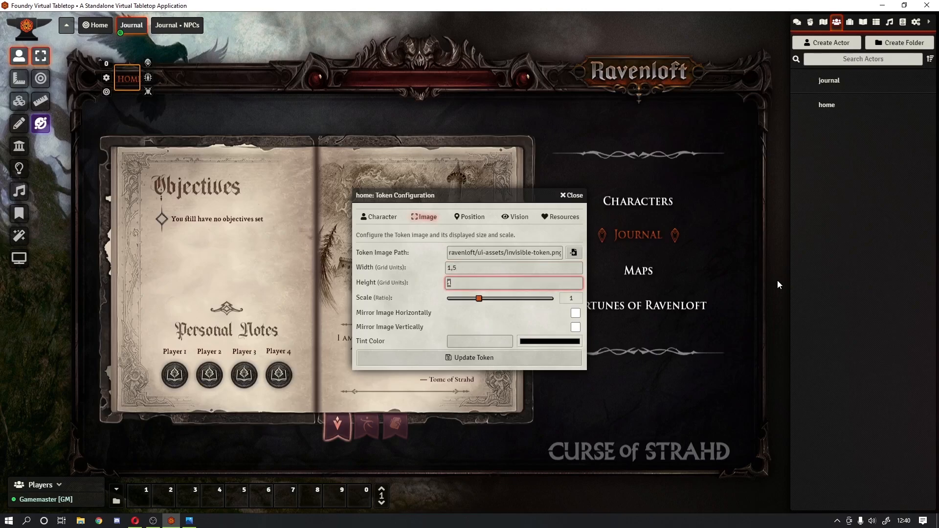
text(0,5)
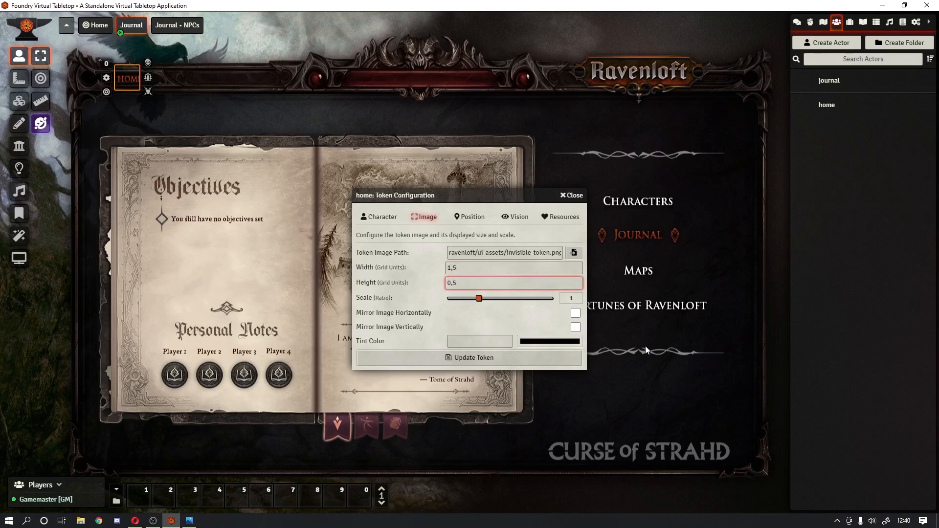
click(527, 358)
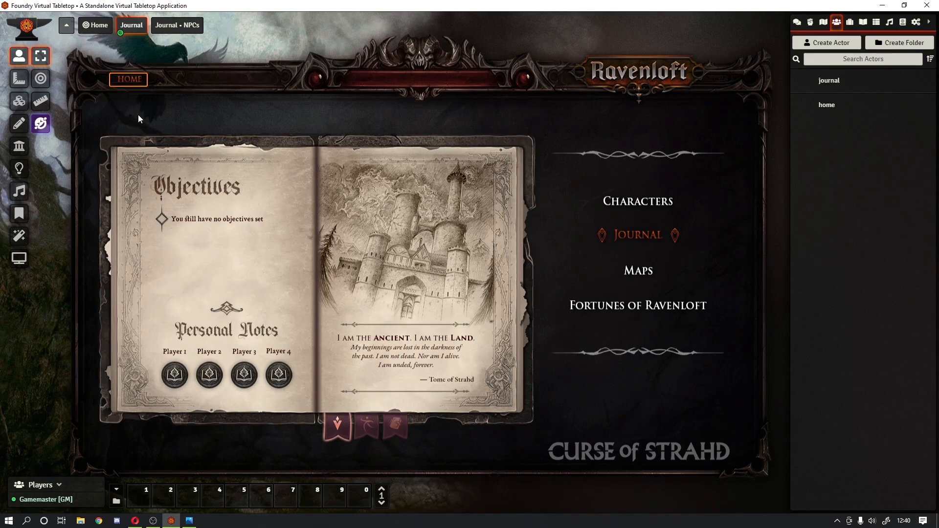
click(862, 22)
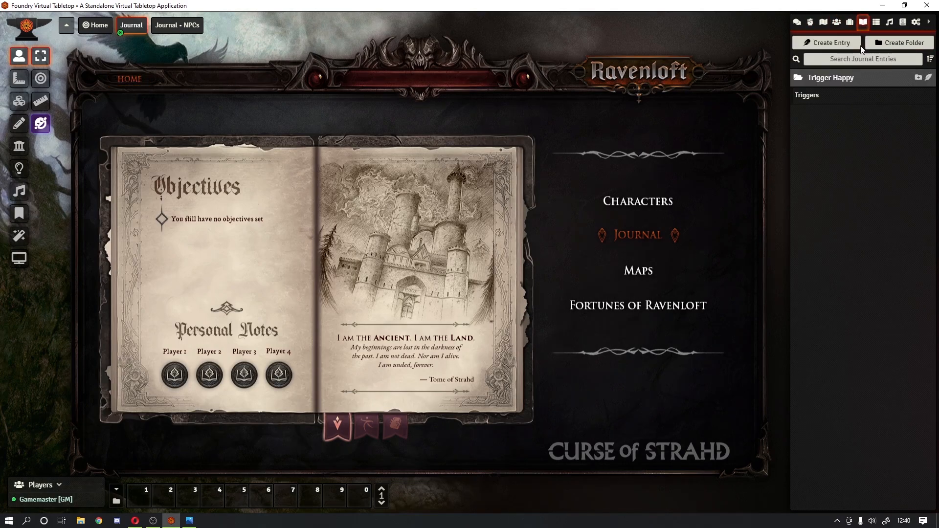
click(825, 96)
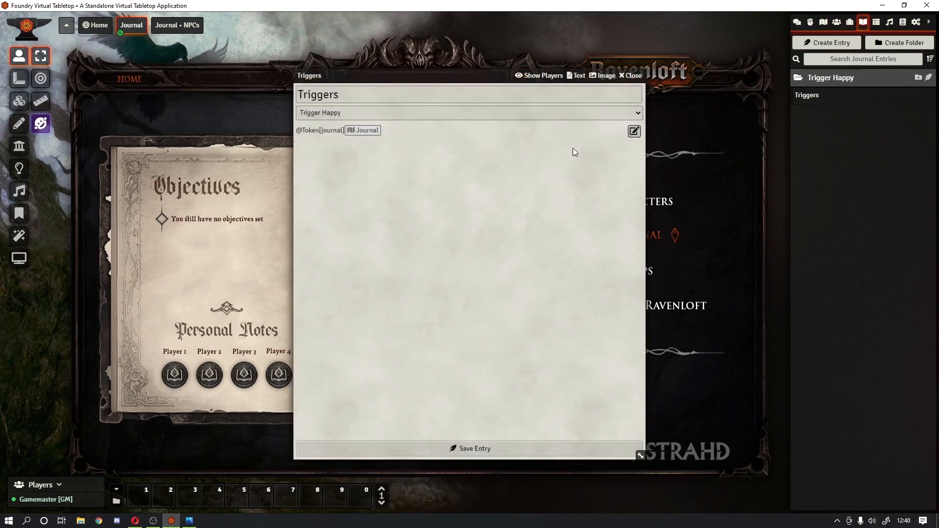
click(635, 132)
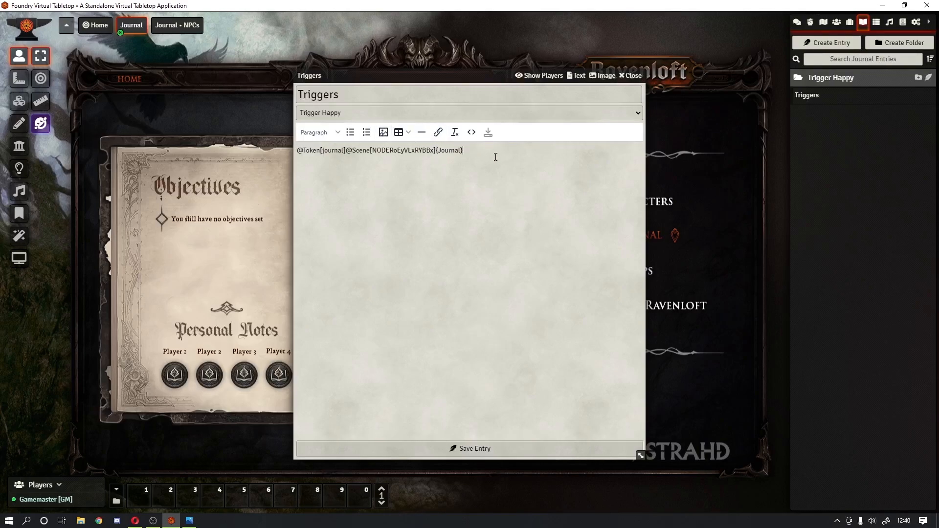
key(Return)
text(@Token)
text([])
text(home)
click(823, 22)
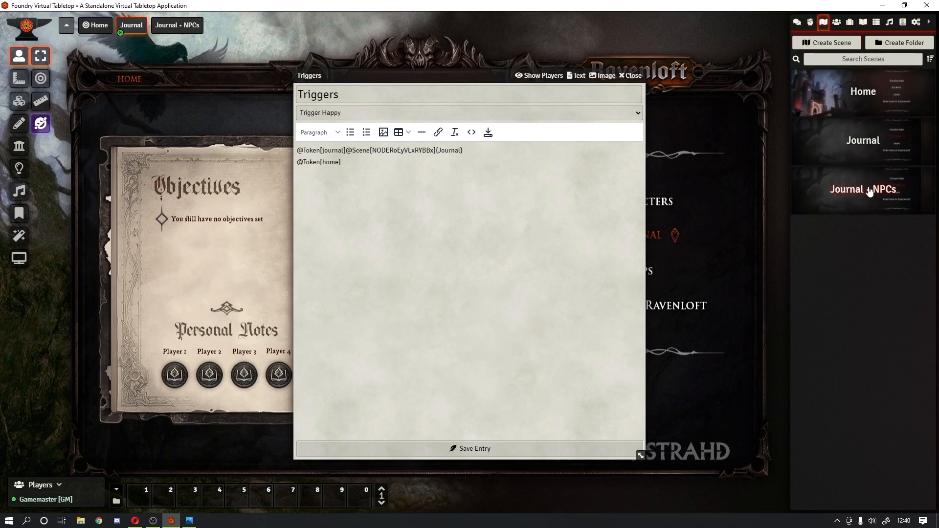
drag(858, 95, 457, 200)
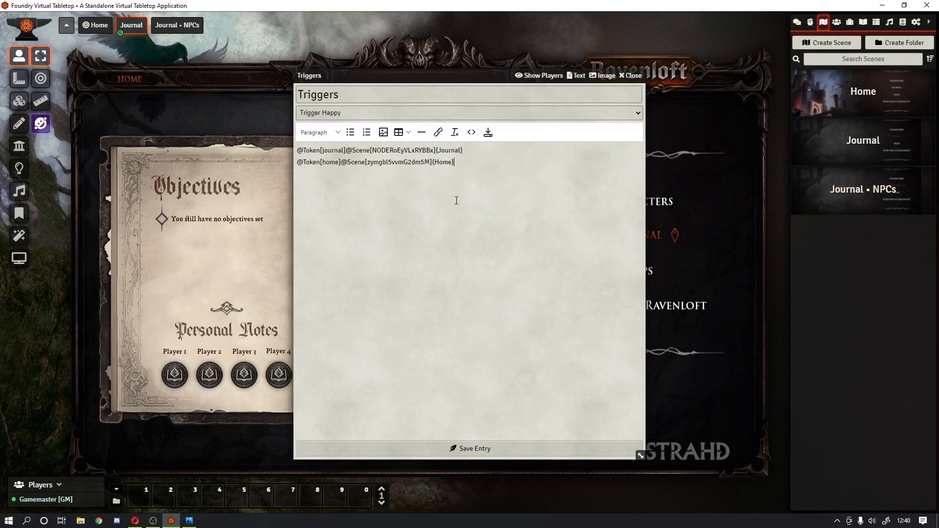
click(488, 133)
click(632, 76)
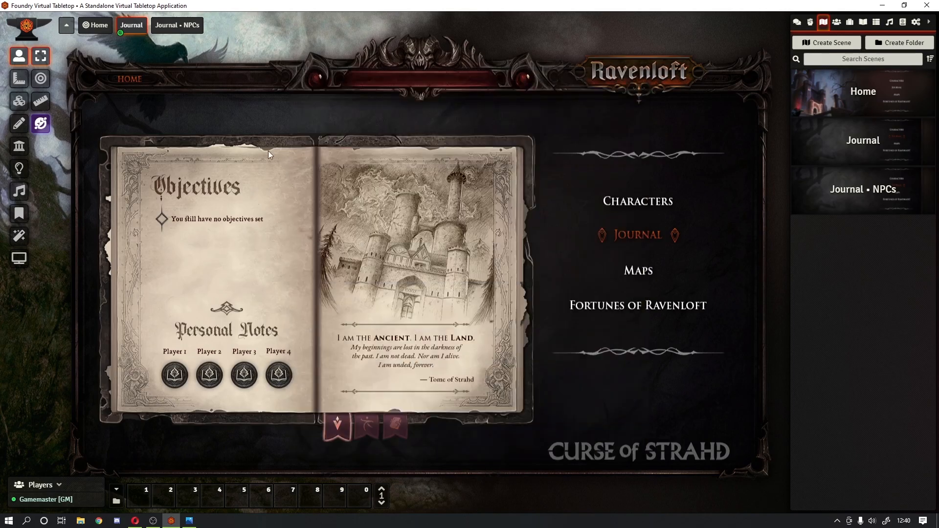
Step: Test the HOME token's jump to Home and the JOURNAL link back to Journal
click(130, 79)
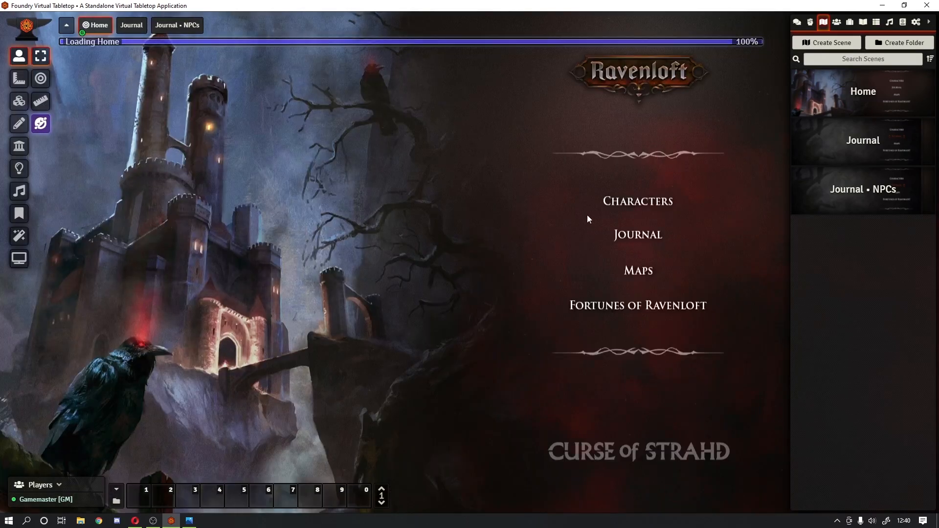
click(648, 240)
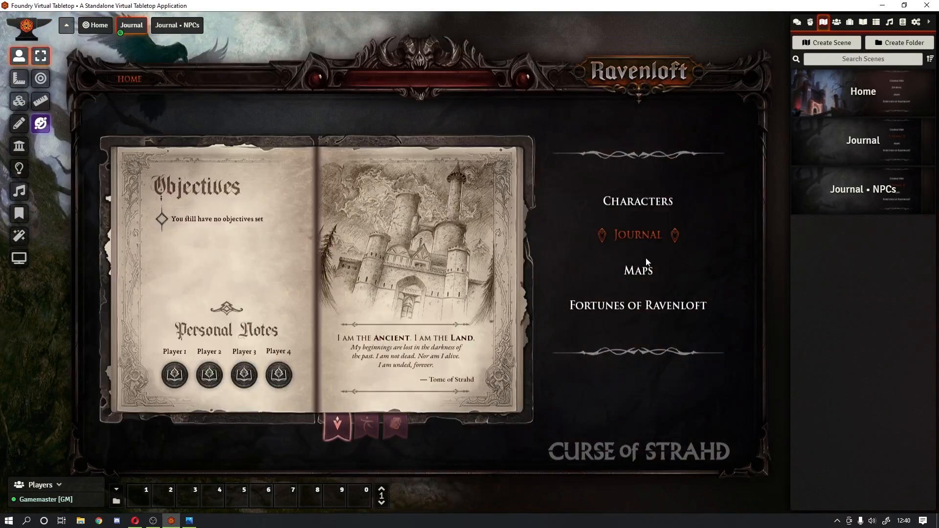
click(836, 21)
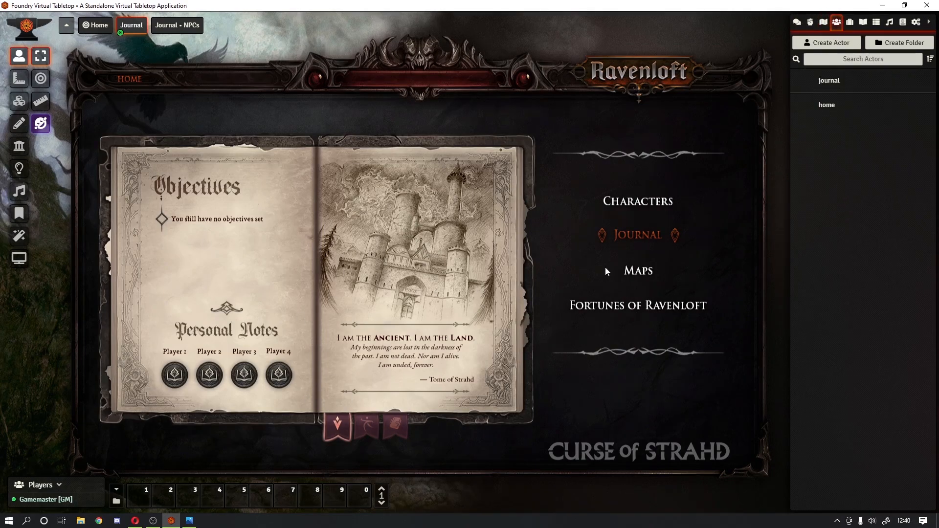
Step: Duplicate the home actor as JOURNAL-B, save its prototype token, and place it on the Journal scene
right_click(826, 107)
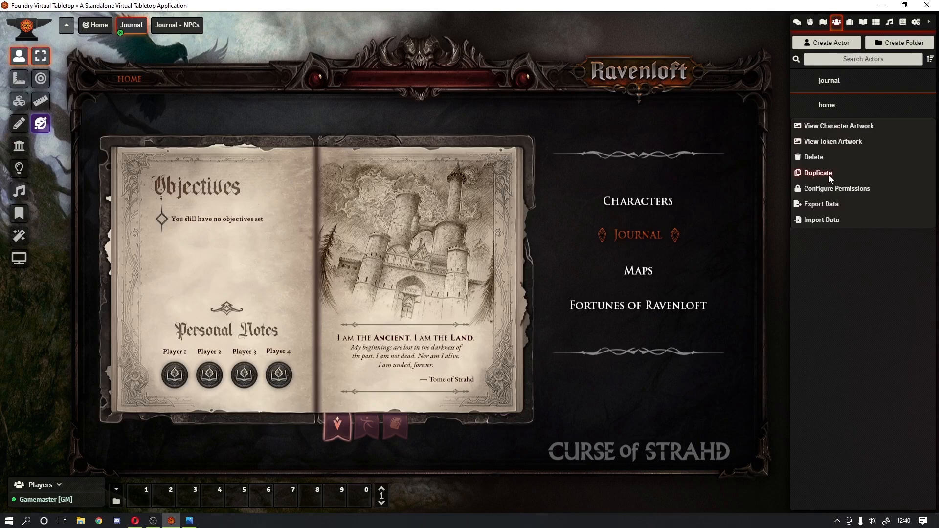
click(829, 175)
click(842, 133)
click(481, 127)
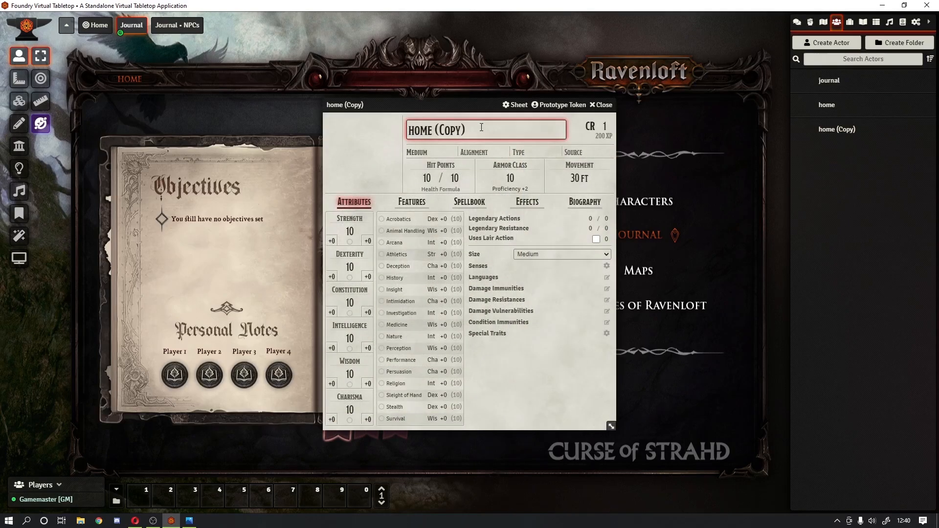
key(ctrl+a)
text(JOURNAL)
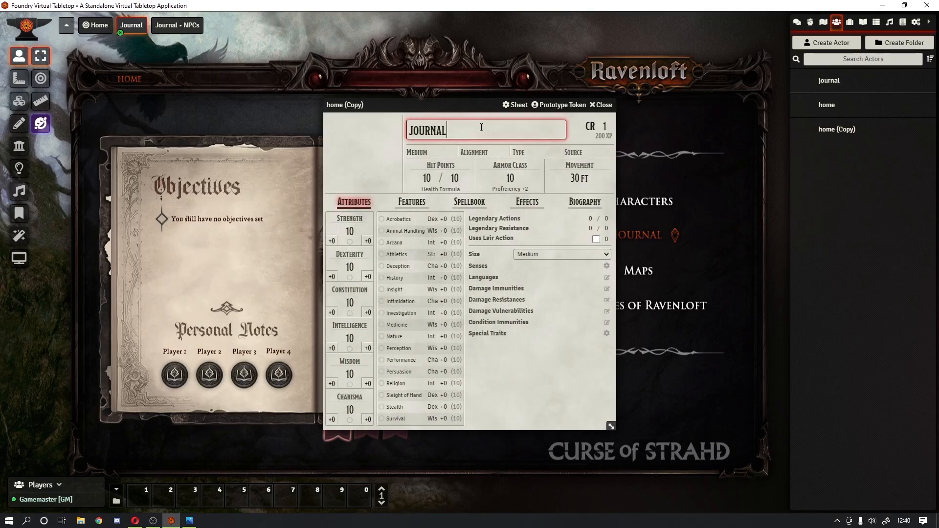
text(-B)
key(ctrl+a)
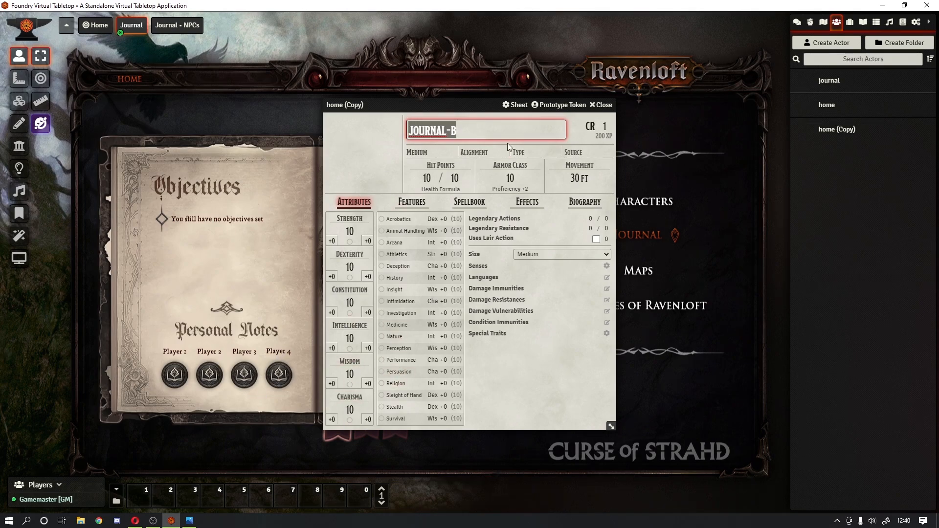
click(550, 106)
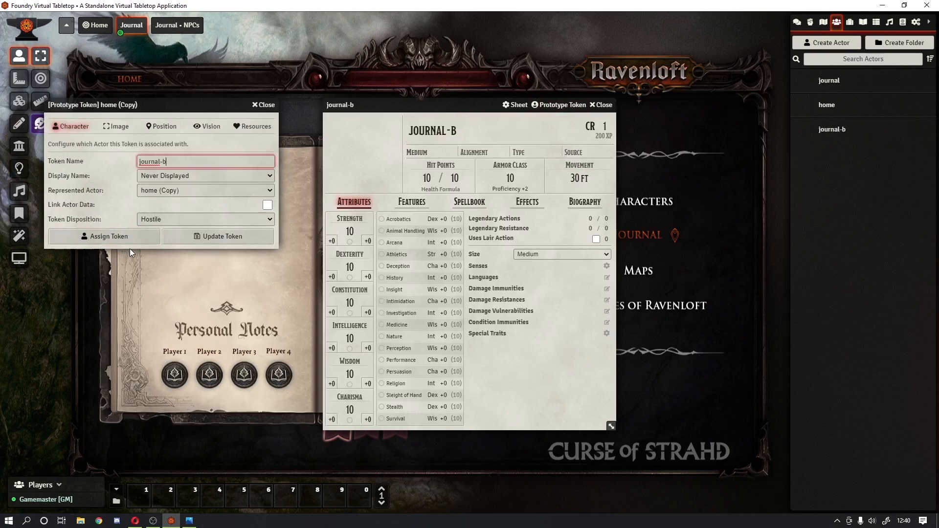
click(195, 240)
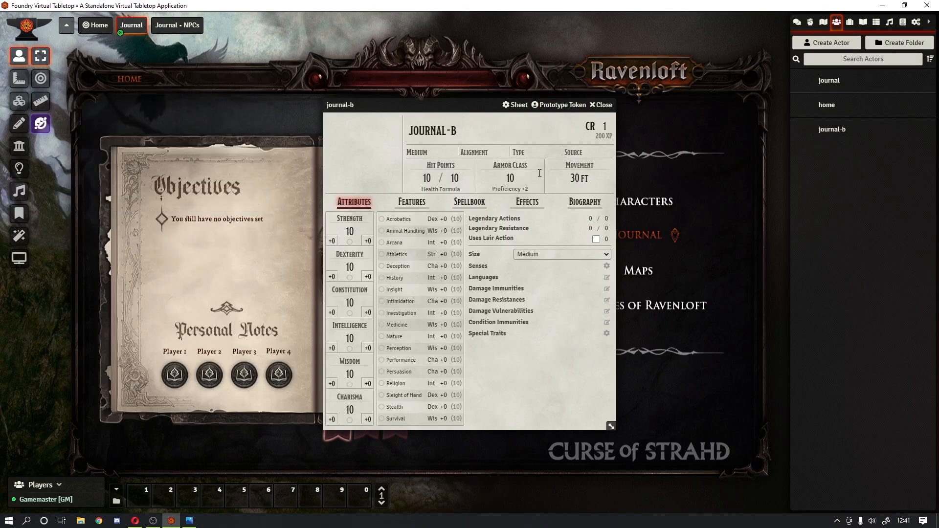
click(593, 106)
drag(818, 139, 367, 426)
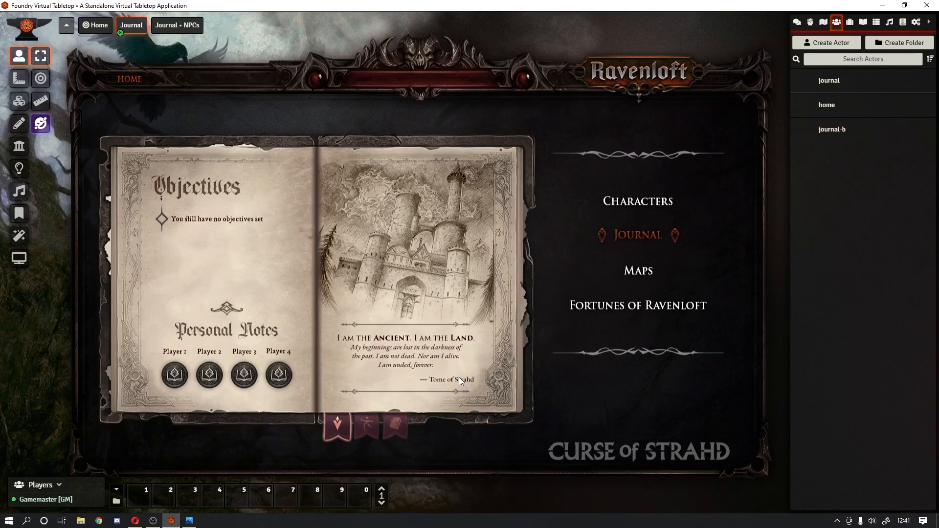
Step: Duplicate journal-b as journal-a and name its prototype token journal-a
right_click(834, 128)
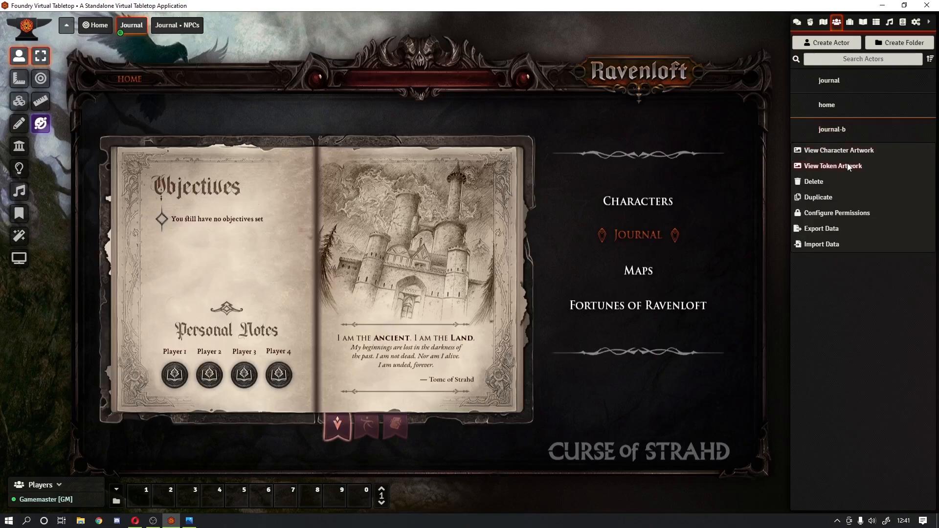
click(826, 200)
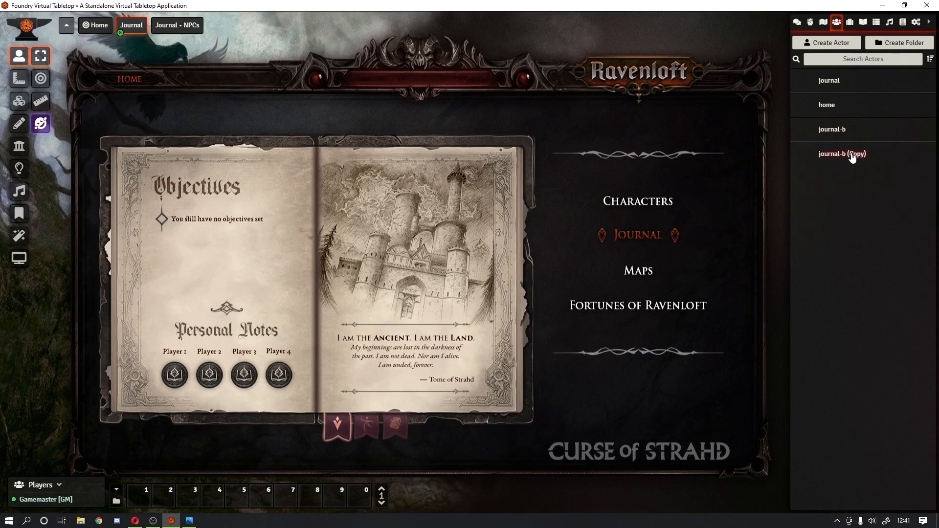
click(852, 155)
click(456, 134)
click(455, 134)
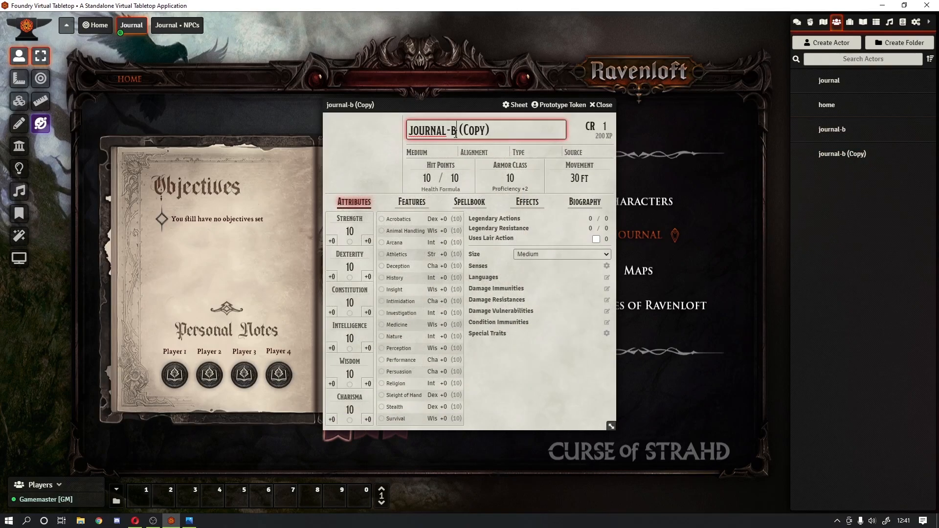
drag(450, 132, 533, 148)
text(a)
key(ctrl+a)
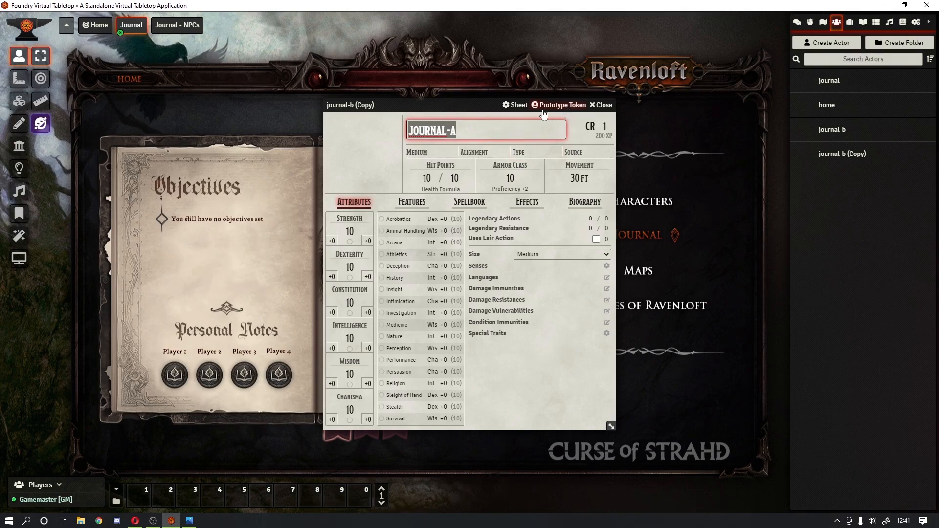
click(559, 105)
click(181, 161)
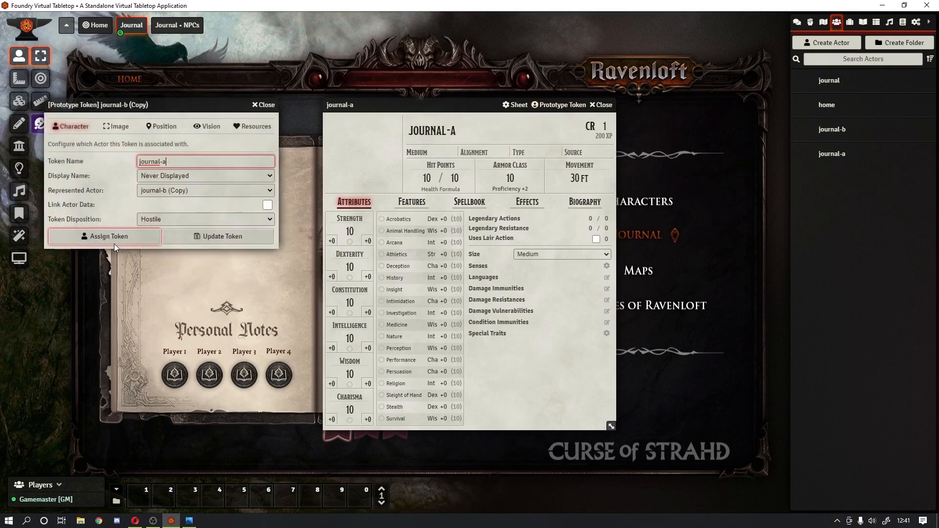
click(181, 237)
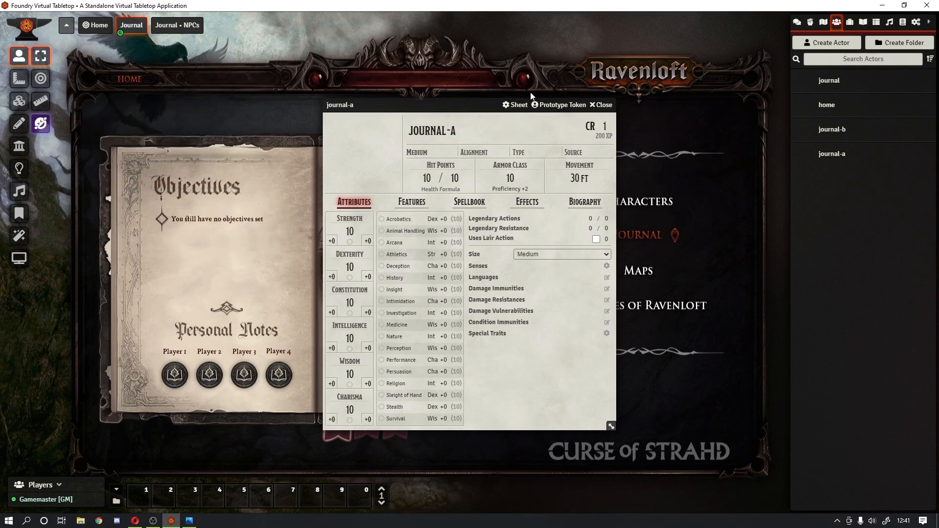
click(601, 105)
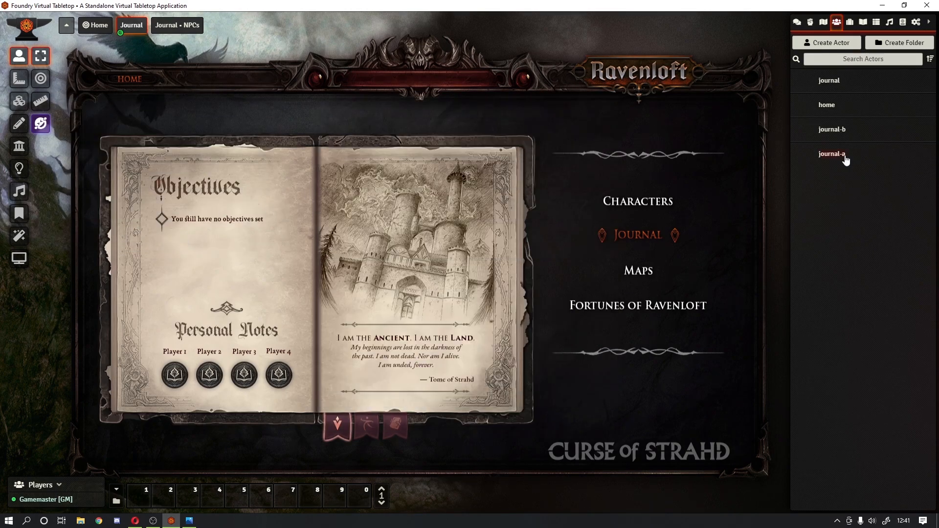
Step: Reorder the actors list, then place a journal-a token on the Journal • NPCs first bookmark ribbon
drag(814, 217, 844, 154)
click(184, 25)
drag(844, 154, 338, 424)
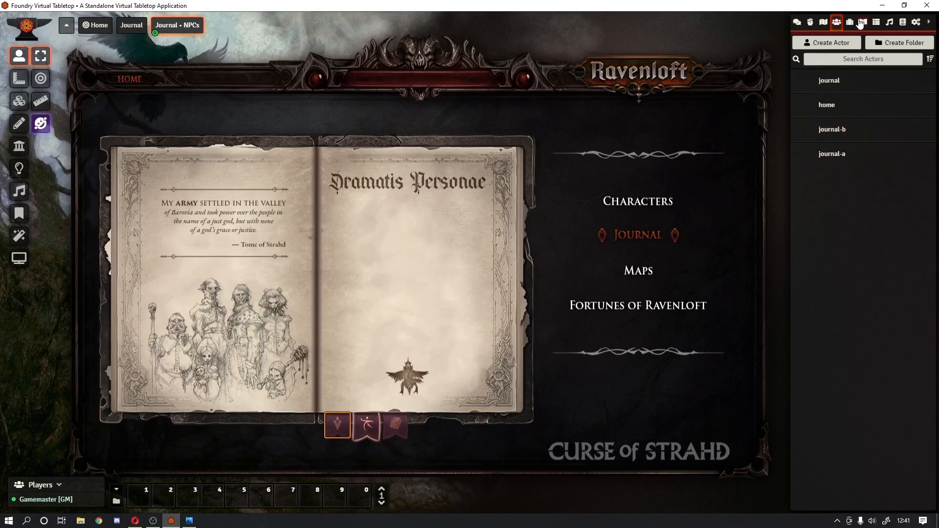
click(862, 23)
click(815, 98)
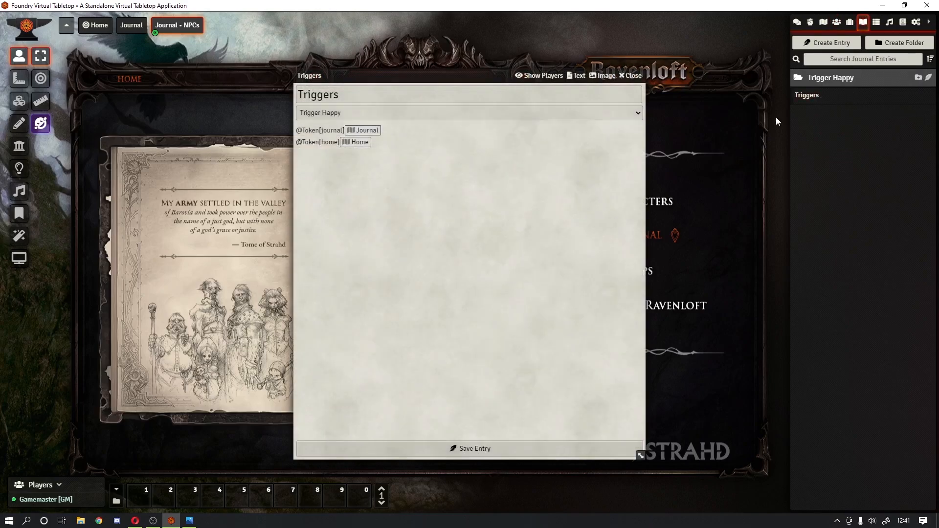
drag(455, 75, 216, 40)
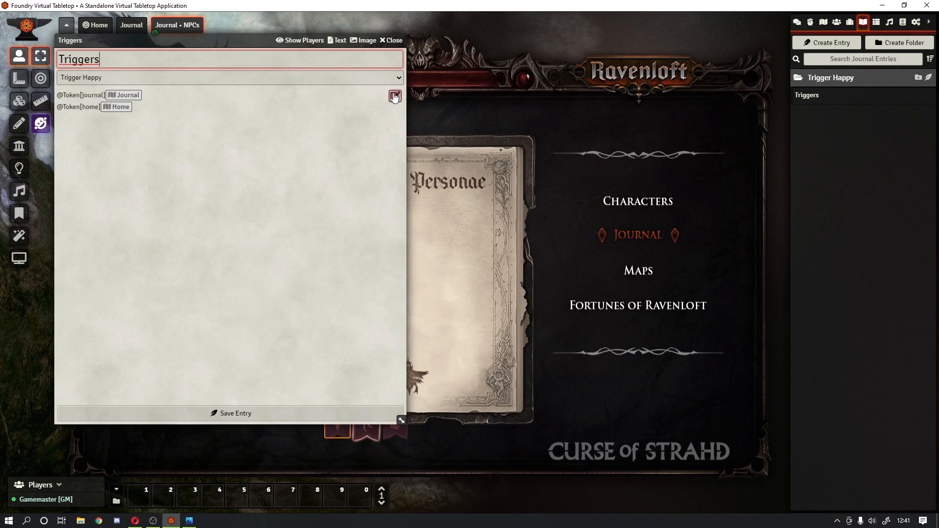
click(394, 96)
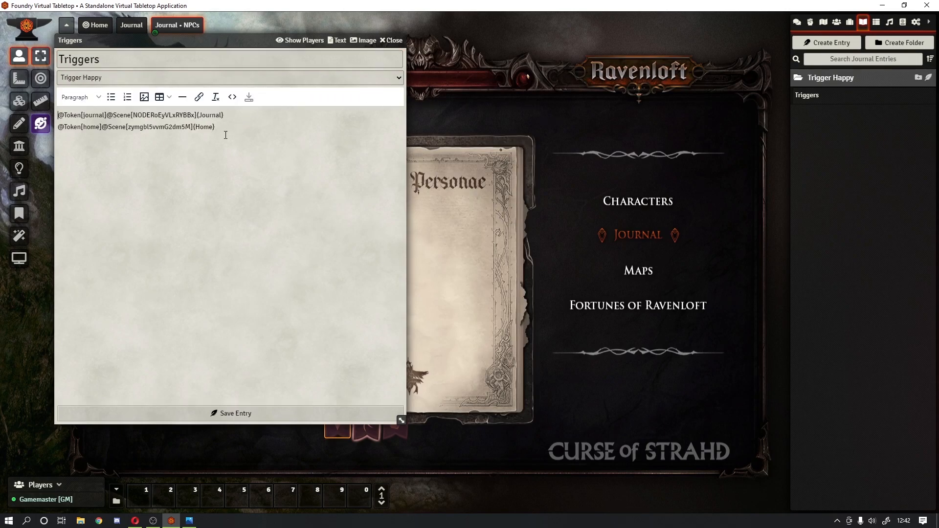
key(Return)
text(@)
key(shift+Home)
key(ctrl+c)
key(Left)
key(Return)
key(Return)
key(ctrl+v)
key(Delete)
key(Up)
text(journal)
text(ournal)
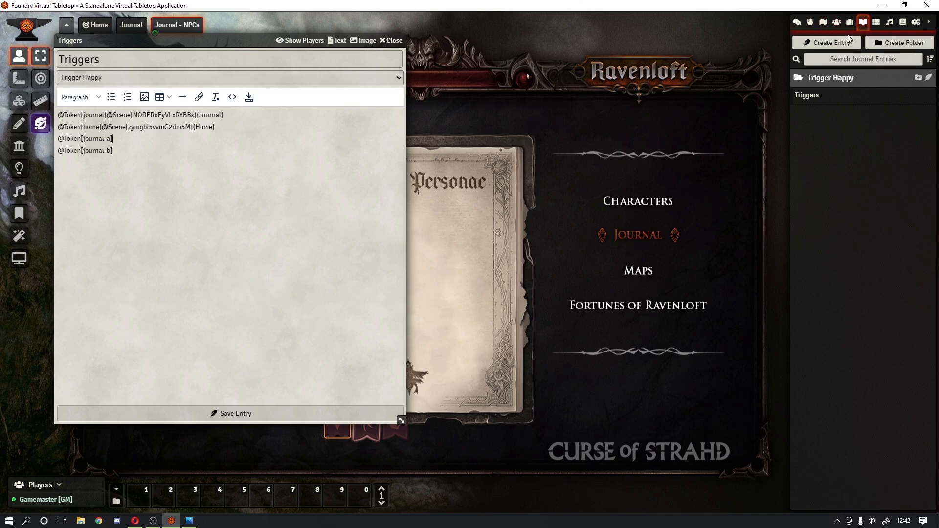
Step: Link journal-a to the Journal scene and journal-b to Journal • NPCs, then save the entry
click(836, 24)
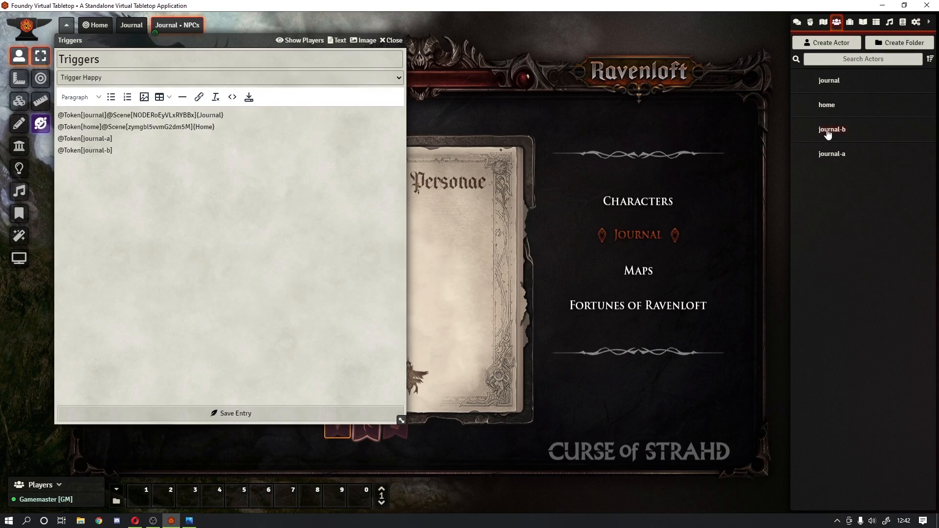
click(822, 23)
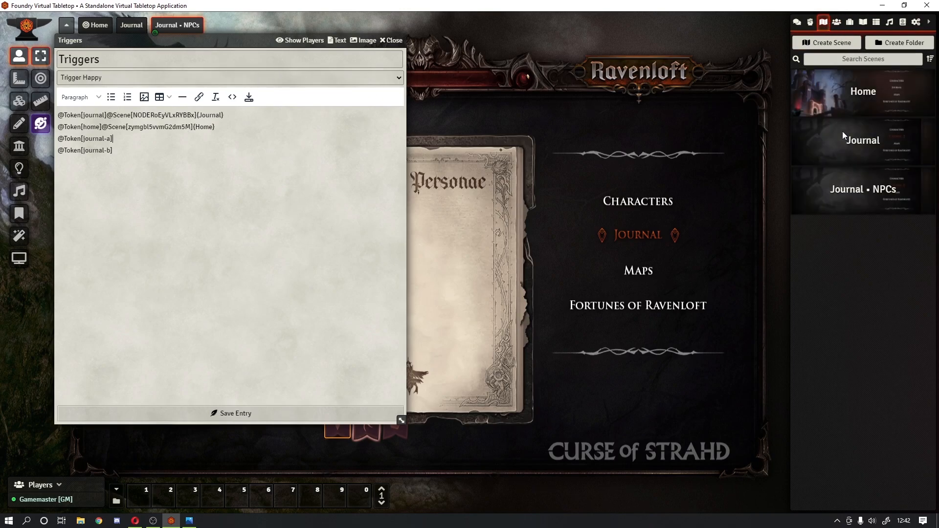
drag(869, 146, 228, 152)
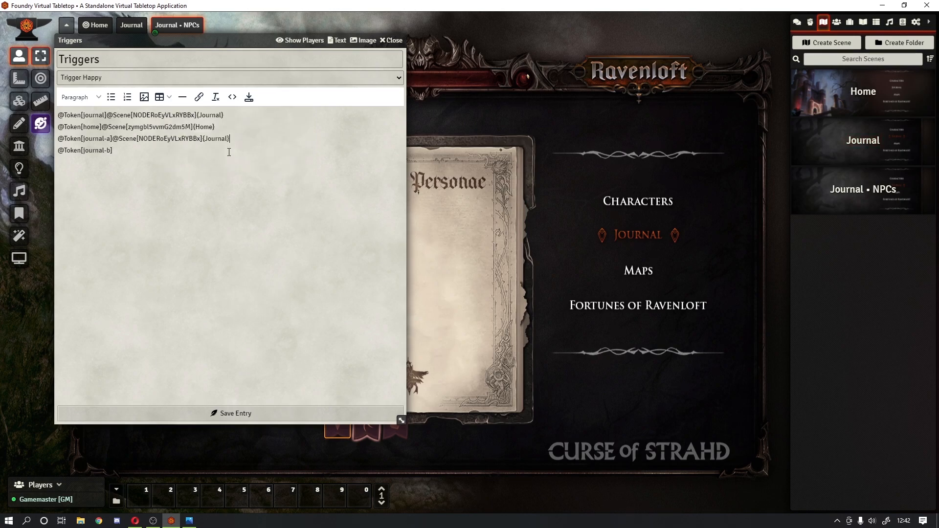
drag(833, 189, 189, 191)
click(249, 97)
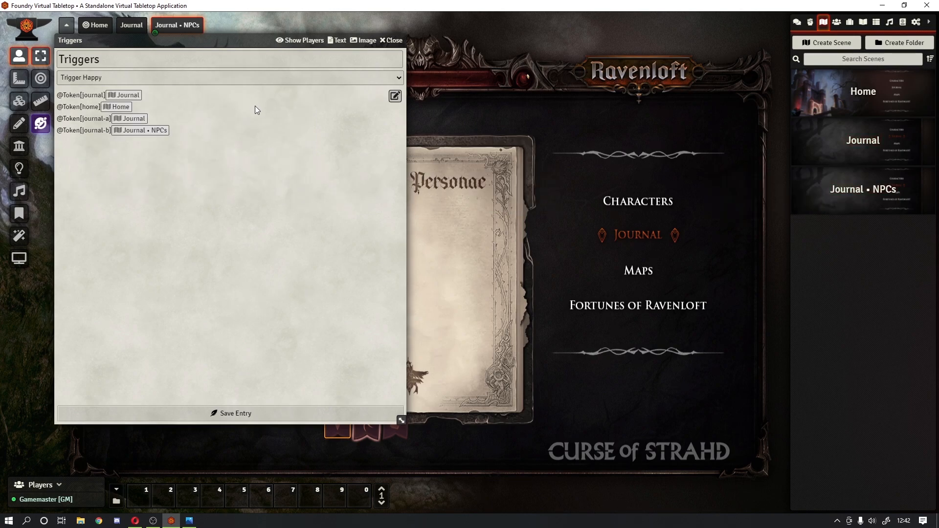
click(253, 413)
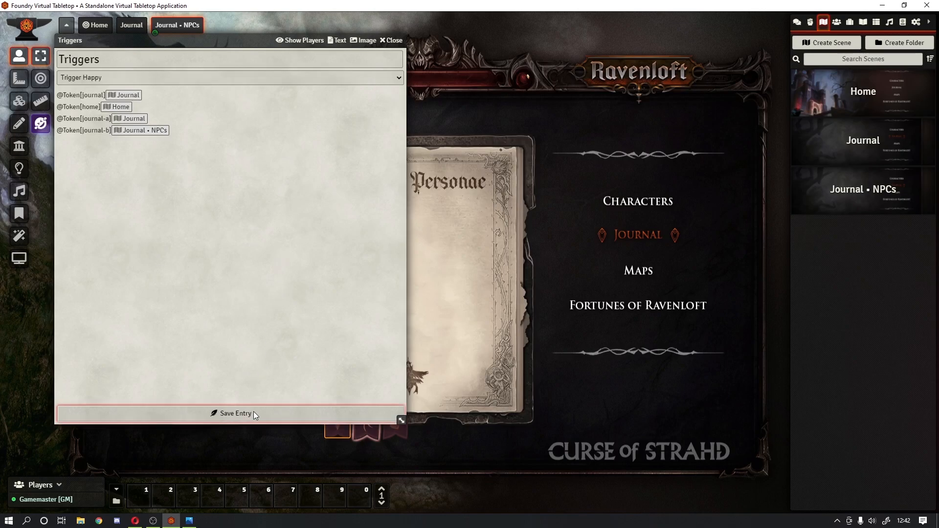
Step: Close the Triggers entry and test the bookmark ribbons and the HOME and JOURNAL links
click(394, 40)
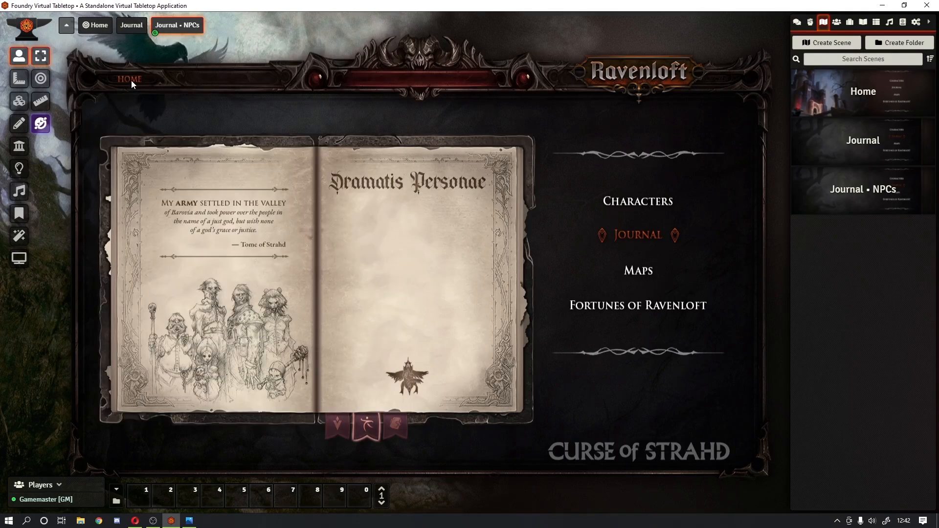
click(362, 423)
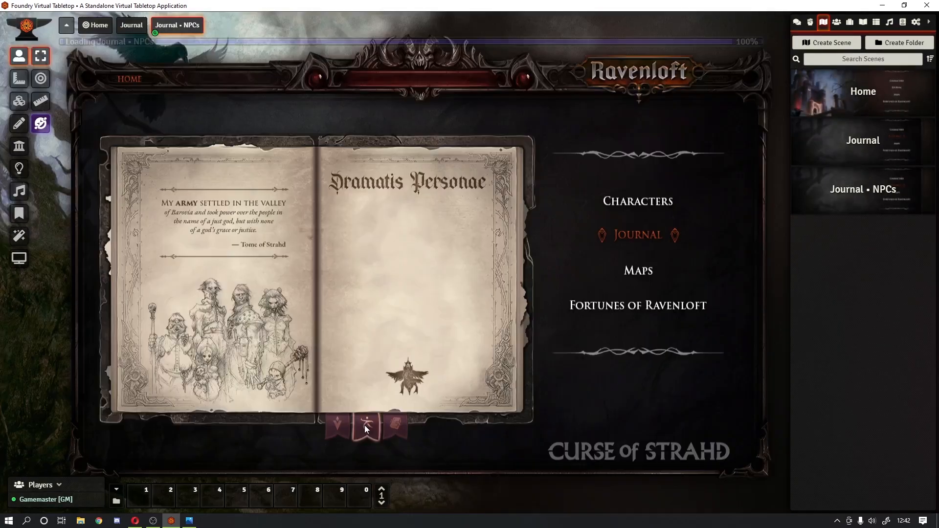
click(338, 423)
click(137, 77)
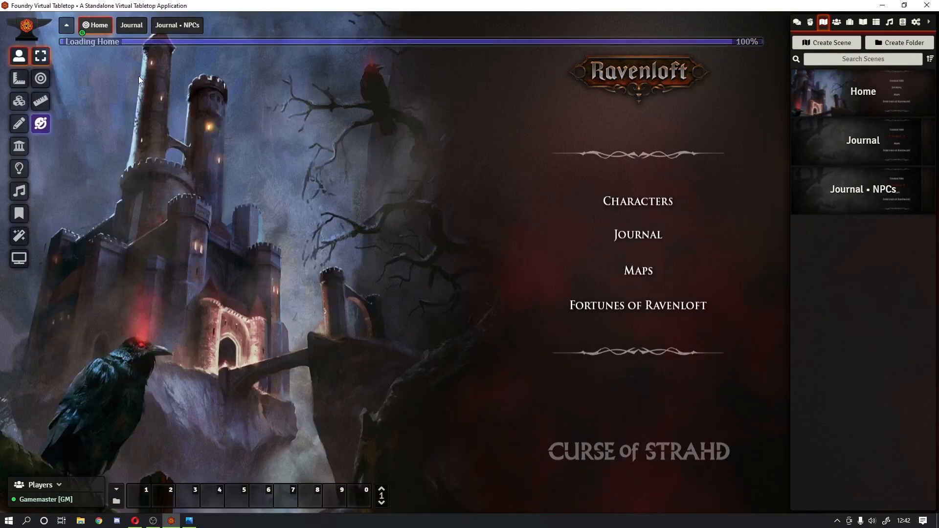
click(641, 235)
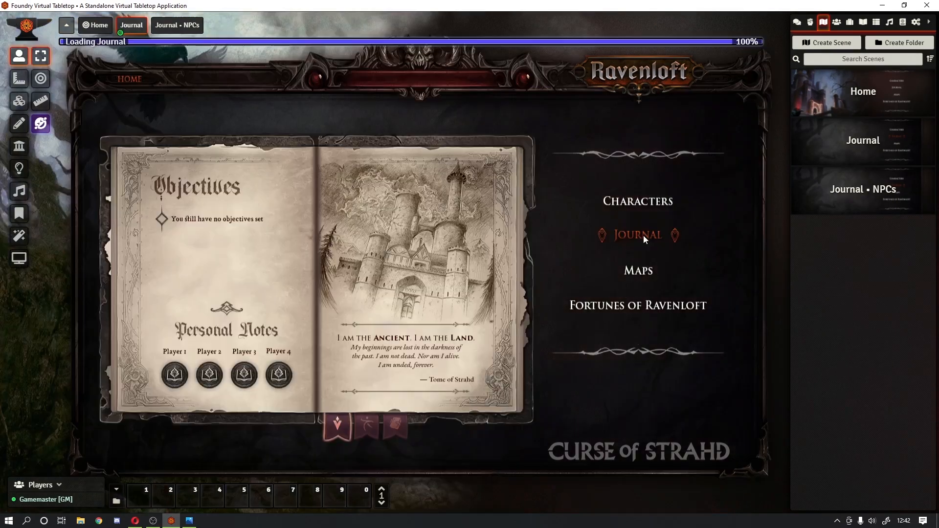
Step: Copy the HOME token into the Journal • NPCs scene, positioned over its HOME label
right_click(131, 80)
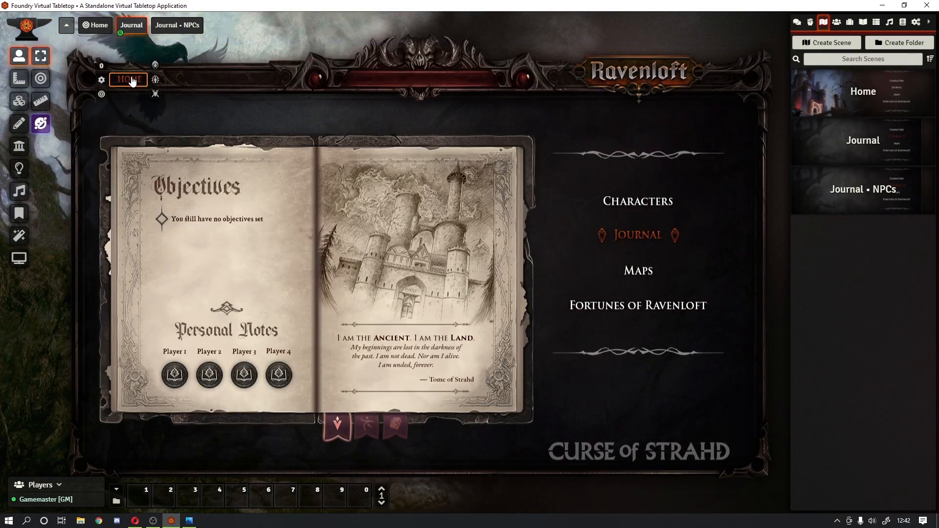
key(ctrl+c)
click(366, 425)
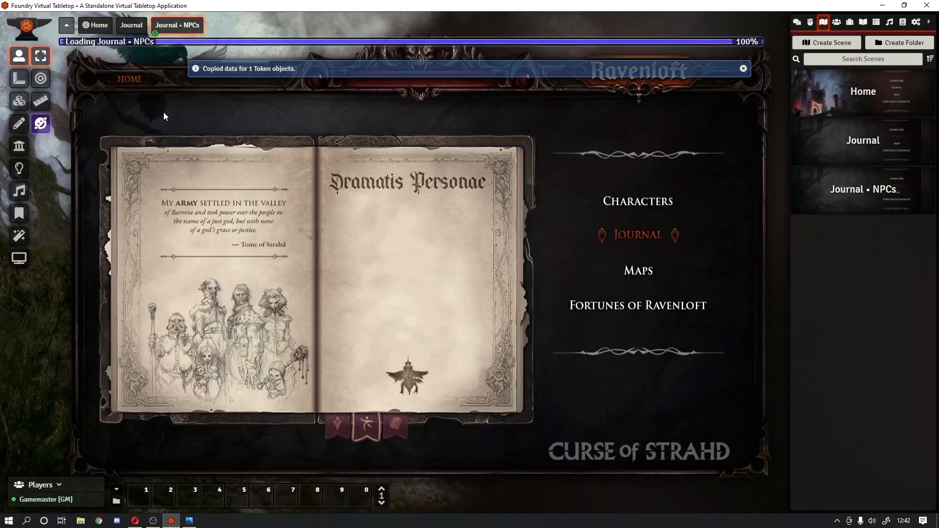
key(ctrl+v)
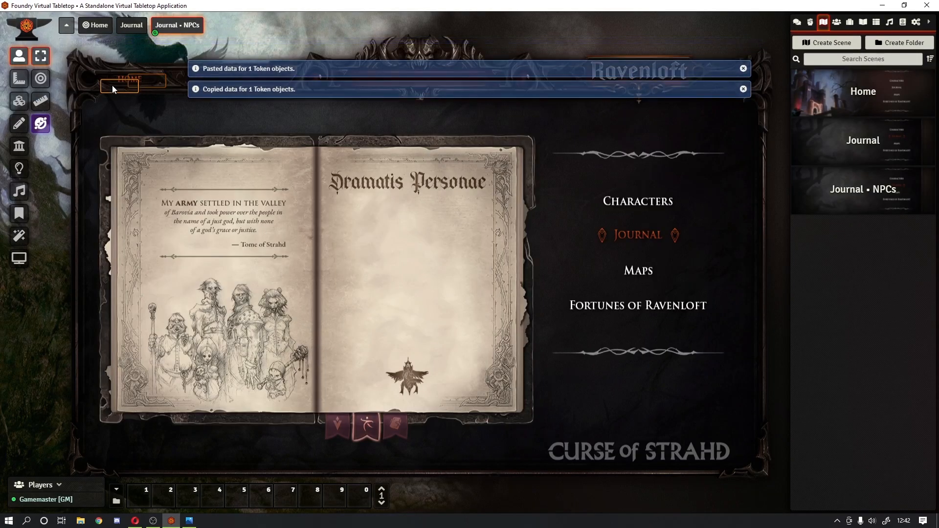
drag(121, 74, 124, 78)
Step: Verify the new HOME link, the JOURNAL link and both bookmark ribbons switch scenes correctly
click(131, 78)
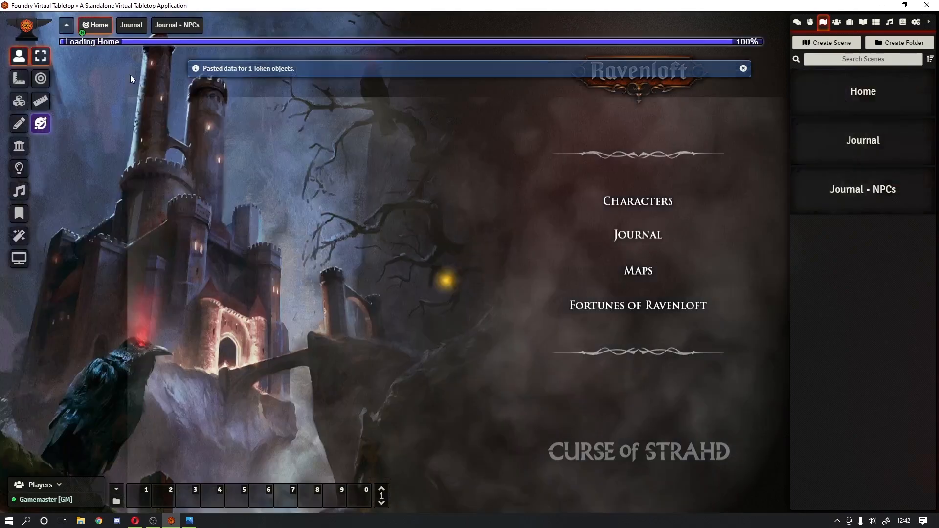
click(635, 240)
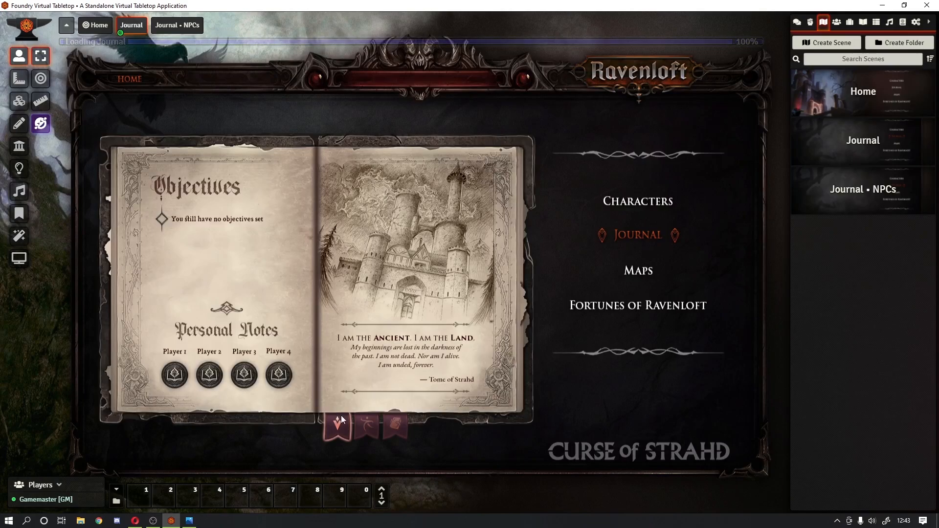
click(375, 429)
click(342, 435)
click(116, 77)
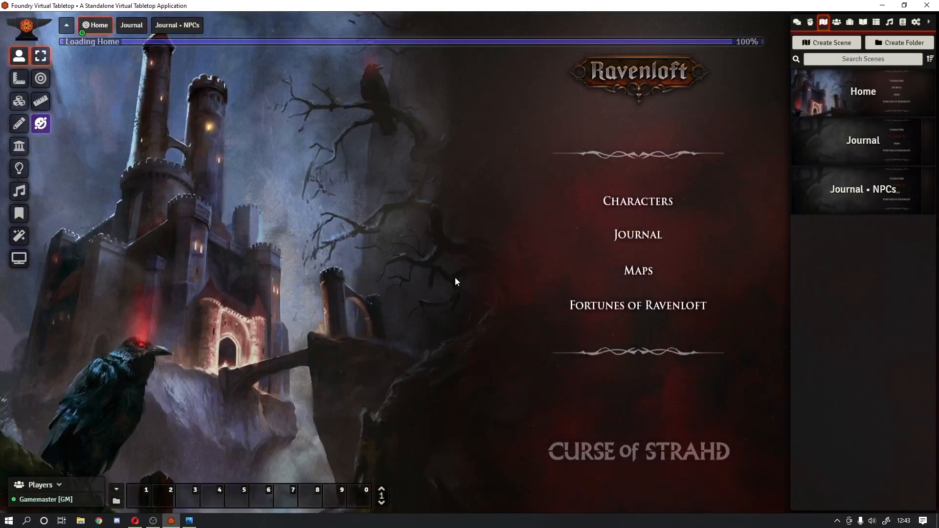
click(637, 236)
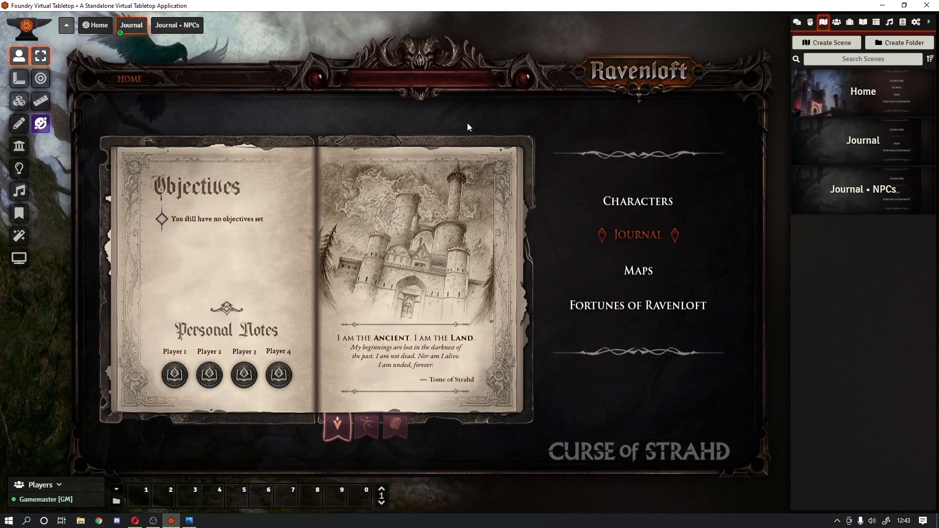
key(Escape)
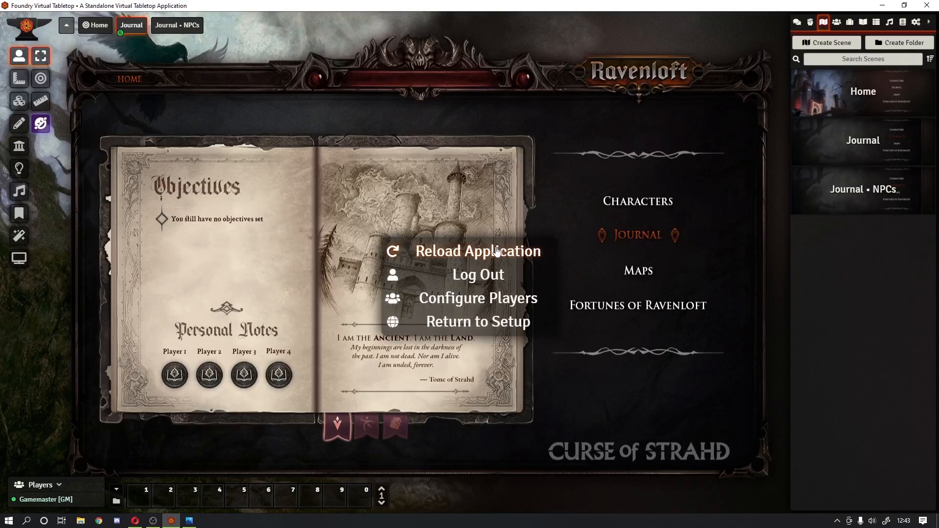
Step: Rejoin as Player 2 and test the JOURNAL, second bookmark and HOME links
click(484, 276)
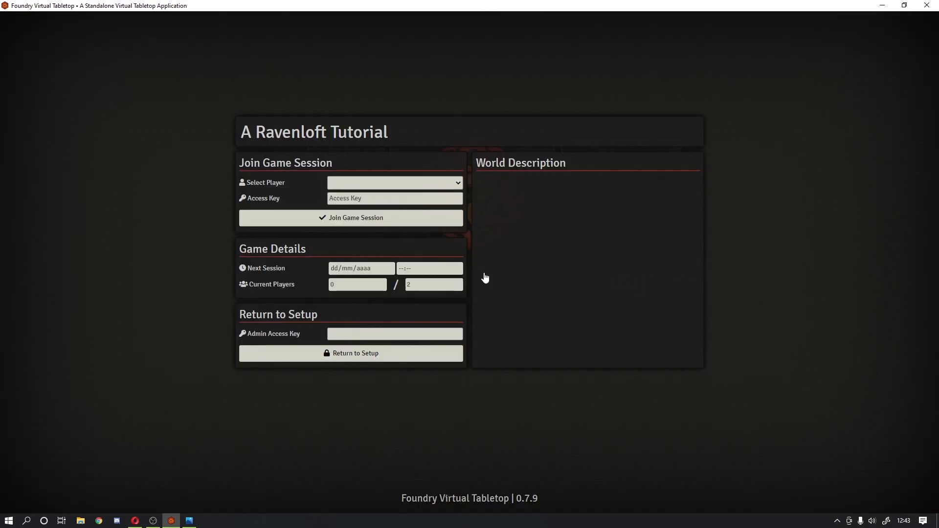
click(376, 183)
click(368, 210)
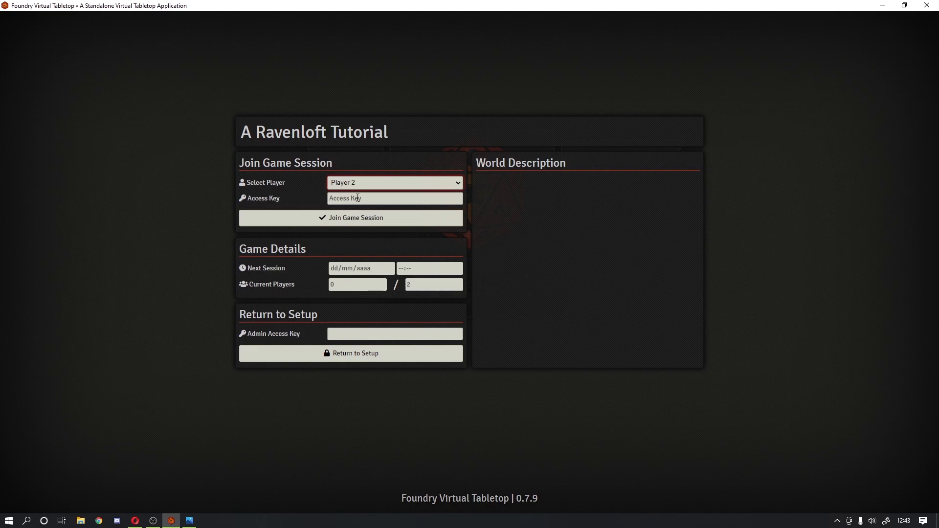
click(363, 224)
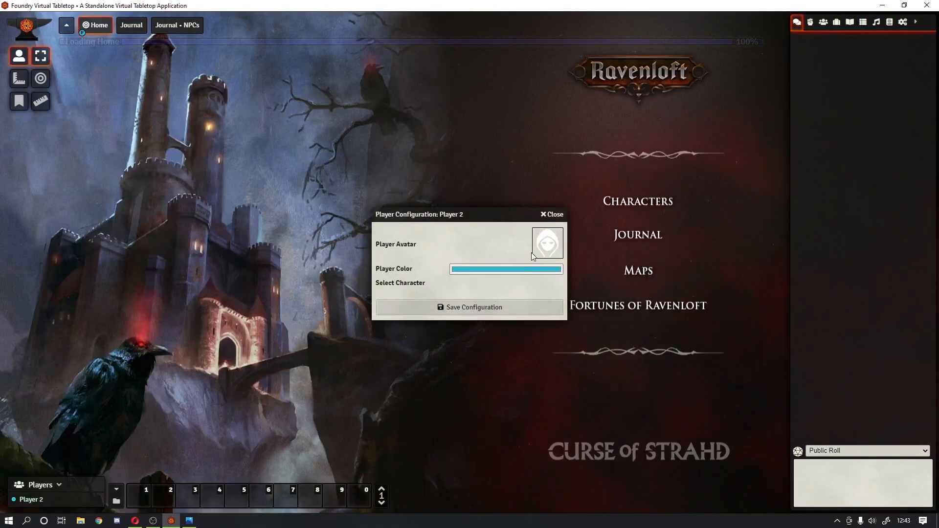
click(524, 306)
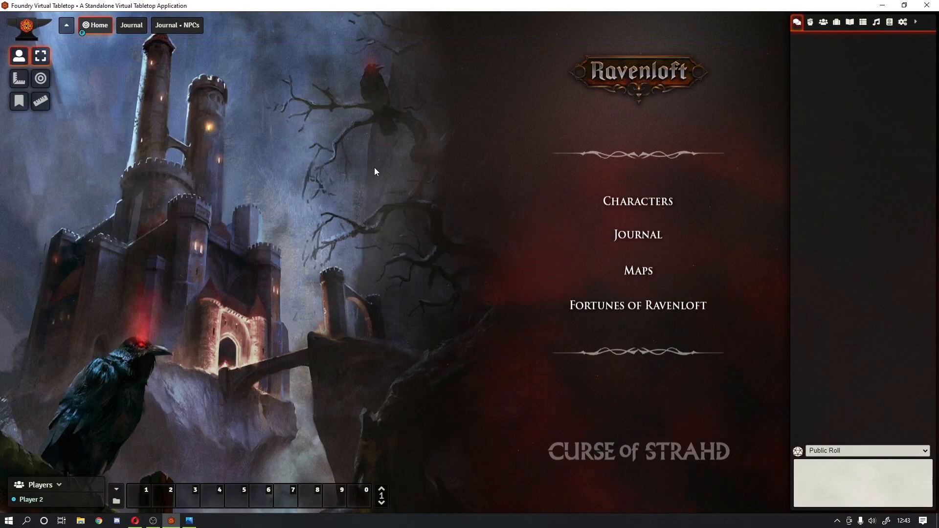
click(625, 239)
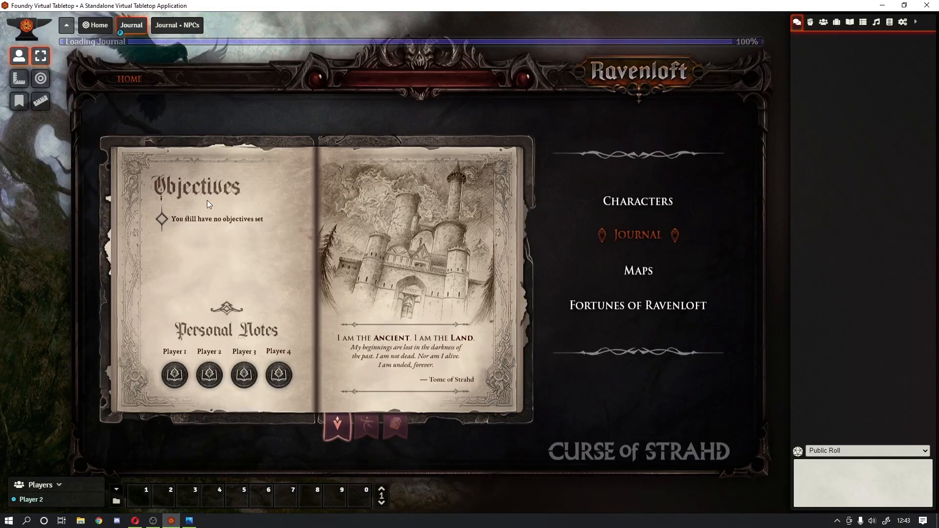
click(366, 426)
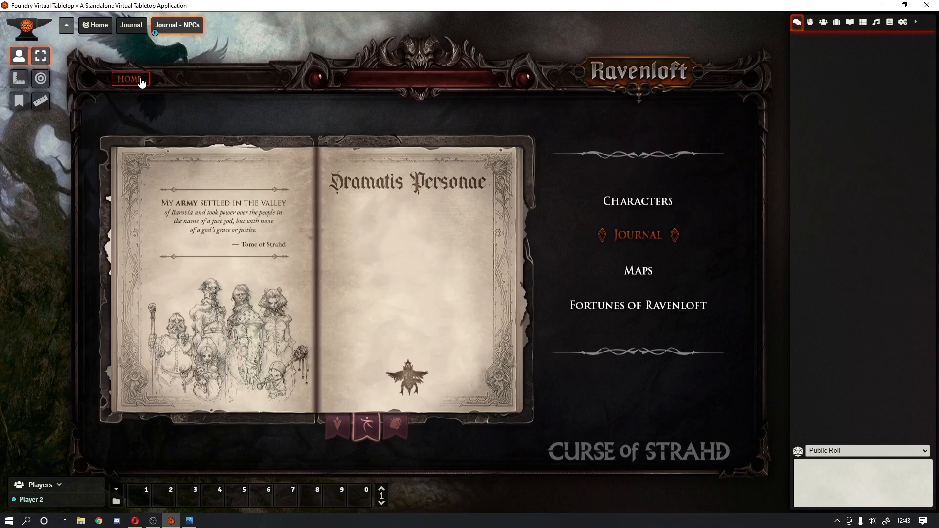
click(130, 80)
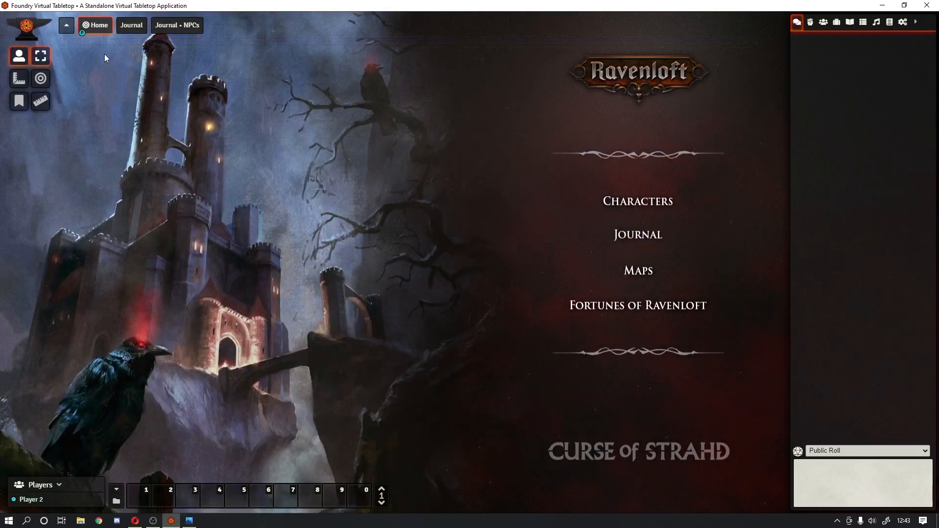
Step: Log out of the Player 2 session and rejoin as Gamemaster
key(Escape)
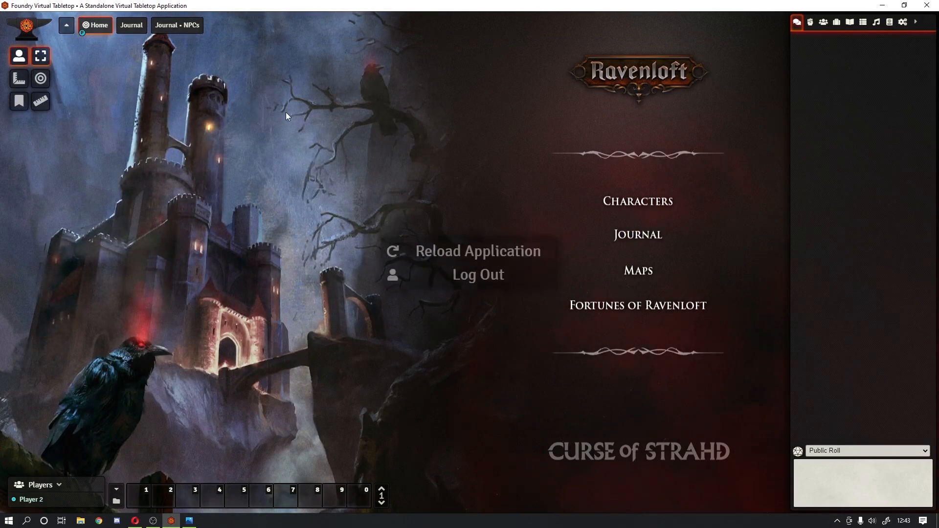
click(485, 281)
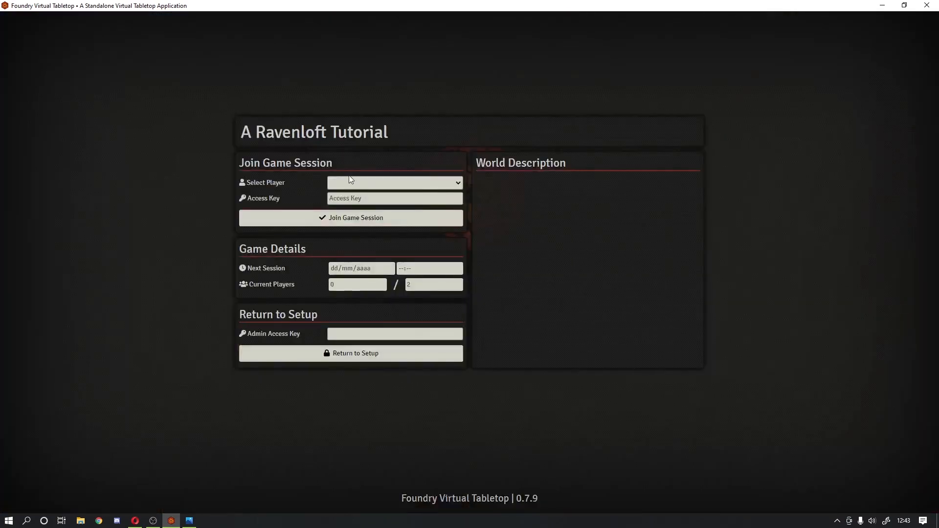
click(394, 182)
click(372, 199)
click(418, 220)
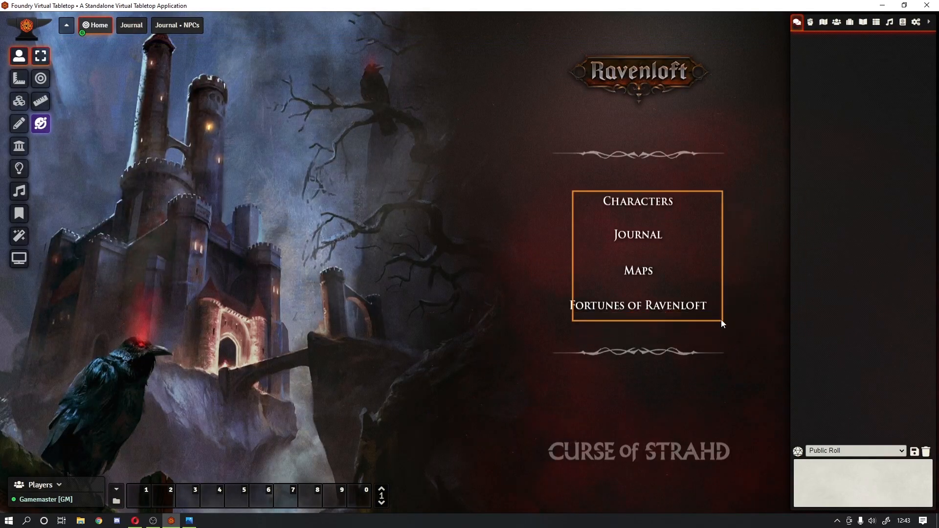
Step: Check the JOURNAL, bookmark and HOME tile controls while moving from Journal to Journal • NPCs
right_click(649, 243)
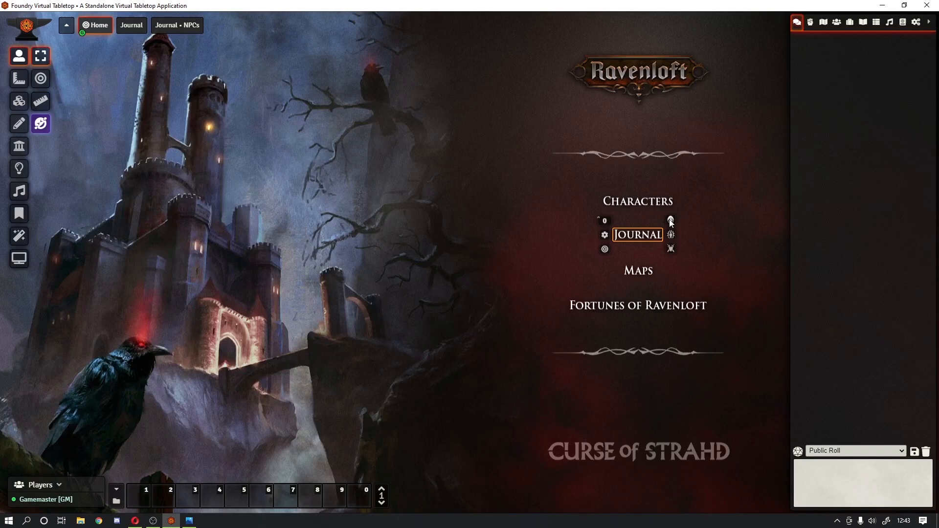
click(549, 282)
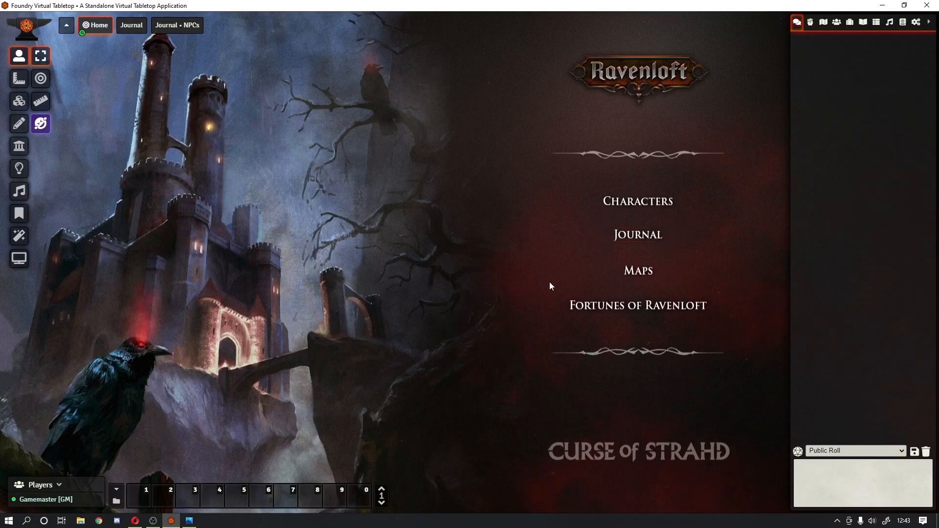
right_click(640, 237)
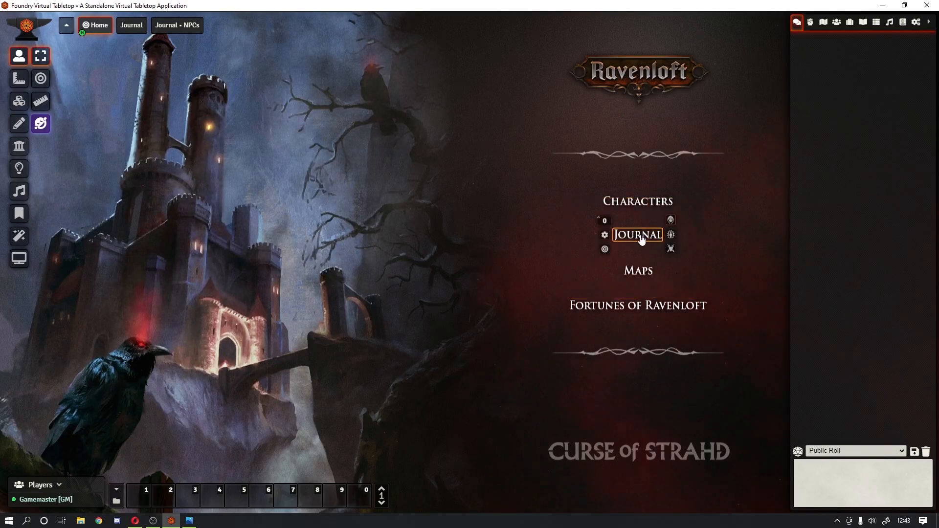
click(491, 226)
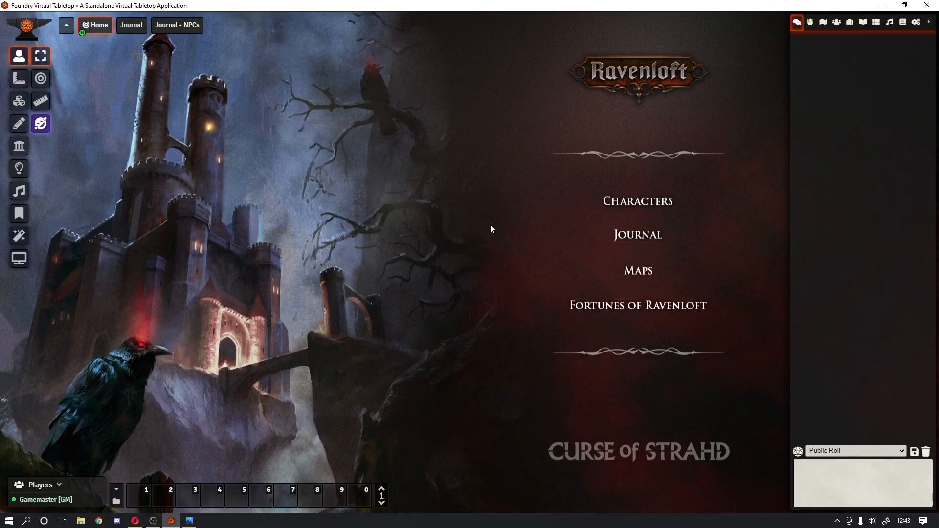
click(128, 28)
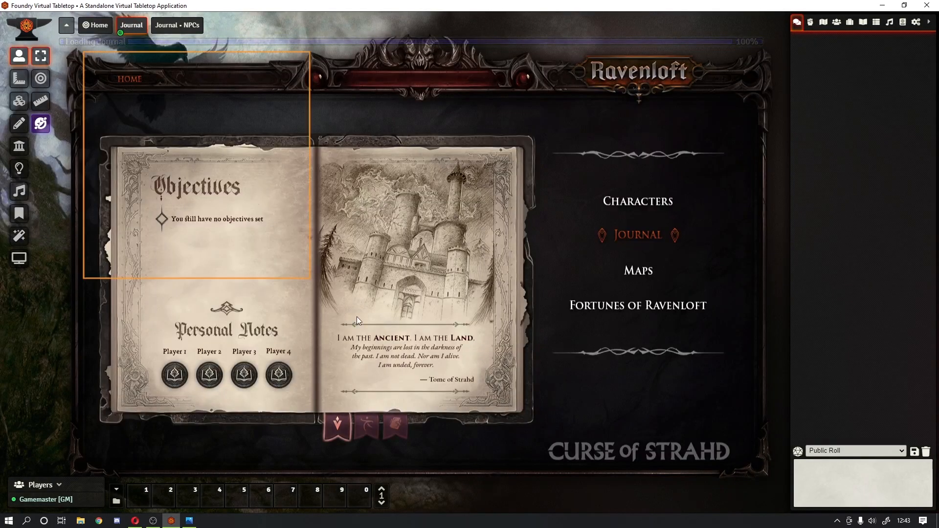
right_click(360, 439)
click(388, 265)
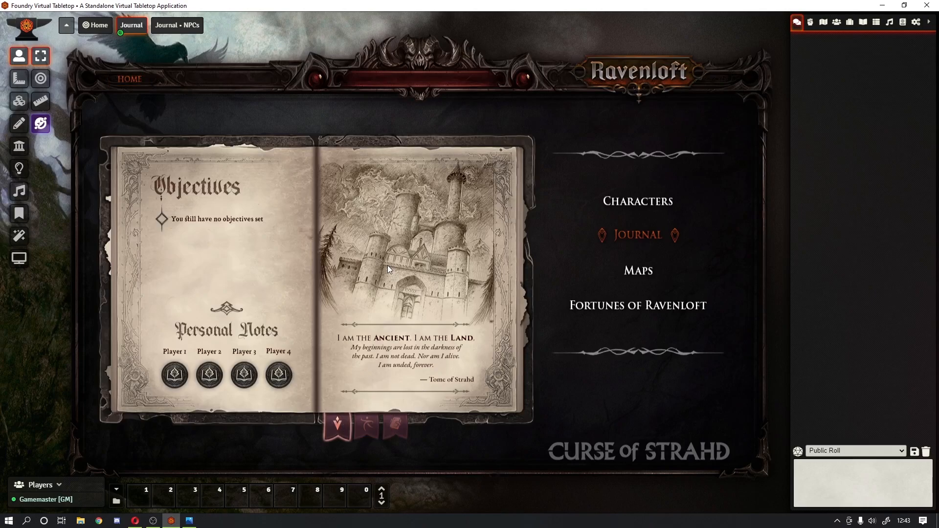
click(177, 25)
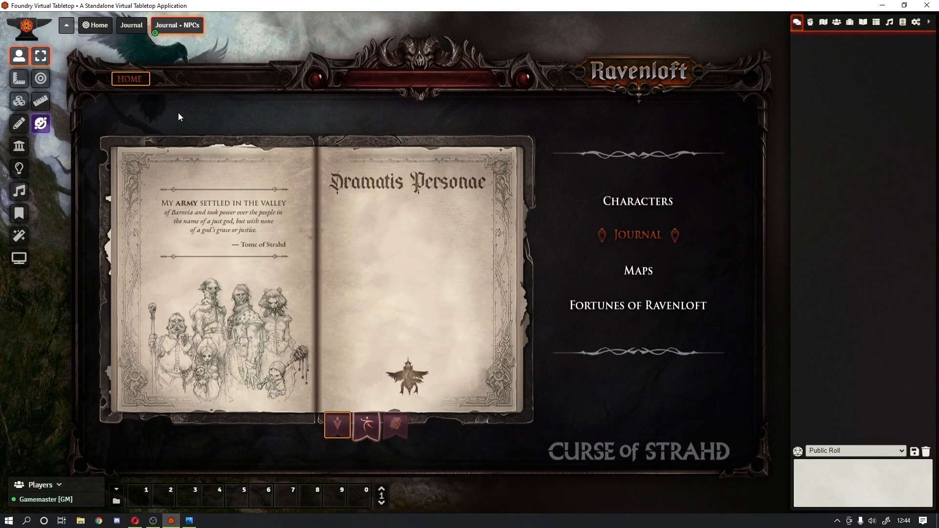
right_click(131, 84)
click(212, 106)
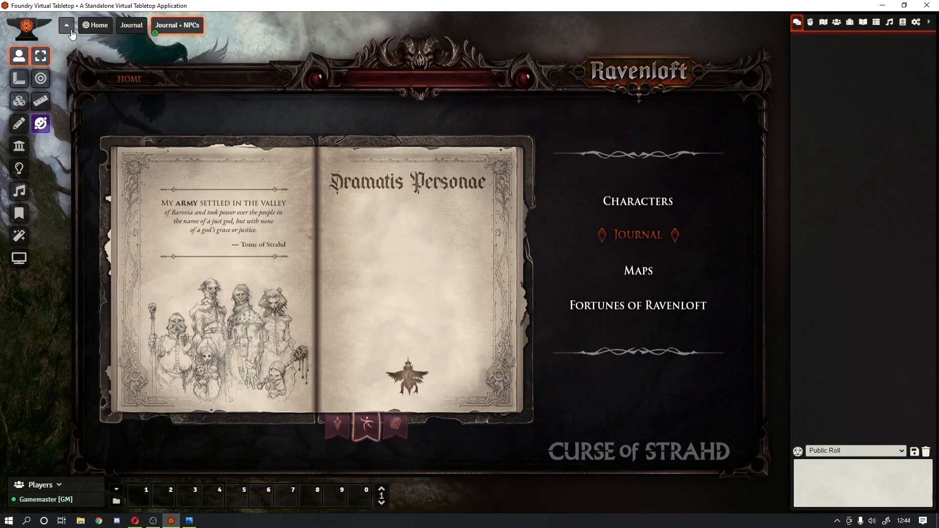
Step: Leave the Gamemaster session, rejoin as Player 2, and collapse then re-expand the navigation bar
key(Escape)
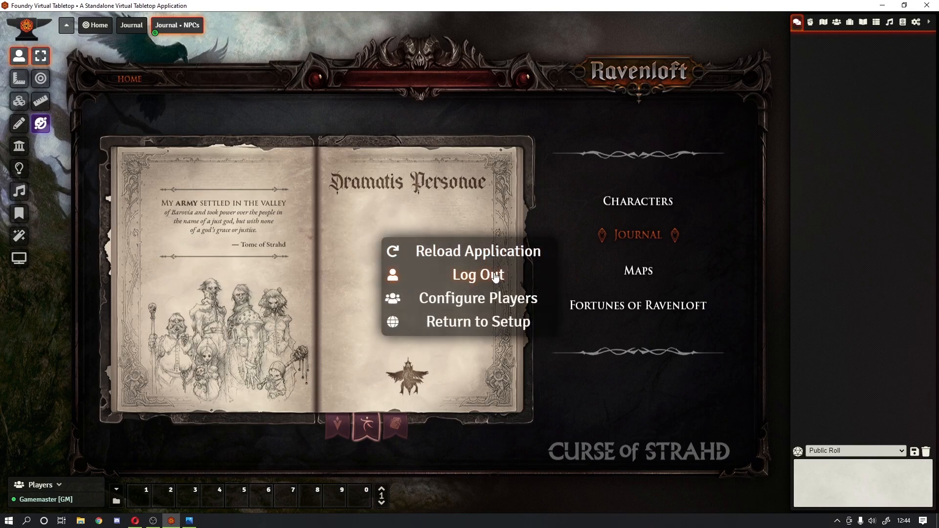
click(491, 278)
click(379, 184)
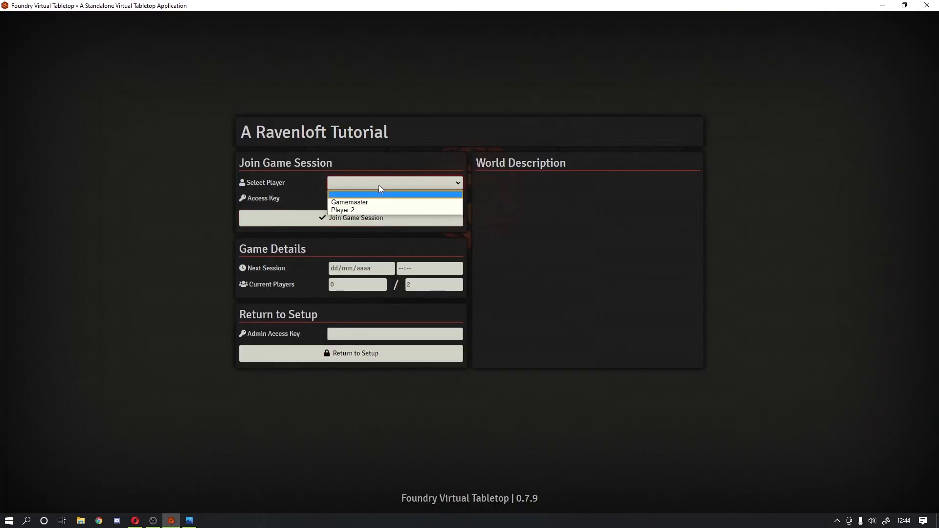
click(368, 210)
click(375, 217)
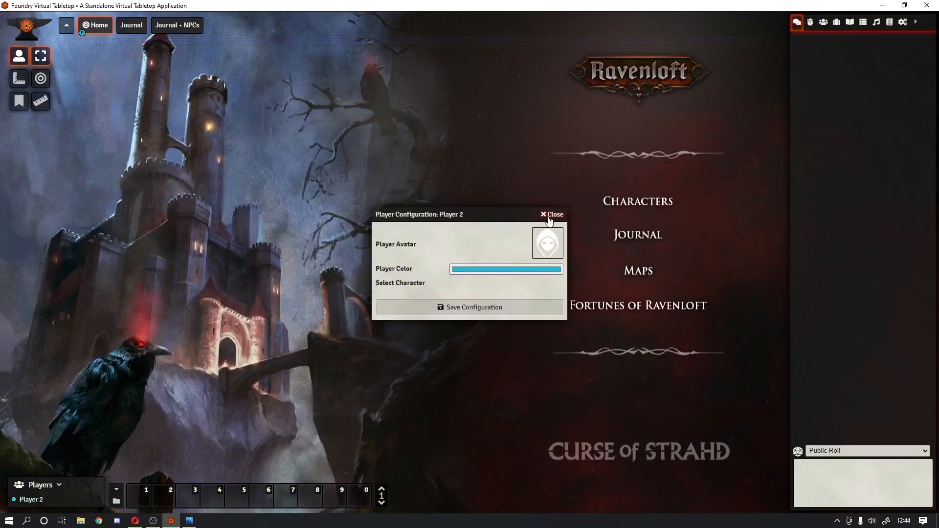
click(550, 215)
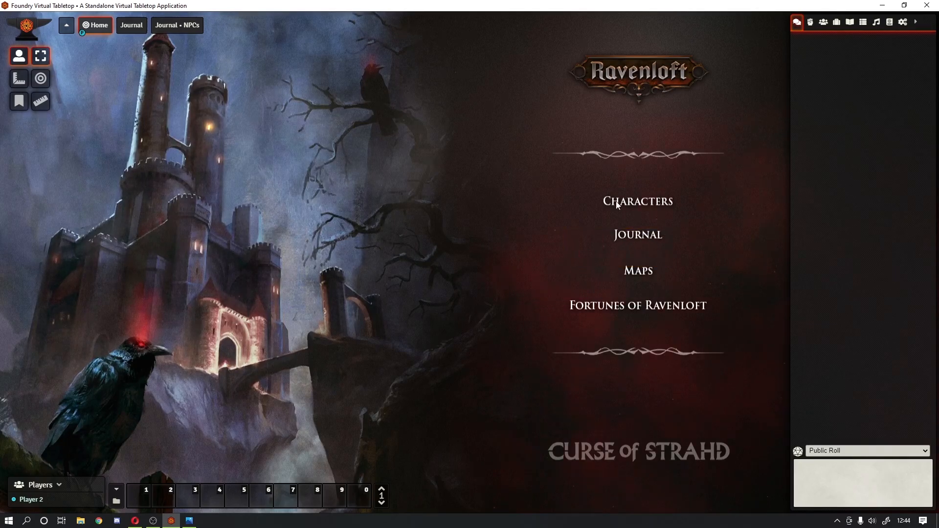
click(71, 26)
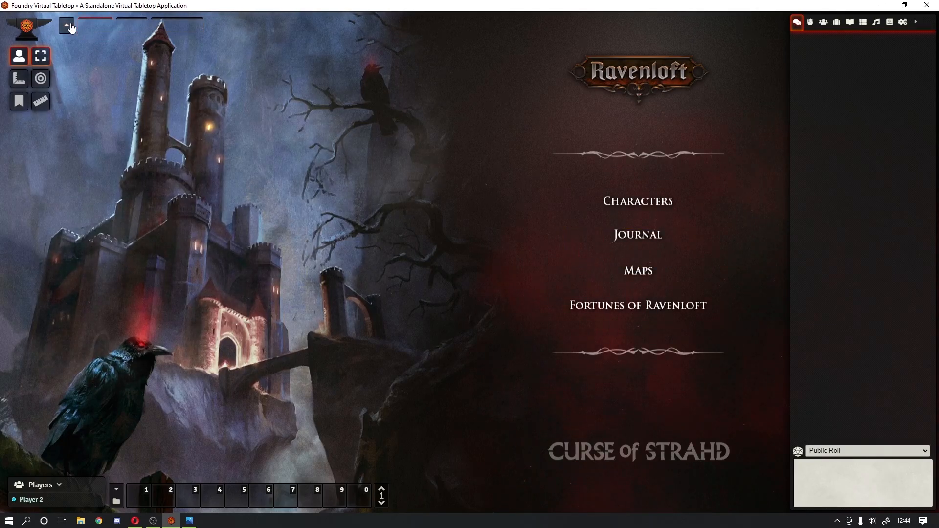
click(68, 31)
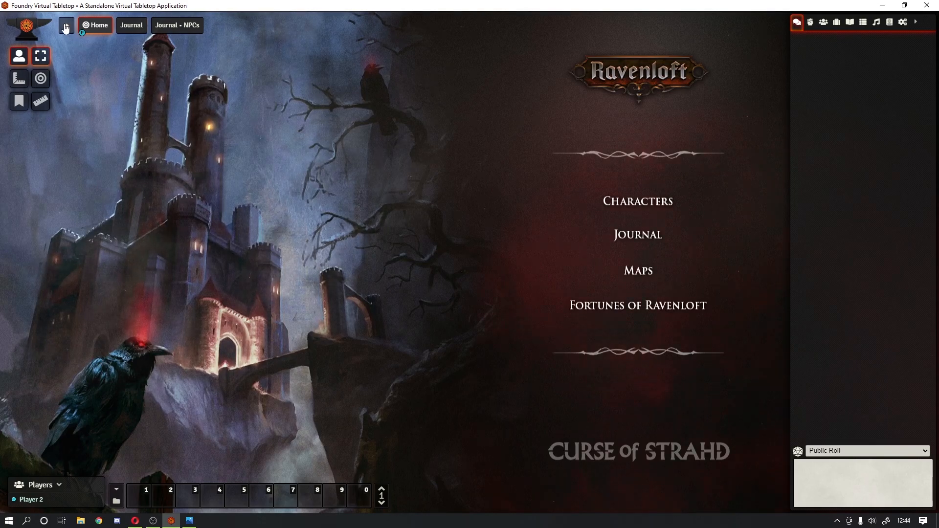
Step: Log out of the Player 2 session and rejoin the world as Gamemaster
click(66, 27)
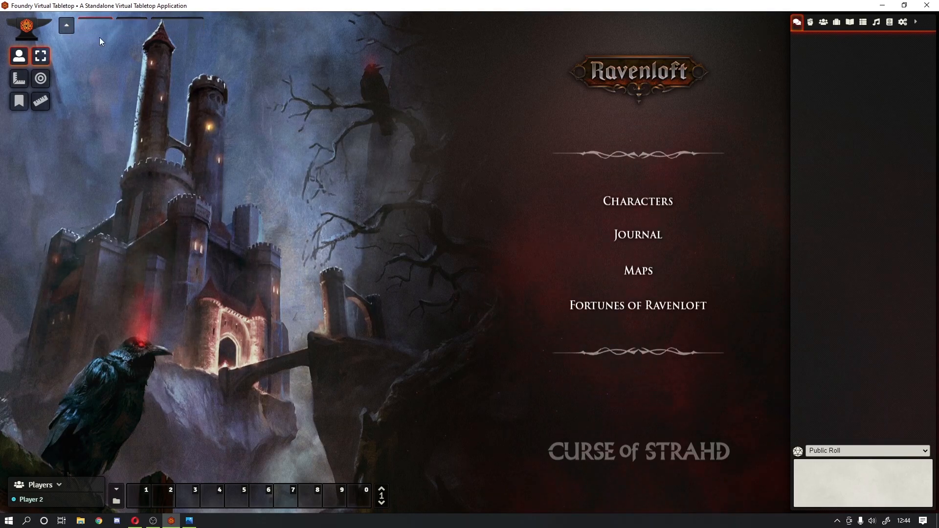
key(Escape)
click(472, 274)
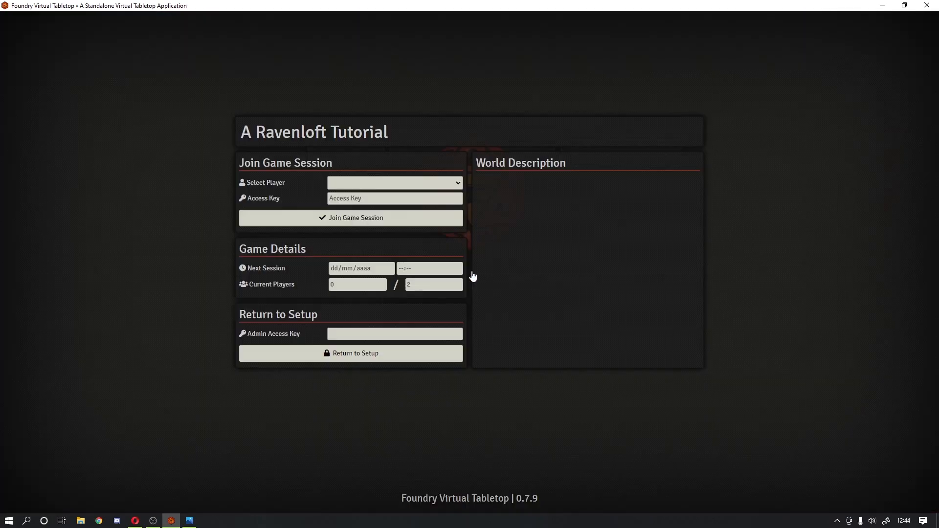
click(382, 182)
click(369, 209)
click(365, 186)
click(359, 202)
click(357, 180)
click(351, 202)
click(348, 215)
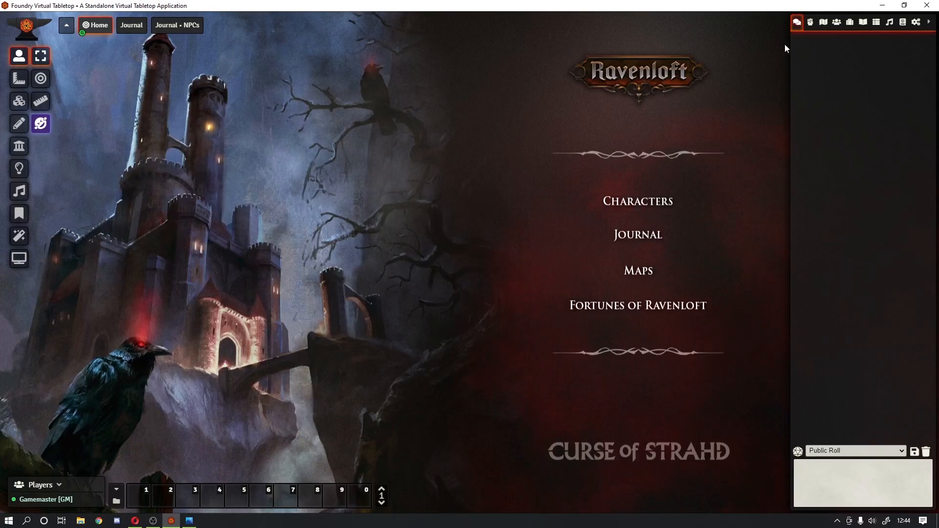
click(863, 23)
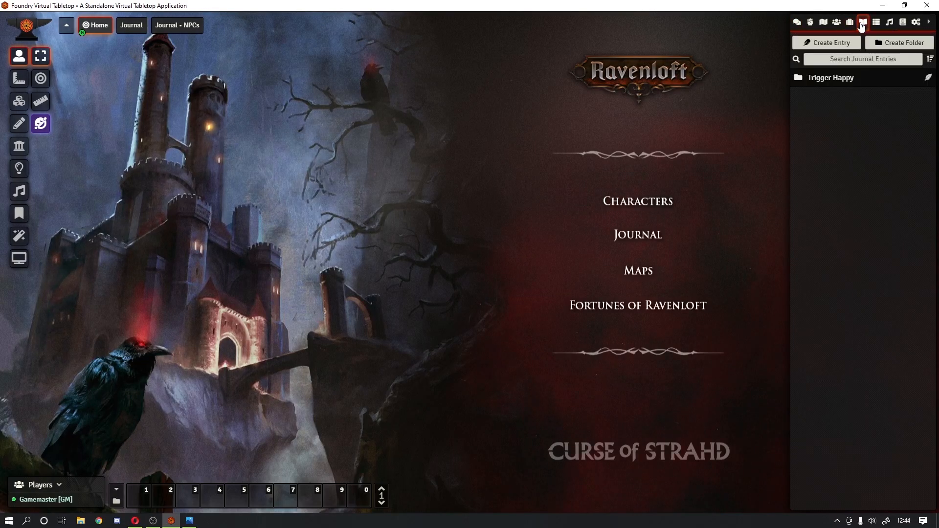
click(844, 81)
click(823, 96)
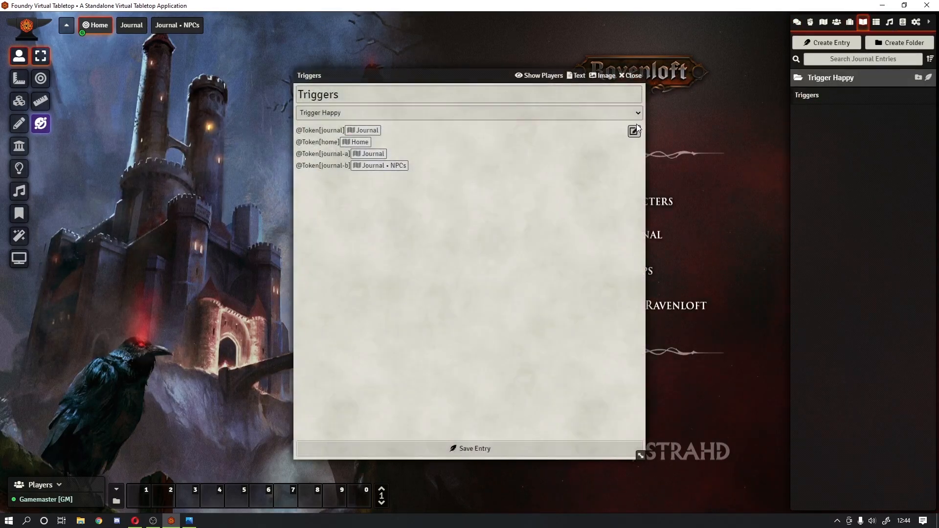
click(634, 131)
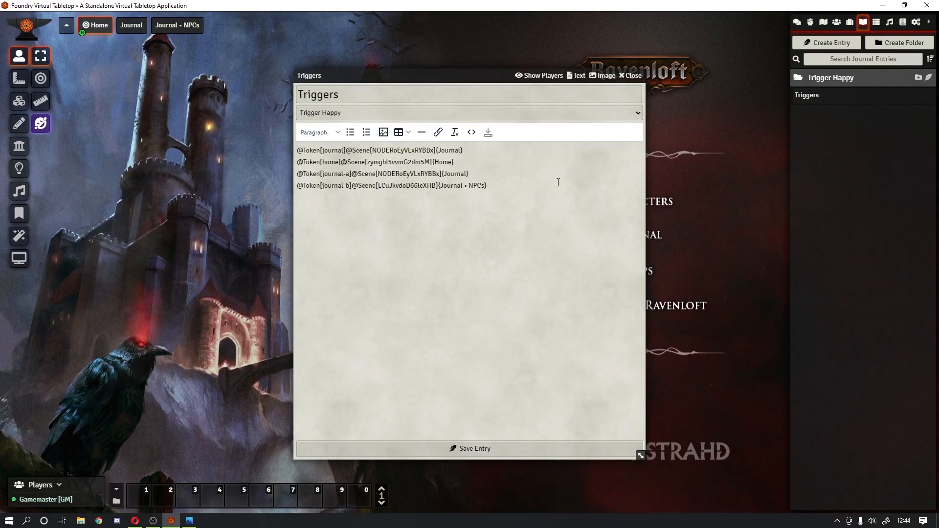
text(@)
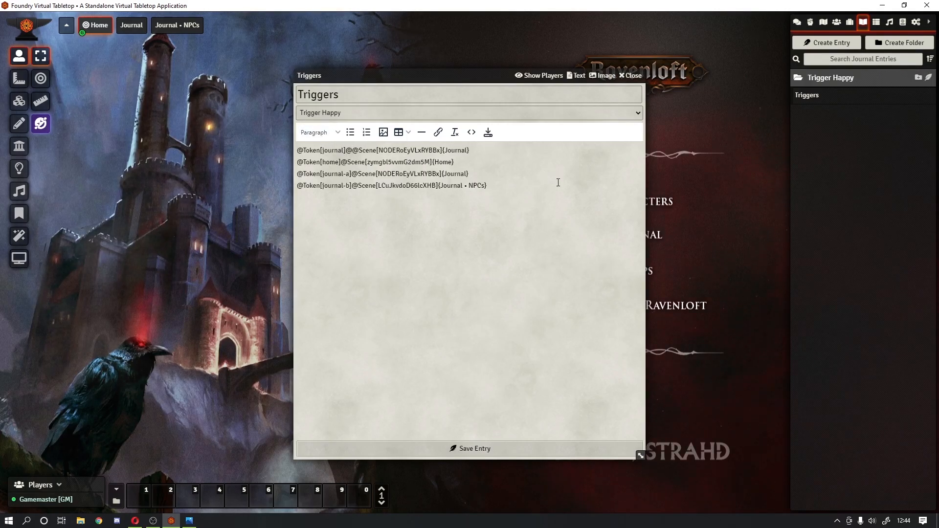
text(Trigger[)
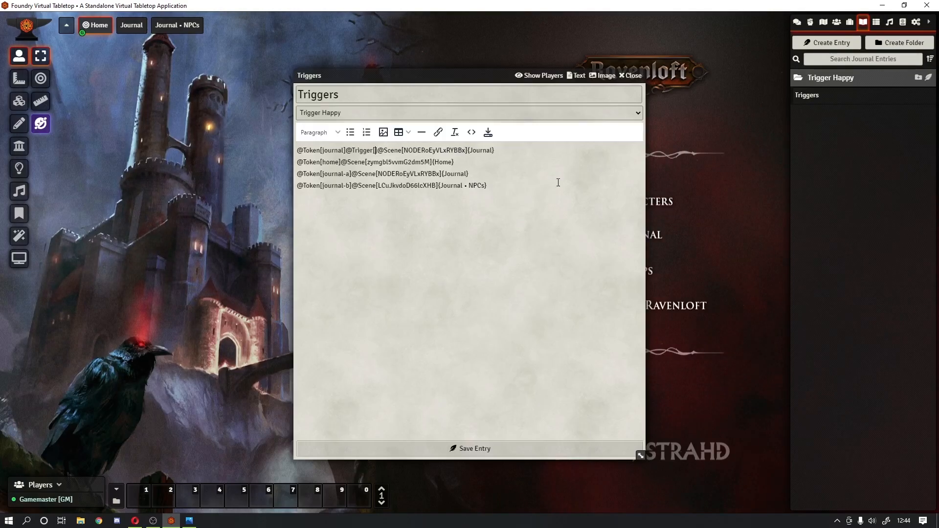
text(click)
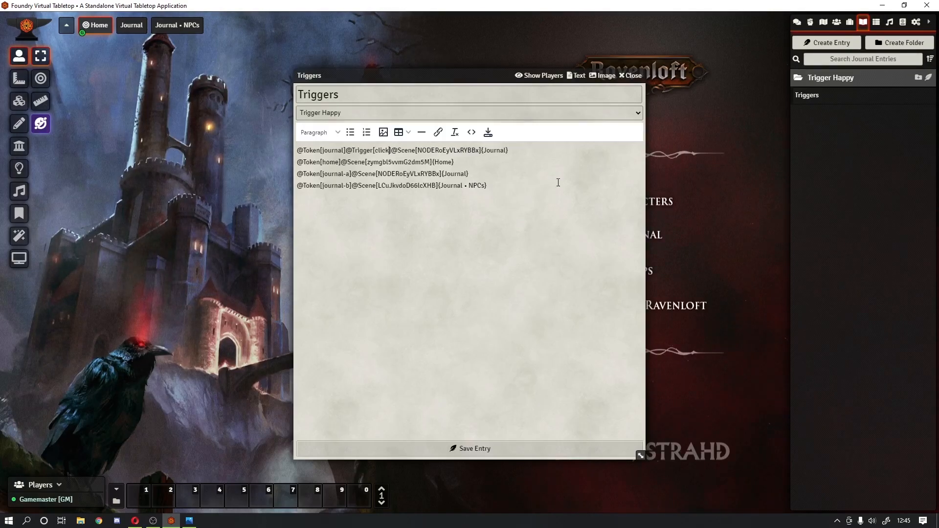
key(shift+Left)
key(shift+Left)
key(shift+Left)
key(shift+Left)
key(shift+Left)
key(shift+Left)
key(shift+Left)
key(shift+Left)
key(shift+Left)
key(shift+Left)
key(shift+Left)
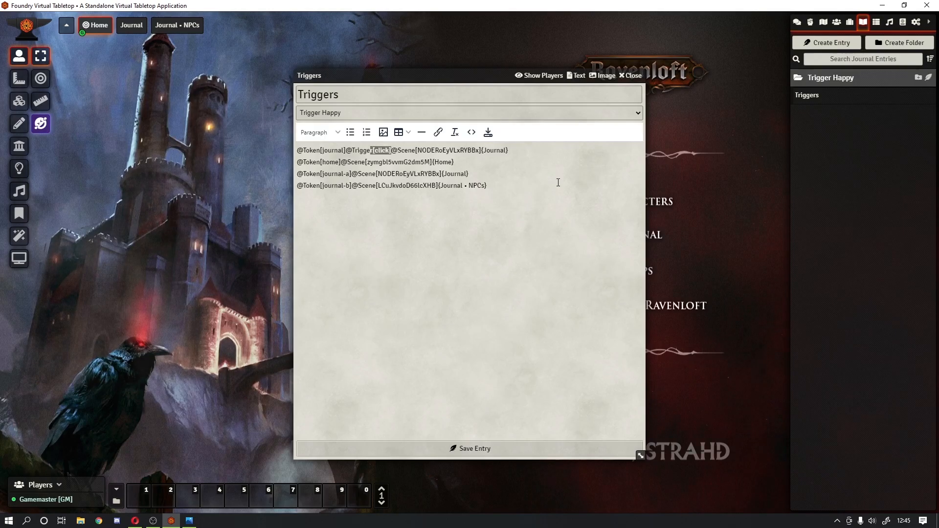
key(shift+Left)
key(shift+Left)
key(shift+Left)
key(shift+Left)
key(ctrl+c)
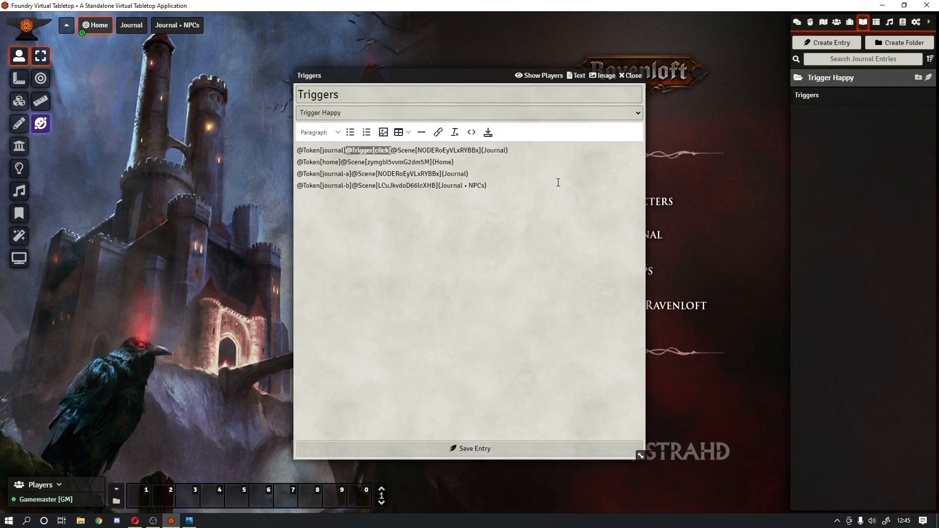
key(Down)
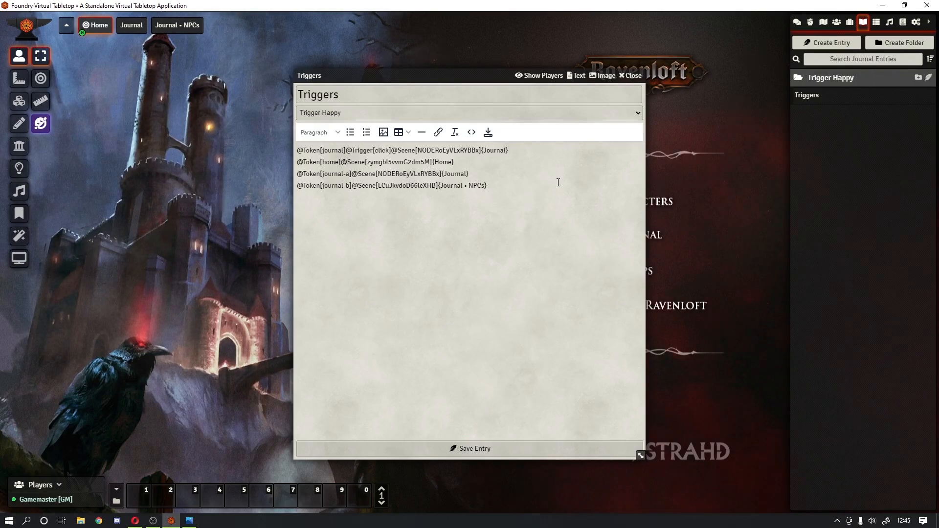
key(ctrl+v)
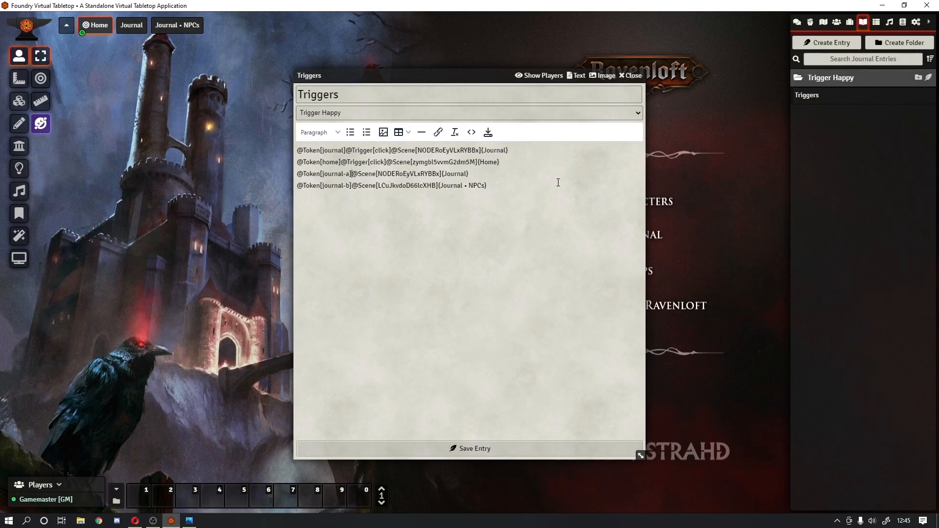
key(ctrl+v)
key(Left)
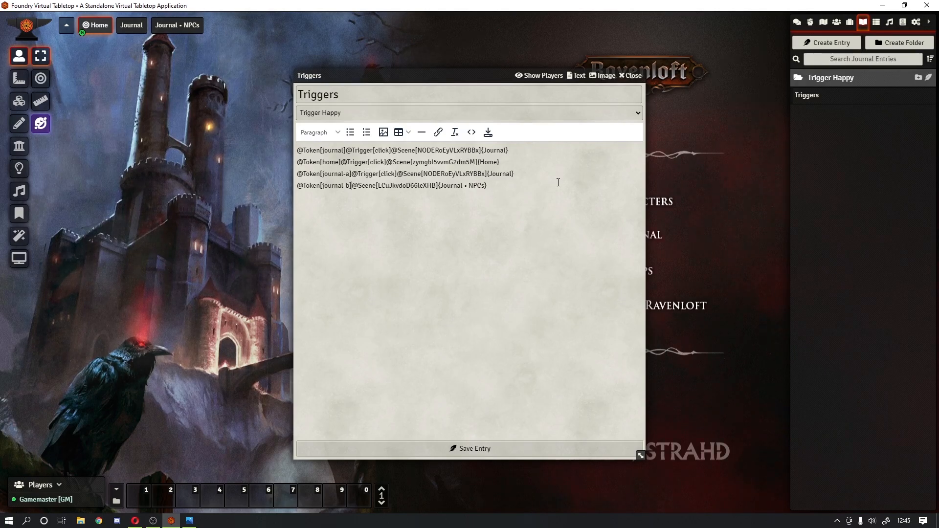
key(ctrl+v)
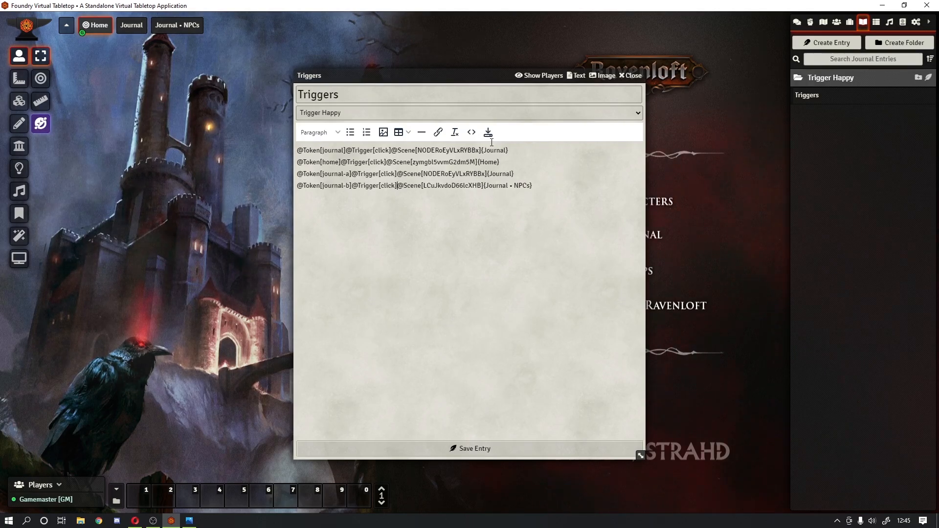
click(487, 132)
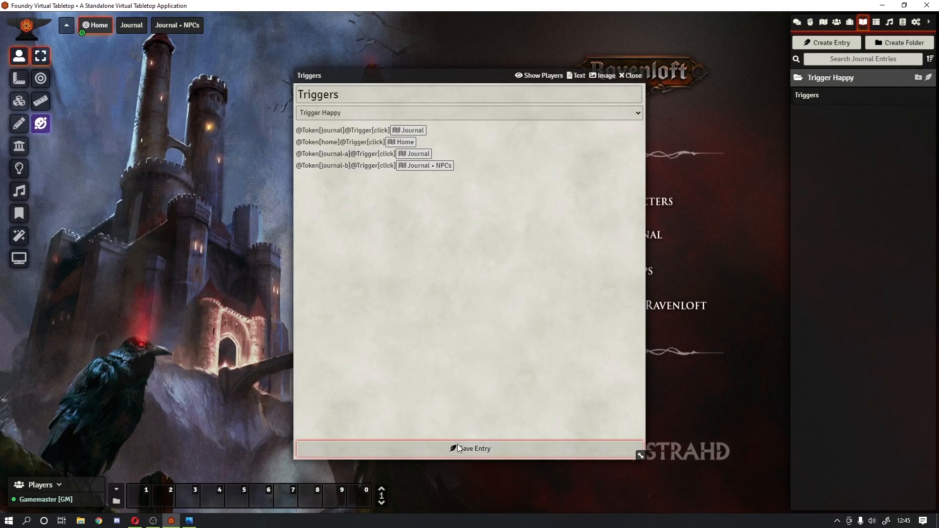
click(633, 76)
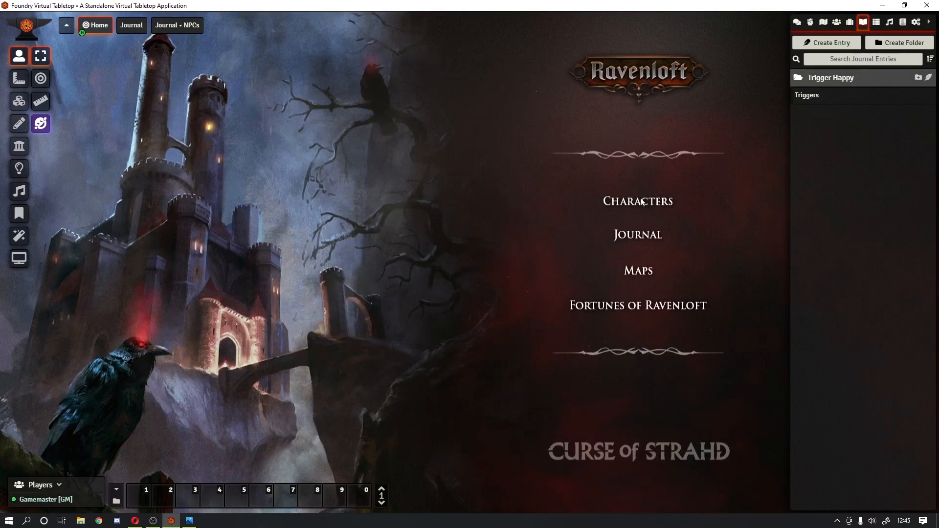
Step: Log out and rejoin the world as Player 2
right_click(637, 234)
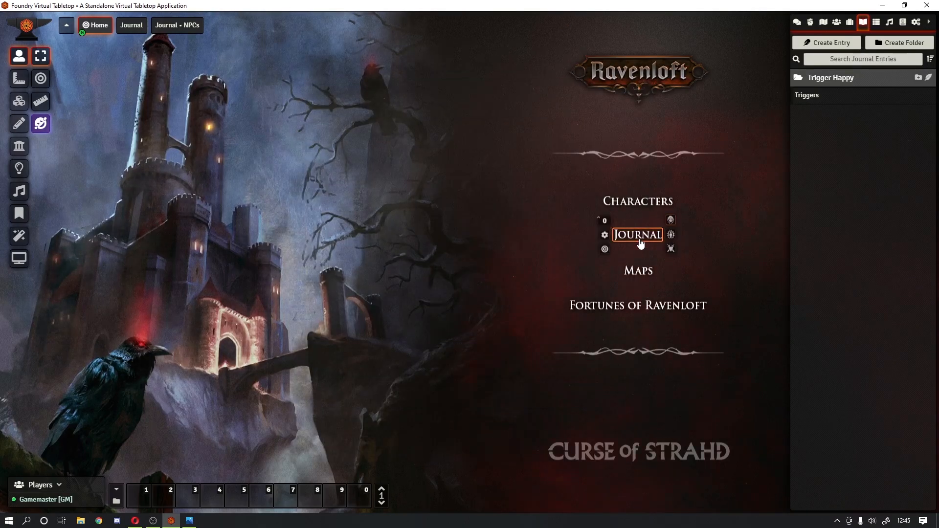
click(387, 195)
key(Escape)
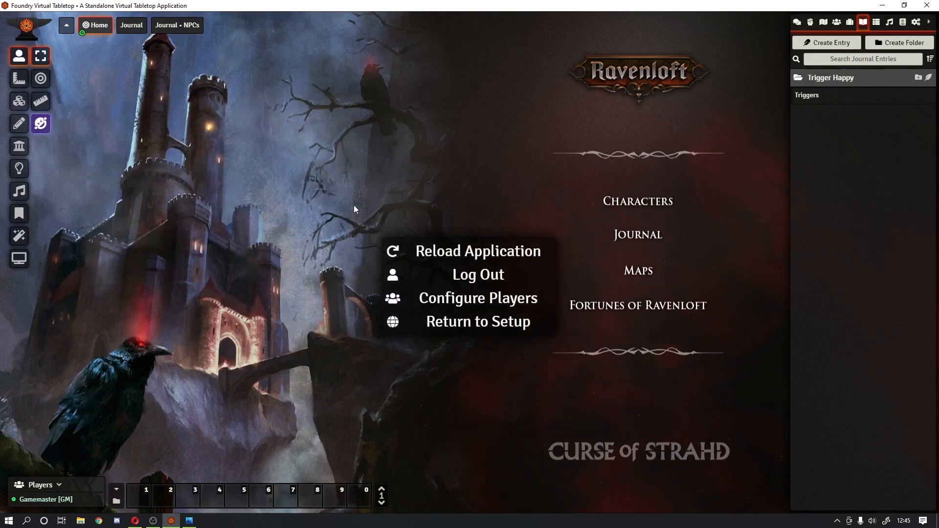
click(459, 274)
click(351, 183)
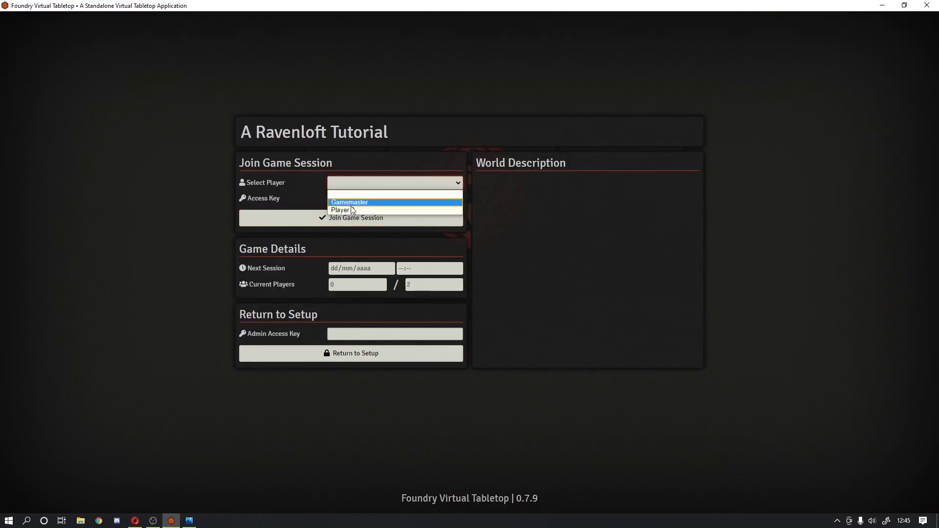
click(362, 210)
click(385, 219)
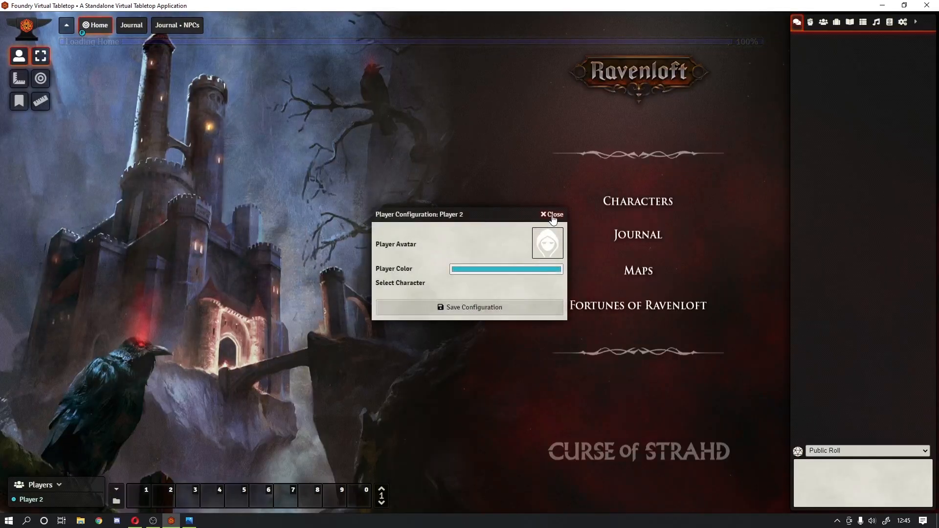
click(552, 214)
Step: Test the Journal, Objectives/Dramatis Personae bookmark and Home links, ending on the Journal scene
click(635, 235)
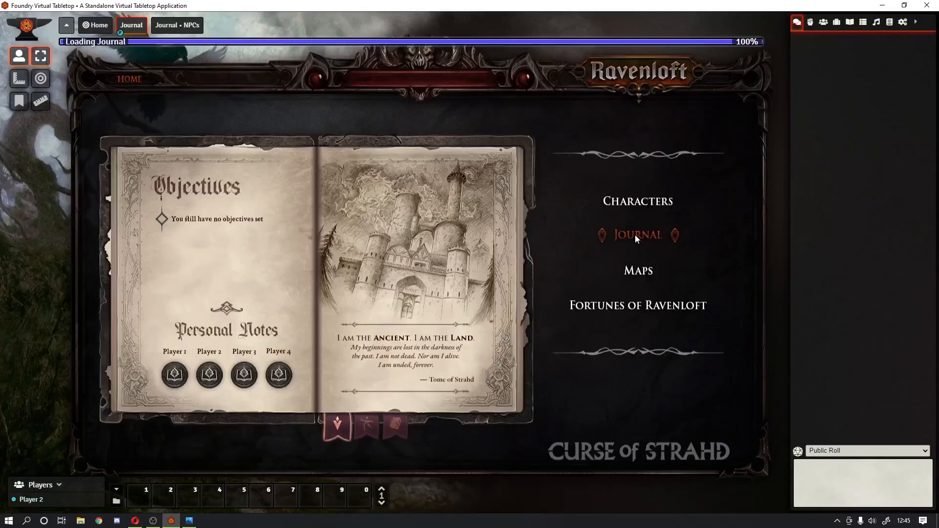
click(363, 427)
click(342, 428)
click(367, 428)
click(332, 429)
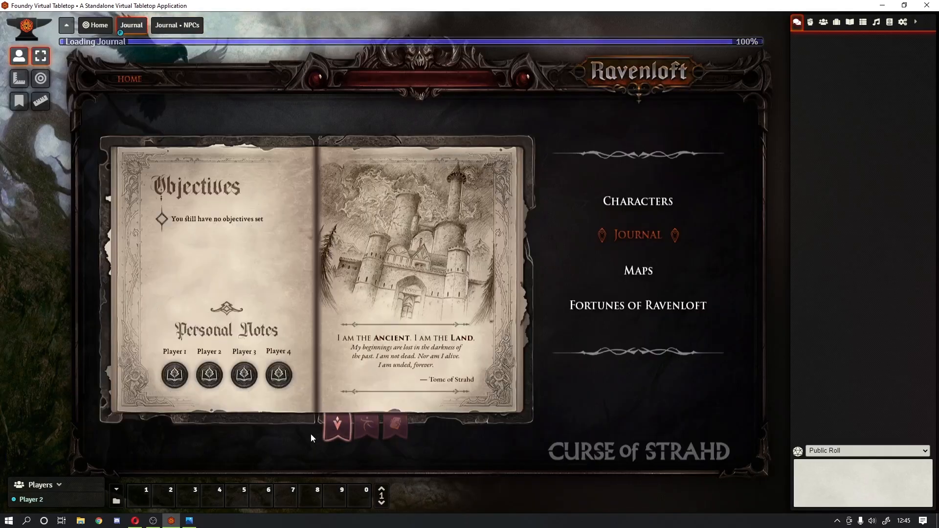
click(360, 424)
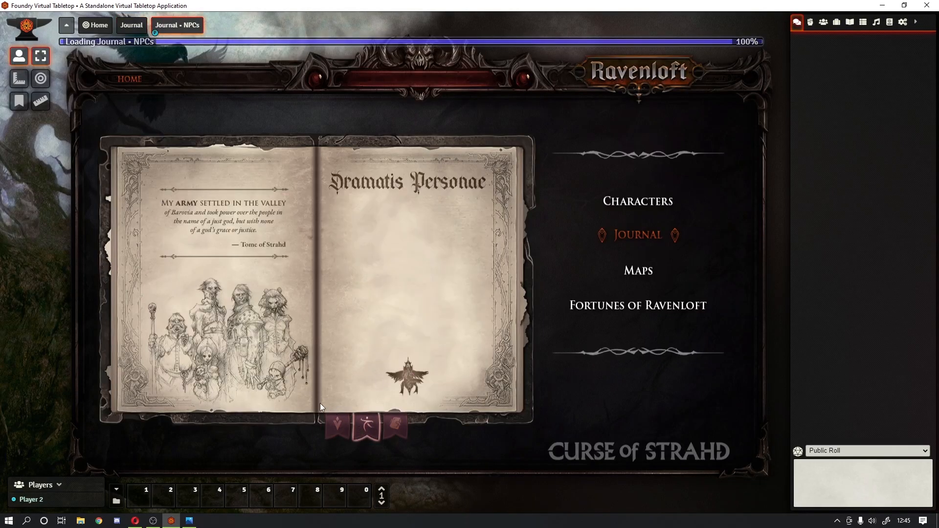
click(133, 79)
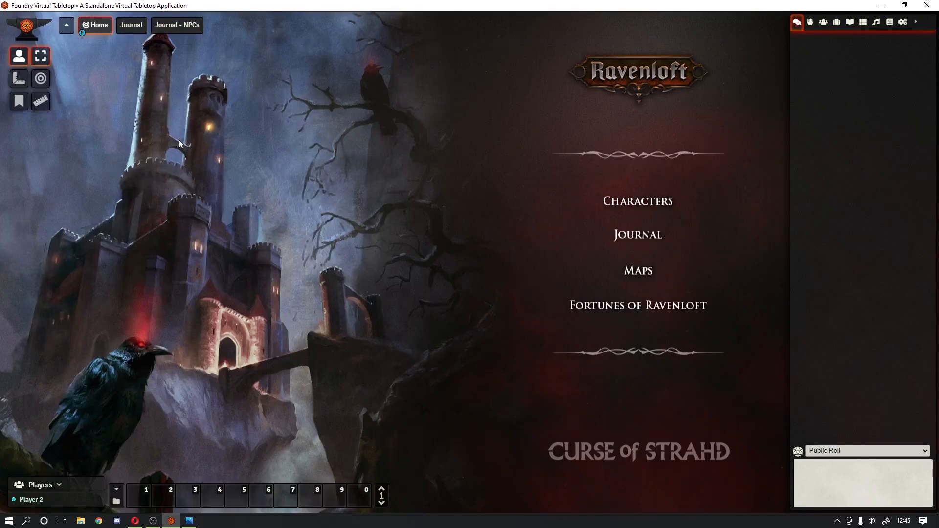
click(656, 238)
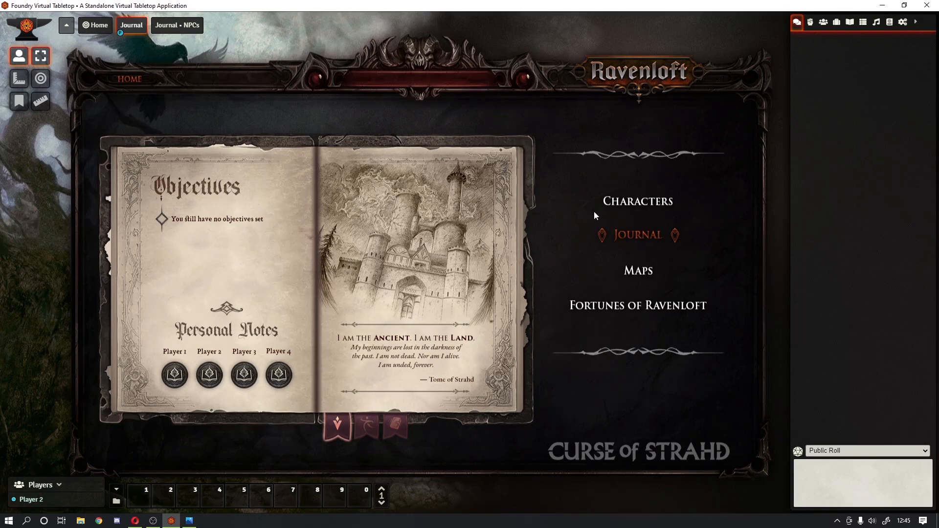
click(67, 27)
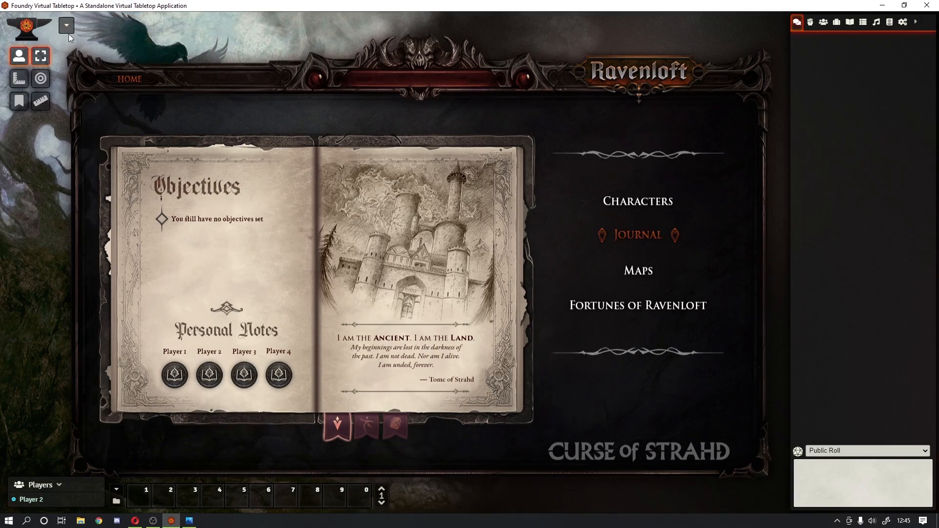
Step: Log out and rejoin the world as Gamemaster
key(Escape)
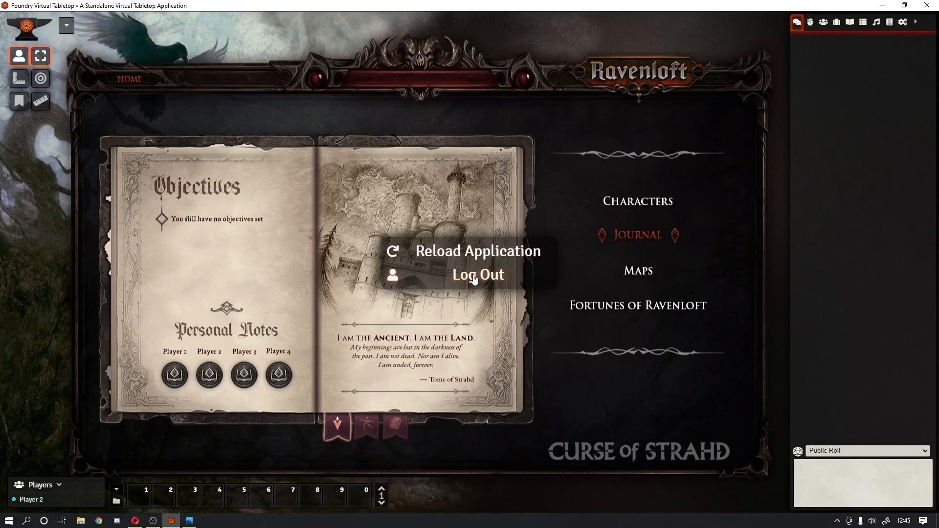
click(475, 276)
click(409, 185)
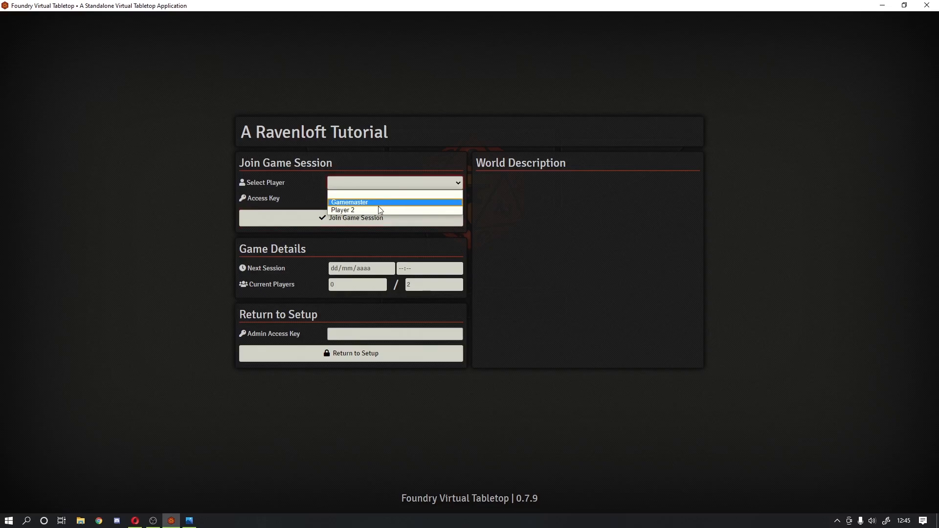
click(363, 204)
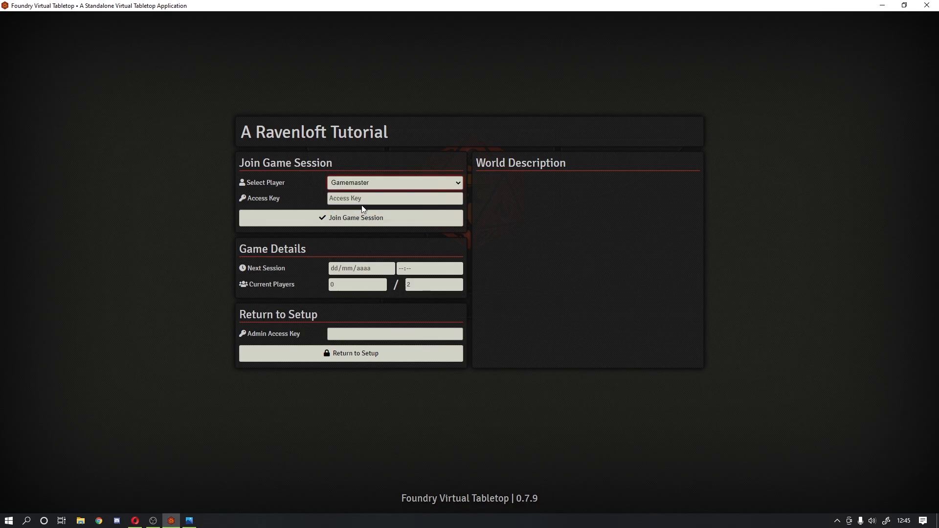
click(369, 218)
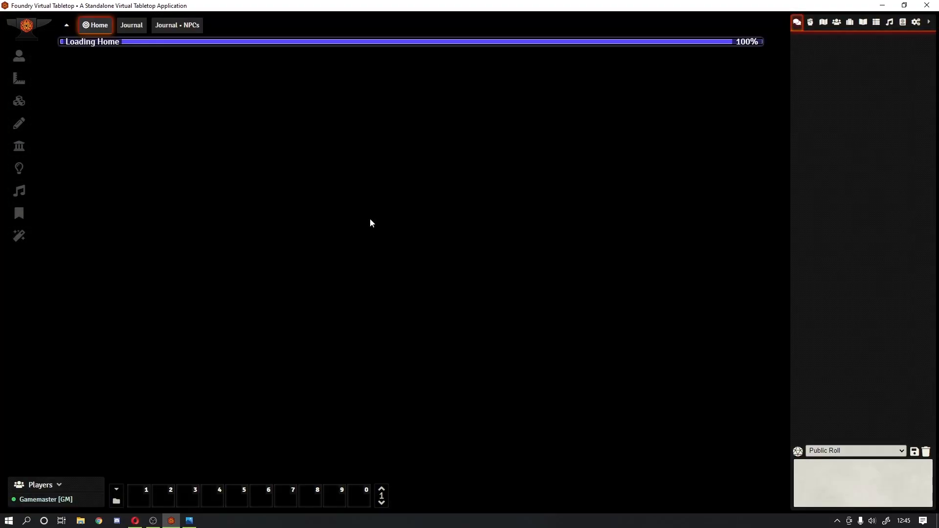
Step: Test the JOURNAL and HOME links, ending on the Journal scene
click(636, 238)
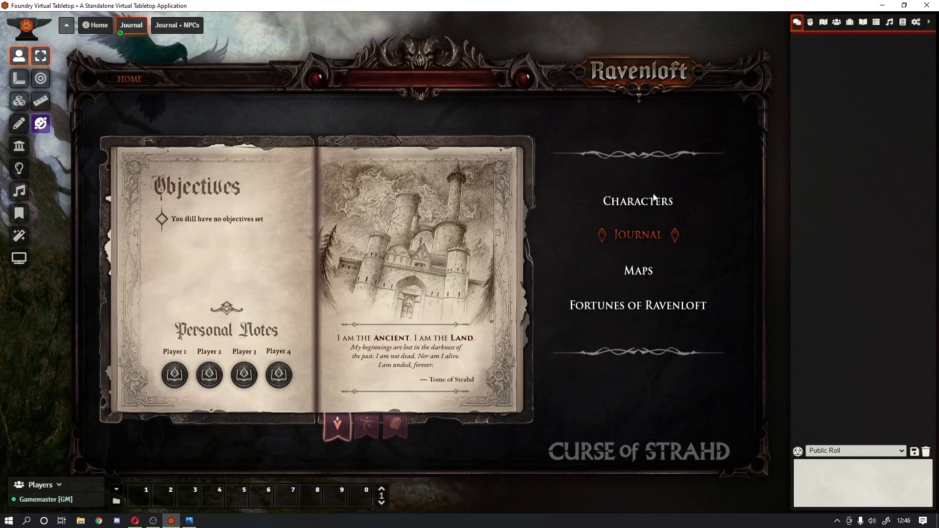
click(139, 80)
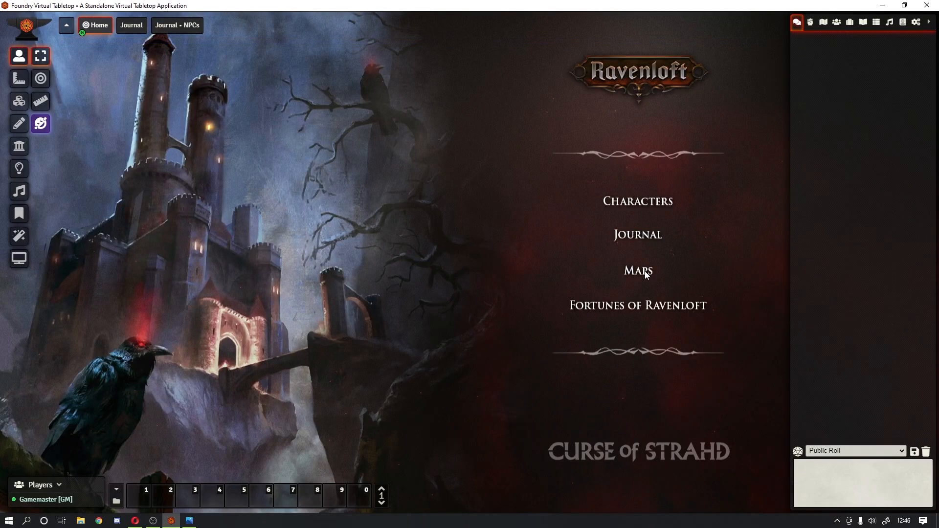
click(639, 236)
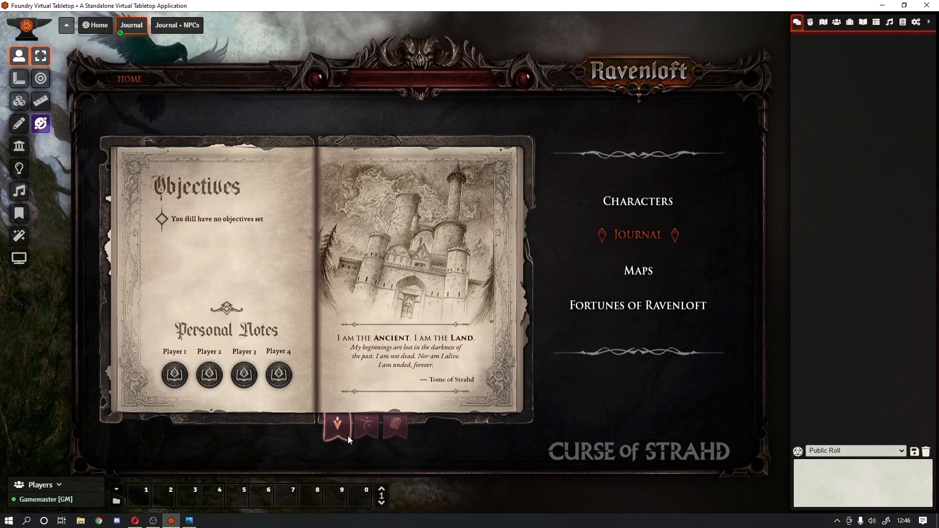
Step: Place the Play Sound: Page Turn macro in hotbar slot 1
click(117, 502)
drag(449, 226, 139, 497)
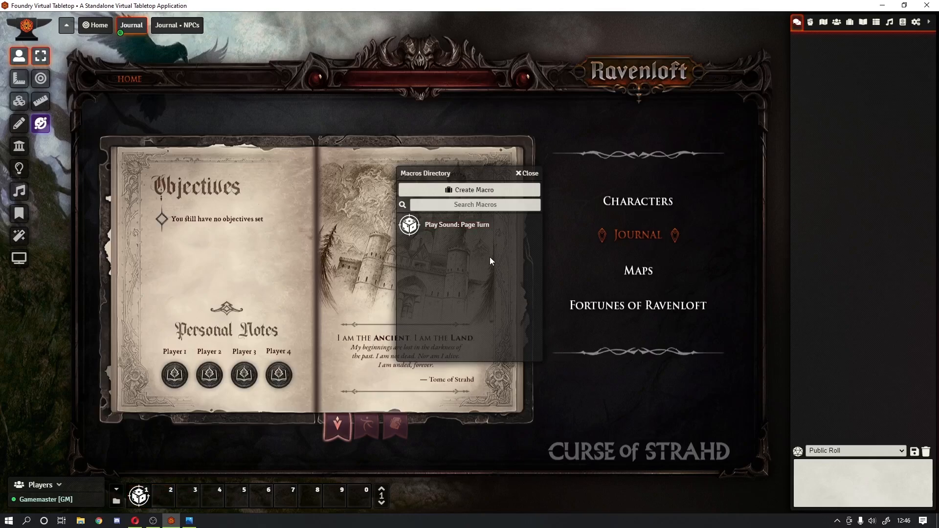
click(529, 174)
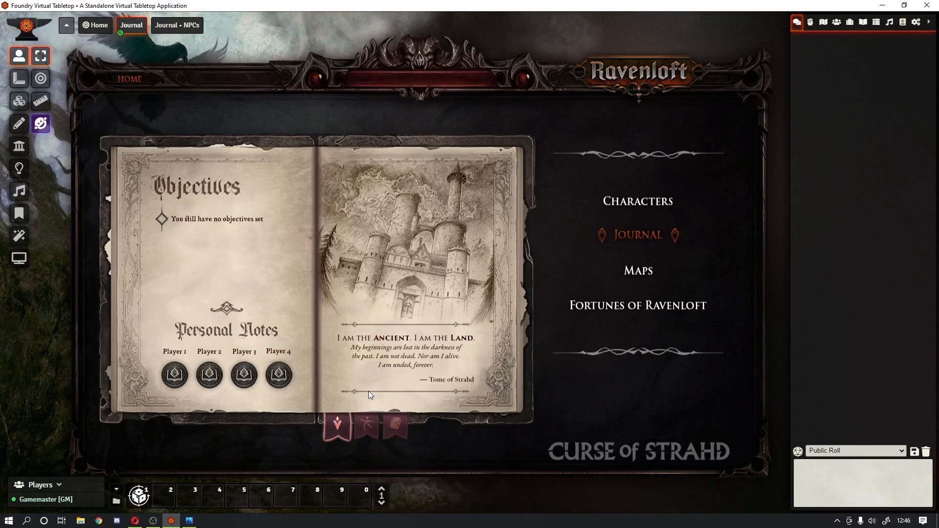
Step: Test the Dramatis Personae and Objectives bookmarks, then open the page-turn macro for editing
click(373, 433)
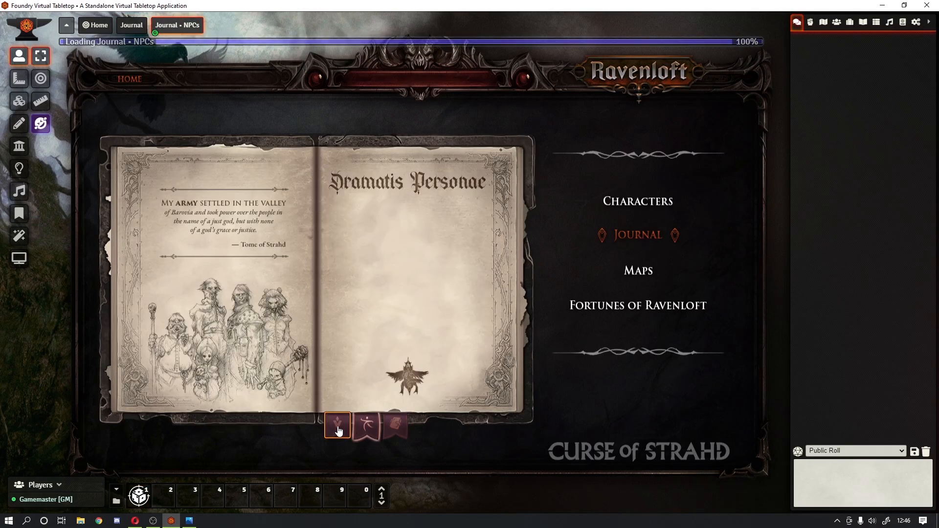
click(371, 430)
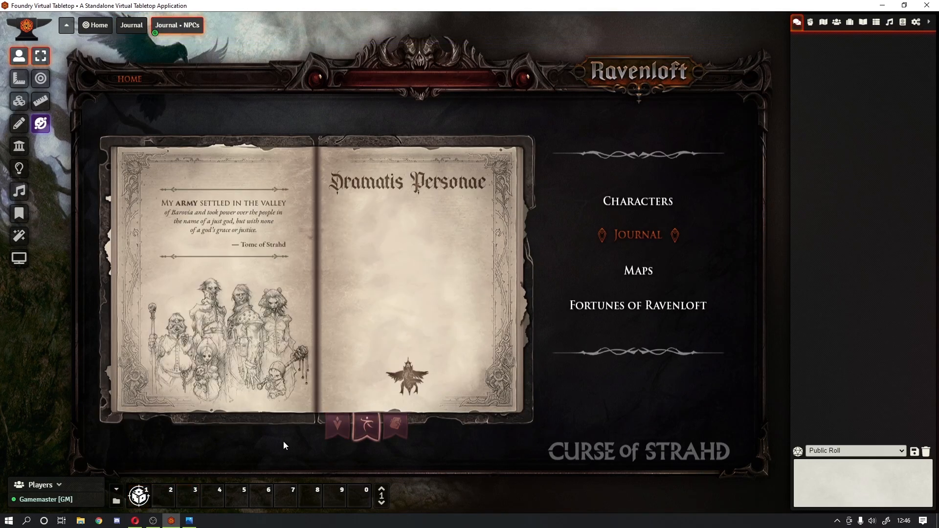
click(332, 436)
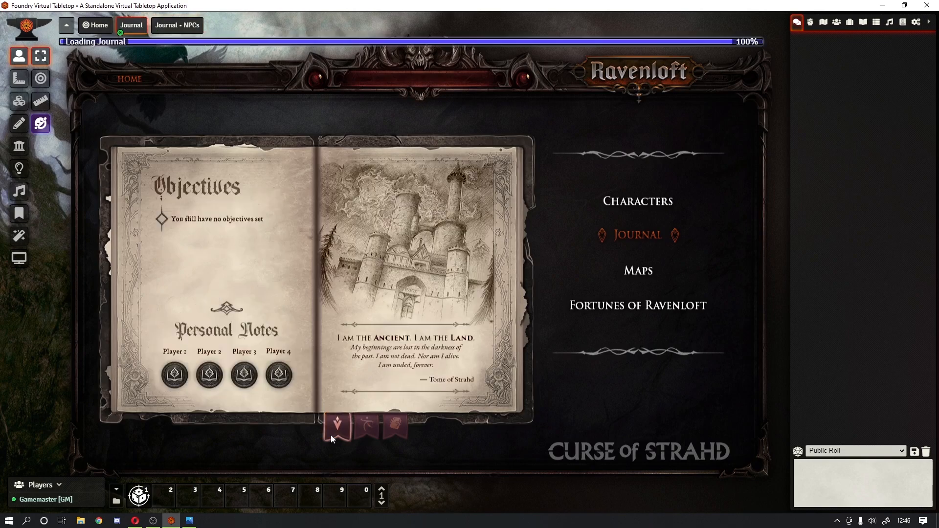
right_click(146, 494)
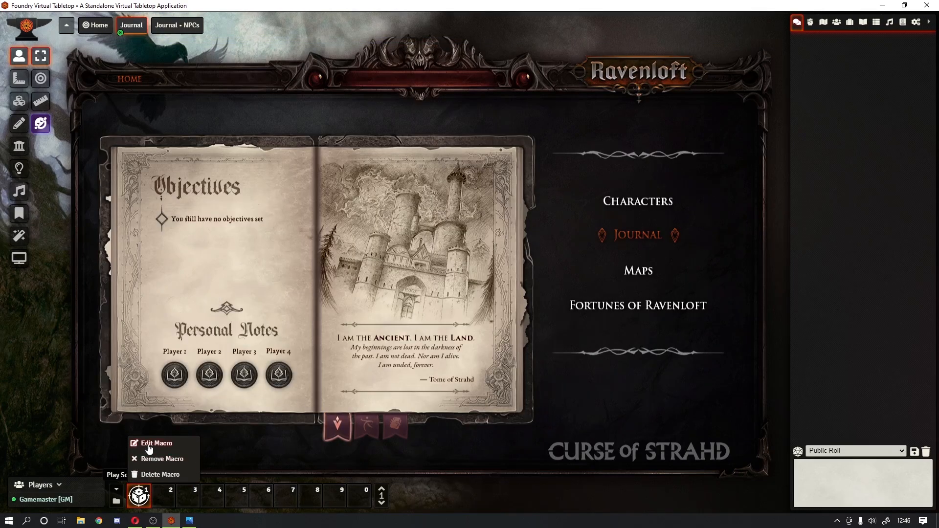
click(151, 454)
Step: Review the AudioHelper.play command's sound path, volume, loop false and final false argument
click(383, 258)
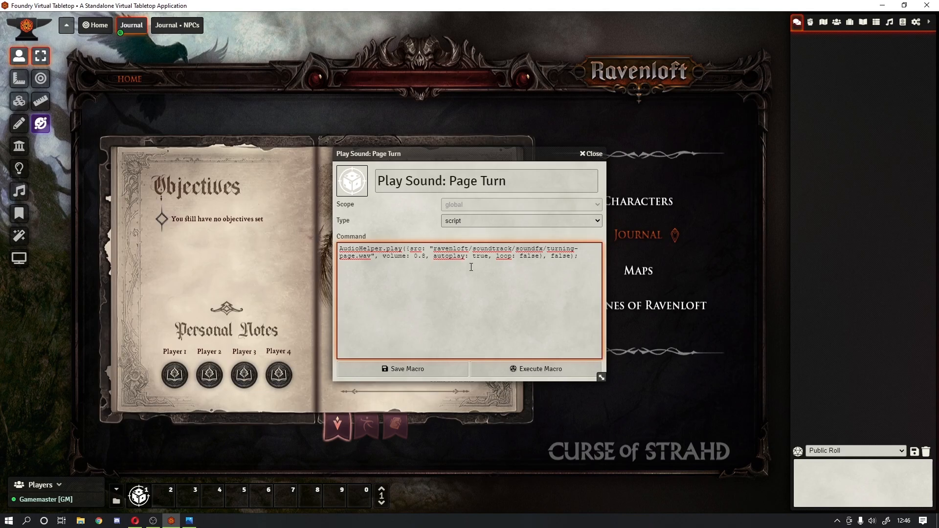
drag(437, 248, 526, 248)
click(434, 273)
drag(383, 257, 487, 258)
click(436, 268)
click(494, 269)
drag(493, 265, 538, 263)
double_click(562, 257)
click(569, 257)
double_click(561, 255)
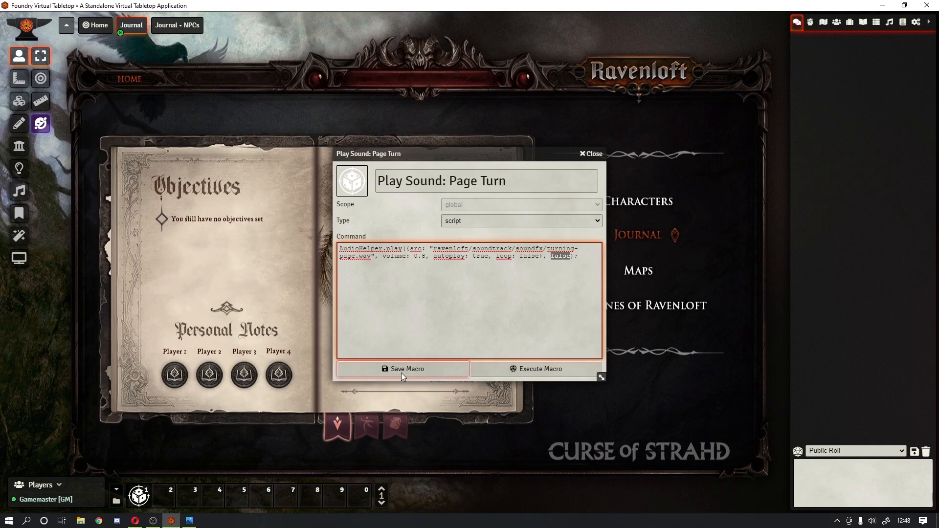
Step: Inspect the ravenloft/soundtrack/soundfx turning-page sound path in the macro command
click(463, 255)
double_click(441, 248)
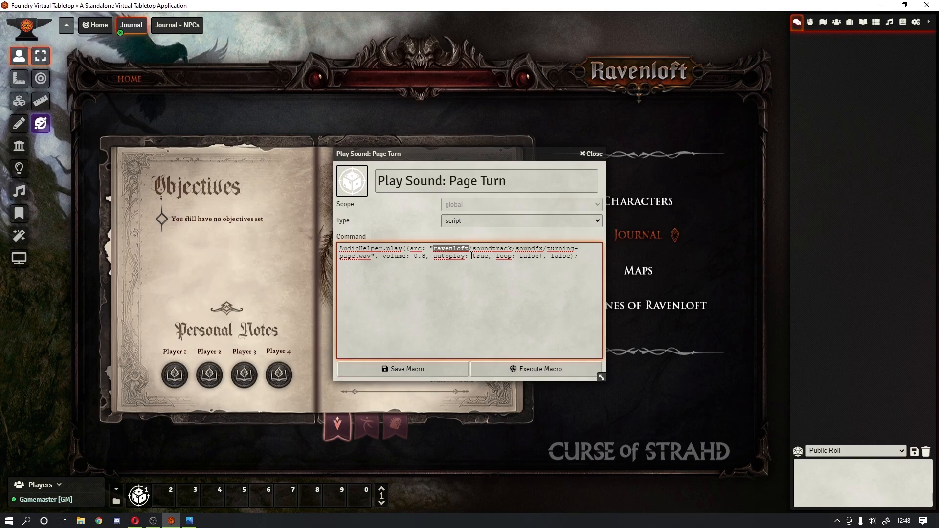
double_click(483, 250)
double_click(530, 248)
double_click(557, 248)
double_click(350, 257)
double_click(446, 249)
click(434, 248)
drag(433, 248, 512, 248)
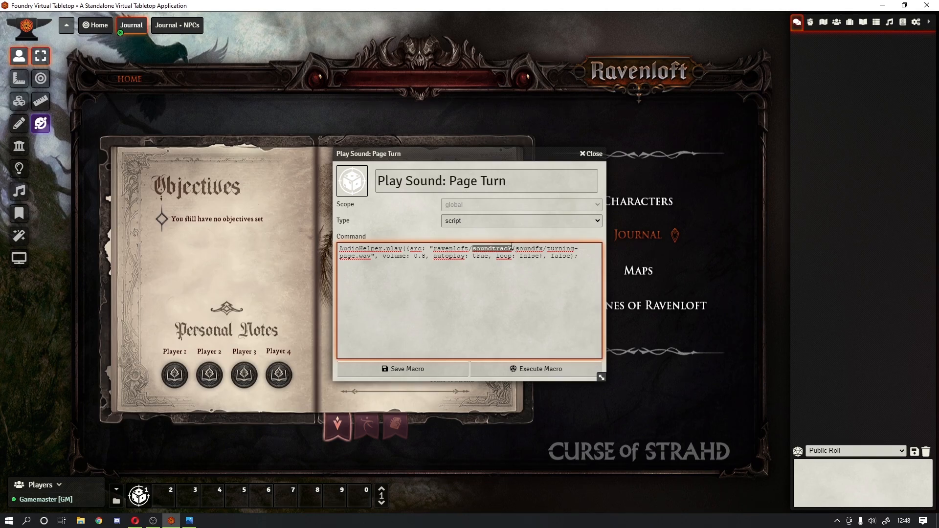
click(546, 249)
drag(468, 256, 470, 248)
click(473, 248)
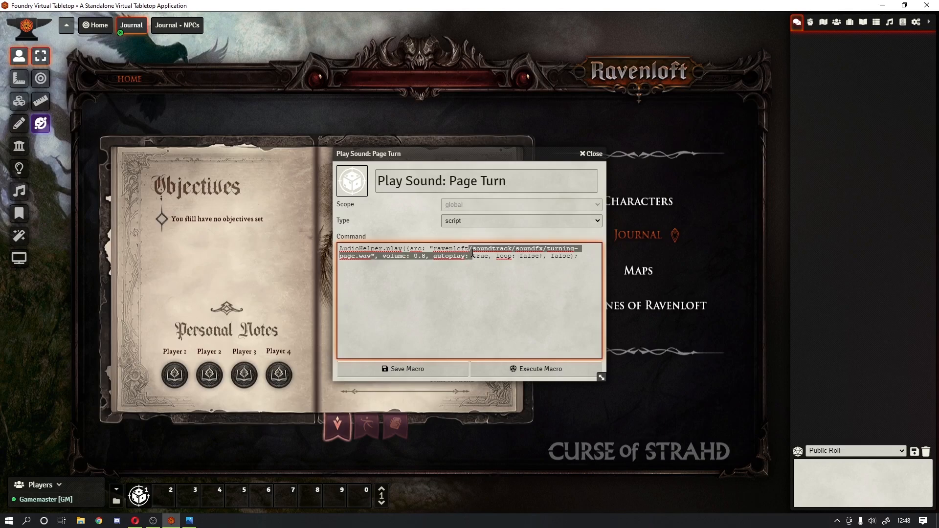
click(474, 248)
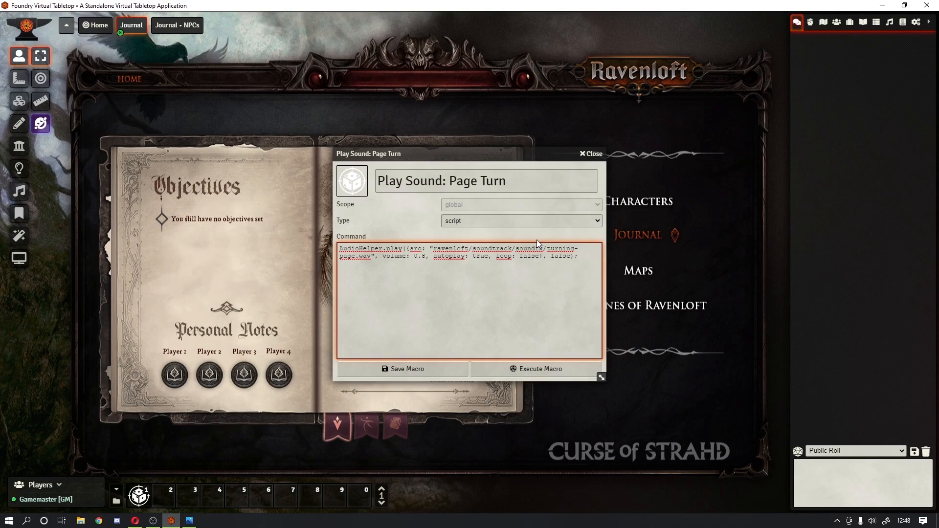
Step: Swap the slash after ravenloft for a backslash, restore it, and close the macro
key(Delete)
text(\)
key(BackSpace)
text(/)
click(590, 154)
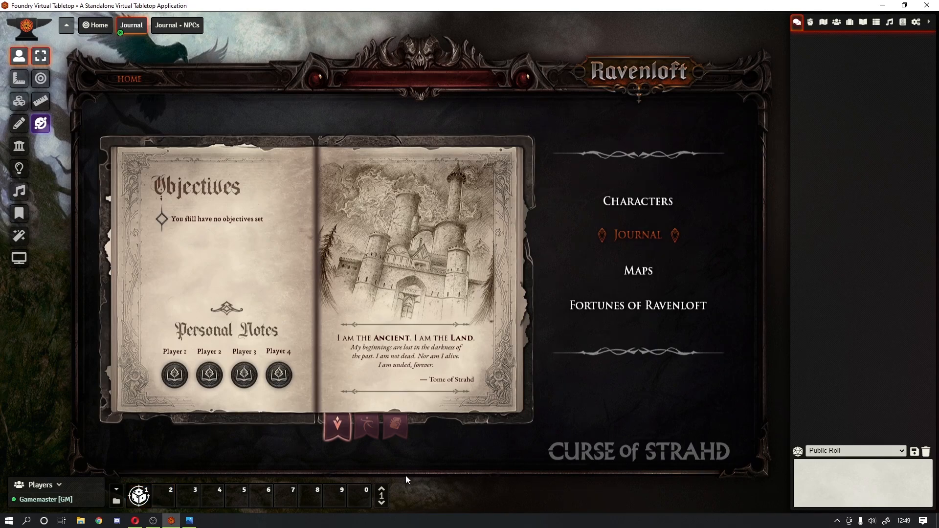
Step: Test the NPCs page link, then reopen the Triggers journal entry for editing
click(364, 426)
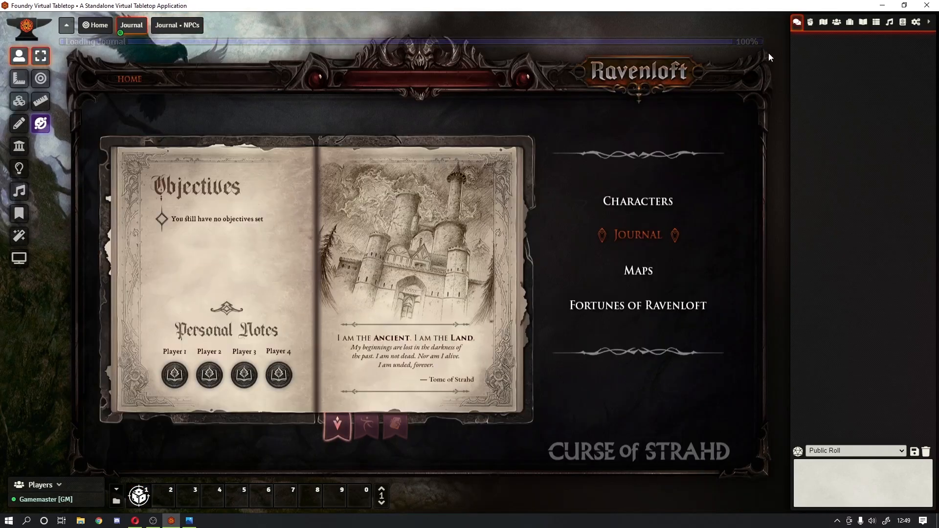
click(850, 24)
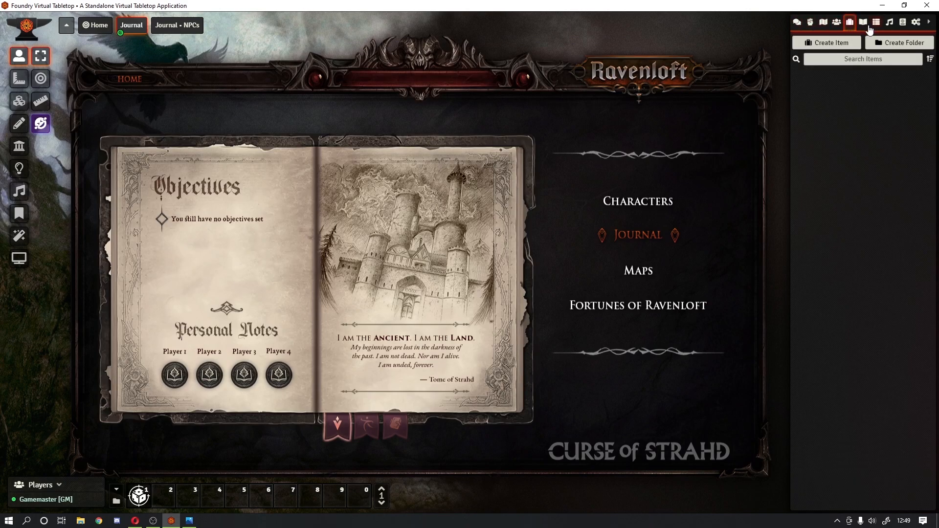
click(863, 23)
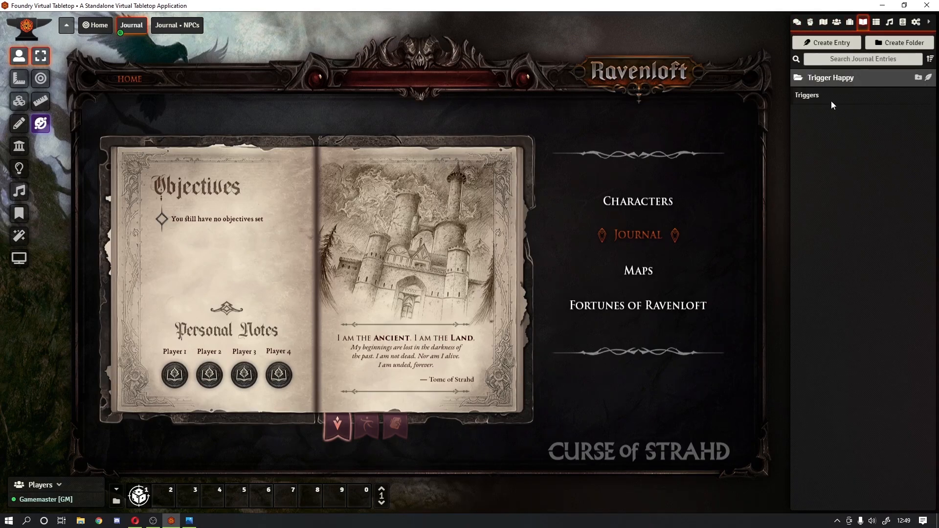
click(831, 101)
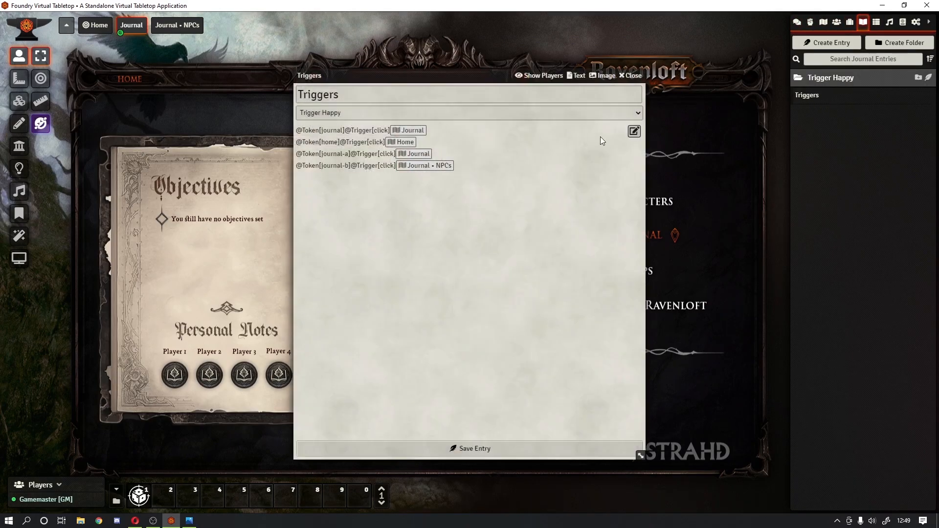
click(633, 131)
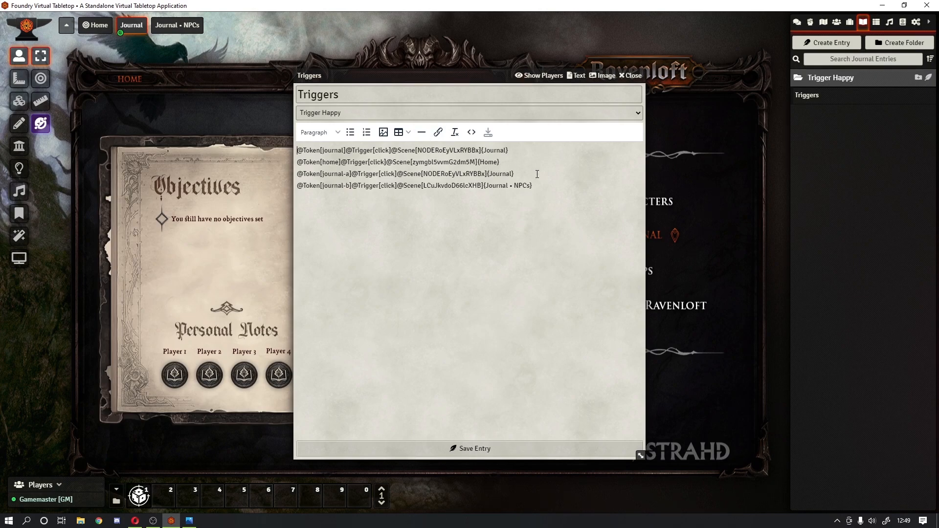
Step: Append the Play Sound: Page Turn macro to the end of lines three and four
click(521, 171)
drag(138, 495, 548, 188)
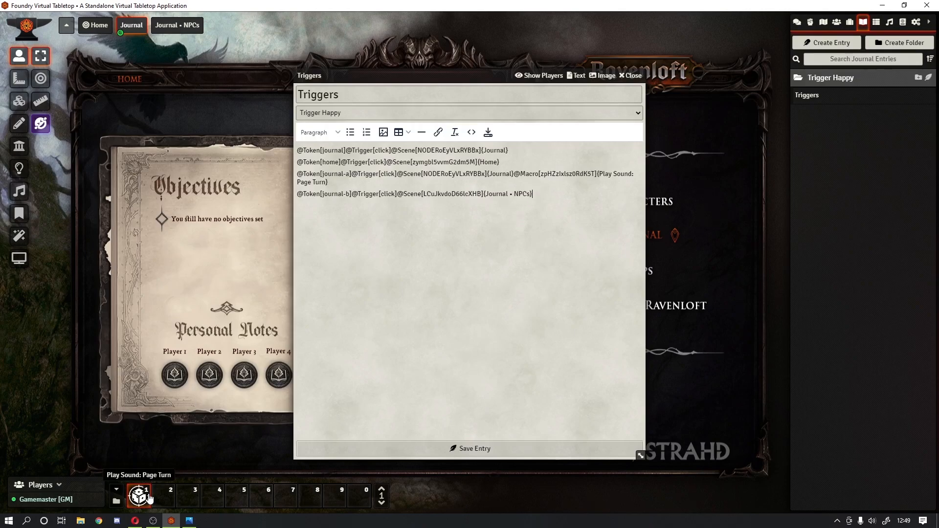
drag(139, 495, 543, 198)
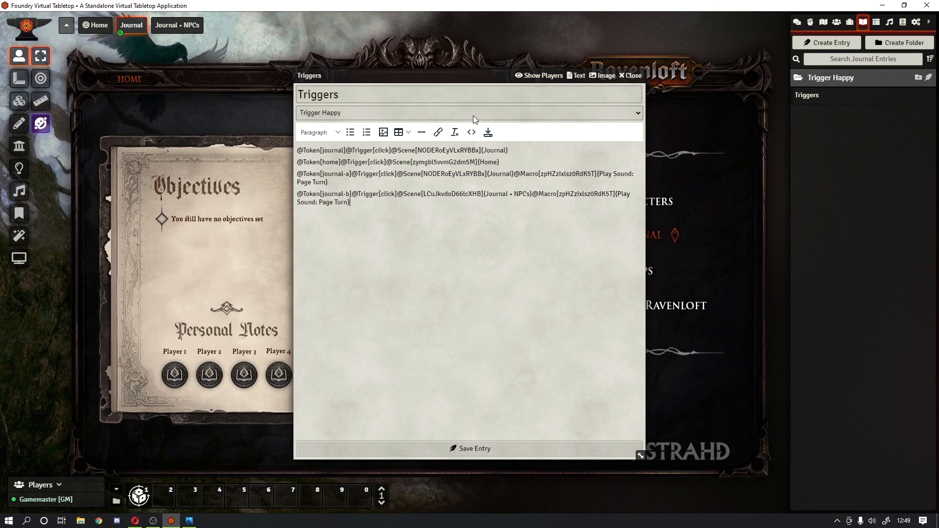
Step: Save the edited Triggers entry and roll up its window
click(488, 136)
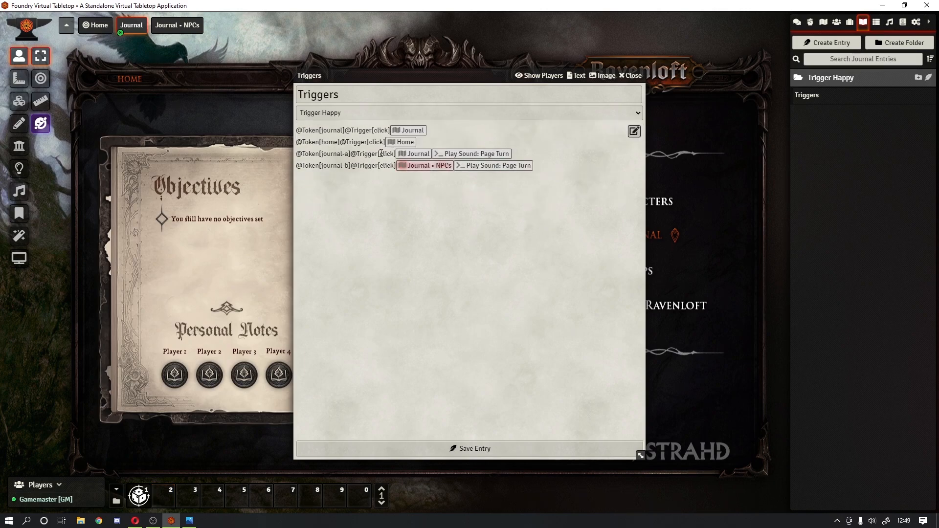
drag(350, 153, 394, 153)
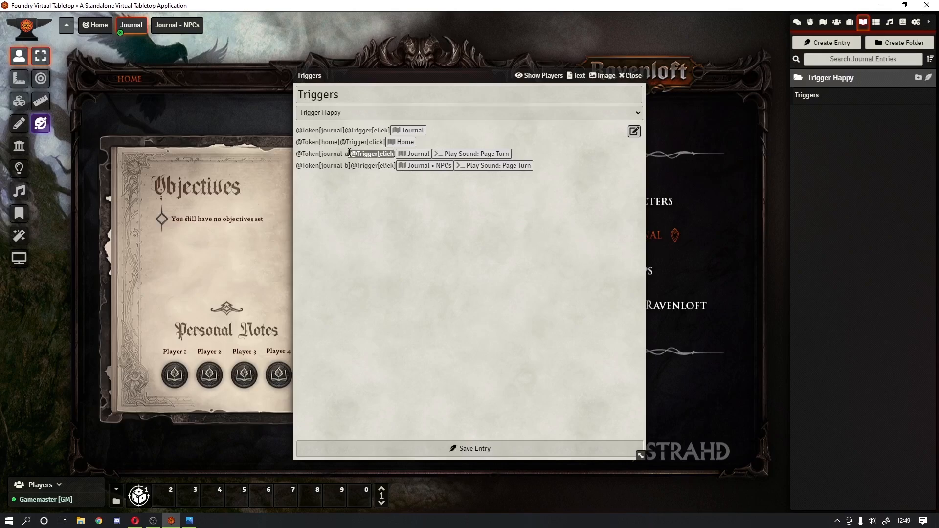
click(331, 153)
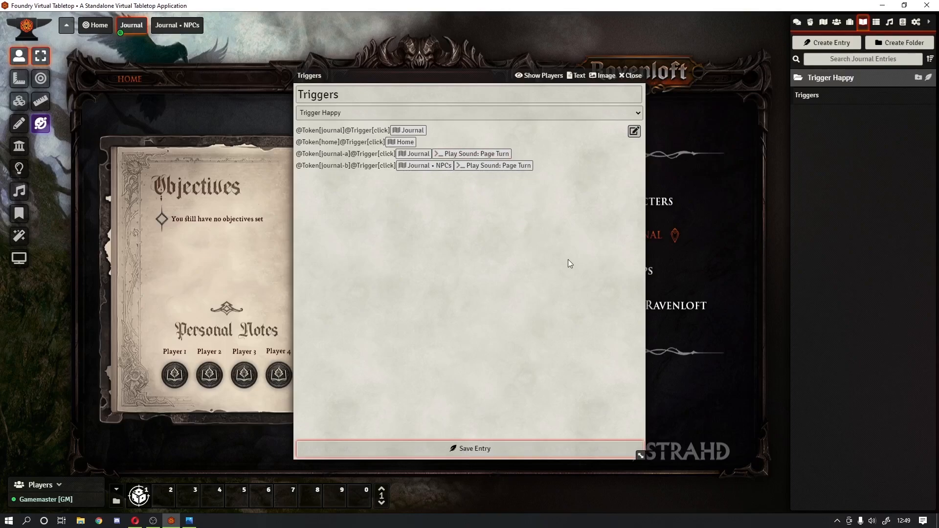
double_click(628, 78)
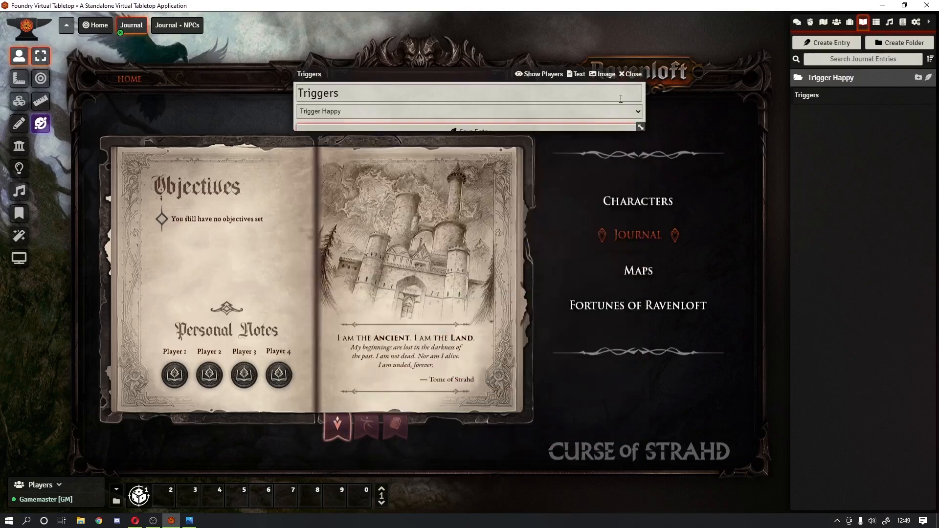
Step: Test switching between the Journal and Journal • NPCs scenes, then log out
click(364, 430)
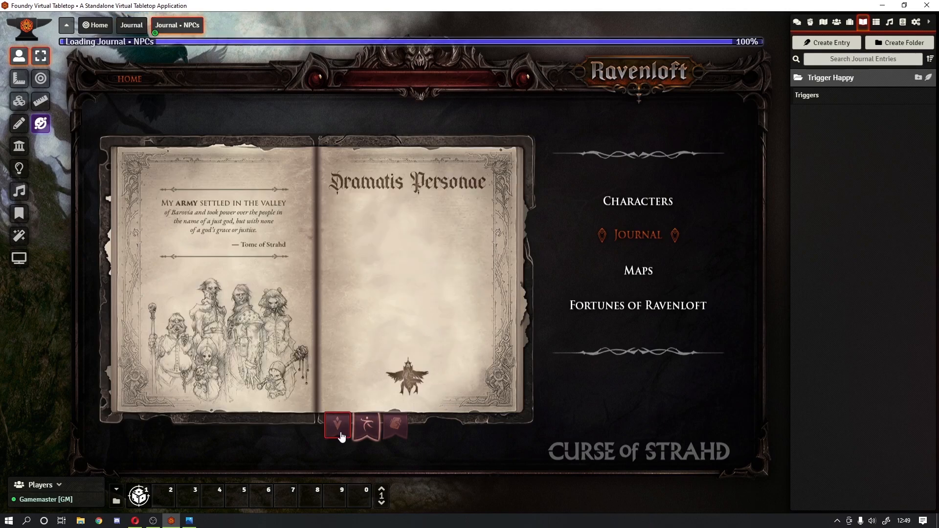
click(338, 427)
click(379, 432)
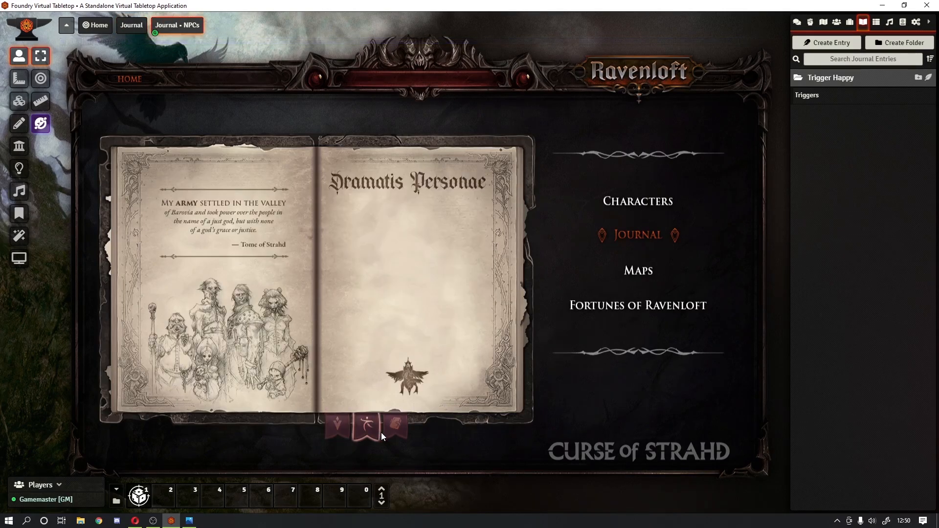
click(337, 426)
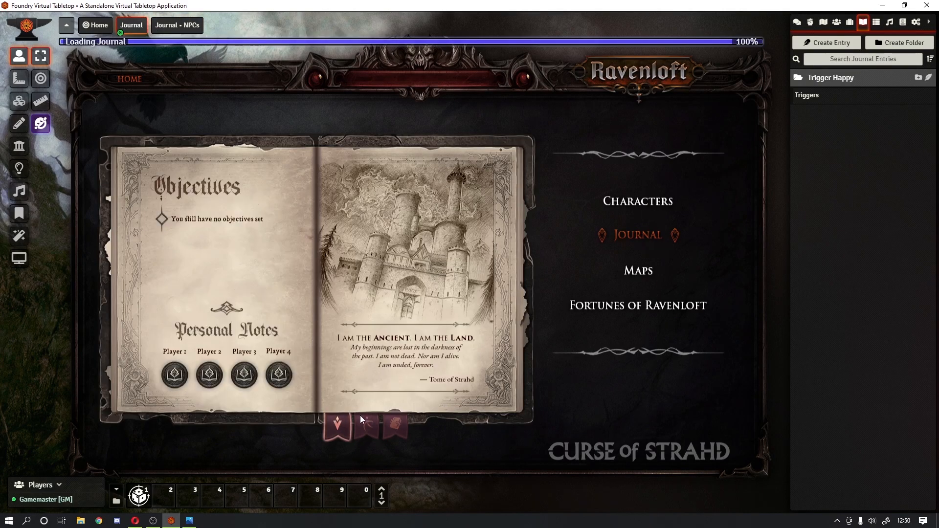
click(366, 430)
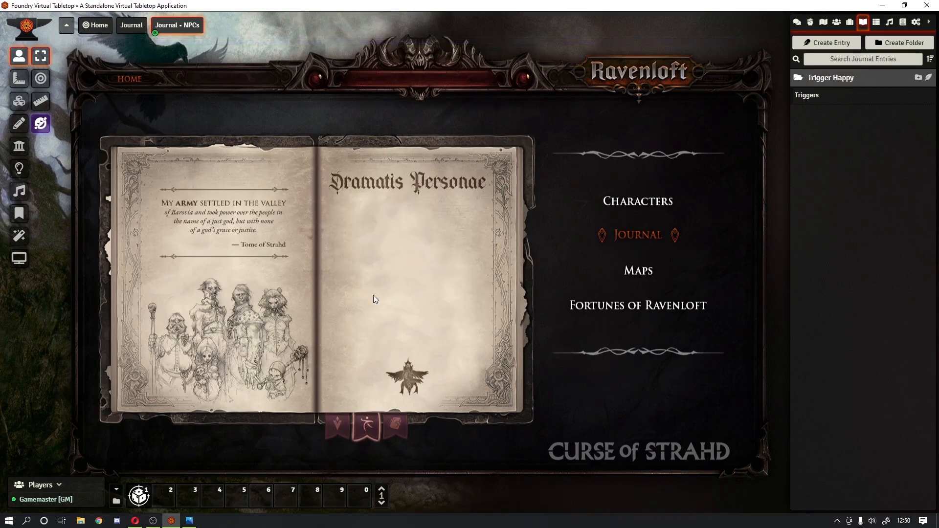
key(Escape)
click(457, 274)
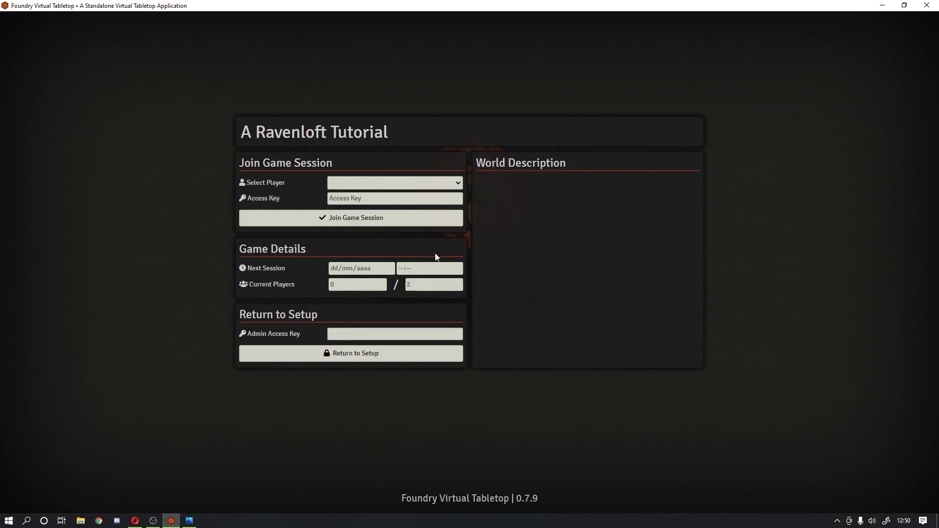
click(386, 182)
click(371, 210)
click(371, 214)
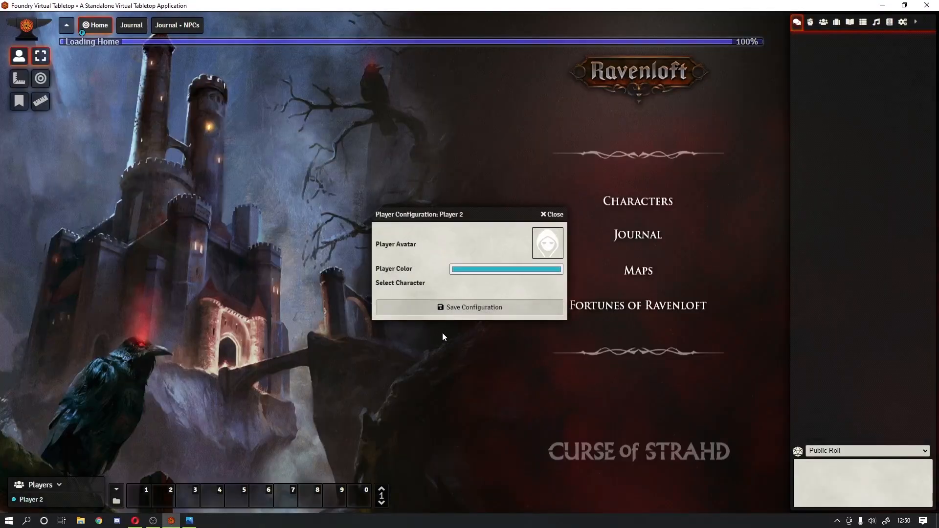
click(550, 217)
click(637, 235)
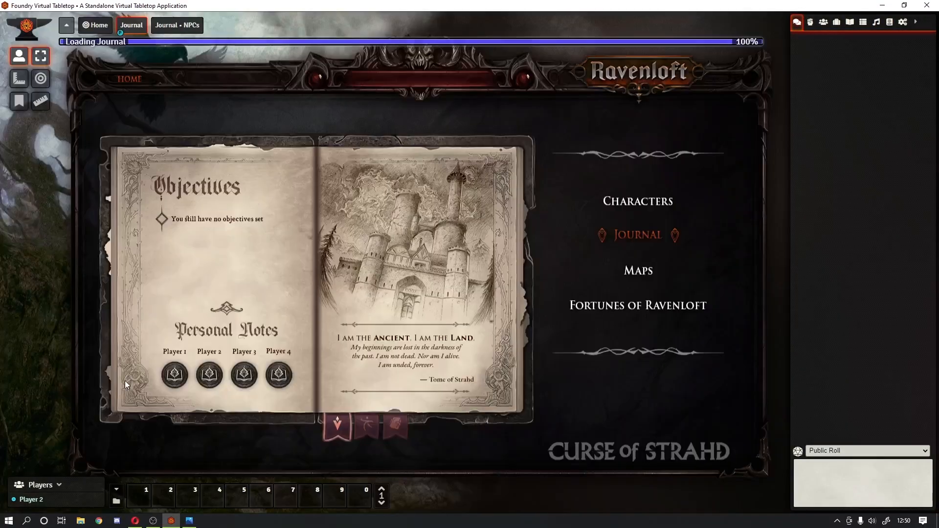
click(364, 427)
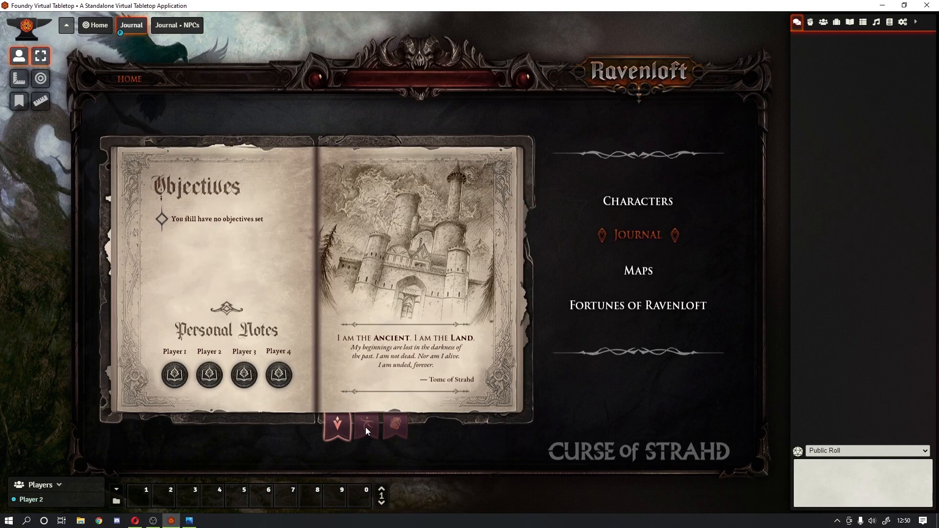
click(348, 433)
click(365, 430)
click(342, 428)
key(Escape)
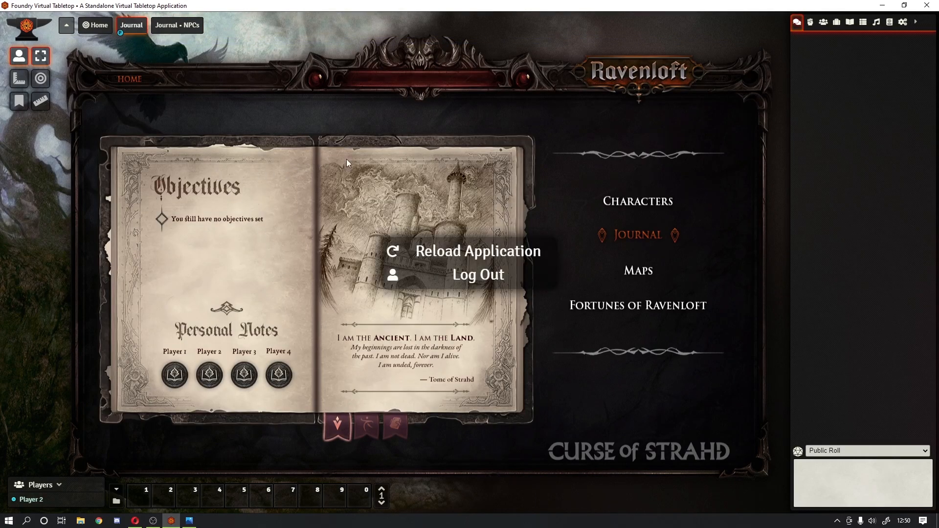
click(455, 277)
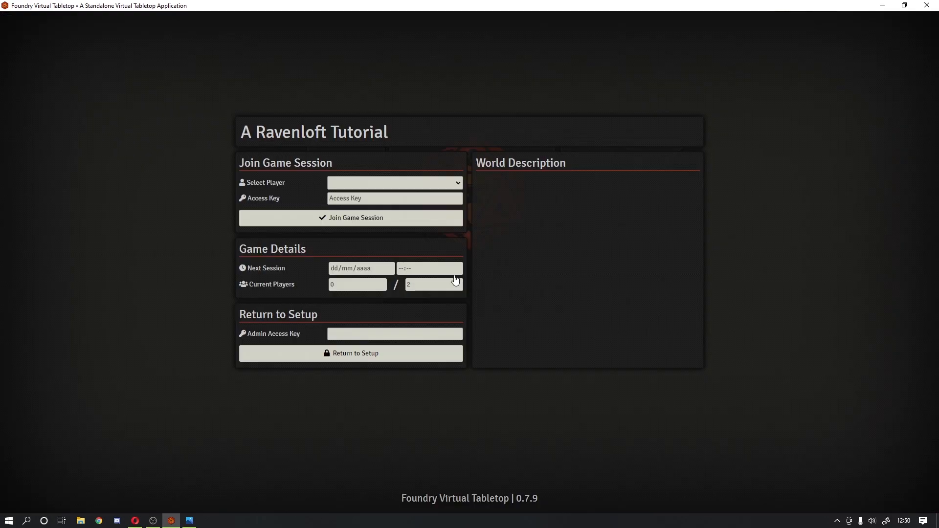
click(386, 187)
Step: Rejoin as Gamemaster and open the Journal scene
click(376, 200)
click(371, 215)
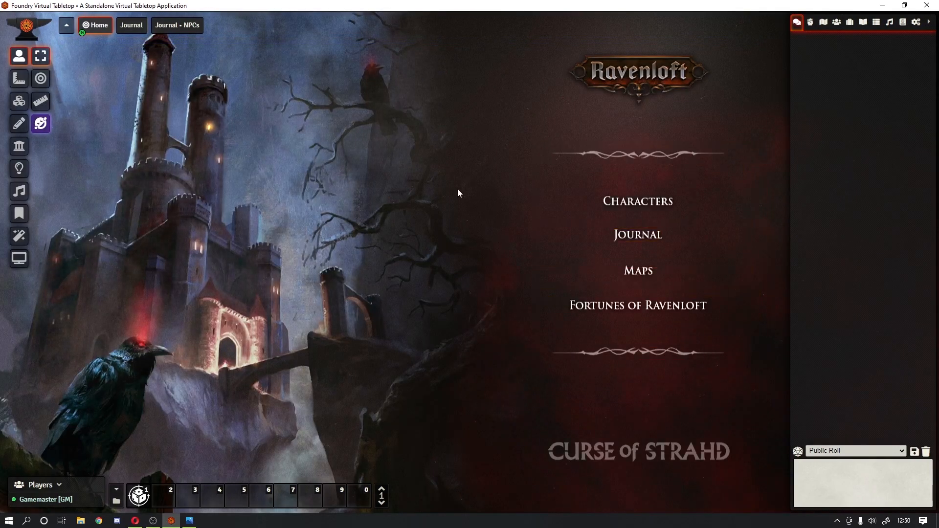
click(132, 30)
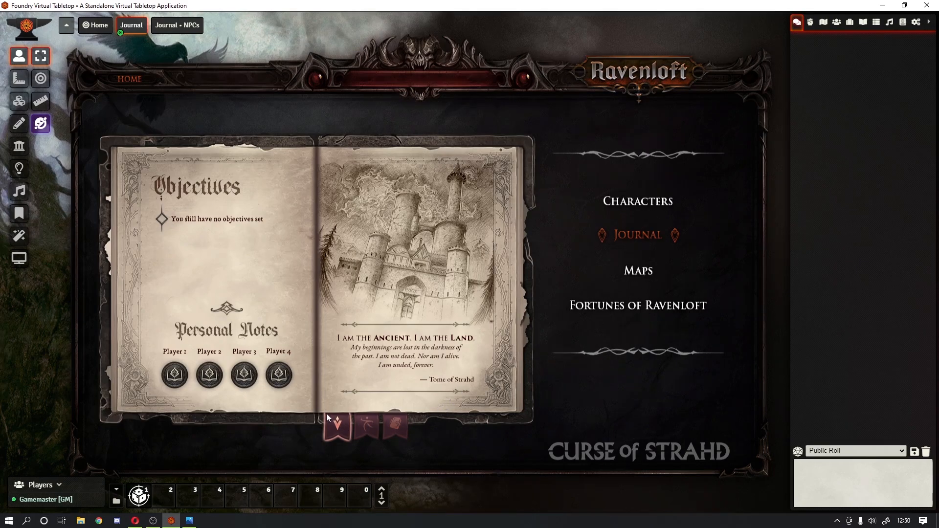
Step: Test the Journal • NPCs bookmark, return to Home, and collapse the sidebar
click(368, 423)
click(341, 435)
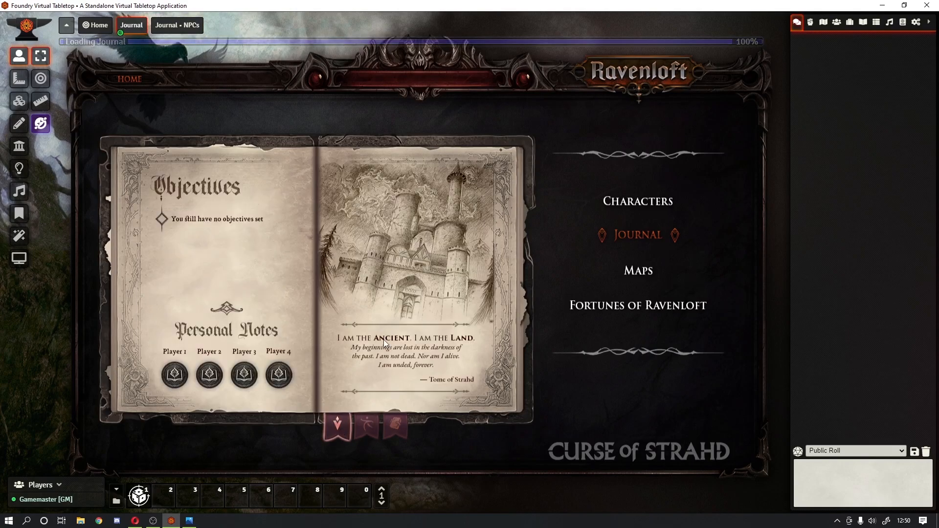
click(128, 79)
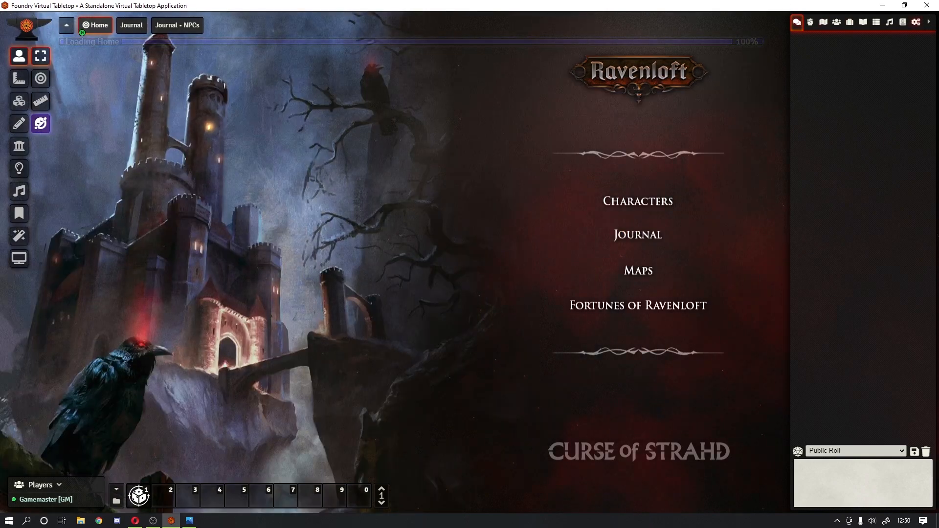
click(928, 21)
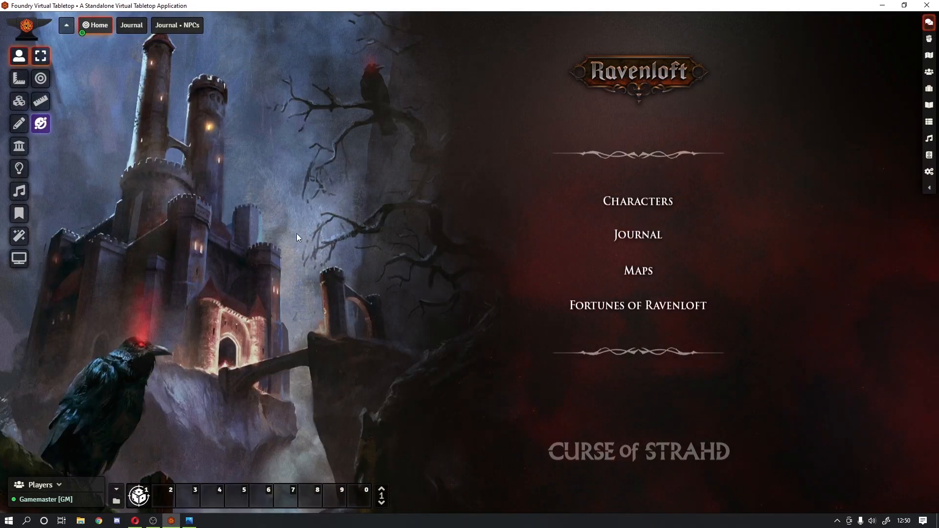